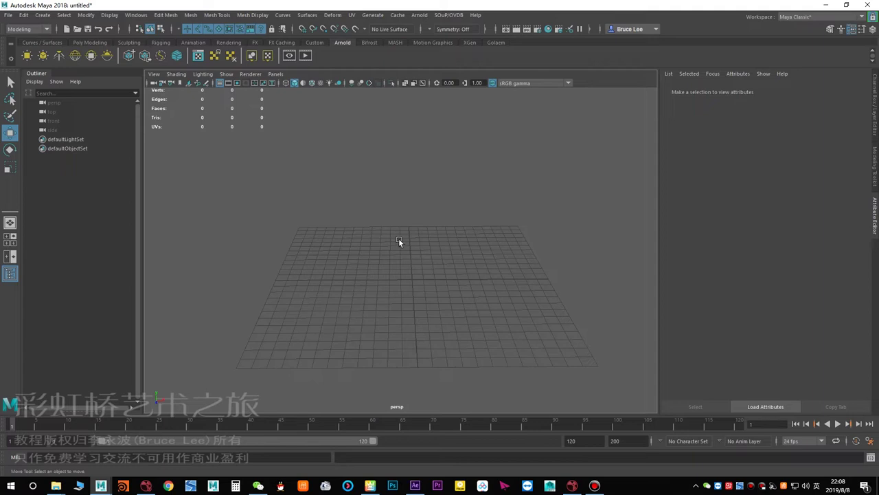
- Create a legacy particle emitter at the origin with the default Omni type and a rate of 100 particles per second
key(space)
click(268, 291)
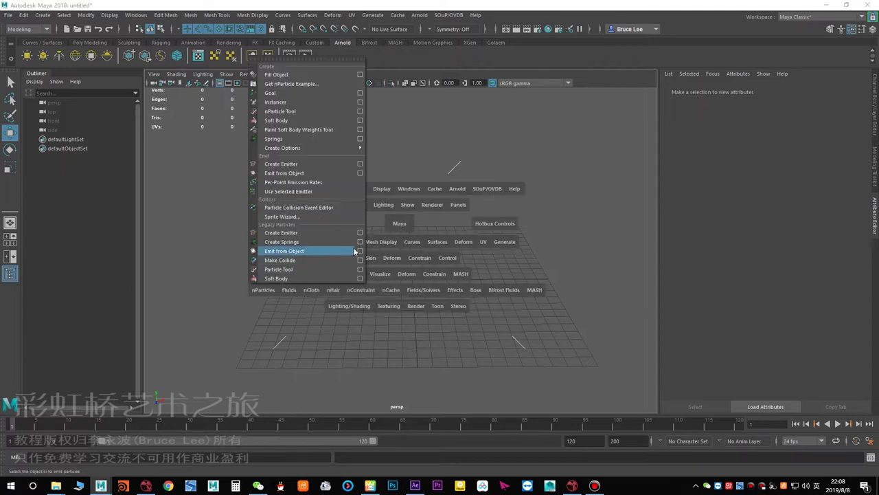
click(360, 232)
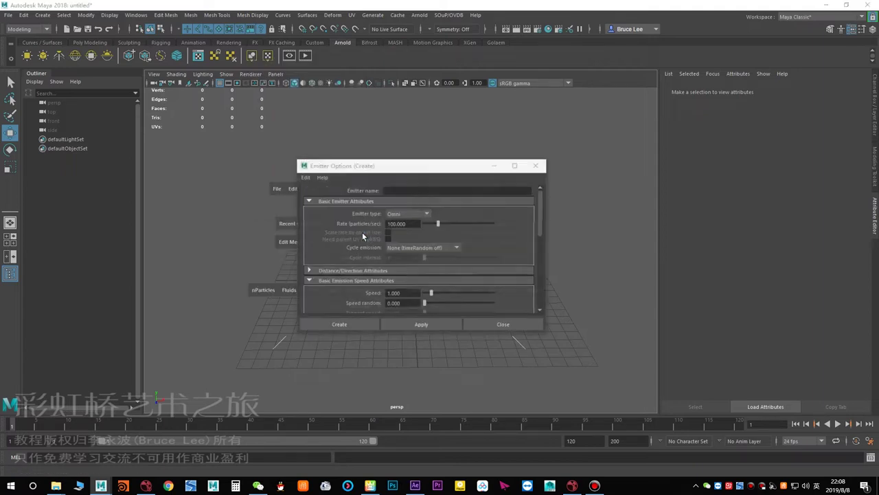
click(415, 324)
click(484, 325)
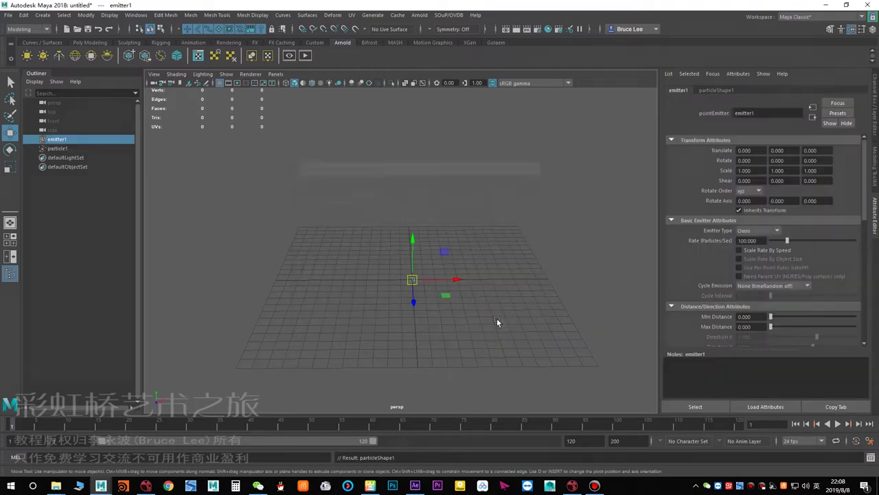
scroll(412, 266, up, 2)
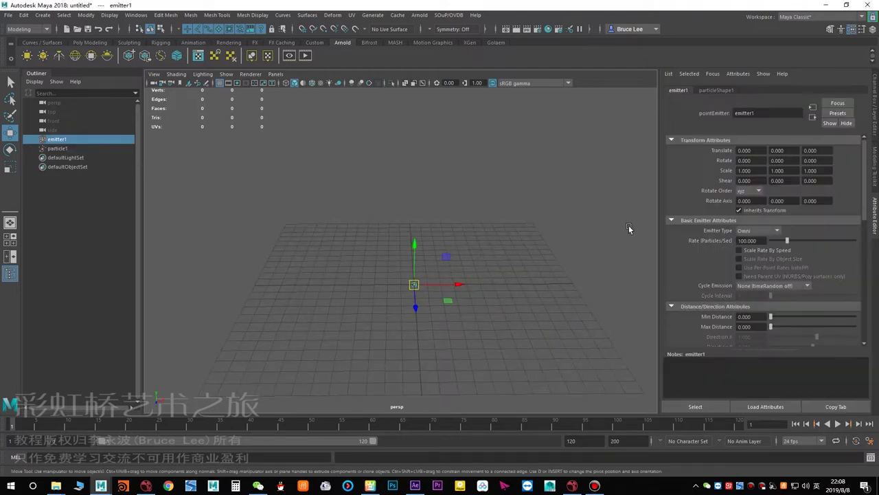
- Set the particle emitter's type to Volume
click(756, 232)
click(749, 279)
alt+drag(421, 263, 423, 264)
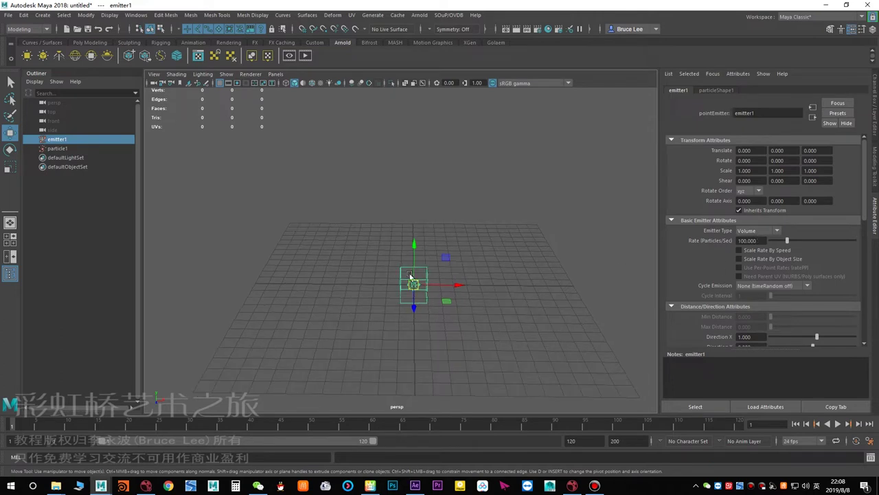
- Play the emission and review the volume emitter's direction, speed and volume attributes
key(alt+v)
alt+right_drag(496, 283, 517, 288)
key(alt+v)
mouse_move(437, 267)
alt+mouse_down()
mouse_move(438, 286)
mouse_move(441, 270)
alt+mouse_up()
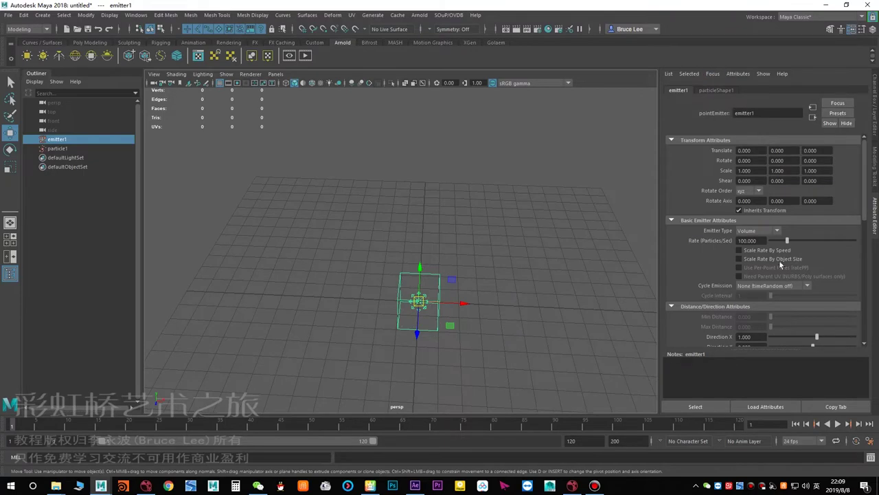
scroll(779, 263, down, 1)
scroll(754, 316, down, 2)
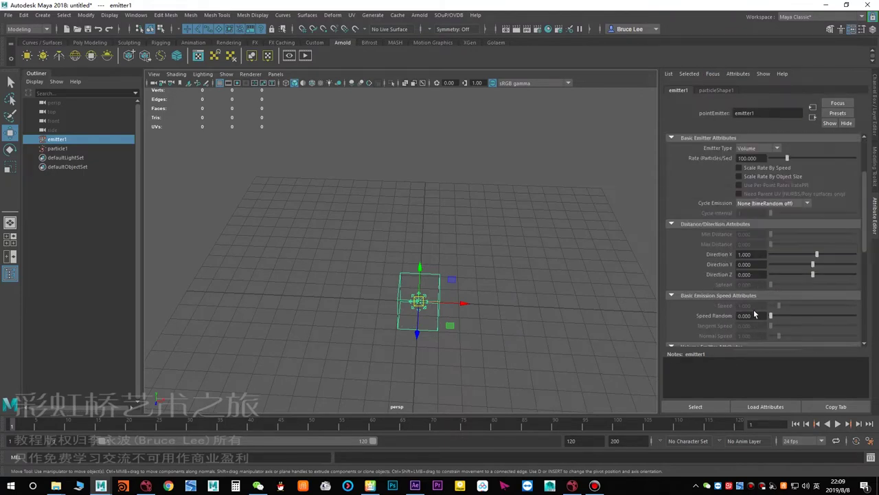
scroll(760, 316, down, 3)
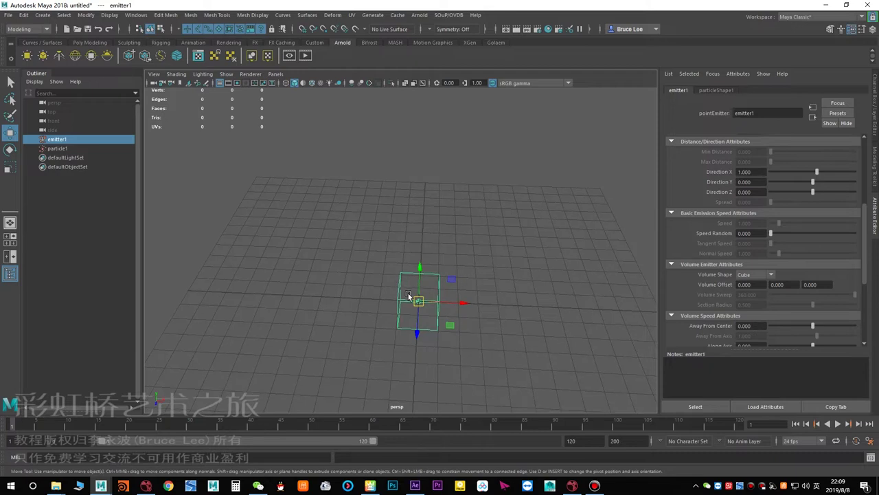
key(alt+v)
scroll(481, 306, up, 4)
key(alt+v)
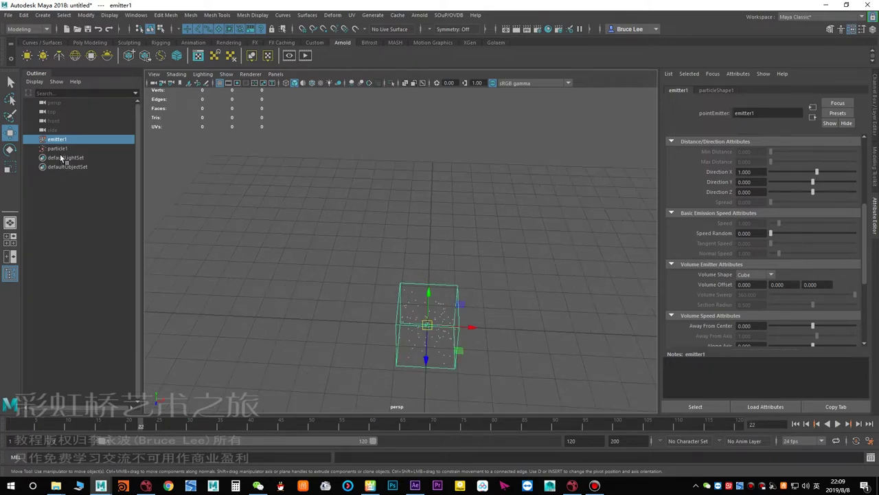
- Add a Vortex field that affects the emitted particle object
click(58, 149)
key(space)
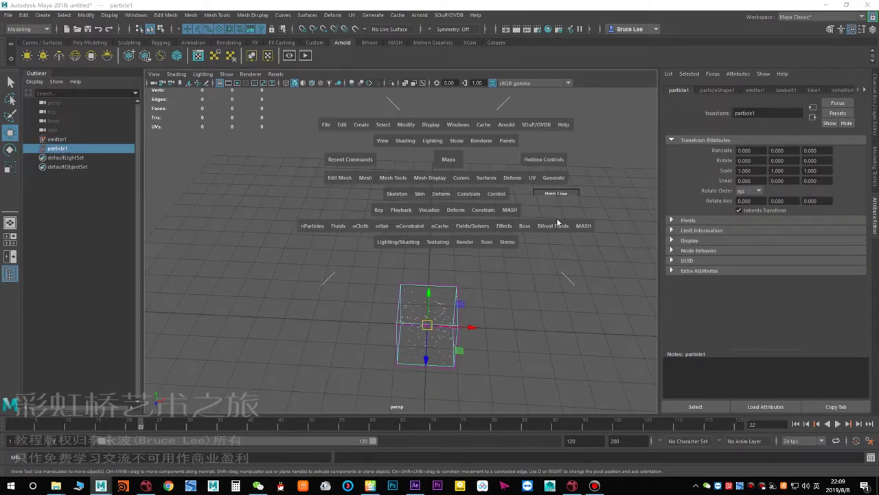
click(553, 225)
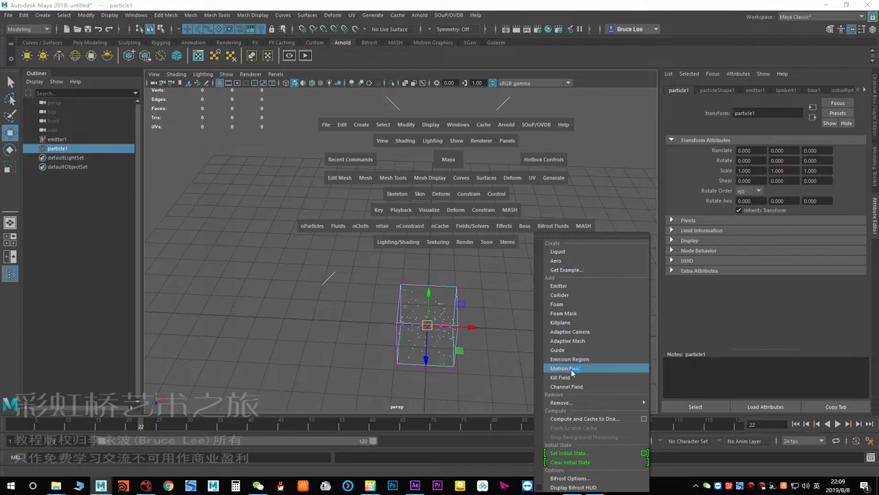
click(567, 304)
click(480, 227)
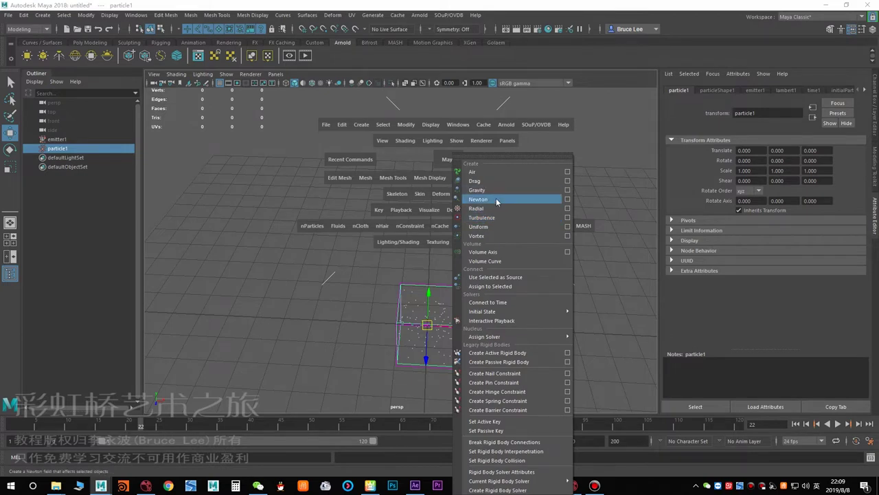
click(493, 236)
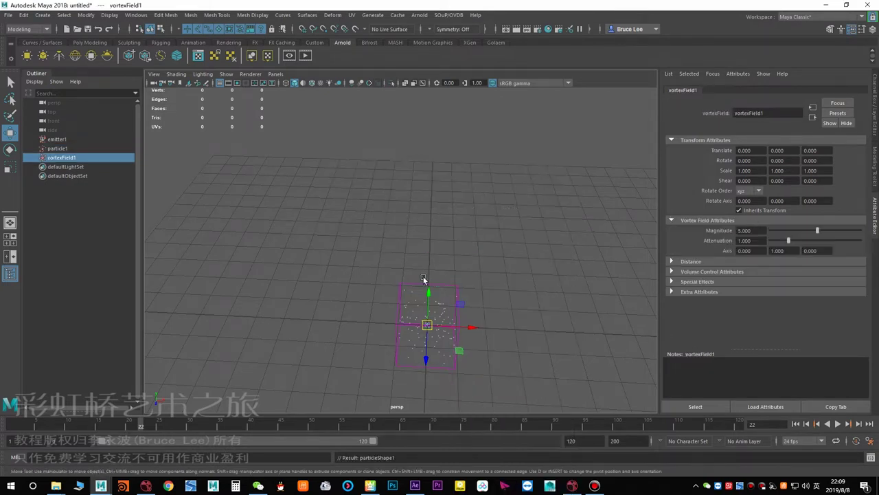
- Play the simulation from the start and examine how the vortex field moves the particles from several angles
alt+drag(424, 279, 427, 263)
scroll(415, 301, down, 1)
key(alt+shift+v)
key(alt+v)
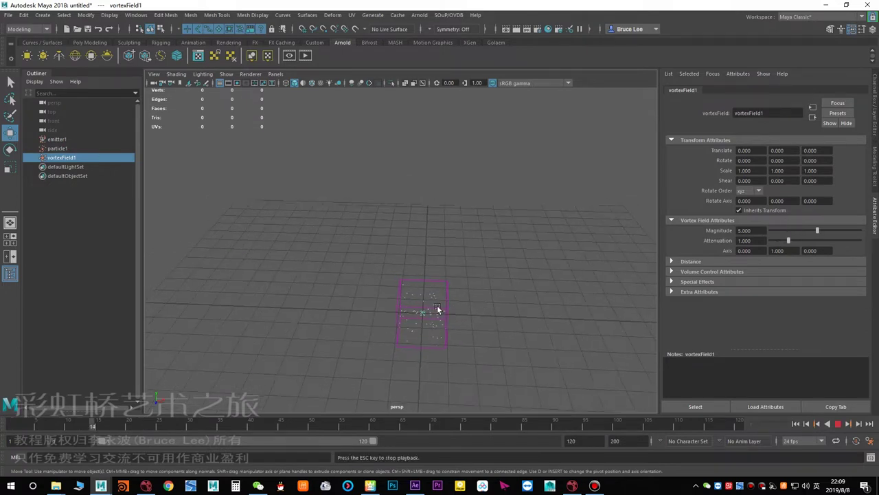
alt+drag(437, 309, 435, 323)
alt+right_drag(465, 312, 484, 319)
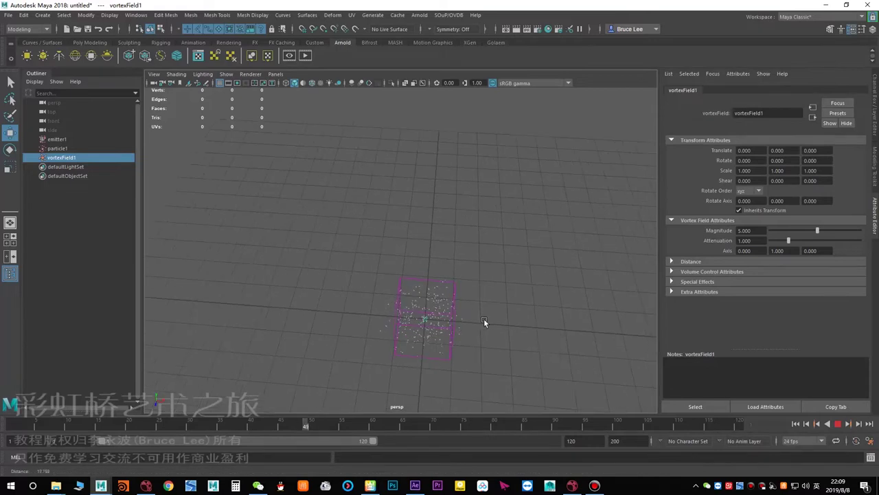
alt+middle_drag(446, 326, 442, 296)
scroll(443, 296, down, 1)
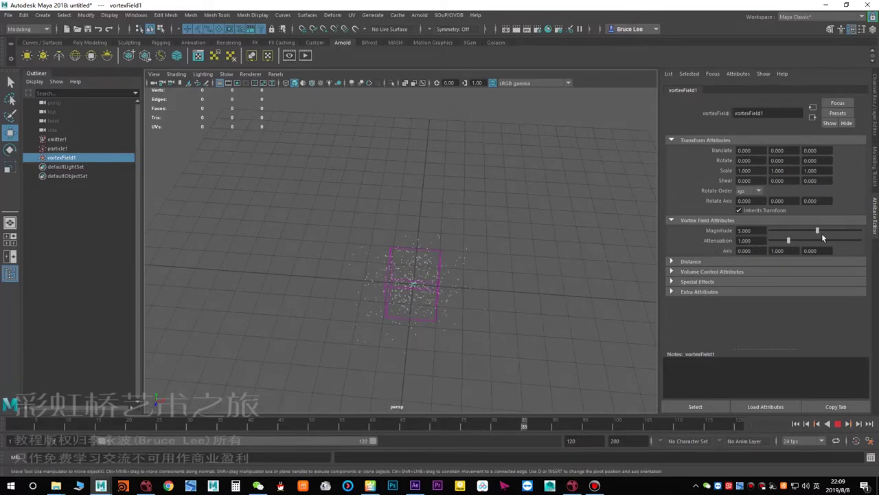
alt+drag(442, 274, 438, 277)
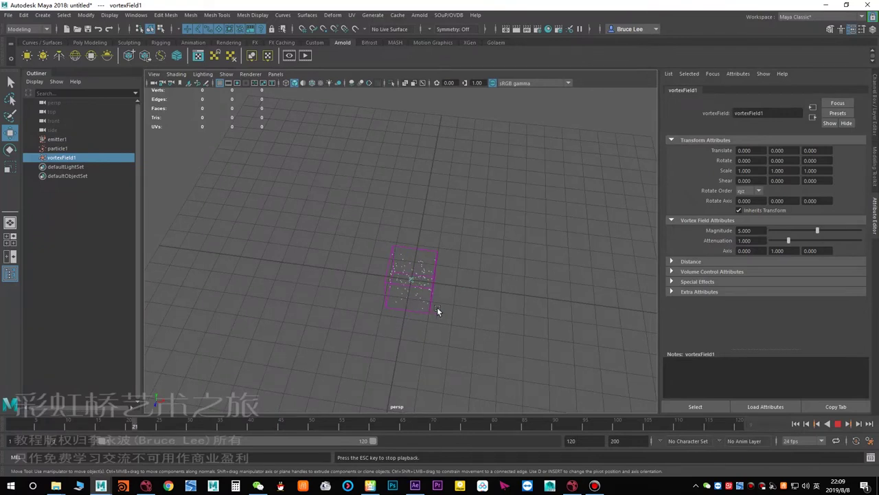
alt+drag(438, 310, 424, 295)
alt+right_drag(426, 291, 513, 292)
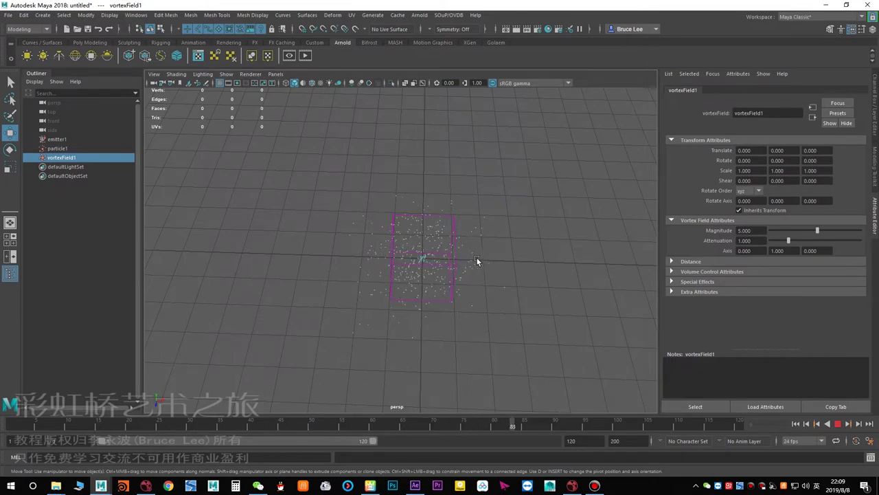
key(Escape)
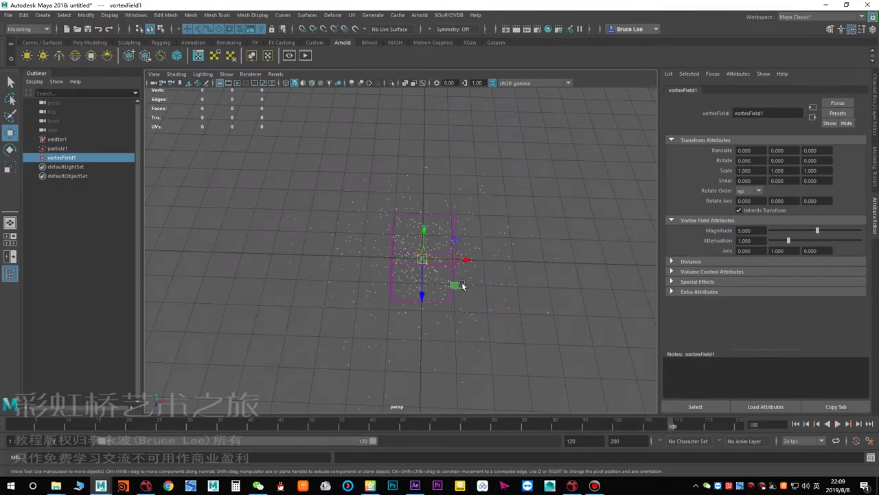
- Delete the emitter, the particle object and the vortex field from the scene
alt+drag(462, 285, 461, 275)
click(69, 140)
shift+click(62, 157)
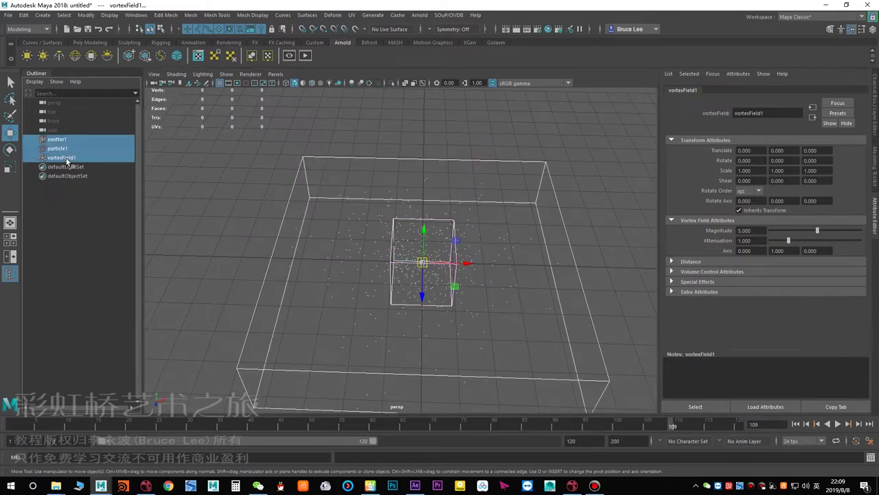
key(Delete)
- Create a polygon cylinder at the origin
alt+right_drag(387, 229, 293, 301)
alt+drag(425, 297, 409, 275)
alt+middle_drag(409, 275, 402, 230)
mouse_move(400, 232)
alt+mouse_down()
mouse_move(392, 234)
mouse_move(442, 261)
mouse_move(398, 236)
alt+mouse_up()
shift+right_drag(393, 197, 420, 206)
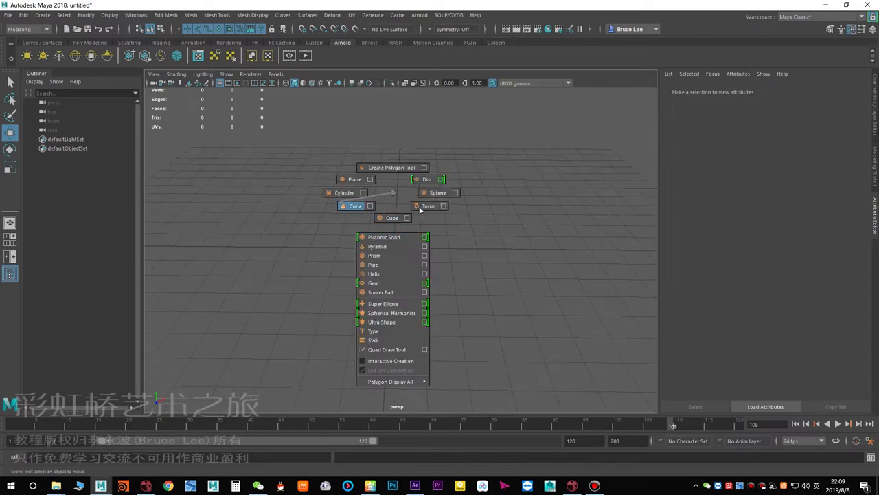
shift+right_drag(341, 195, 342, 196)
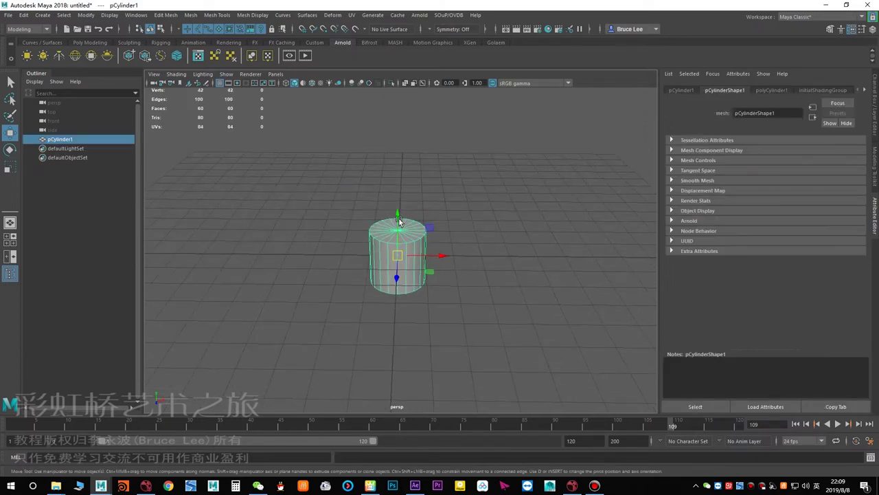
- Stretch the cylinder along Y into a tall column and raise it to stand on the grid
drag(399, 199, 401, 170)
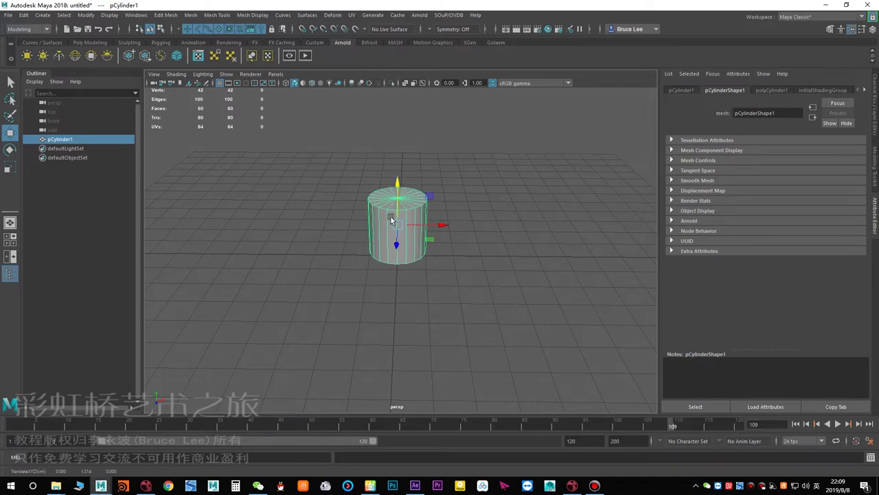
alt+middle_drag(392, 218, 390, 200)
alt+drag(395, 181, 393, 200)
key(r)
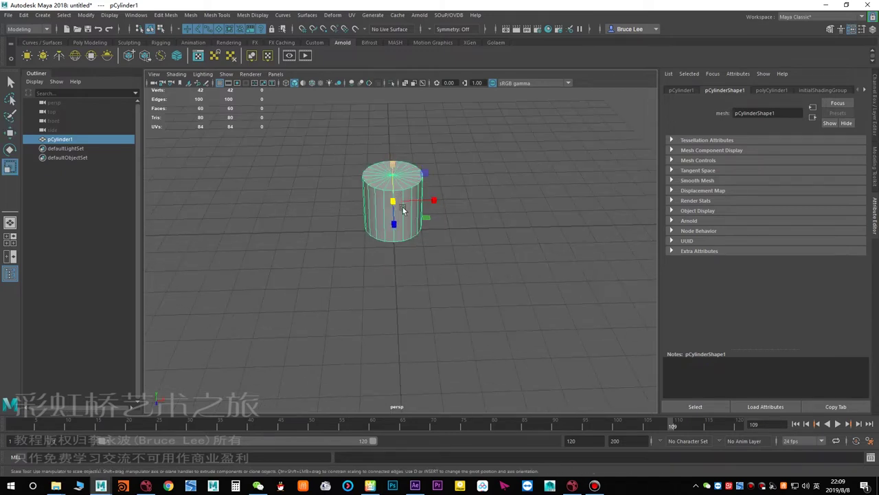
alt+middle_drag(403, 210, 412, 271)
alt+drag(368, 262, 418, 145)
key(w)
drag(404, 213, 405, 167)
alt+middle_drag(402, 189, 397, 236)
- Set the cylinder's Subdivisions Height to 20 and Subdivisions Caps to 0
key(t)
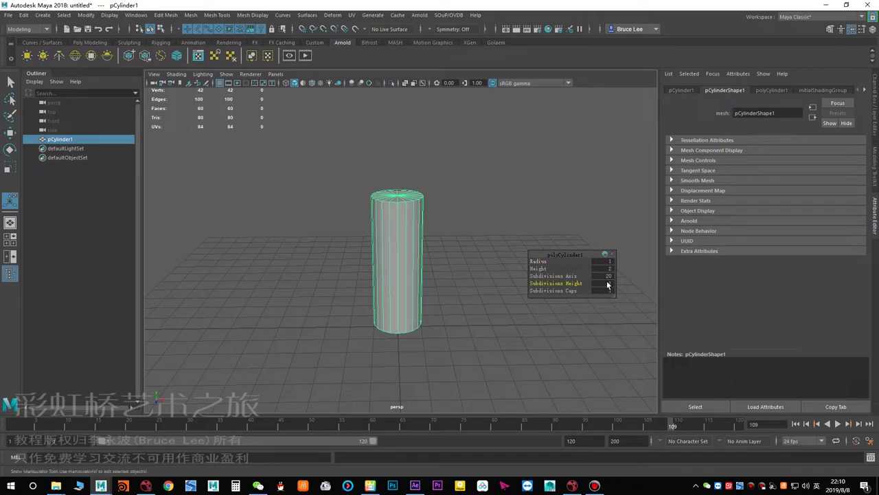
text(50)
key(Return)
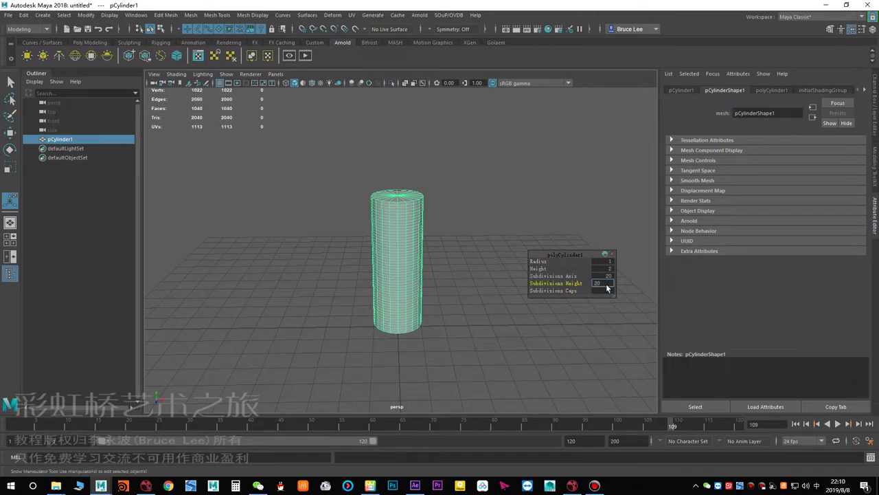
key(Return)
key(Return)
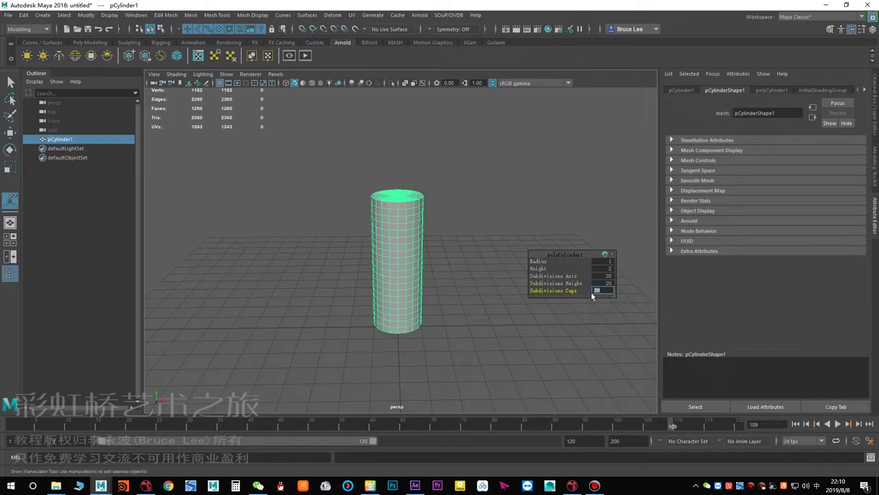
text(1)
key(Return)
text(0)
key(Return)
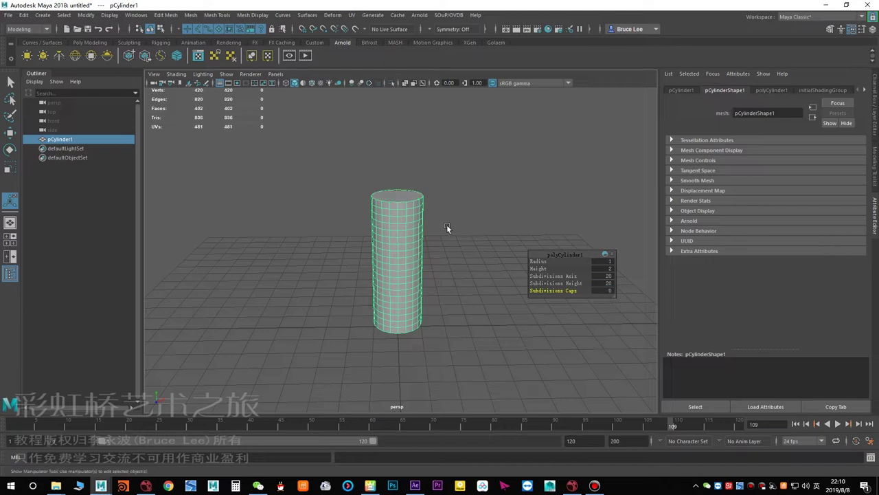
- Scale the subdivided cylinder taller along the Y axis
scroll(430, 231, down, 1)
scroll(419, 237, up, 8)
alt+drag(394, 252, 430, 226)
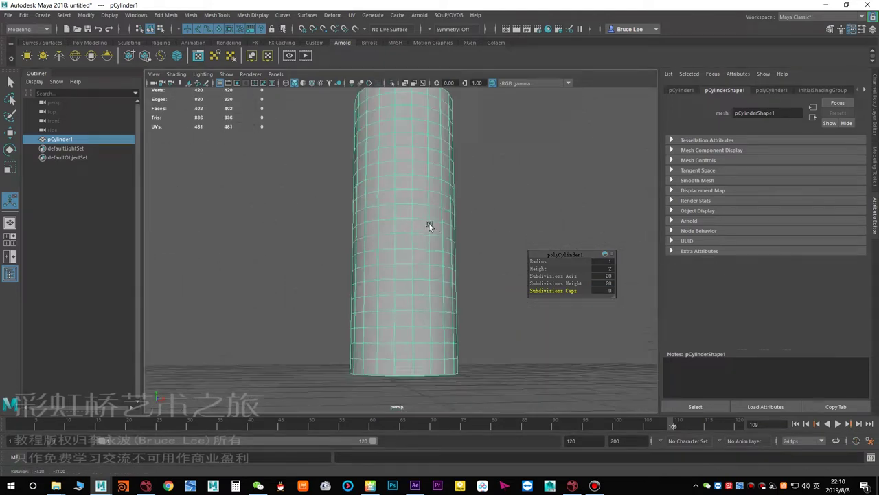
scroll(430, 226, down, 3)
mouse_move(383, 257)
alt+mouse_down()
mouse_move(371, 312)
mouse_move(380, 238)
mouse_move(379, 261)
alt+mouse_up()
alt+right_drag(379, 262, 328, 275)
key(w)
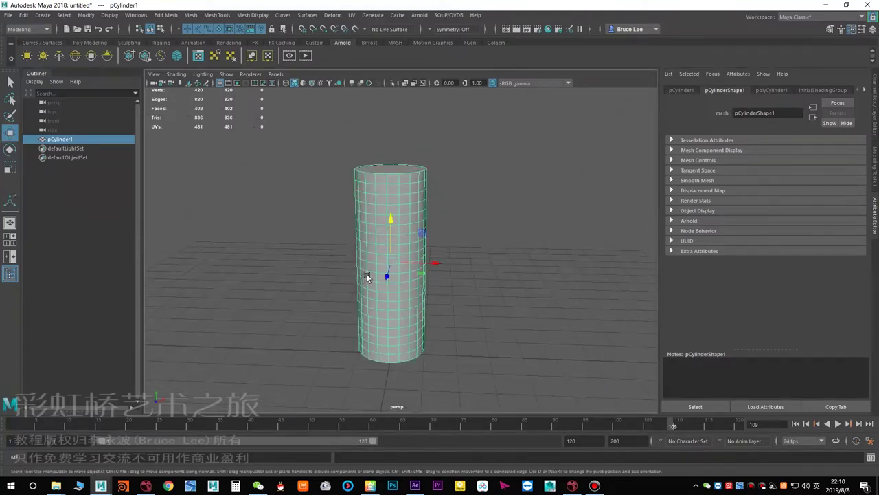
key(r)
alt+drag(387, 252, 395, 253)
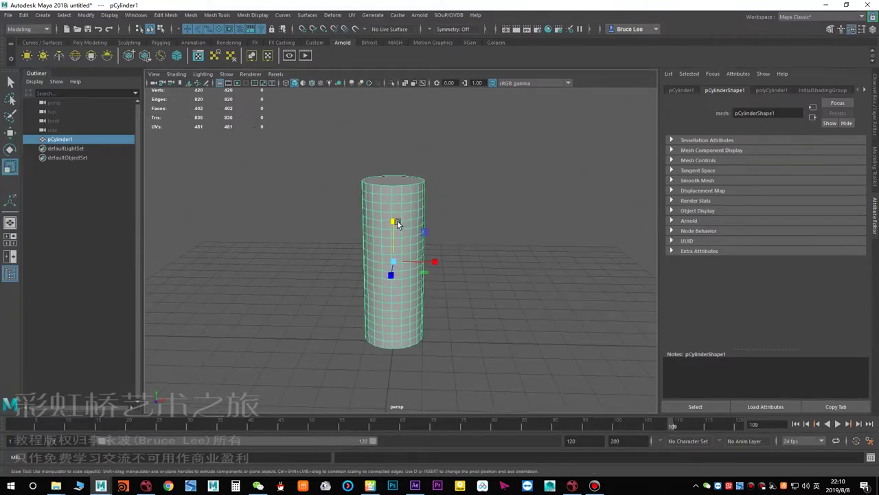
drag(398, 221, 397, 204)
- Reduce the cylinder's height along Y and adjust its vertical position above the grid
key(w)
alt+drag(396, 237, 399, 187)
alt+middle_drag(400, 211, 400, 233)
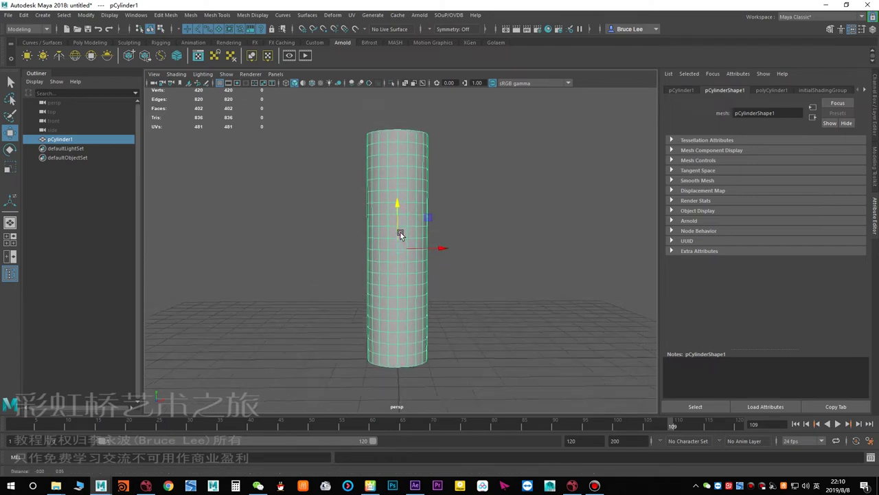
mouse_move(401, 232)
alt+mouse_down()
mouse_move(300, 256)
mouse_move(394, 252)
mouse_move(400, 219)
mouse_move(391, 245)
mouse_move(404, 266)
mouse_move(401, 227)
alt+mouse_up()
key(r)
key(w)
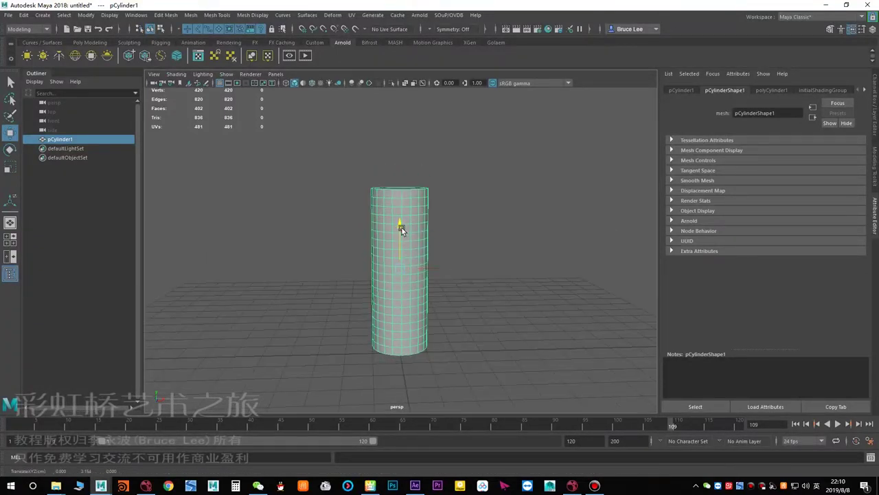
- Open the Bifrost Graph Editor, create a graph with the cylinder's mesh as input, and enlarge the editor to full screen
click(314, 261)
mouse_move(305, 235)
shift+right_down()
mouse_move(305, 251)
mouse_move(305, 235)
shift+right_up()
click(391, 229)
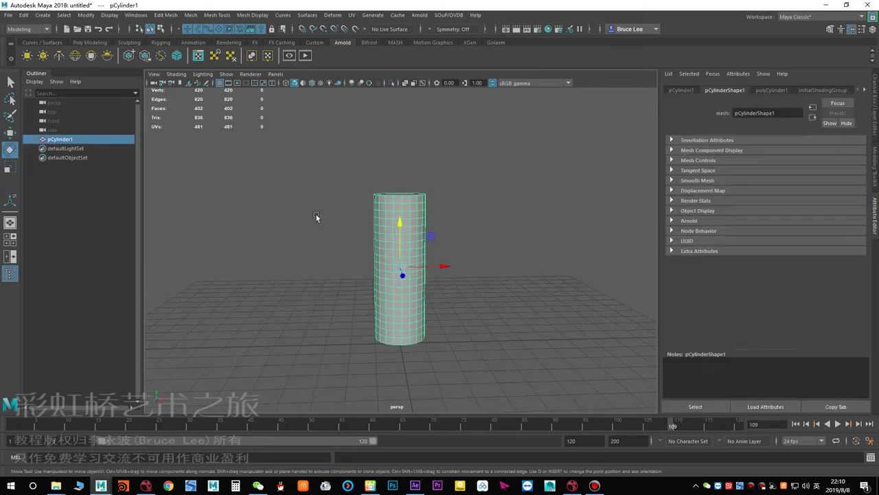
click(135, 14)
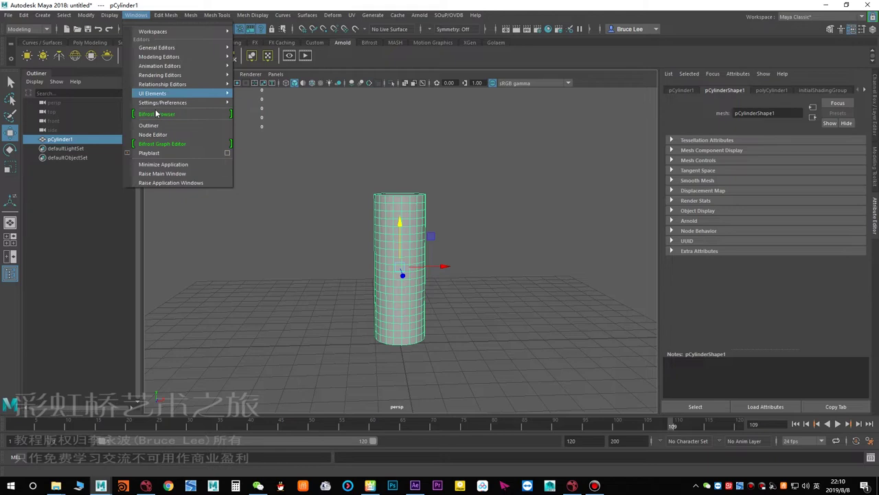
click(162, 143)
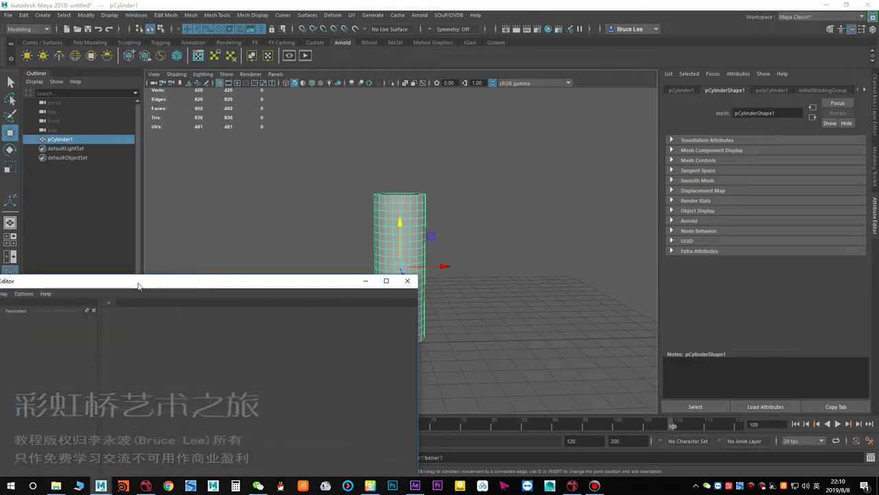
drag(138, 286, 385, 132)
click(516, 154)
double_click(385, 130)
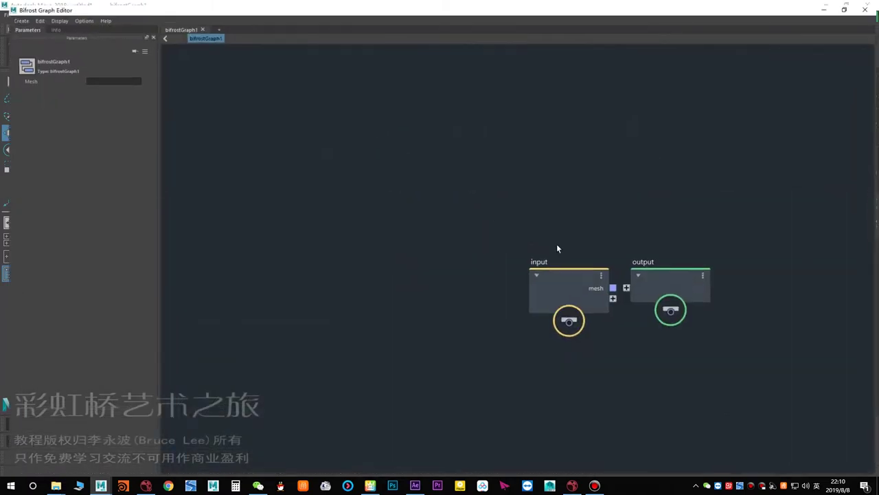
- Space the input and output nodes far apart to leave room between them in the graph
alt+middle_drag(502, 239, 283, 193)
drag(320, 259, 157, 263)
drag(440, 241, 550, 246)
alt+middle_drag(418, 184, 601, 187)
click(340, 250)
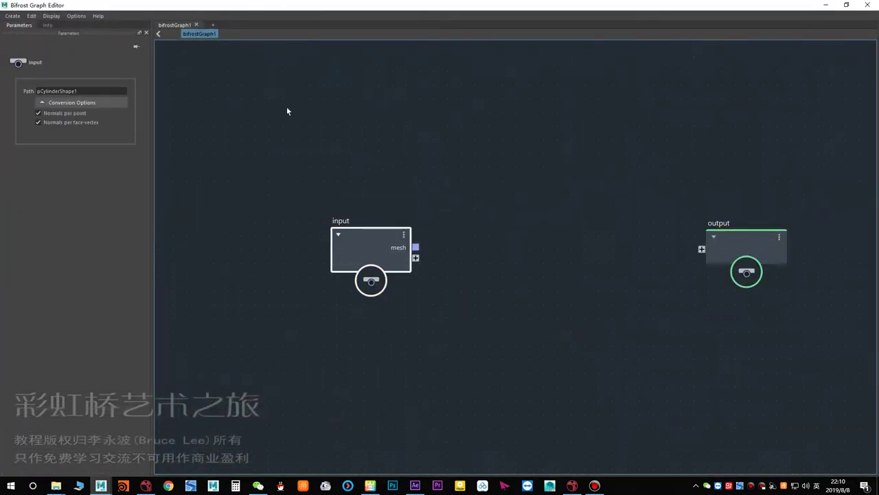
drag(362, 246, 308, 242)
- Add a point_scope node from the Diagnostic Display category to the graph
click(354, 148)
key(Tab)
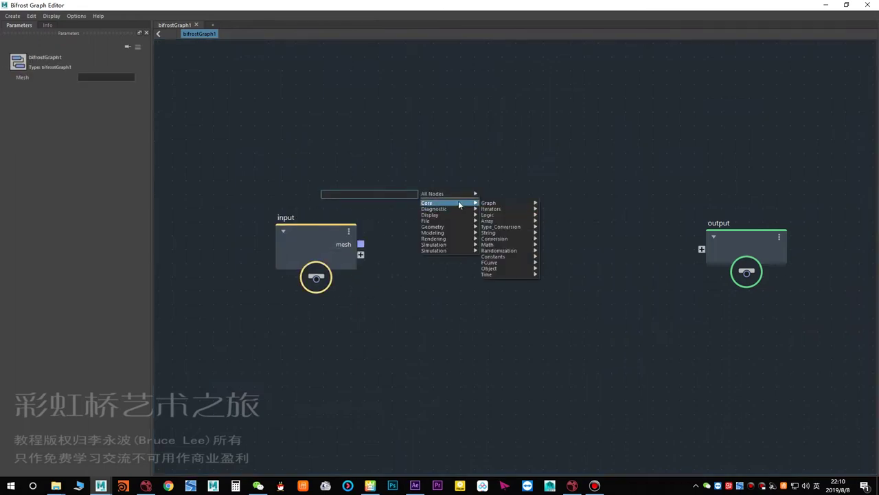
mouse_move(501, 221)
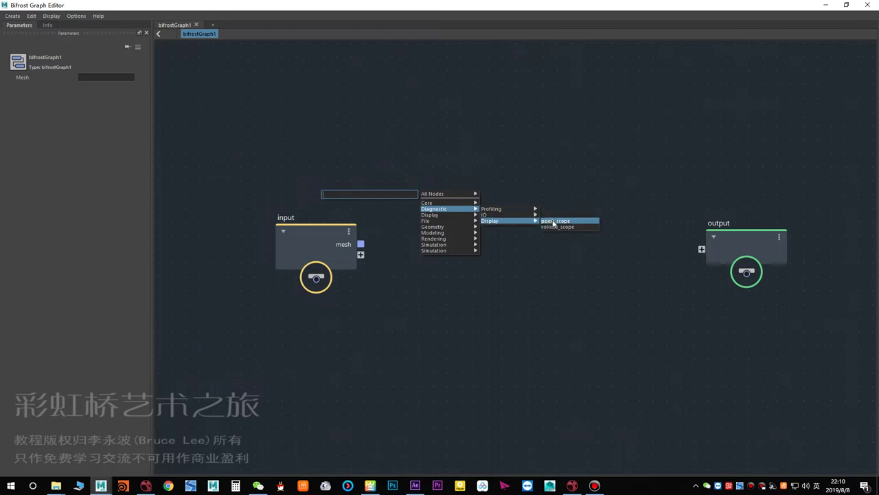
click(556, 221)
- Connect the input's mesh to point_scope's point_geometry and its diagnostic_geo to the output, with point_scope placed between both nodes
drag(387, 228, 519, 239)
alt+middle_drag(422, 277, 305, 289)
drag(449, 218, 413, 227)
drag(579, 249, 586, 261)
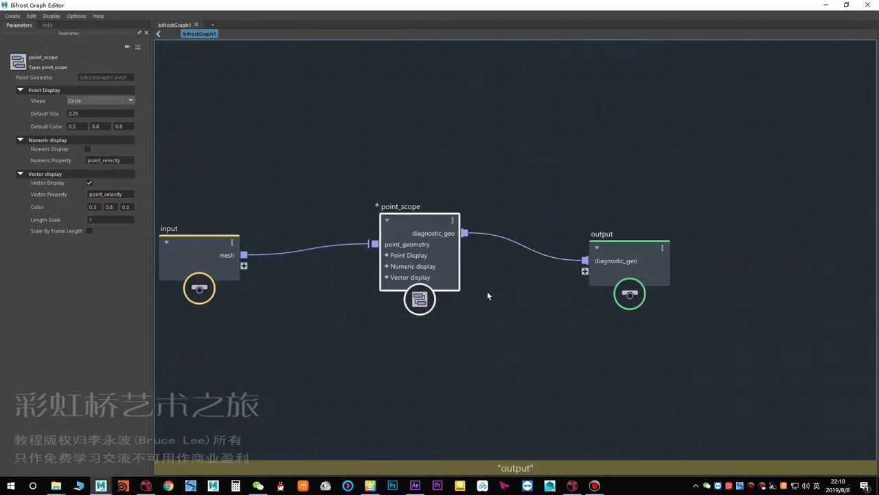
click(487, 292)
drag(421, 227, 415, 231)
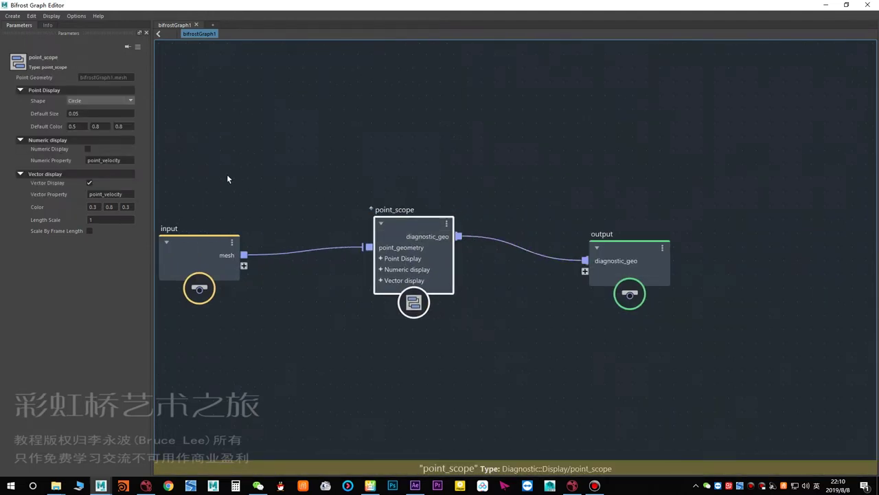
alt+middle_drag(263, 174, 324, 157)
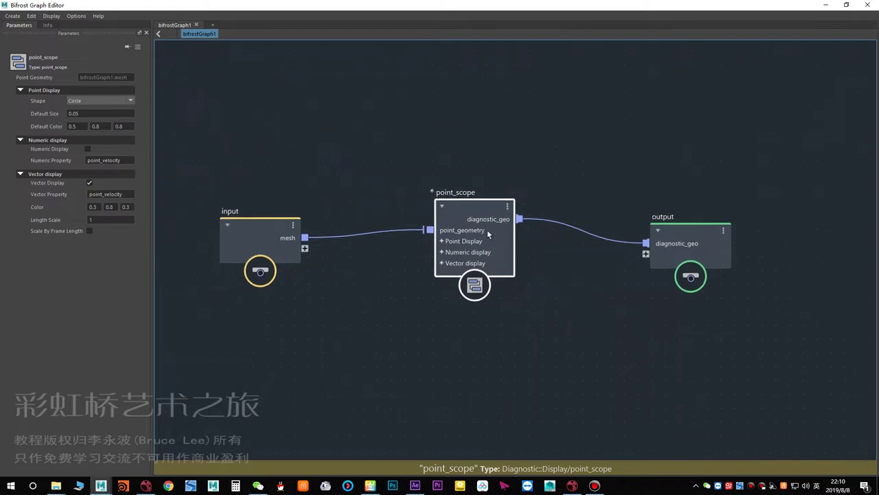
- Add a watchpoint to the mesh connection listing its properties, and move point_scope up
right_click(355, 235)
click(360, 249)
alt+middle_drag(433, 252, 426, 228)
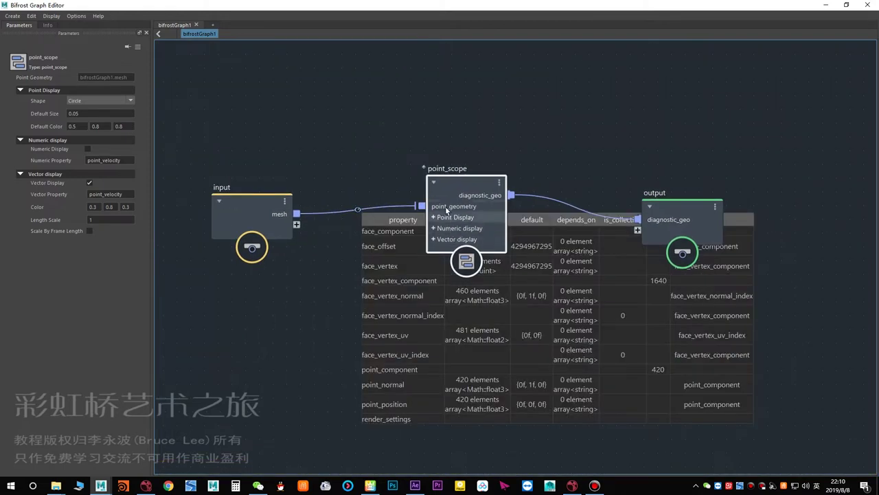
drag(445, 206, 477, 177)
- Uncover the viewport to check the point display on the cylinder, then return to the full-size graph
drag(452, 5, 516, 307)
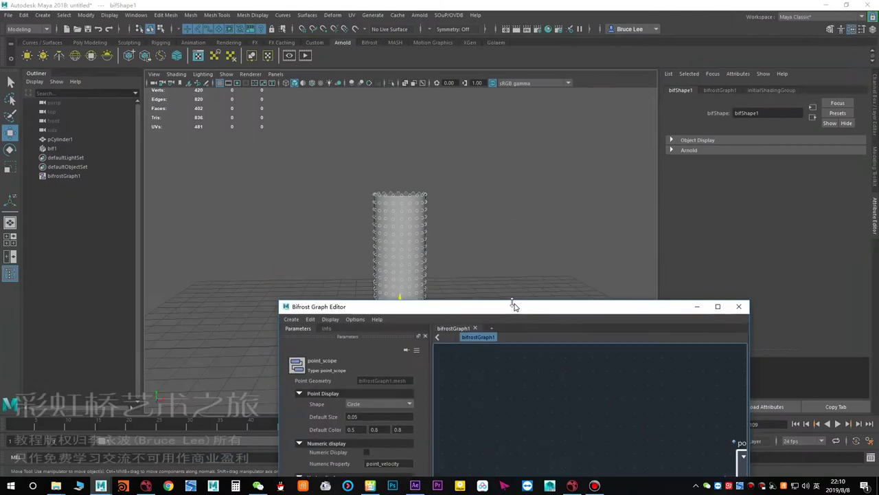
alt+right_drag(562, 272, 582, 276)
alt+drag(414, 250, 424, 269)
double_click(443, 308)
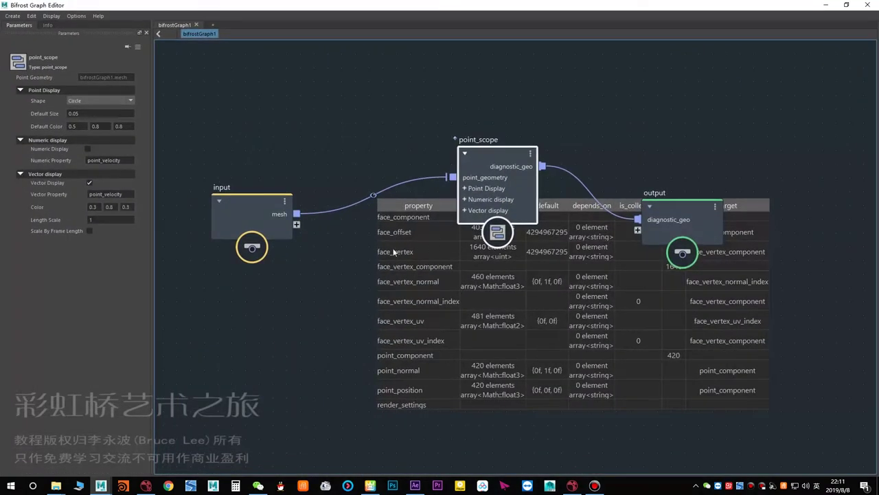
- Set the Vector Property of the point_scope node to point_normal
click(347, 270)
click(401, 375)
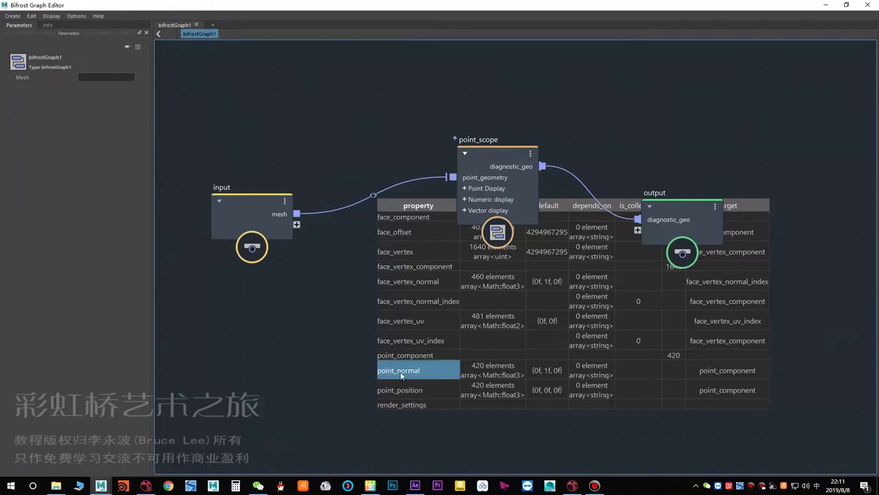
click(500, 165)
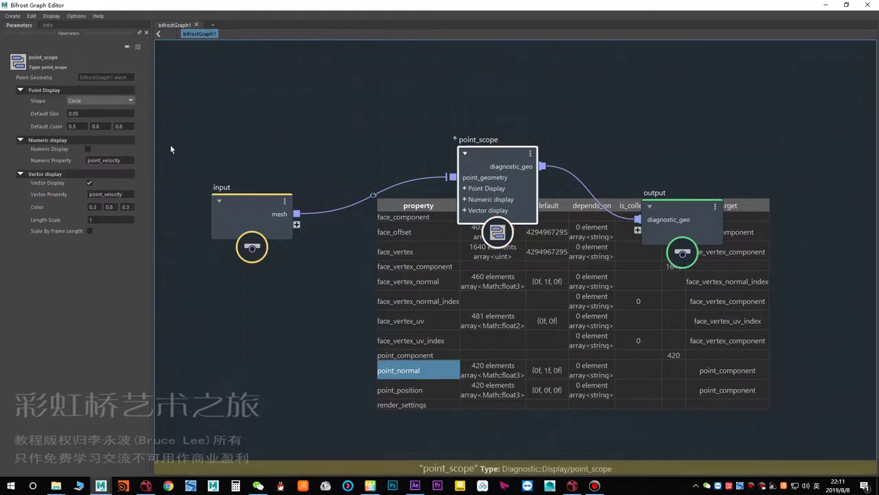
drag(123, 162, 106, 162)
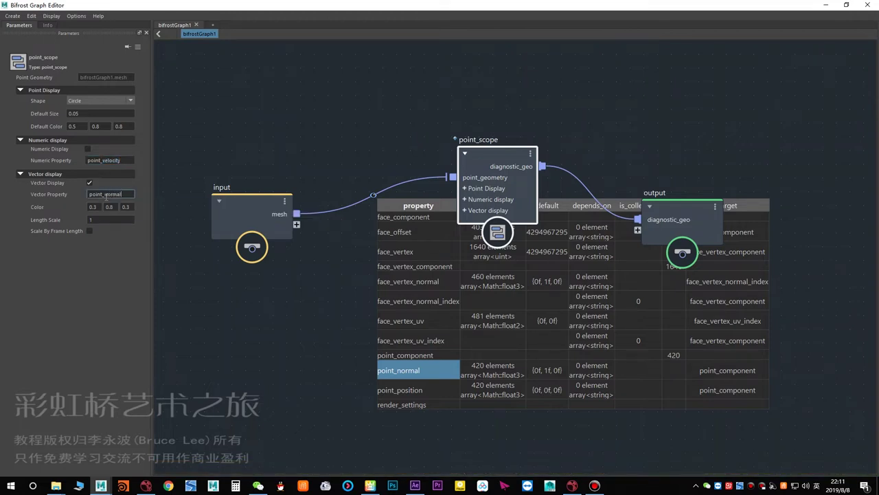
click(266, 160)
- Inspect the normal vectors around the cylinder in the viewport with bifrostGraph1 selected
drag(476, 4, 434, 317)
click(617, 316)
alt+drag(419, 264, 381, 190)
alt+right_drag(381, 191, 399, 287)
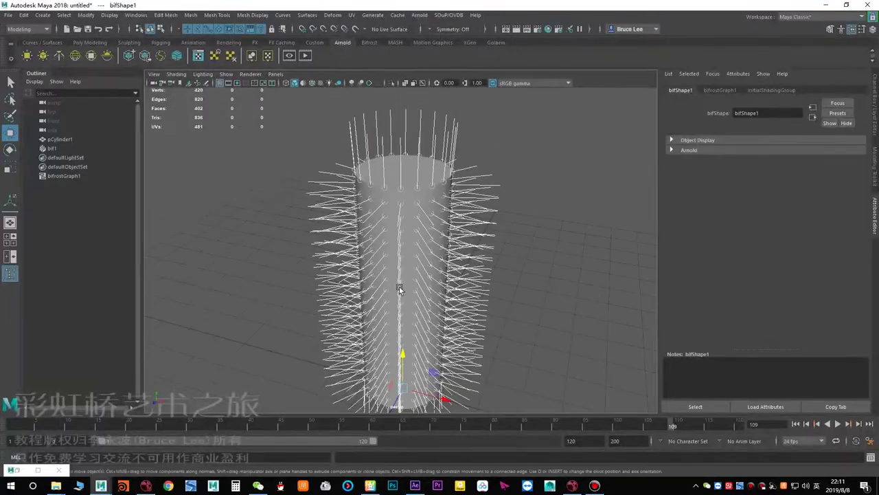
alt+drag(399, 287, 353, 273)
alt+right_drag(353, 273, 325, 273)
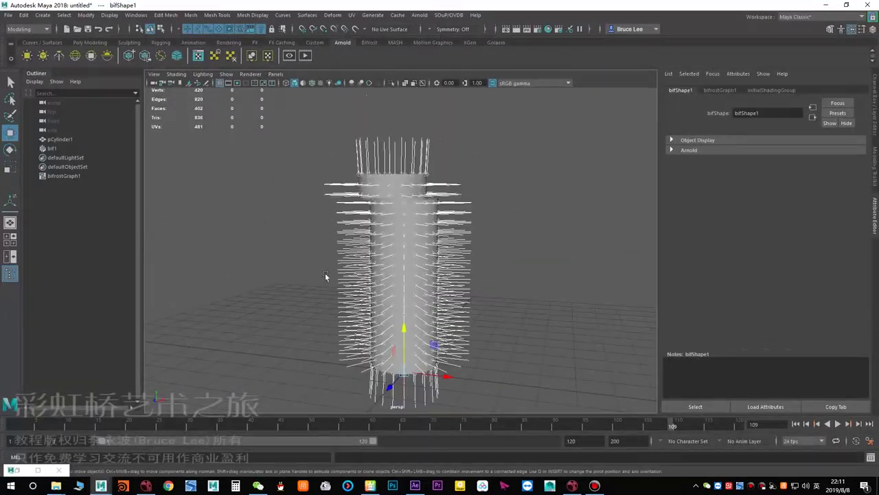
alt+drag(325, 273, 394, 288)
click(67, 177)
alt+drag(462, 281, 431, 275)
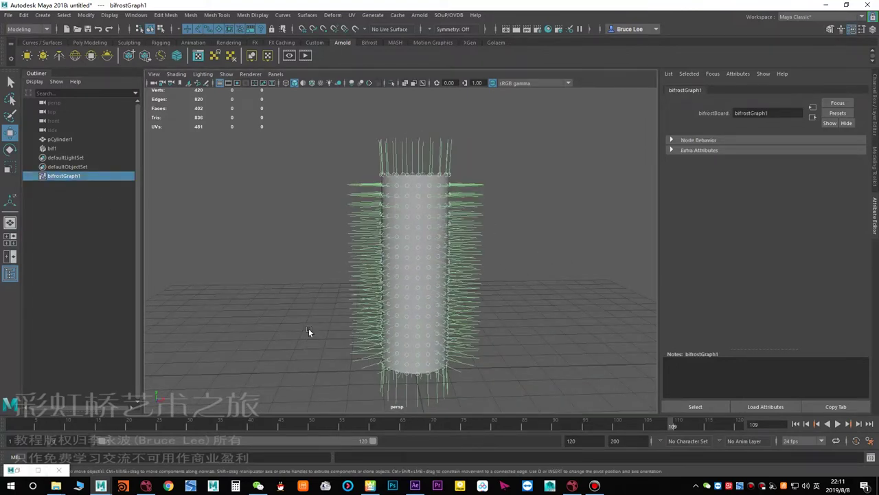
alt+middle_drag(309, 328, 310, 300)
click(303, 306)
shift+right_drag(297, 264, 293, 290)
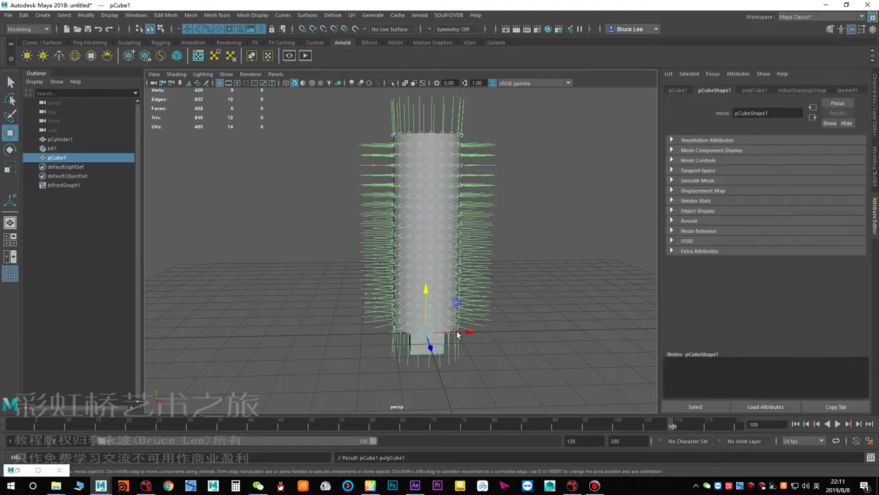
key(r)
key(Delete)
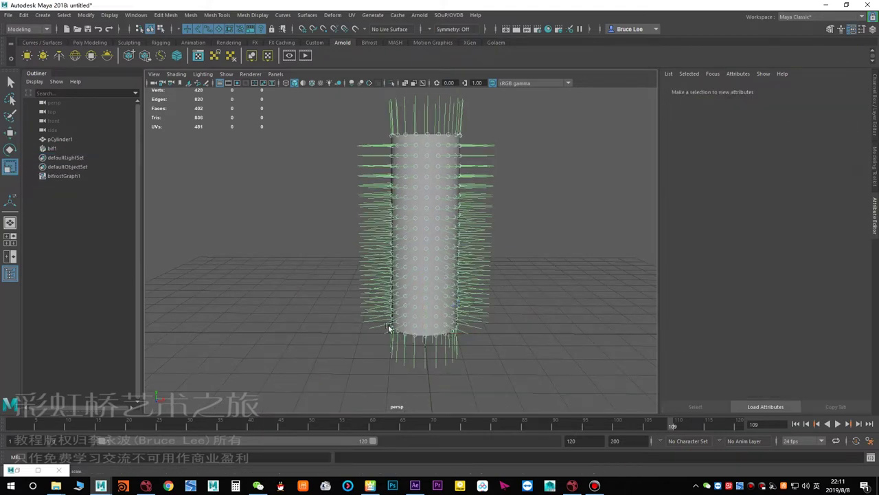
- Bring back the Bifrost graph and review the point_scope settings alongside the watched point_normal property
click(37, 470)
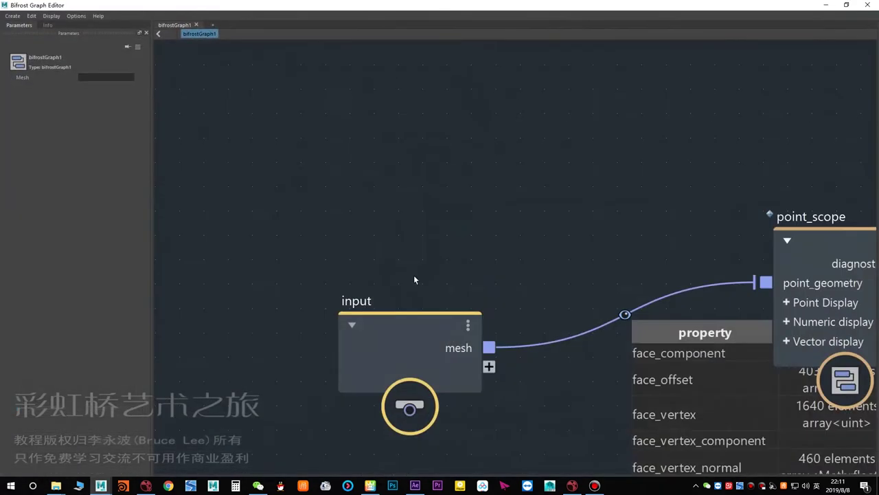
alt+middle_drag(414, 275, 283, 143)
alt+right_drag(441, 274, 281, 287)
alt+middle_drag(621, 191, 453, 195)
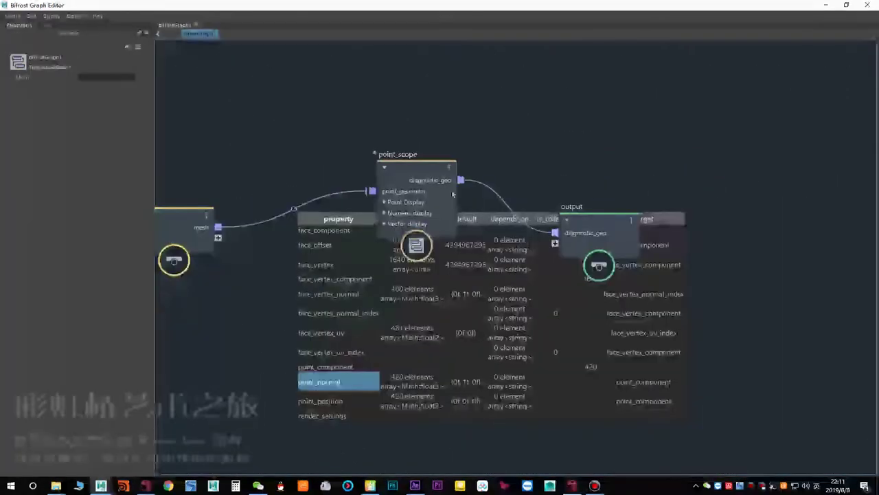
click(425, 169)
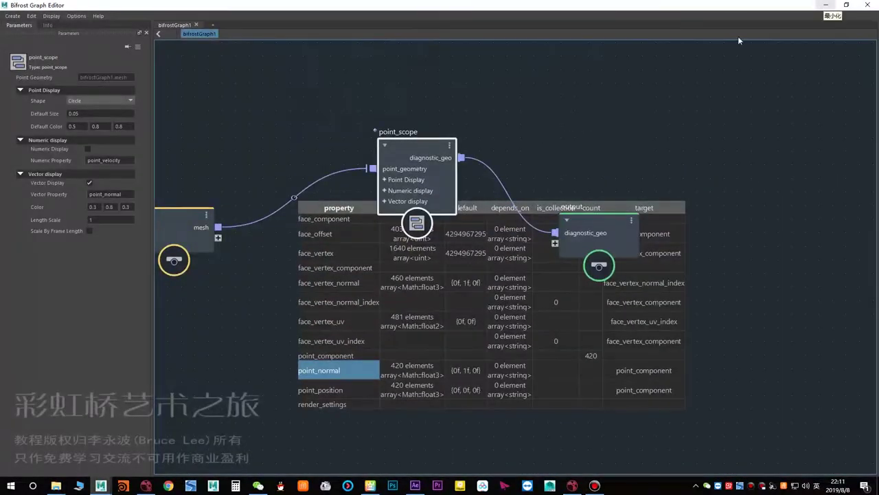
click(399, 371)
- Minimize the graph editor and examine the directions of the cylinder's normals from above
click(826, 4)
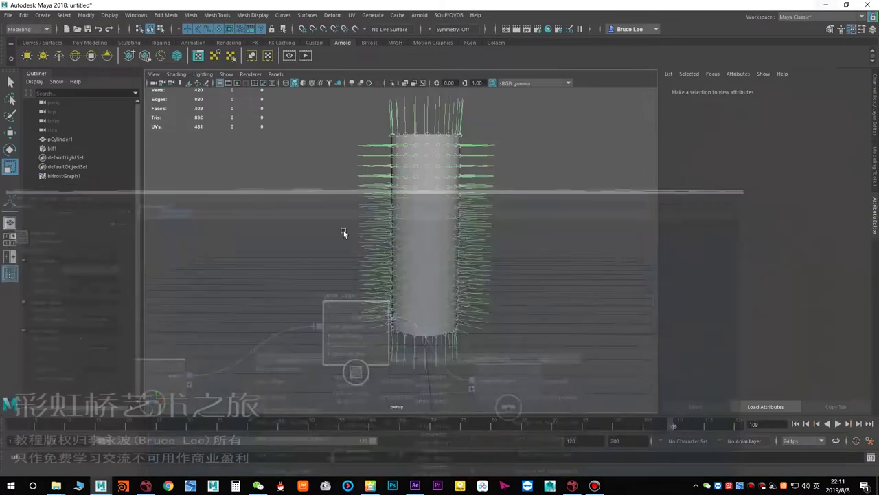
alt+drag(343, 231, 352, 251)
alt+right_drag(352, 252, 419, 224)
alt+drag(420, 224, 388, 271)
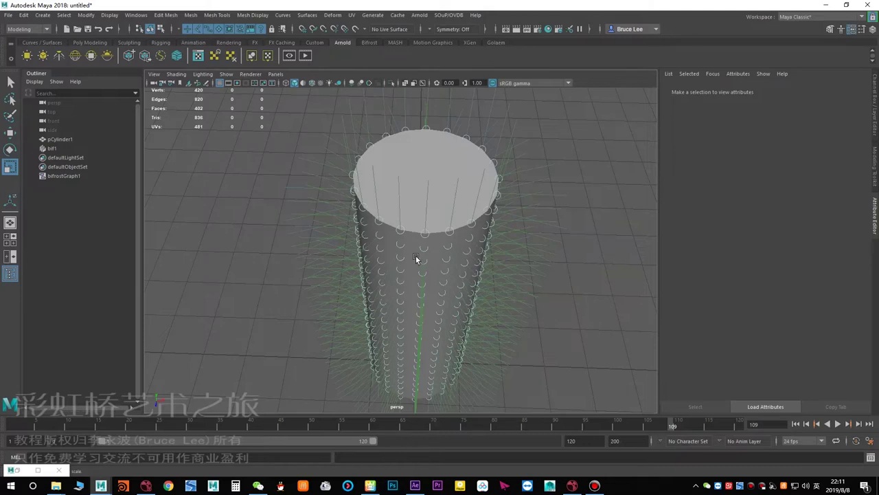
alt+middle_drag(461, 305, 450, 255)
alt+right_drag(450, 255, 218, 226)
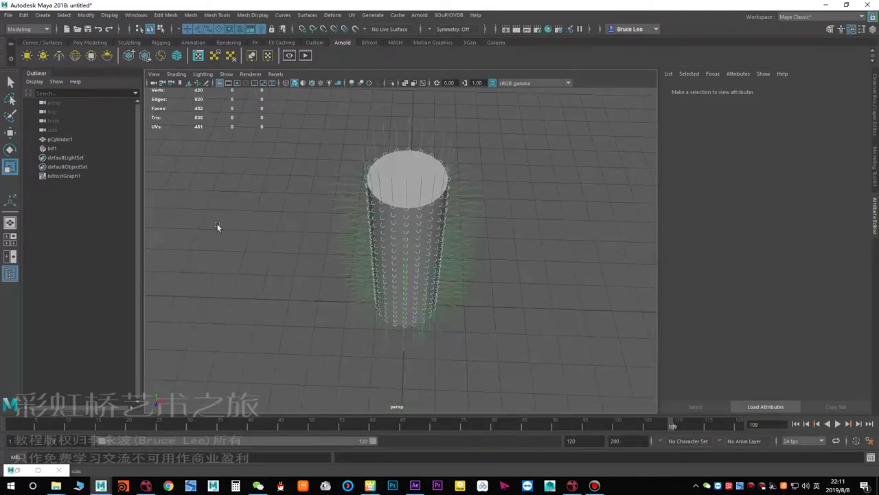
- Bring up the set of curve and surface creation tools
click(129, 42)
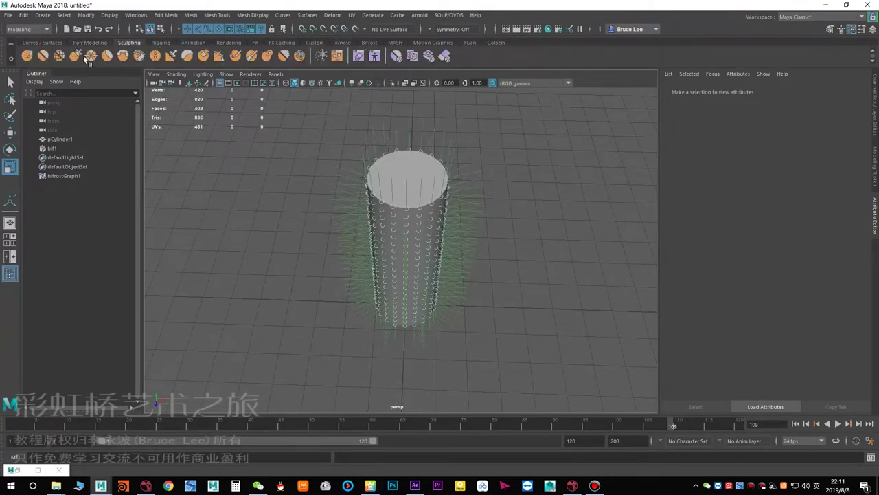
click(160, 42)
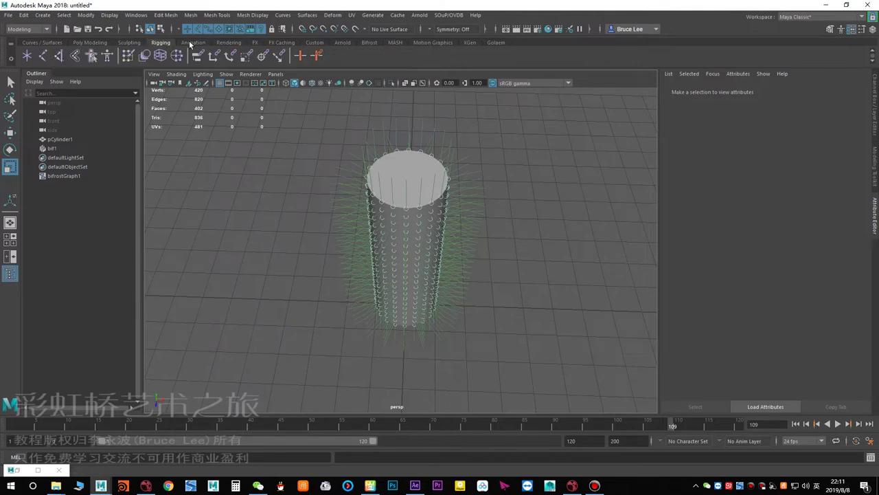
click(41, 42)
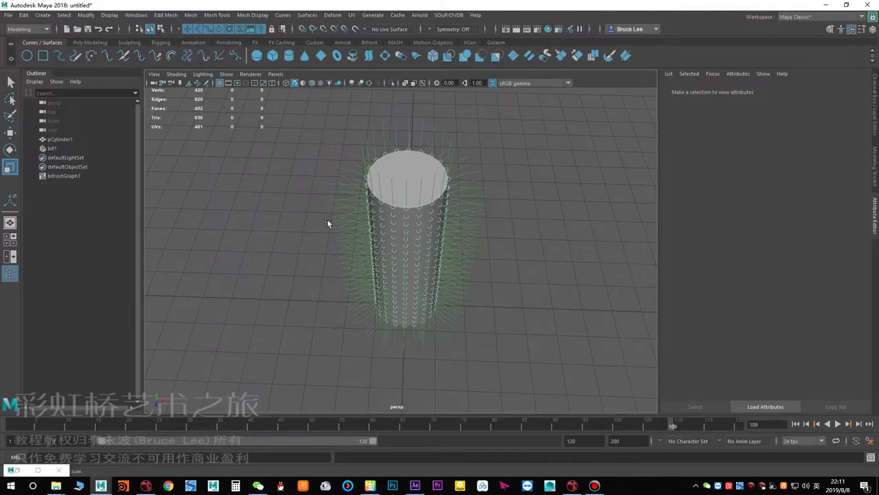
click(27, 59)
mouse_move(294, 233)
alt+mouse_down()
mouse_move(293, 215)
mouse_move(293, 230)
alt+mouse_up()
key(w)
drag(408, 296, 409, 124)
alt+middle_drag(408, 123, 406, 203)
alt+drag(406, 181, 401, 211)
alt+right_drag(415, 239, 428, 248)
key(Delete)
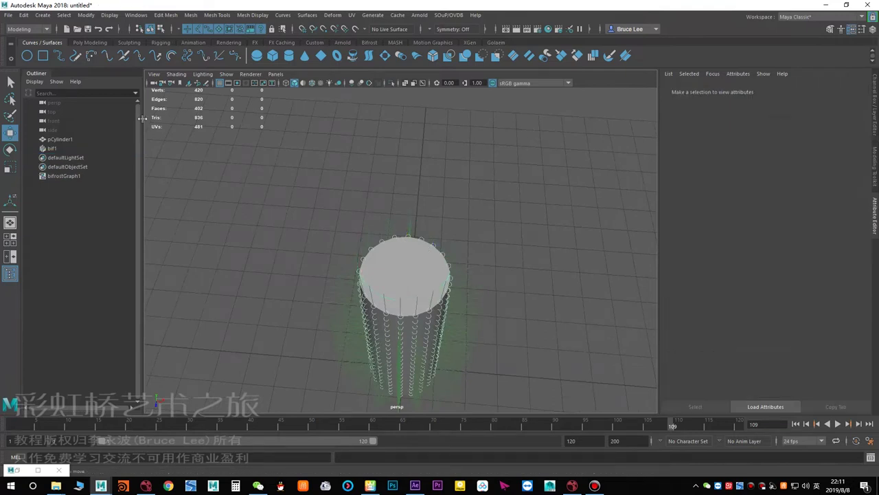
- Draw a freehand pencil curve on the grid around one side of the cylinder's base and activate the Move tool
click(75, 56)
alt+drag(412, 247, 418, 249)
alt+middle_drag(417, 335, 417, 286)
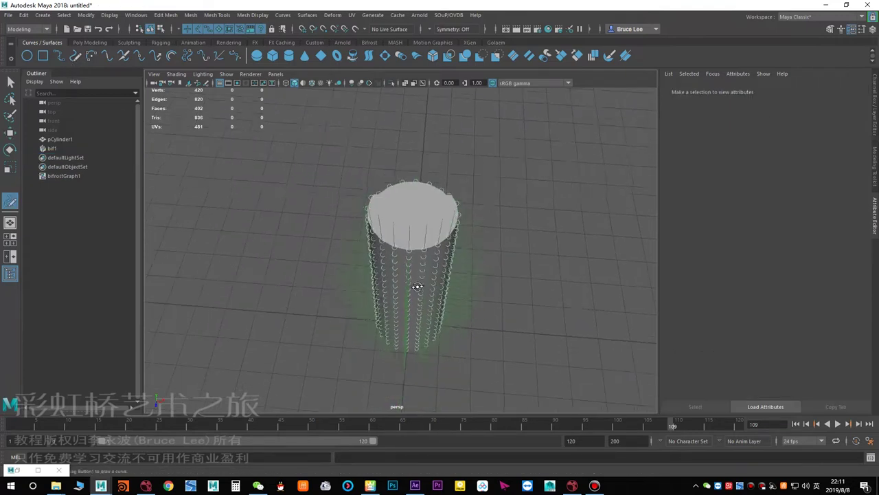
alt+drag(416, 286, 414, 302)
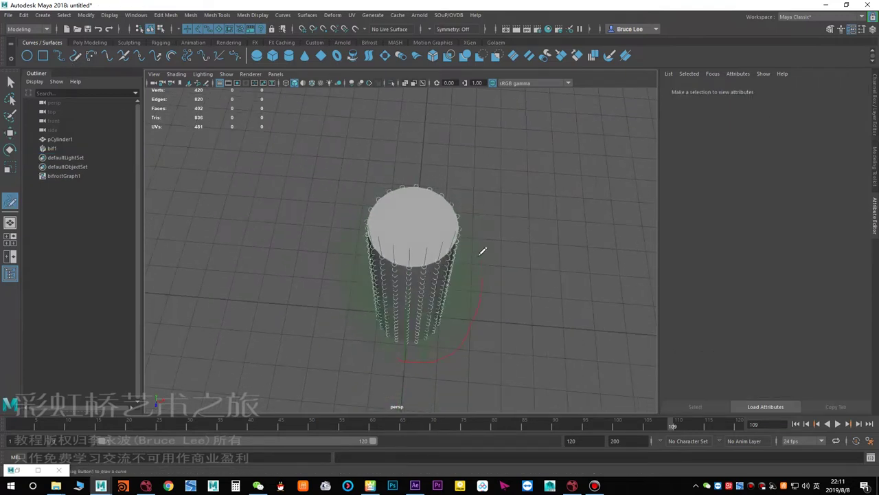
drag(445, 237, 444, 237)
alt+drag(452, 290, 444, 273)
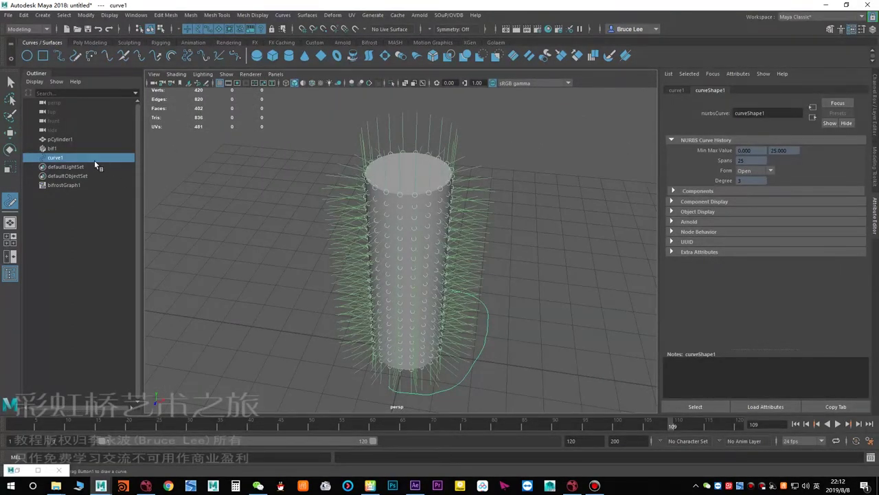
scroll(355, 317, down, 5)
key(w)
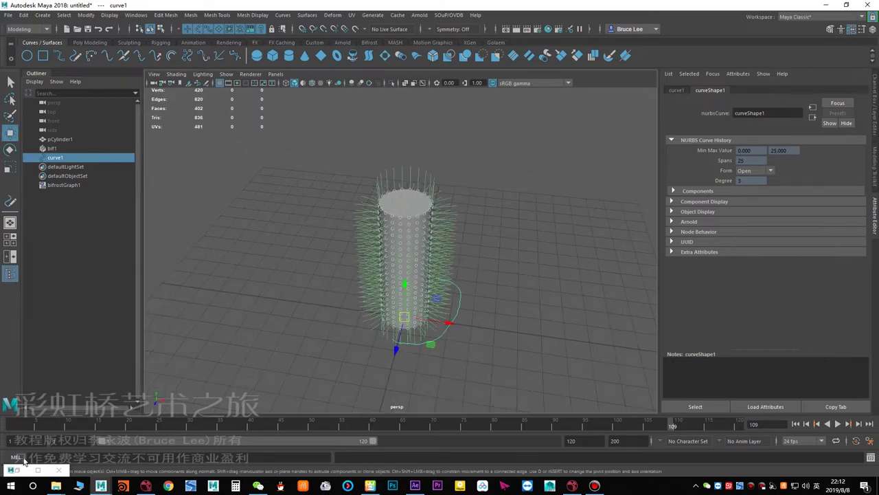
- Bring back the Bifrost graph and spread the input and point_scope nodes apart to make room for more nodes
click(37, 470)
alt+middle_drag(248, 302, 395, 292)
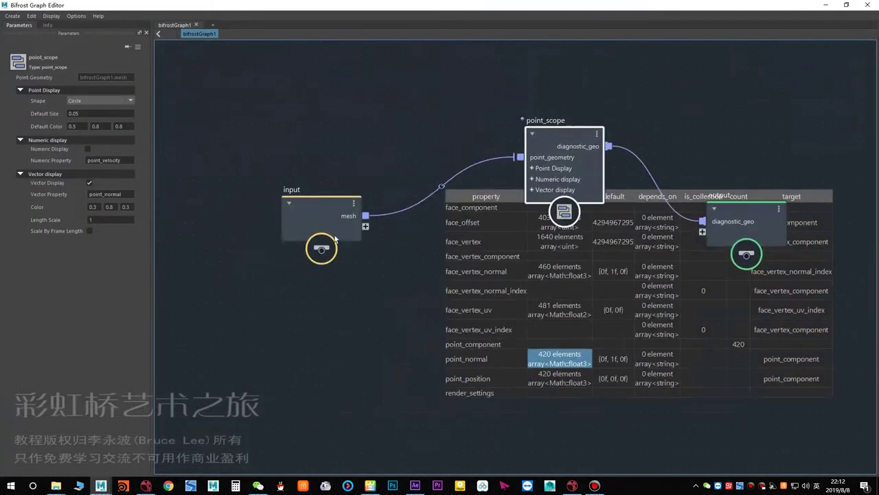
drag(332, 218, 226, 294)
drag(540, 177, 548, 106)
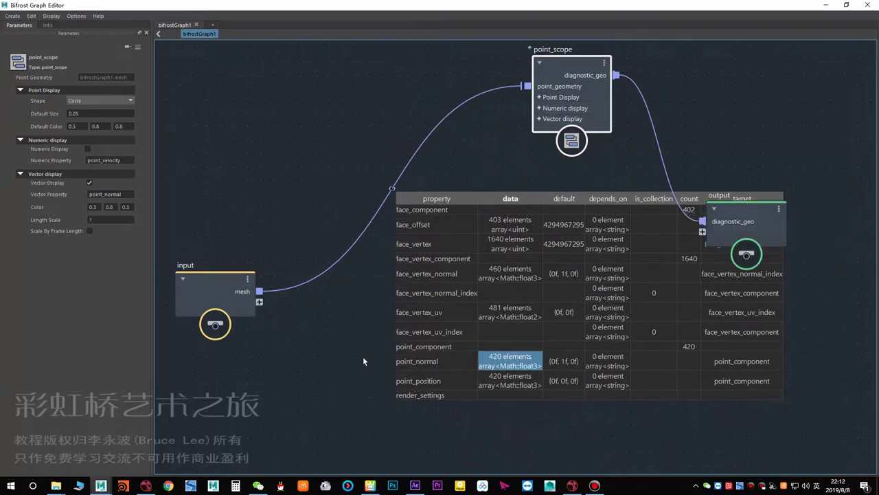
- Add a get_point_normal node below the input node and connect the input mesh to its geometry port
click(363, 357)
alt+middle_drag(363, 345, 468, 215)
key(Tab)
text(gpn)
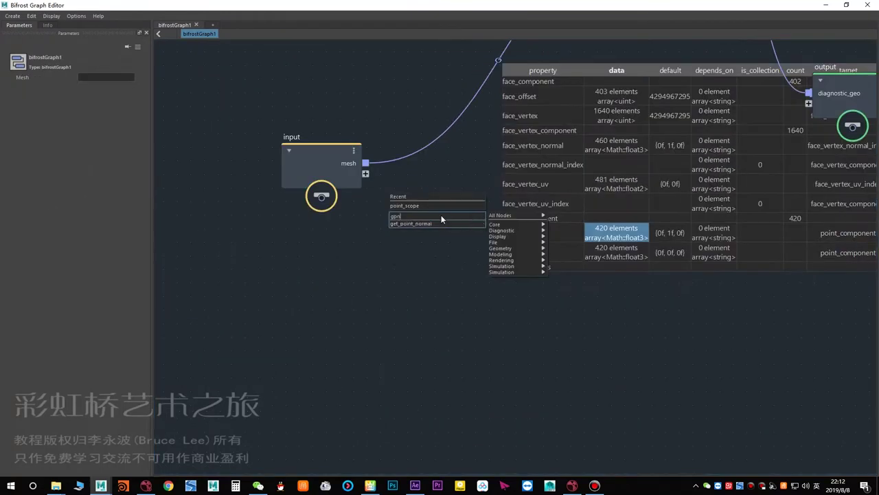
click(412, 225)
drag(336, 172, 337, 309)
click(441, 341)
alt+right_drag(442, 341, 419, 380)
alt+middle_drag(418, 382, 351, 427)
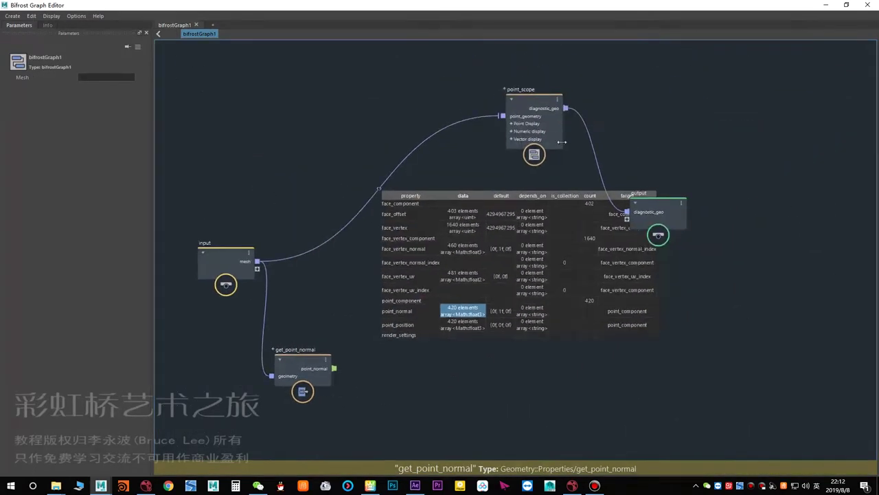
- Rearrange the output, point_scope and get_point_normal nodes to open up space in the graph
click(672, 217)
drag(673, 219, 772, 241)
drag(543, 125, 570, 194)
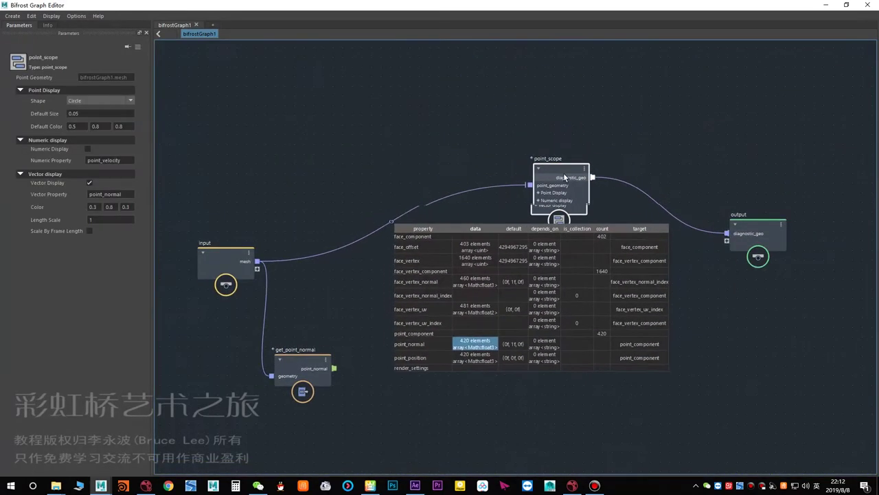
alt+middle_drag(373, 302, 396, 273)
click(396, 274)
drag(333, 326, 375, 323)
alt+middle_drag(397, 264, 378, 230)
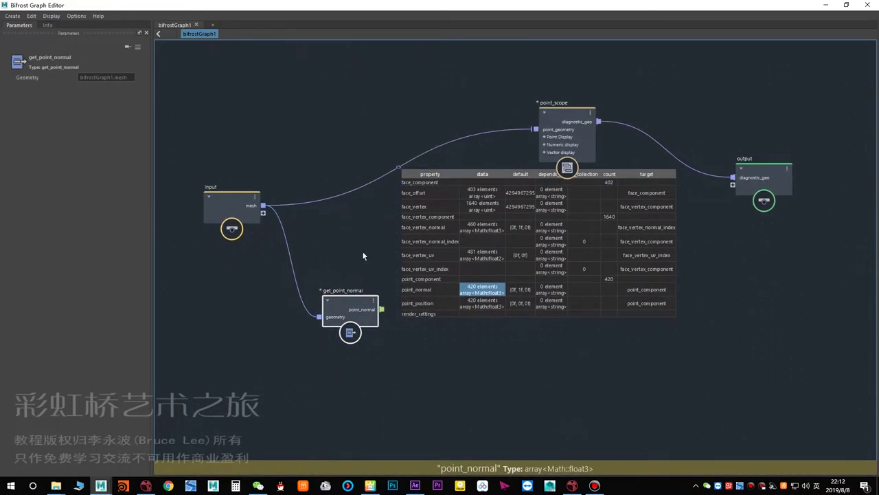
drag(340, 311, 330, 317)
- Add a rotate_by_quaternion node beside get_point_normal and connect point_normal to its vector port
alt+right_drag(398, 352, 399, 345)
click(399, 347)
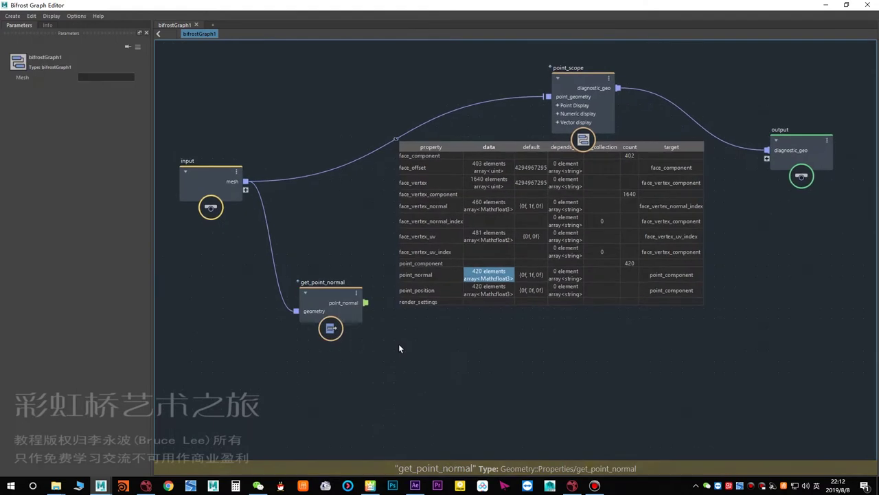
key(Tab)
text(by)
key(Down)
key(Return)
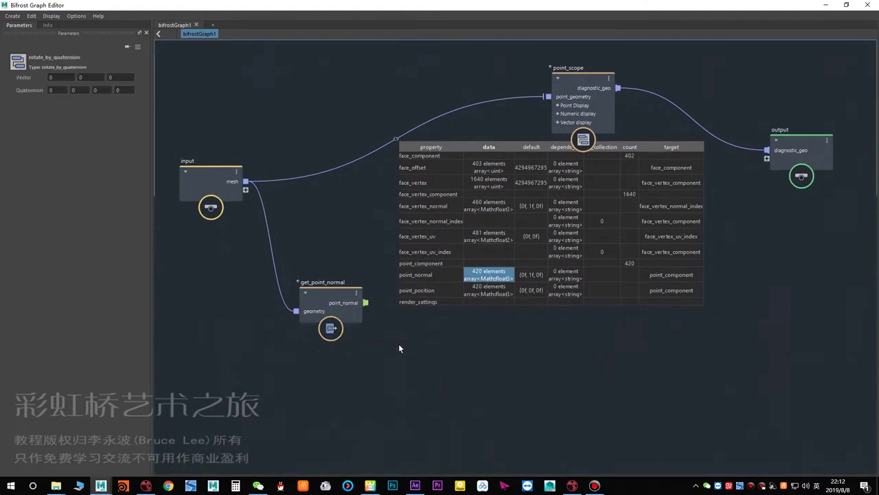
drag(369, 369, 427, 359)
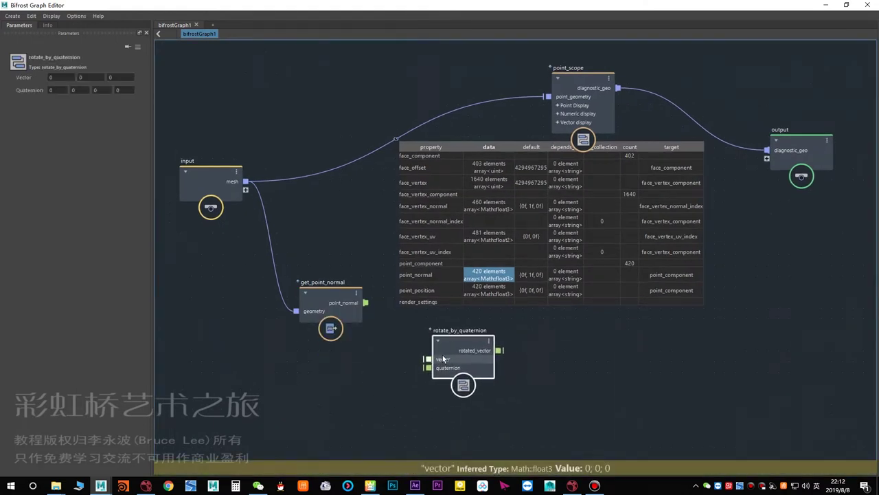
scroll(489, 347, up, 2)
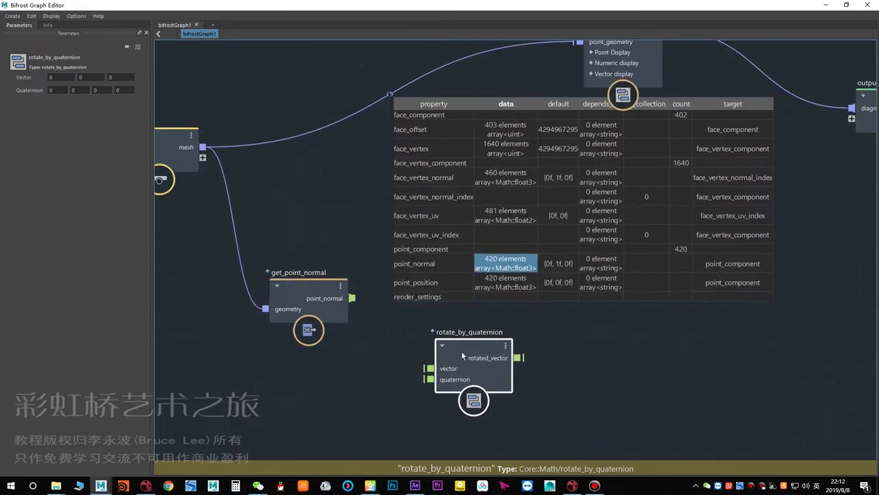
drag(361, 304, 352, 298)
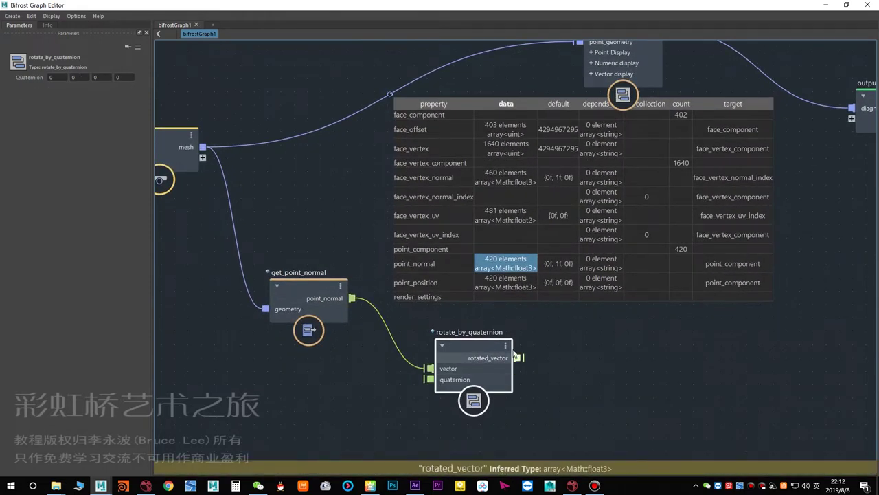
- Add an axis_angle_to_quaternion node below get_point_normal and connect its quaternion output to rotate_by_quaternion's quaternion port
alt+middle_drag(412, 423, 450, 374)
click(449, 372)
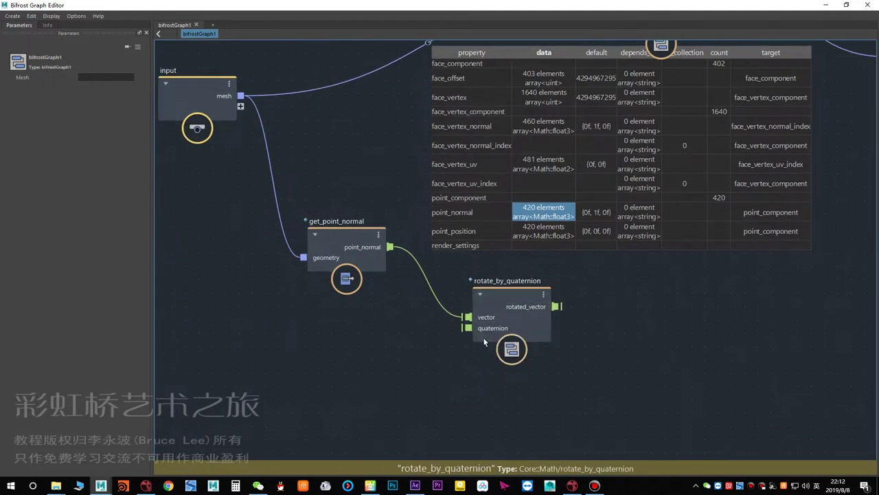
alt+middle_drag(393, 334, 418, 331)
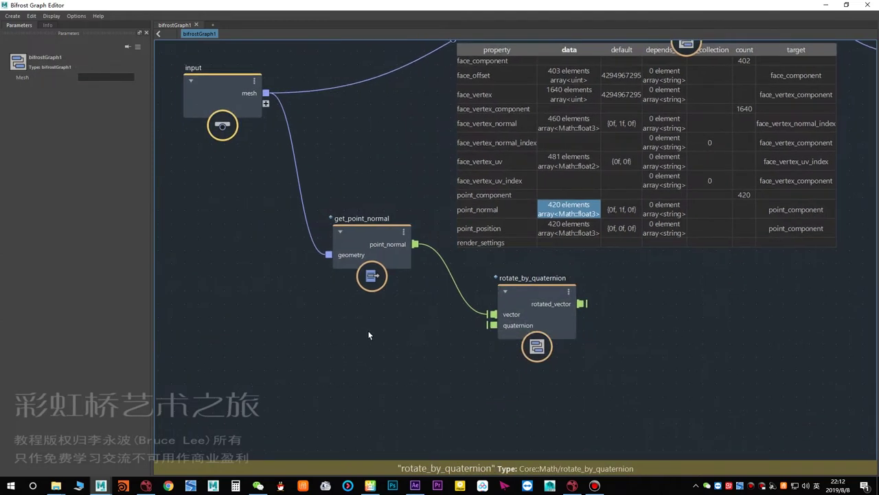
key(Tab)
text(toq)
key(Return)
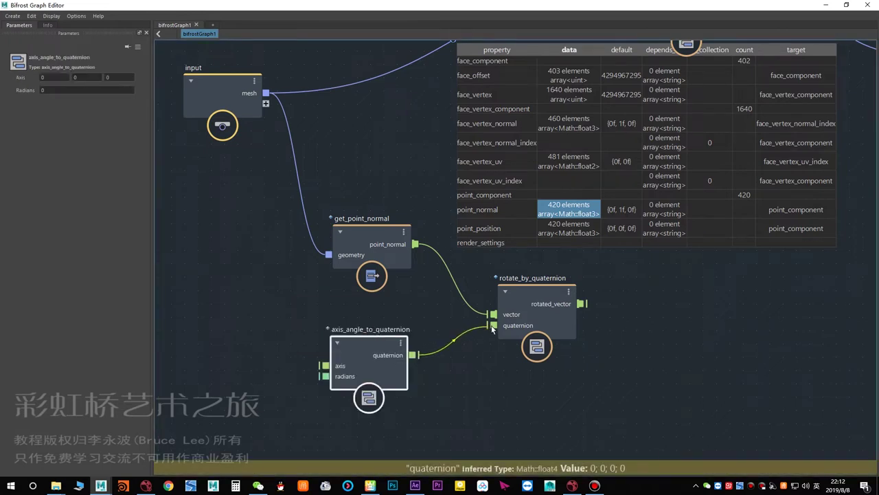
click(337, 343)
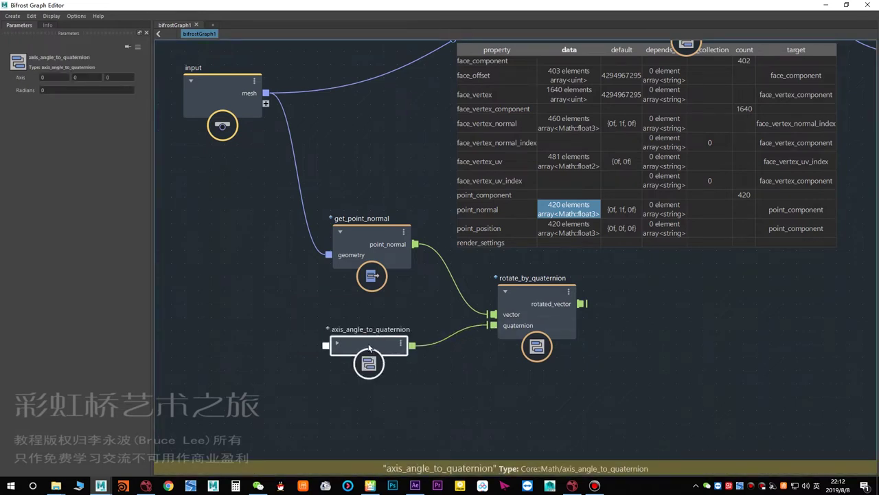
click(337, 343)
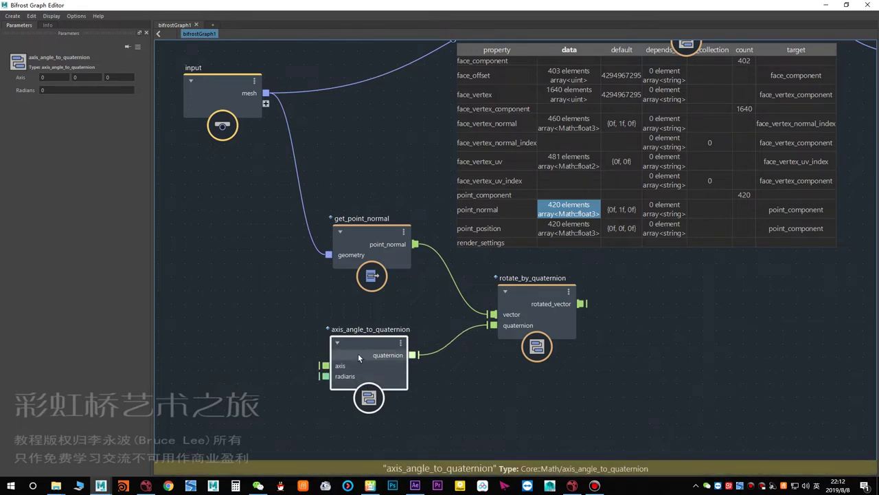
- Set the axis_angle_to_quaternion node's axis to 0, 1, 0
click(90, 79)
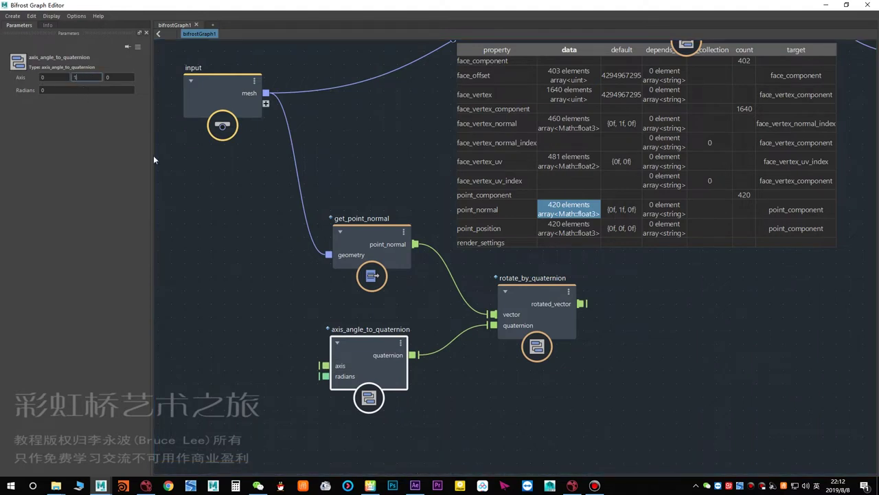
alt+middle_drag(270, 329, 289, 297)
click(289, 300)
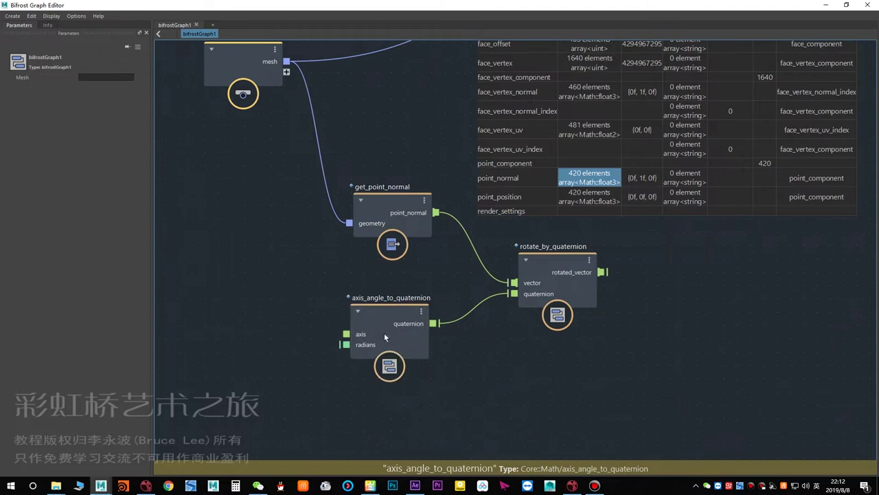
- Try radians values of 10 and 90 on the axis_angle_to_quaternion node
click(384, 336)
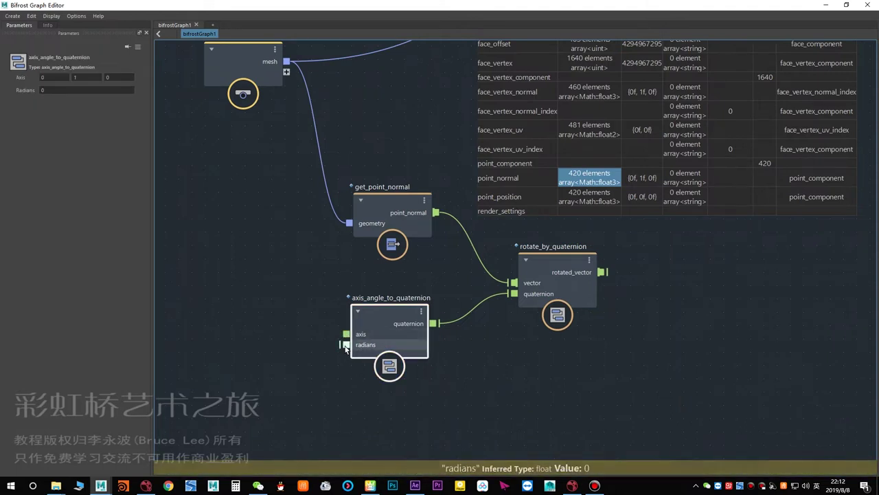
click(71, 89)
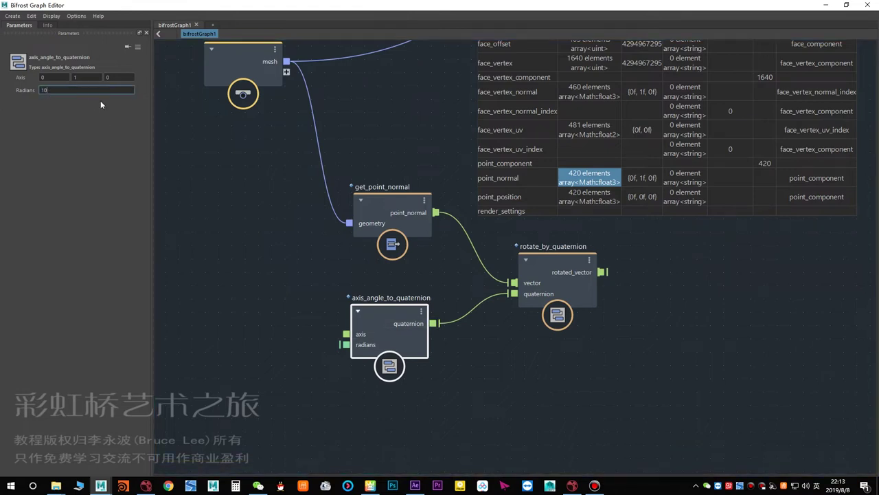
click(275, 231)
click(367, 319)
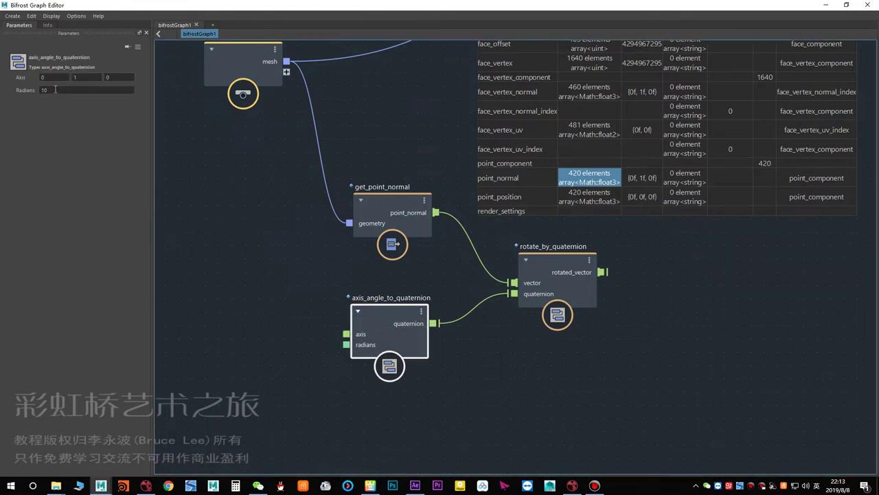
click(55, 89)
click(233, 149)
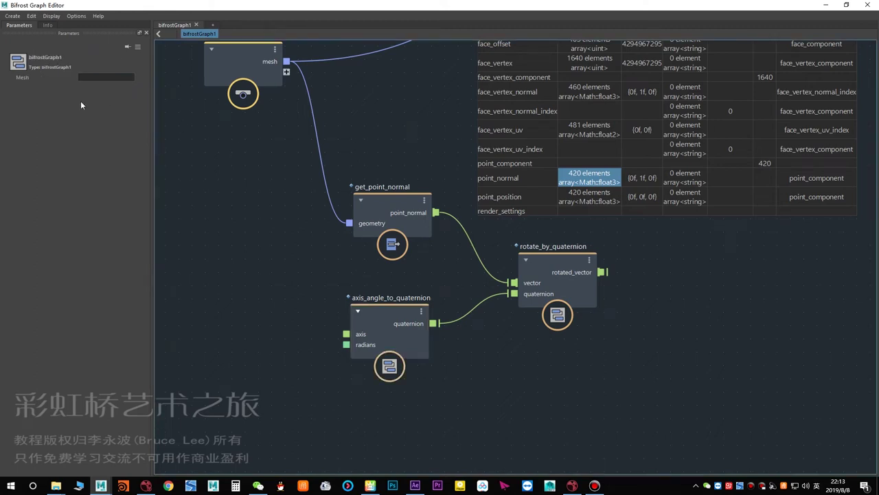
click(374, 316)
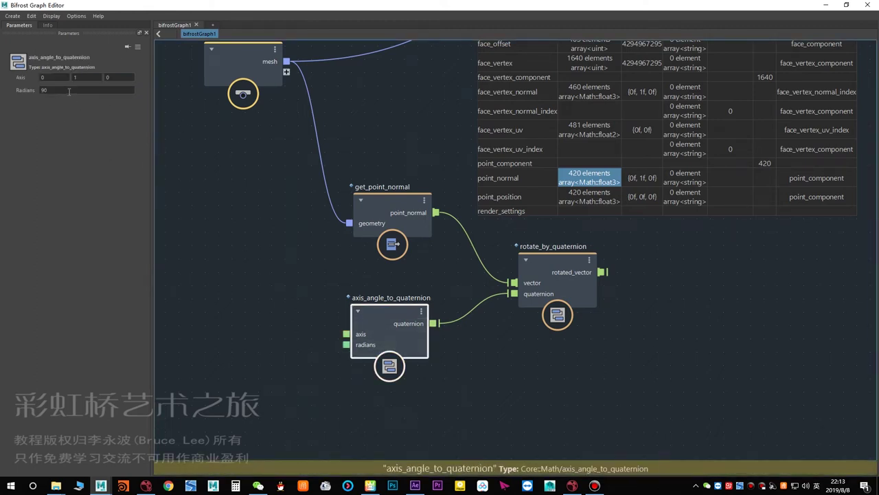
click(208, 166)
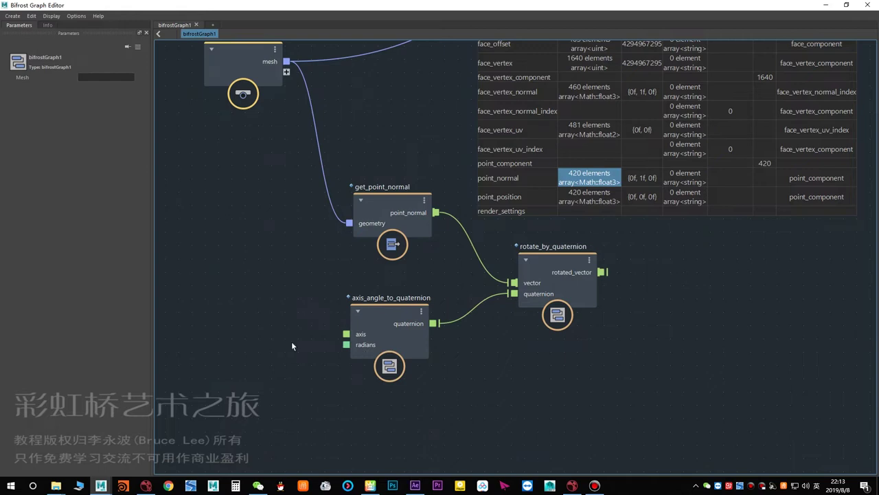
- Add a degrees_to_radians node beside axis_angle_to_quaternion and connect its radians output to that node's radians port
key(Tab)
click(249, 382)
key(Tab)
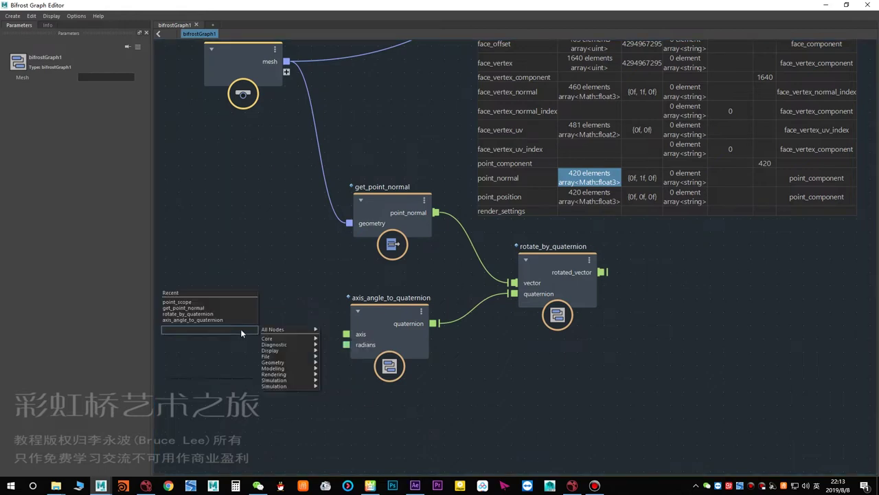
text(degr)
key(Return)
click(237, 279)
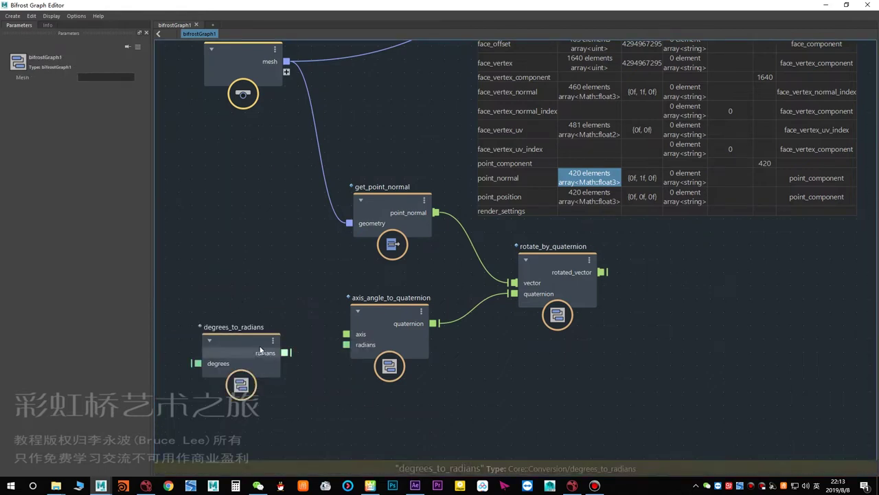
drag(217, 340, 254, 326)
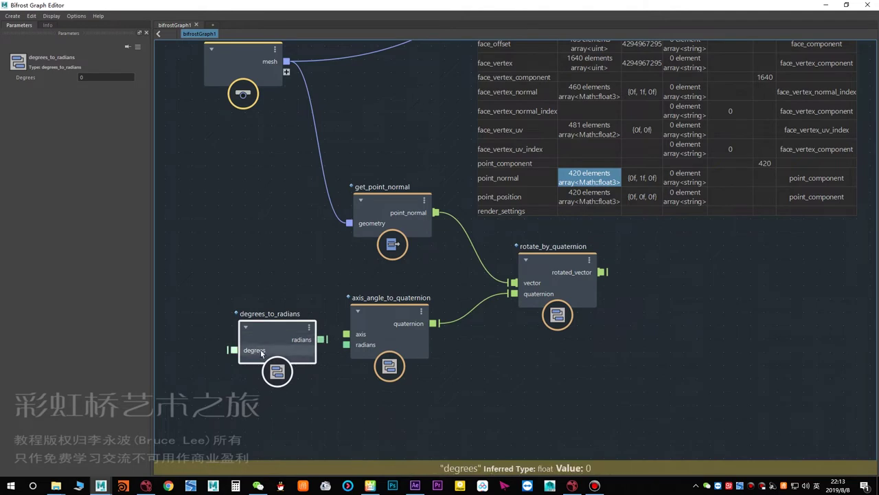
drag(353, 345, 351, 344)
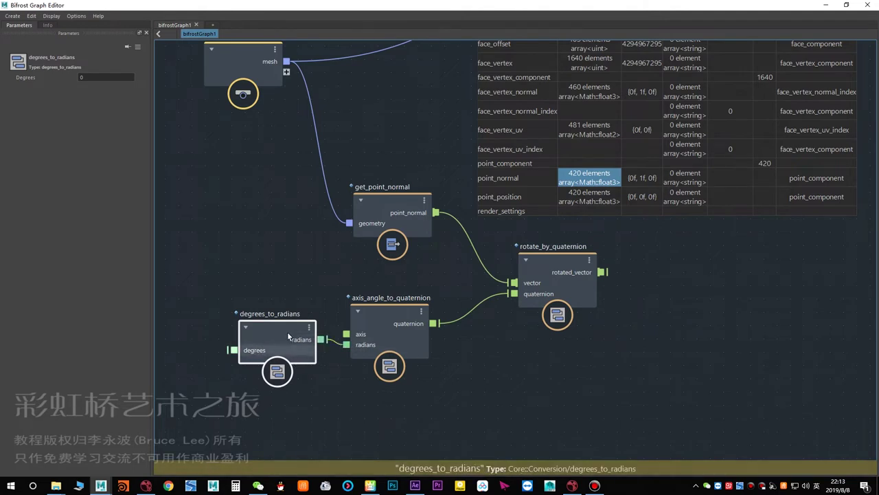
drag(288, 332, 278, 334)
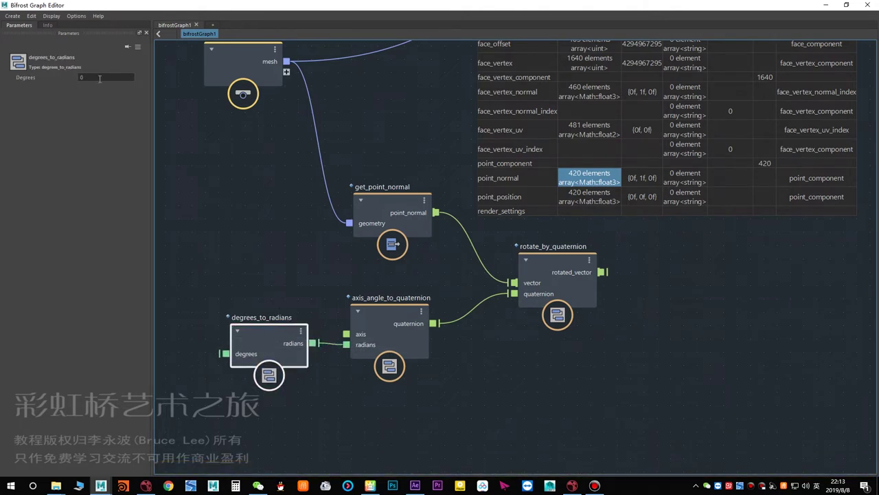
- Set the degrees_to_radians node's degrees value to 90
drag(100, 78, 52, 88)
text(90)
click(319, 246)
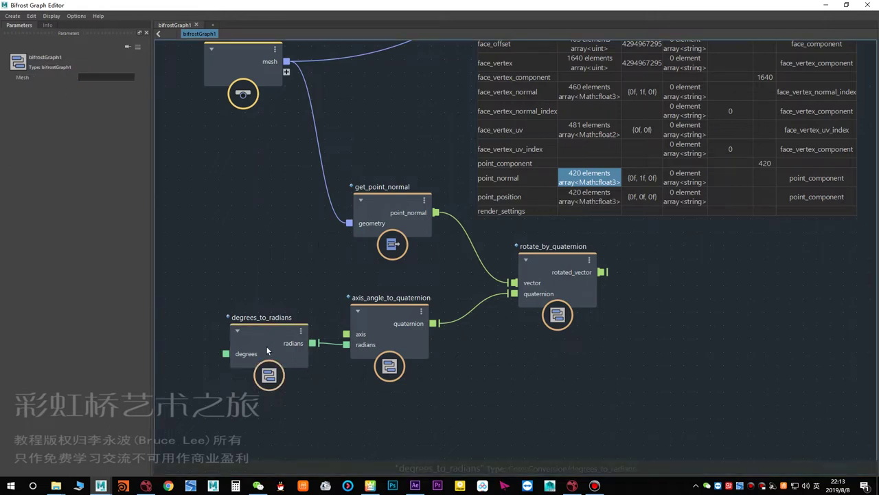
click(268, 345)
- Add a set_point_normal node and place it beside the rotate_by_quaternion node's output
alt+middle_drag(229, 271, 185, 283)
alt+middle_drag(377, 294, 317, 320)
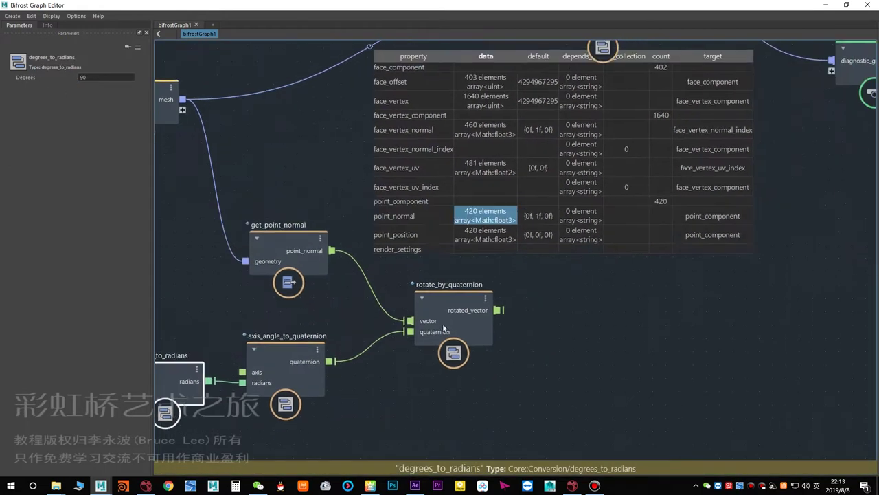
click(484, 319)
alt+middle_drag(537, 289, 491, 268)
click(512, 428)
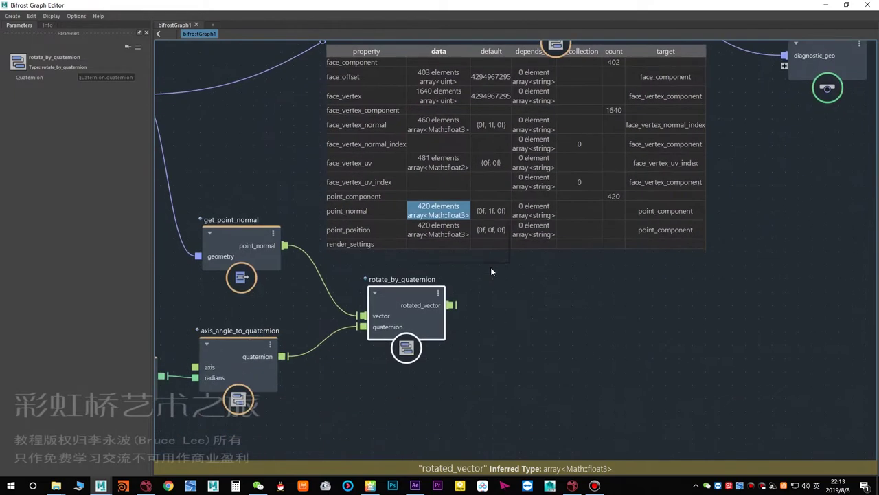
key(Tab)
text(spn)
key(Return)
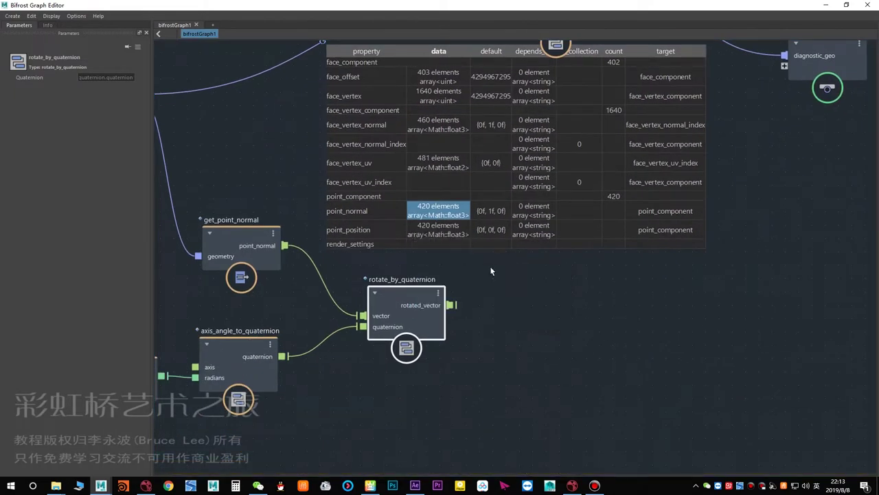
drag(489, 297, 547, 298)
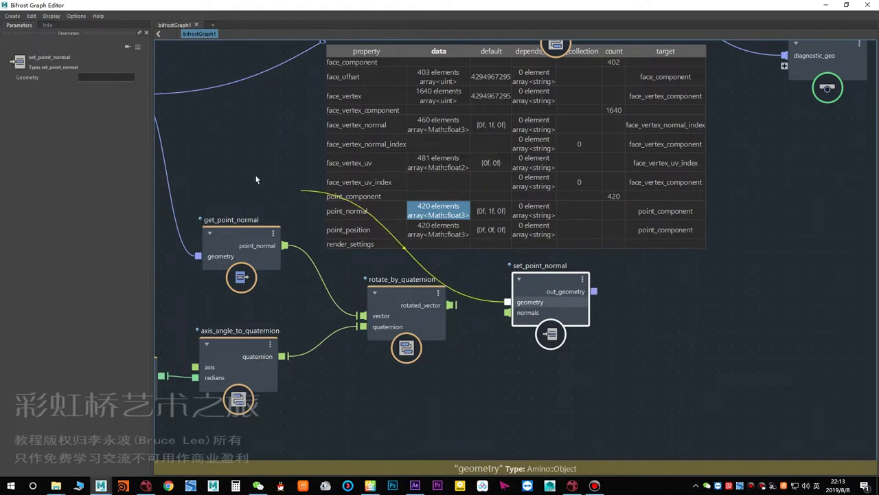
- Connect the input mesh to set_point_normal's geometry port and shift the input node aside
alt+middle_drag(301, 176, 411, 202)
click(245, 121)
drag(214, 127, 165, 126)
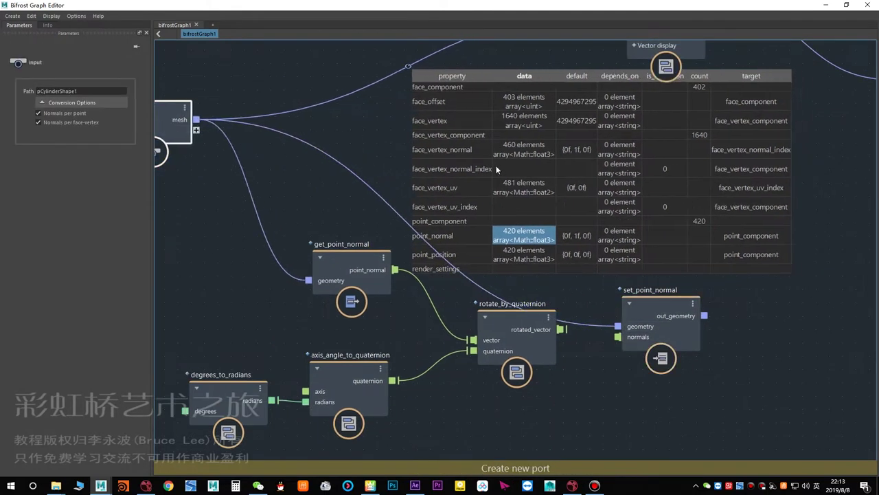
- Rearrange the graph by moving point_scope and output farther along and raising set_point_normal beside rotate_by_quaternion
alt+right_drag(498, 170, 625, 211)
alt+middle_drag(624, 211, 515, 309)
drag(502, 164, 593, 153)
drag(708, 205, 828, 188)
drag(599, 184, 649, 176)
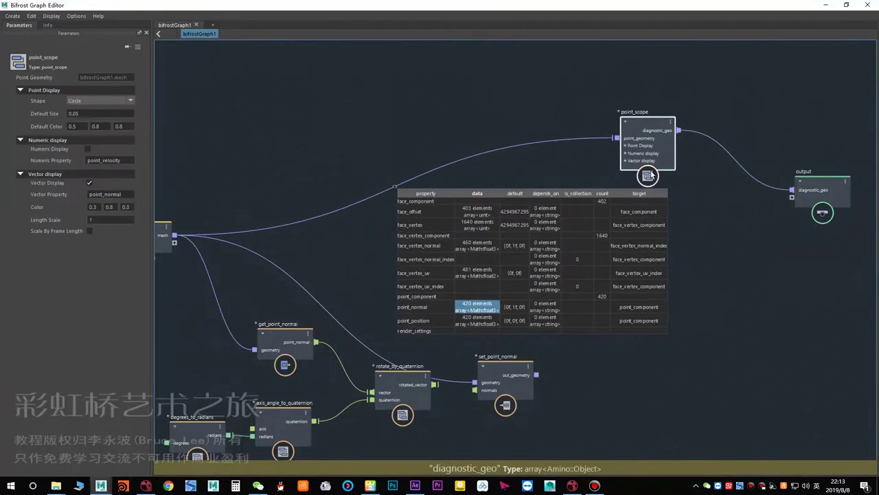
drag(533, 374, 536, 346)
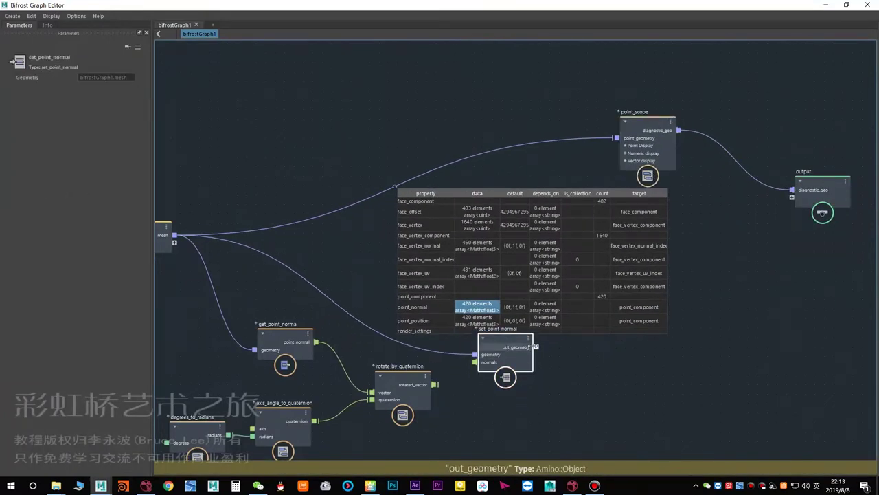
- Connect rotated_vector to set_point_normal's normals port and its out_geometry to point_scope's point_geometry port
mouse_move(519, 163)
alt+middle_down()
mouse_move(464, 173)
mouse_move(508, 157)
alt+middle_up()
scroll(463, 174, up, 1)
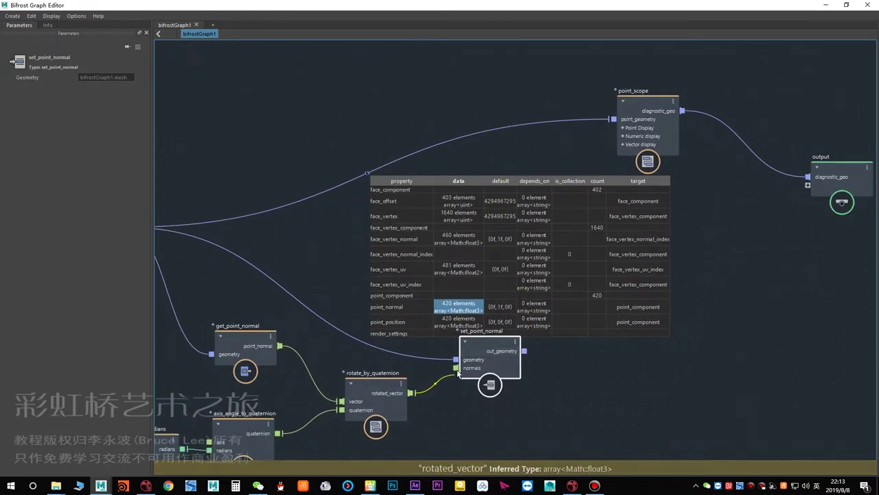
drag(524, 351, 614, 120)
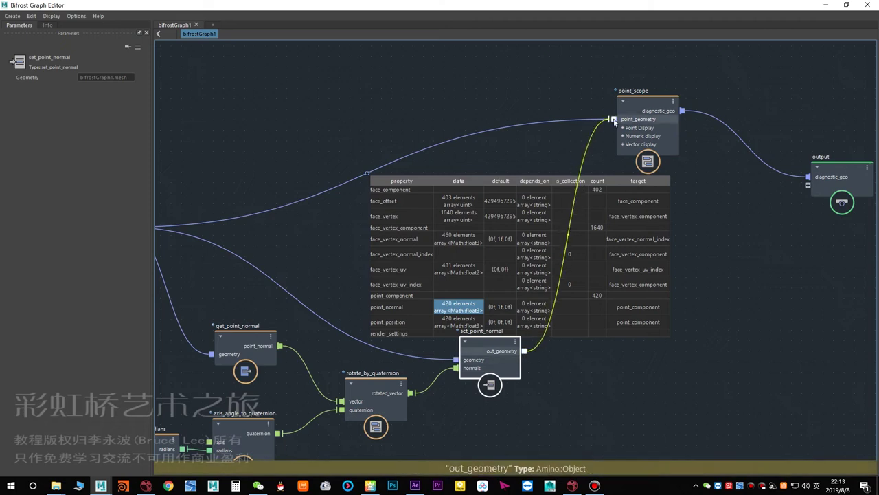
alt+middle_drag(564, 158, 476, 146)
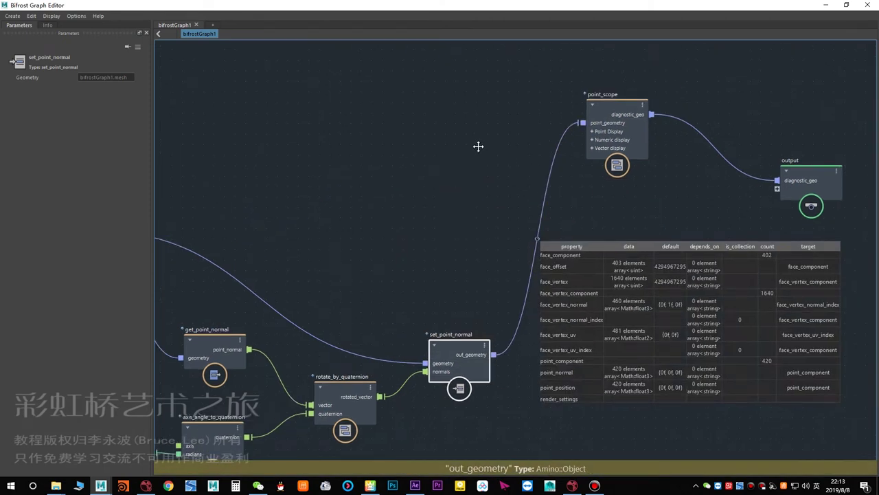
scroll(506, 337, up, 3)
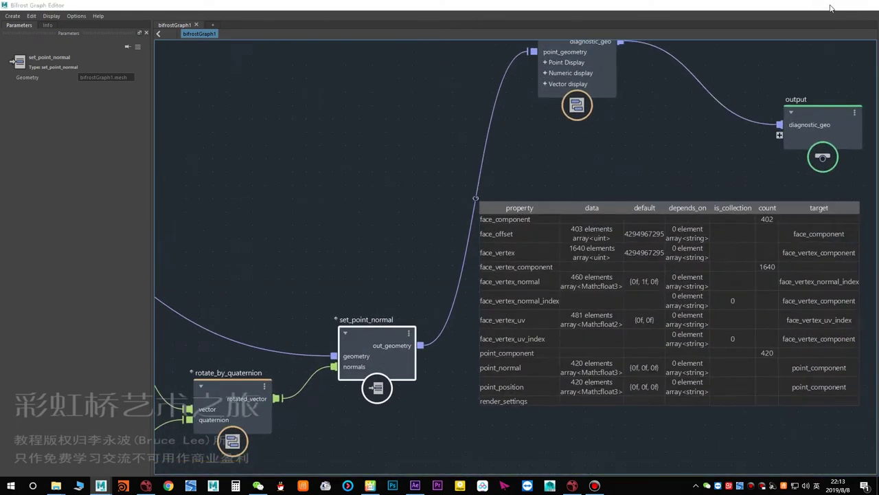
- Switch to the Maya viewport, select bif1, and examine the cylinder's rotated normal vectors from above and from the side
click(826, 5)
alt+middle_drag(380, 229, 399, 241)
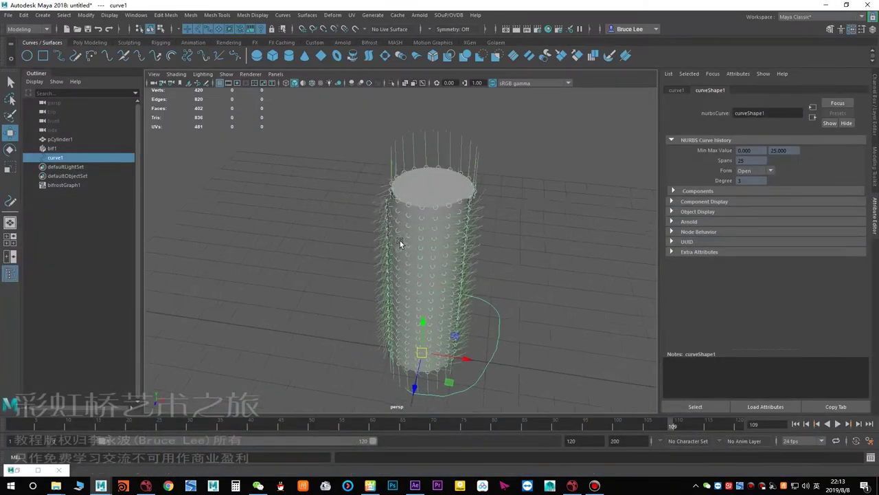
mouse_move(400, 241)
alt+mouse_down()
mouse_move(406, 267)
mouse_move(404, 244)
alt+mouse_up()
alt+right_drag(404, 244, 588, 262)
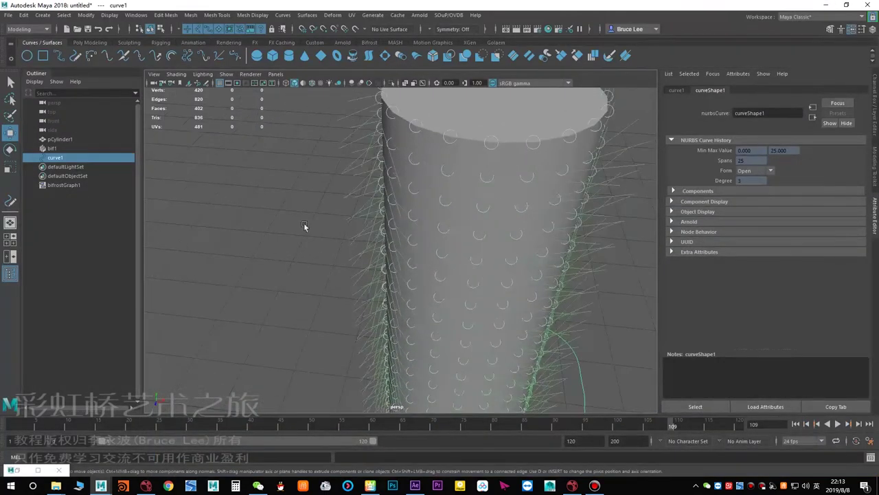
click(52, 148)
alt+drag(472, 226, 436, 148)
alt+drag(404, 185, 399, 164)
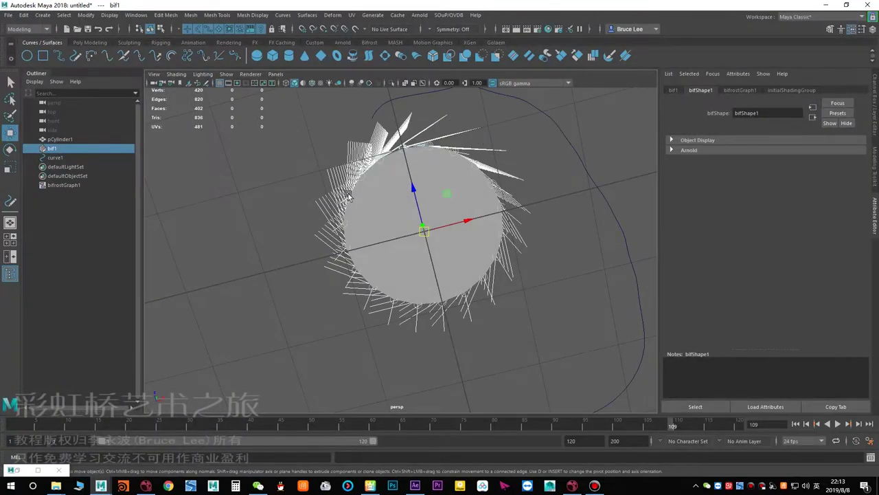
alt+drag(419, 159, 424, 261)
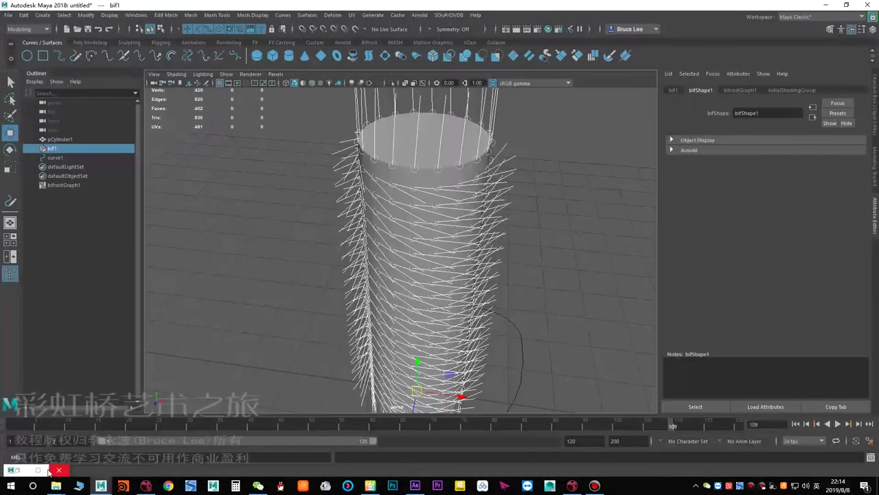
- Restore the Bifrost Graph Editor and dock it beside the Maya viewport so both are visible
click(41, 471)
alt+middle_drag(604, 164, 824, 89)
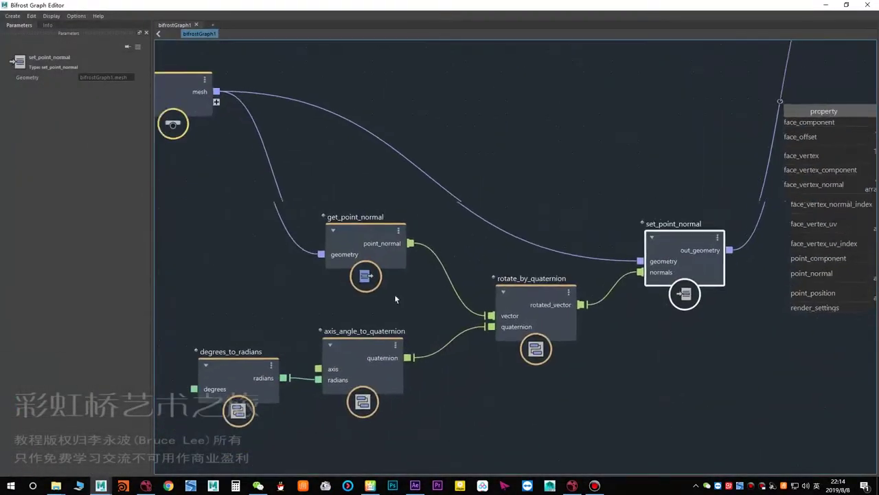
scroll(385, 295, down, 2)
scroll(337, 305, down, 1)
drag(463, 4, 878, 166)
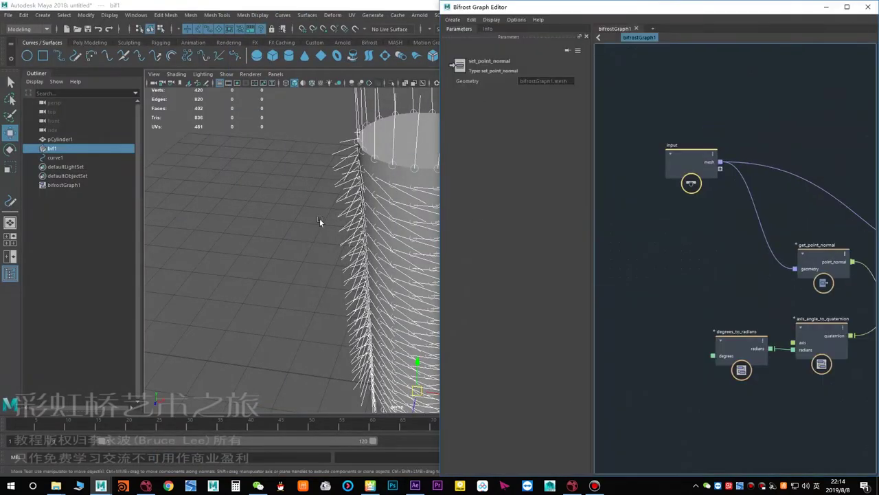
- Examine the normal vectors around the cylinder from several angles with bif1 selected
alt+middle_drag(320, 222, 204, 224)
alt+drag(261, 271, 273, 222)
alt+middle_drag(272, 222, 418, 234)
alt+right_drag(418, 233, 340, 230)
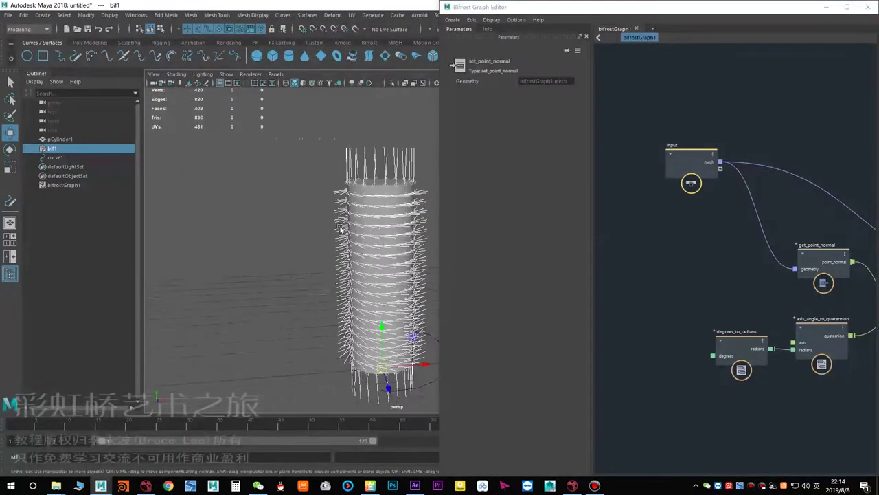
alt+middle_drag(340, 229, 254, 230)
alt+right_drag(254, 230, 424, 240)
alt+middle_drag(284, 205, 300, 217)
alt+drag(300, 217, 290, 236)
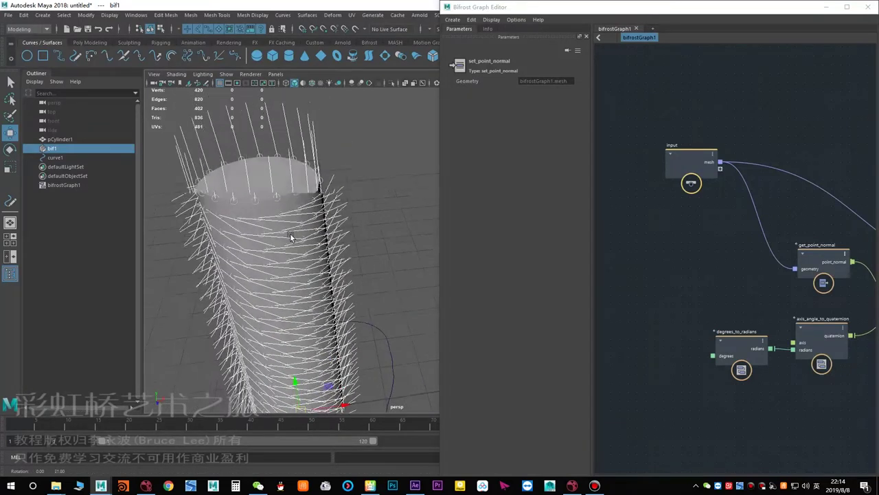
alt+middle_drag(291, 236, 332, 221)
alt+drag(332, 222, 319, 222)
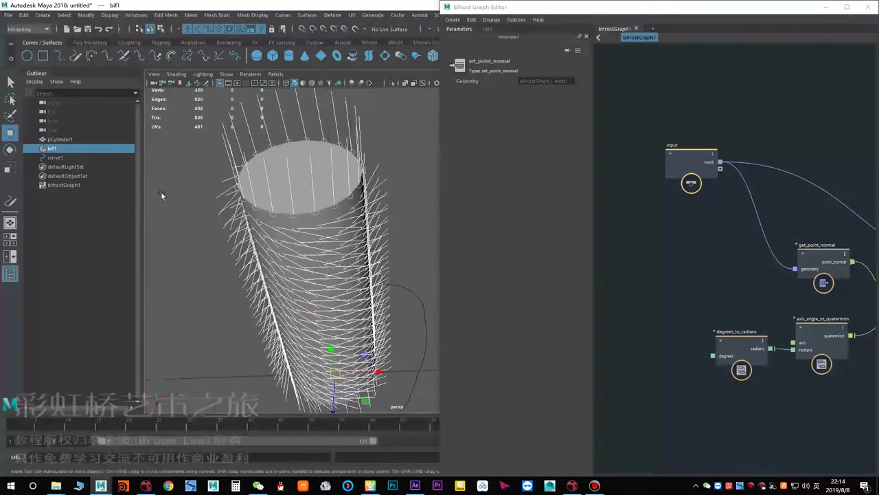
click(92, 197)
click(60, 148)
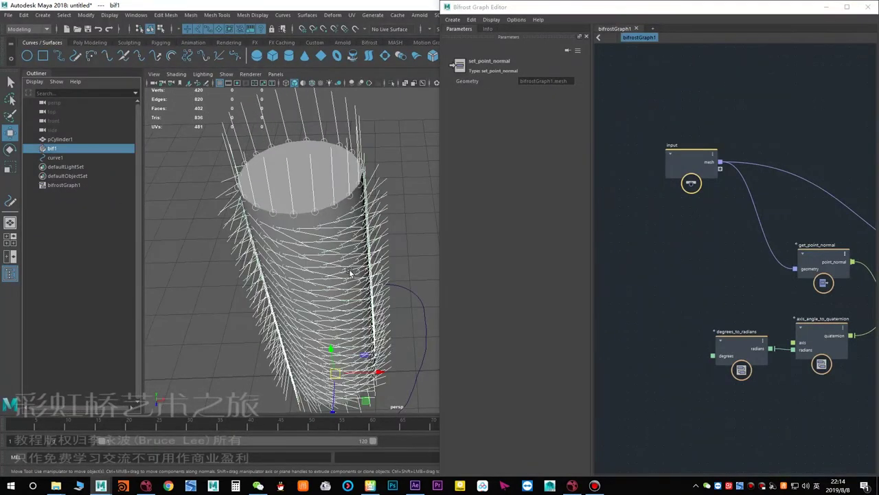
alt+middle_drag(350, 272, 369, 257)
- Try degrees values of 45 and 10 on the degrees_to_radians node
click(699, 298)
alt+middle_drag(700, 298, 583, 249)
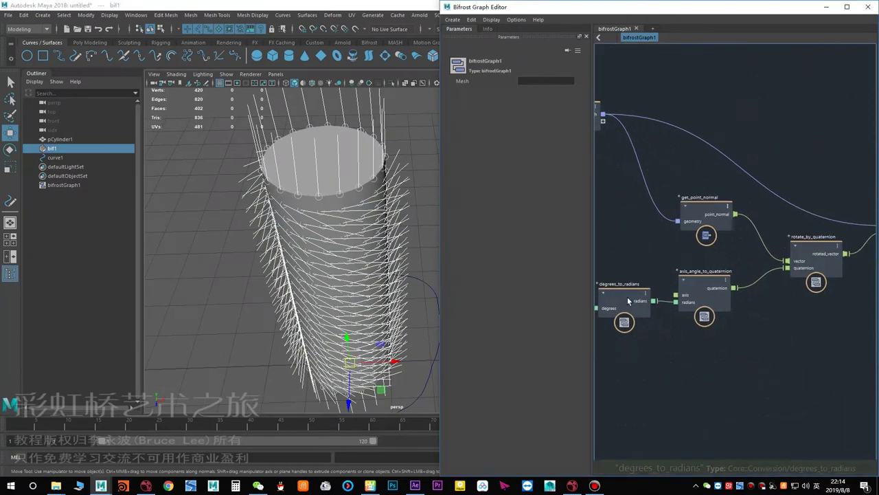
click(628, 301)
alt+middle_drag(637, 231, 702, 246)
click(773, 307)
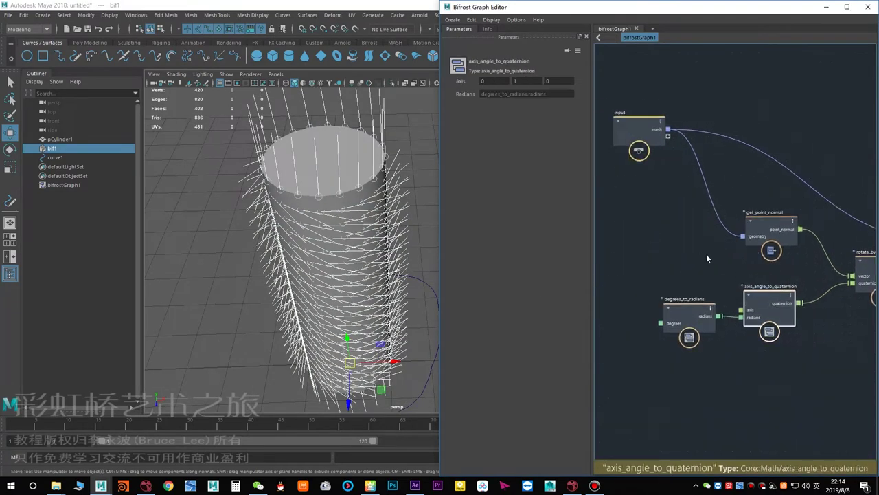
click(690, 314)
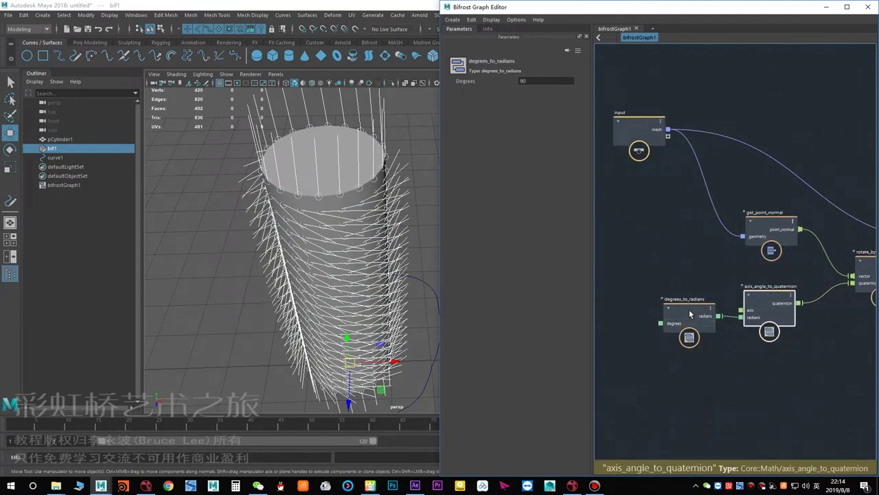
double_click(535, 82)
text(45)
key(Return)
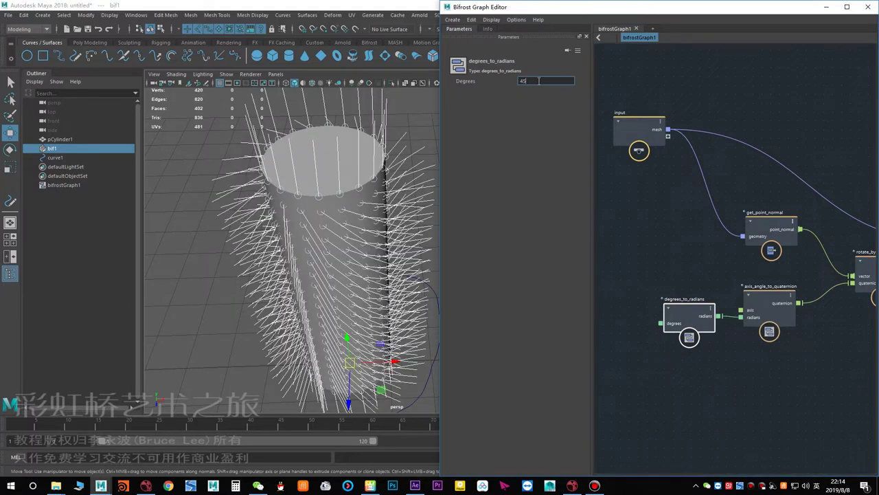
key(Return)
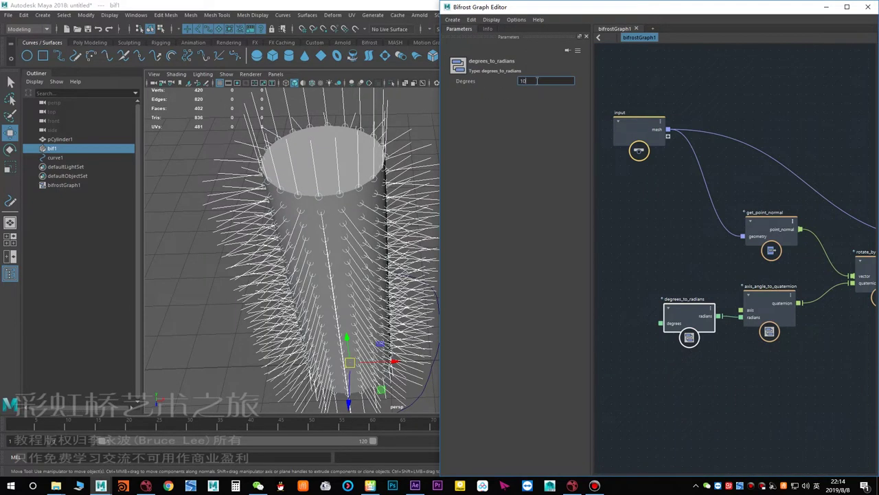
- Try a degrees value of -45 on degrees_to_radians, and then set it back to 90
drag(538, 81, 489, 82)
text(-45)
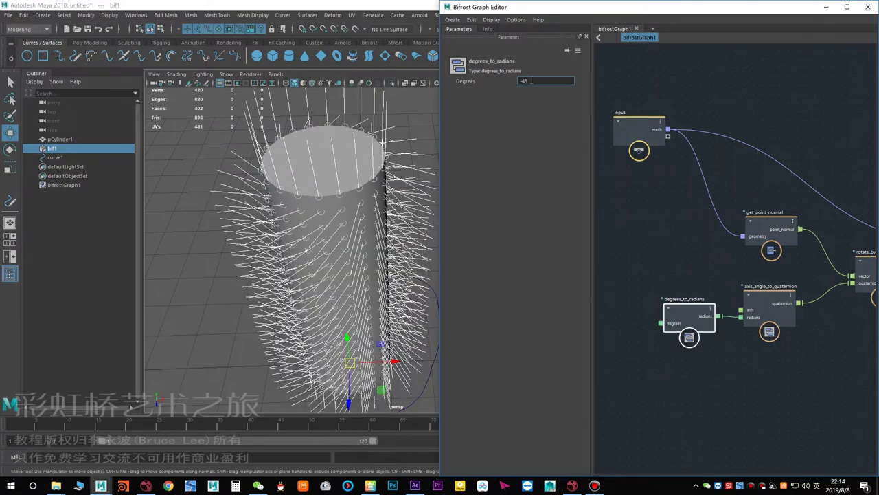
text(90)
key(Return)
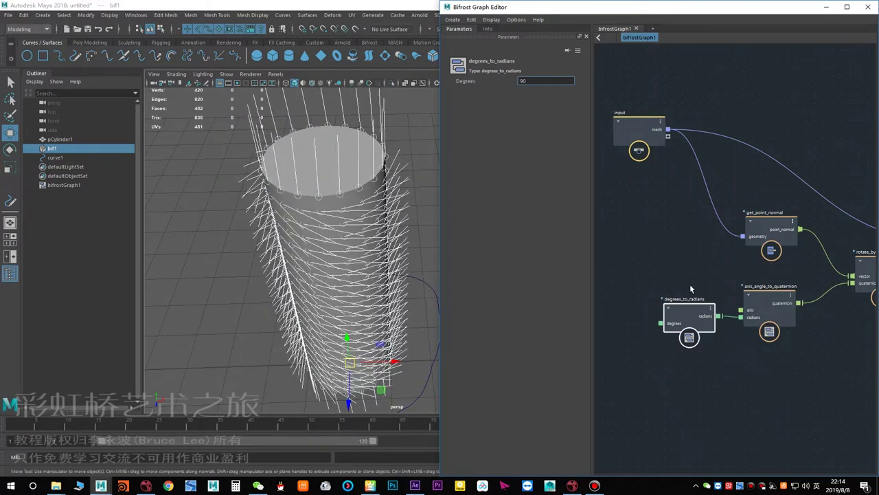
- Set the axis_angle_to_quaternion node's axis to 1, 0, 0 and inspect the vectors on the cylinder
click(768, 304)
click(524, 82)
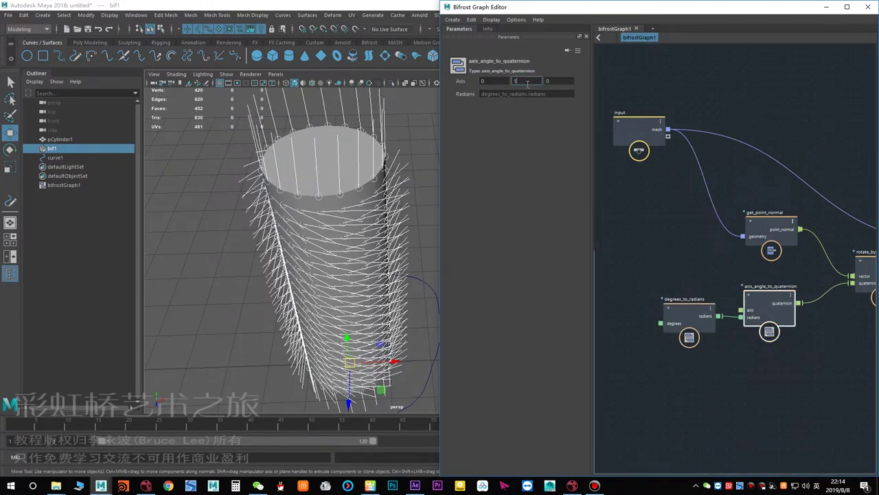
key(Return)
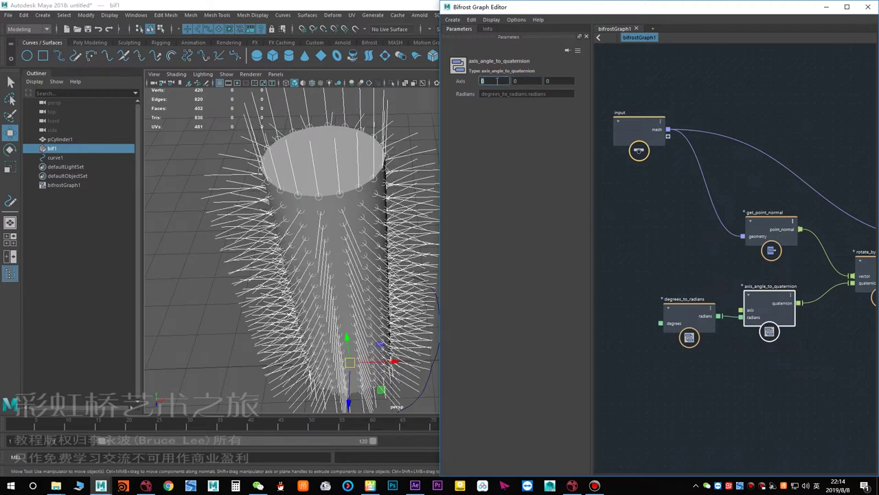
key(Return)
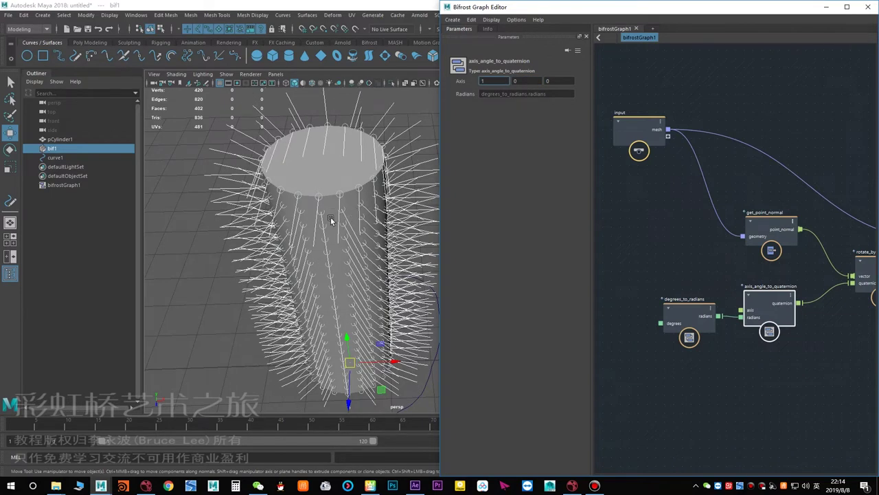
alt+drag(330, 223, 329, 195)
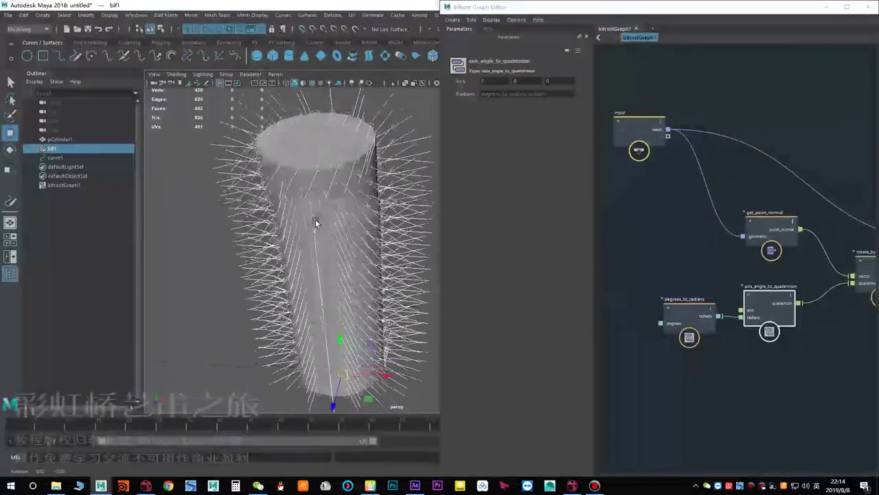
alt+drag(314, 220, 498, 130)
- Set the axis_angle_to_quaternion node's axis to 0, 0, 1 and inspect the vectors on the cylinder
click(493, 82)
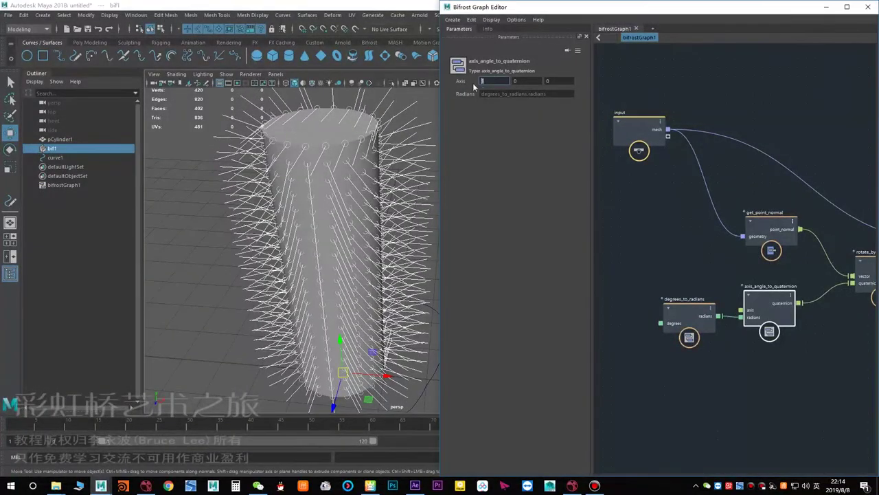
key(Return)
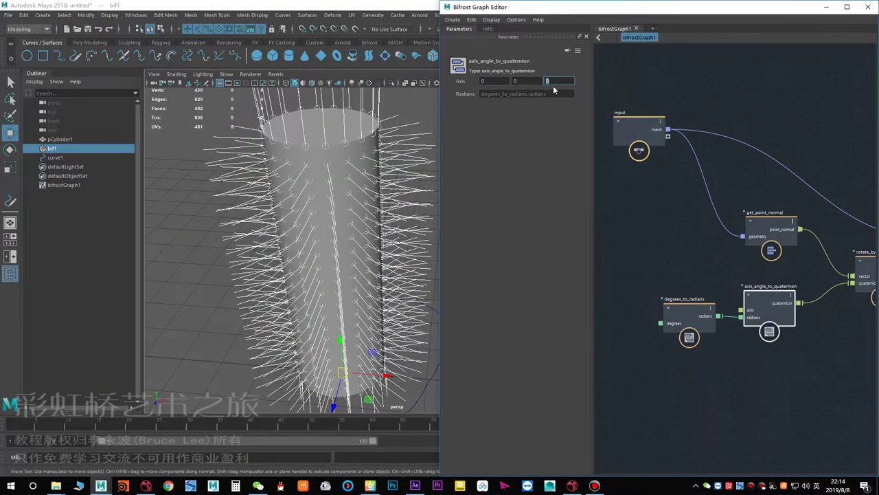
key(Return)
alt+drag(325, 200, 304, 208)
- Return the axis_angle_to_quaternion node's axis to 0, 1, 0
click(528, 81)
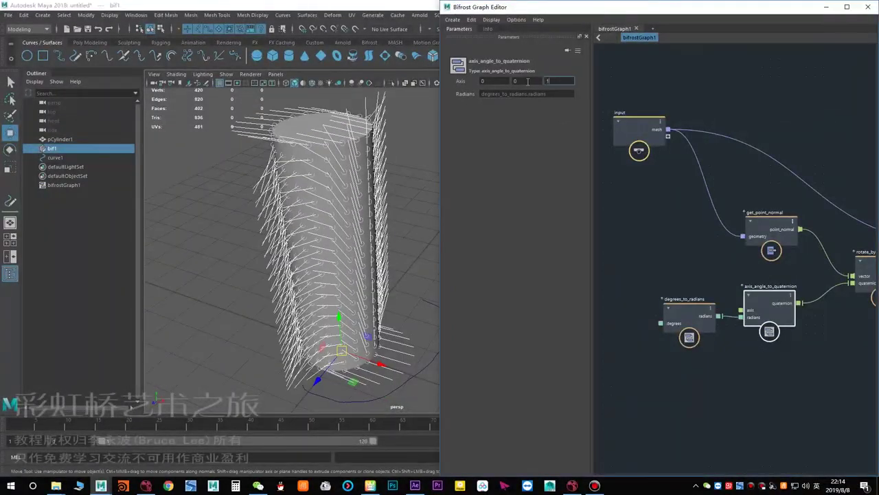
drag(530, 81, 509, 81)
text(1)
key(Return)
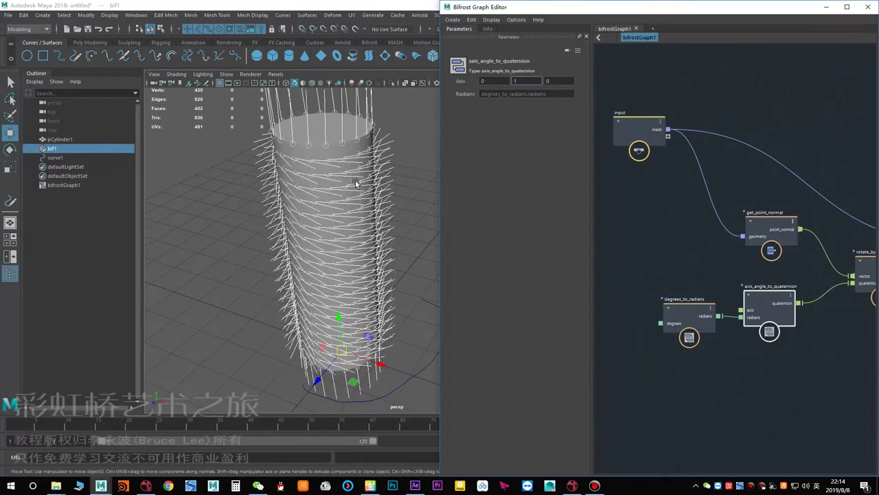
mouse_move(336, 187)
alt+mouse_down()
mouse_move(361, 199)
mouse_move(354, 189)
mouse_move(337, 203)
alt+mouse_up()
- Set the X component of axis_angle_to_quaternion's axis to 1, keeping Y at 1, and inspect the tilted vectors
drag(491, 81, 478, 82)
text(1)
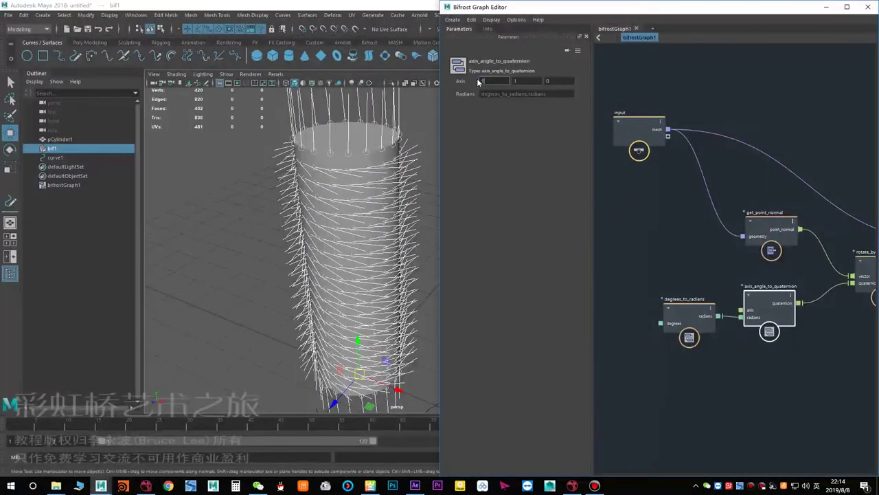
key(Return)
mouse_move(351, 206)
alt+mouse_down()
mouse_move(349, 183)
mouse_move(296, 200)
mouse_move(349, 192)
alt+mouse_up()
- Set the X component of axis_angle_to_quaternion's axis to -0.5 and inspect the spiralling vectors around the cylinder
drag(495, 82, 425, 90)
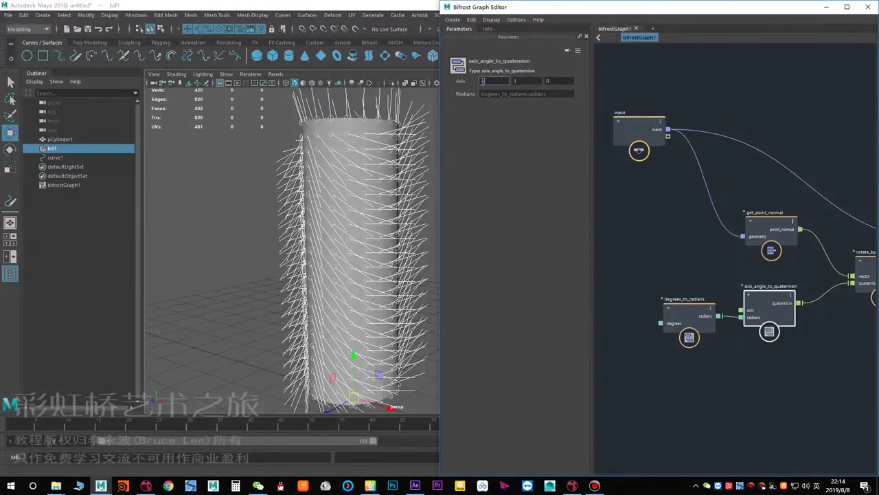
key(Return)
alt+drag(333, 223, 332, 250)
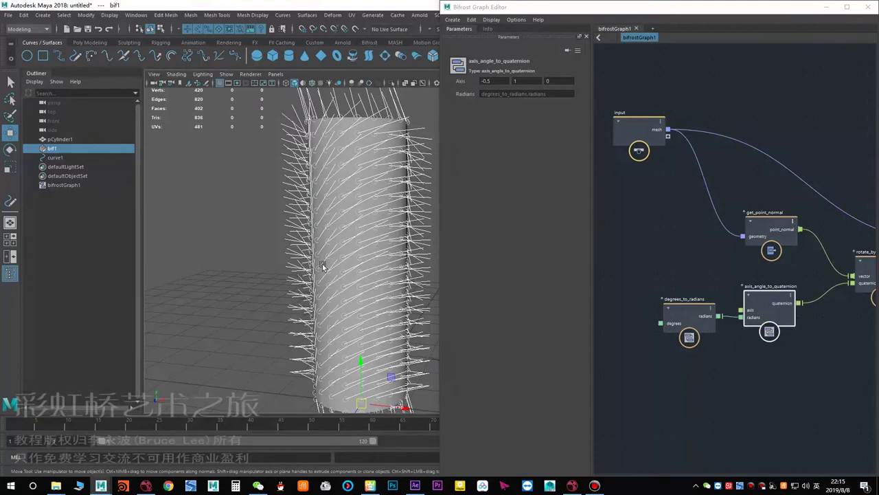
alt+drag(377, 250, 264, 318)
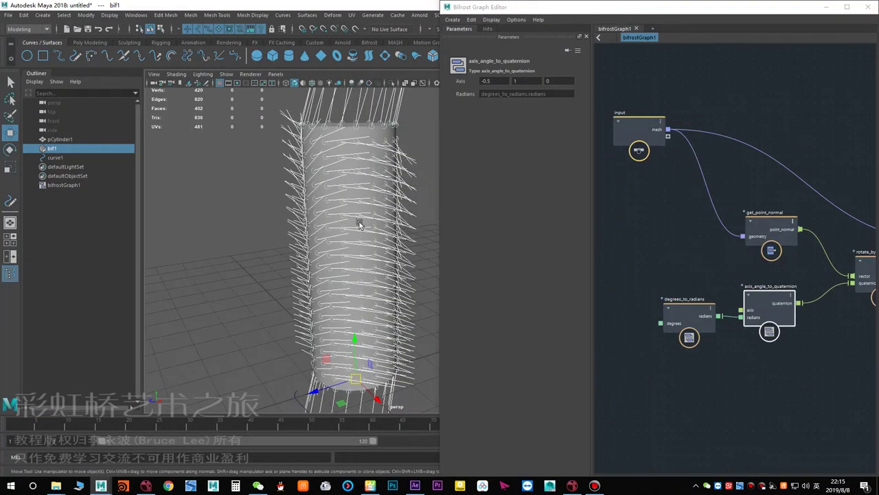
- Set the X component of axis_angle_to_quaternion's axis to 0
mouse_move(359, 223)
alt+mouse_down()
mouse_move(238, 226)
mouse_move(367, 218)
alt+mouse_up()
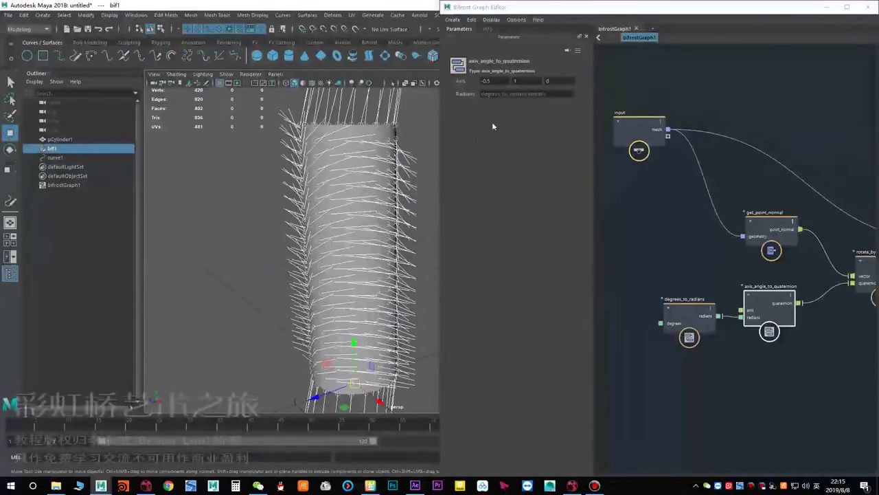
click(499, 82)
text(0)
key(Return)
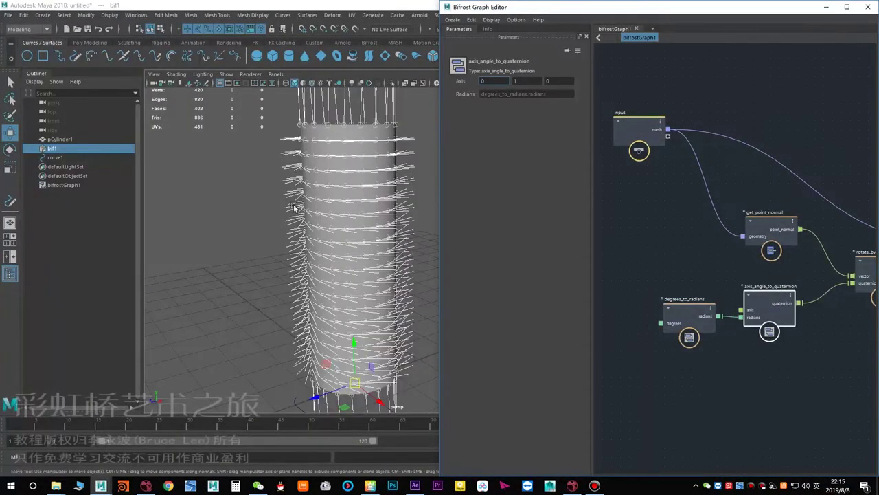
- Examine the vectors circling the cylinder and follow the graph from the quaternion nodes through set_point_normal and point_scope to the output
mouse_move(354, 228)
alt+mouse_down()
mouse_move(314, 202)
mouse_move(365, 245)
mouse_move(354, 263)
mouse_move(375, 227)
mouse_move(384, 230)
mouse_move(360, 239)
alt+mouse_up()
alt+middle_drag(361, 240, 334, 244)
scroll(701, 254, down, 1)
alt+middle_drag(701, 253, 561, 254)
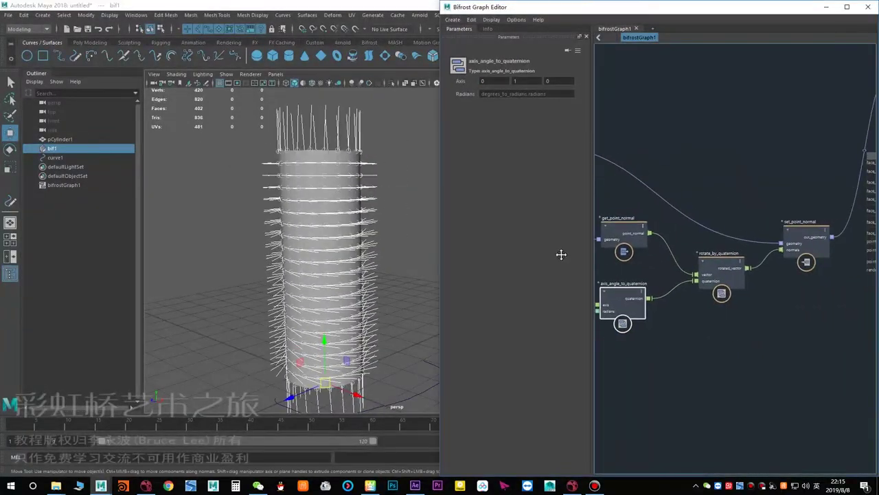
alt+middle_drag(793, 182, 654, 219)
scroll(677, 217, down, 1)
alt+drag(330, 219, 414, 200)
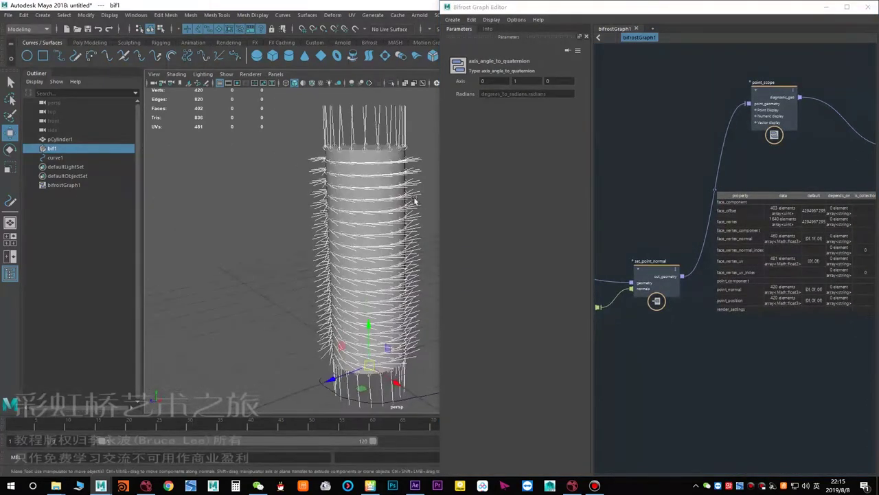
alt+middle_drag(658, 157, 591, 194)
scroll(807, 155, down, 1)
alt+middle_drag(758, 145, 705, 152)
scroll(705, 152, down, 1)
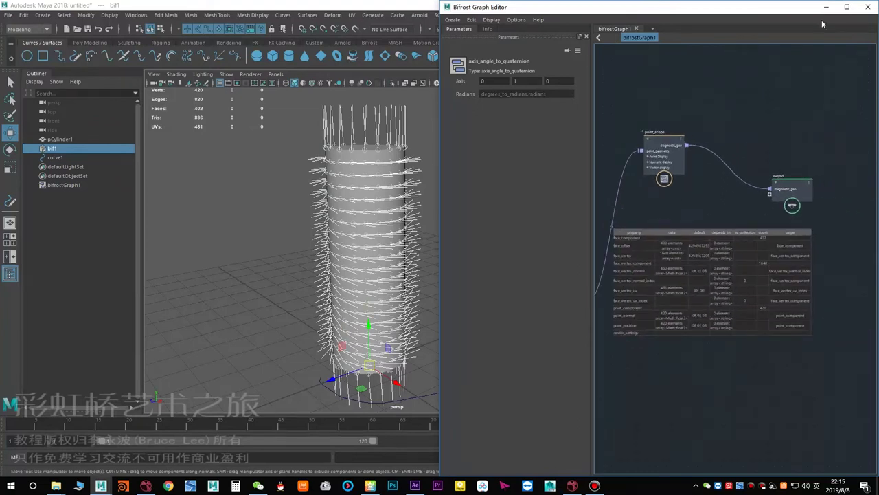
- Minimize the Bifrost Graph Editor and create a polygon cube at the base of the cylinder
click(826, 8)
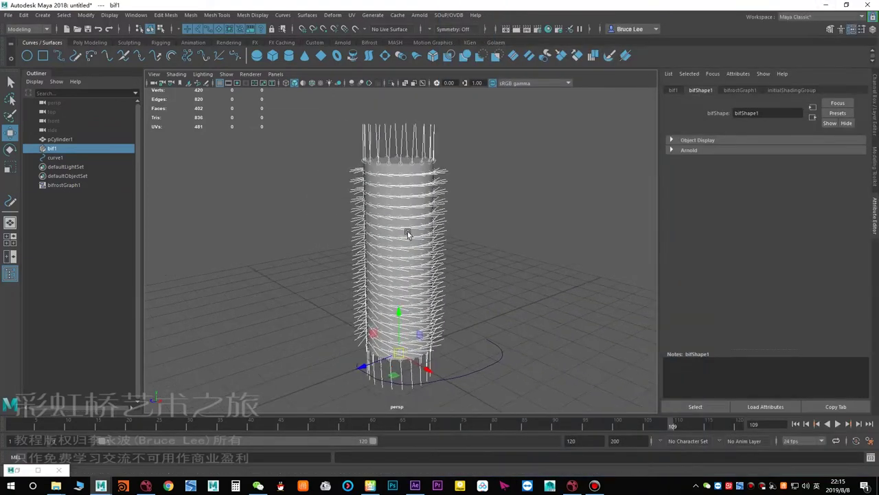
alt+middle_drag(364, 217, 370, 225)
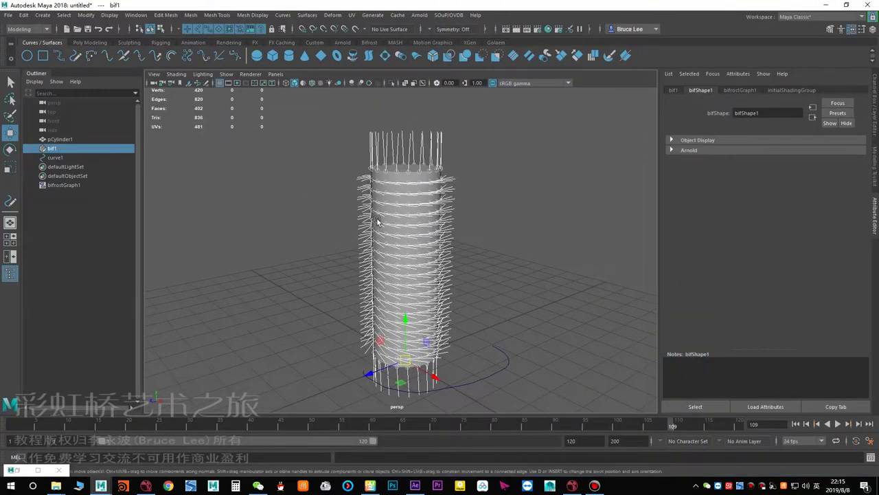
alt+right_drag(362, 248, 406, 259)
alt+middle_drag(387, 242, 399, 197)
alt+drag(415, 237, 467, 258)
alt+right_drag(419, 260, 371, 265)
alt+drag(370, 265, 316, 273)
click(293, 277)
shift+right_drag(317, 226, 317, 259)
alt+drag(393, 297, 399, 298)
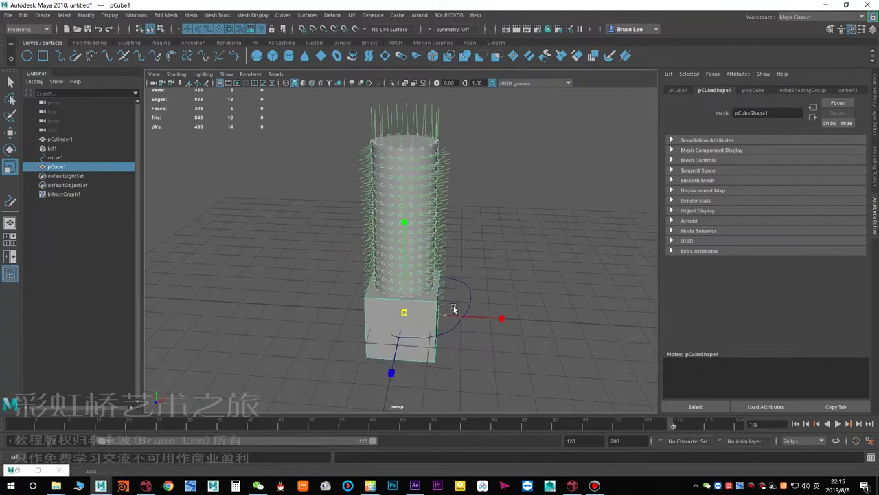
- Switch to wireframe display, then scale up and raise the cube so that it surrounds the cylinder
drag(453, 309, 495, 306)
mouse_move(354, 317)
alt+mouse_down()
mouse_move(411, 218)
mouse_move(410, 196)
alt+mouse_up()
key(w)
key(4)
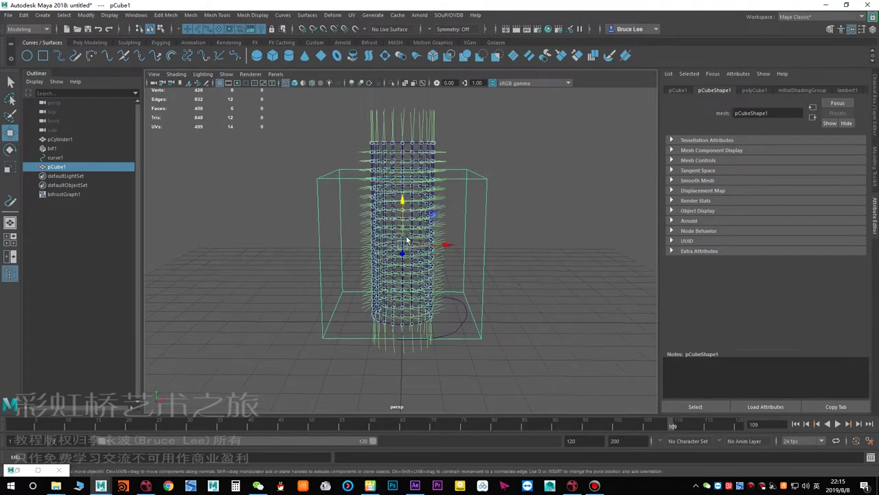
key(r)
drag(404, 208, 411, 226)
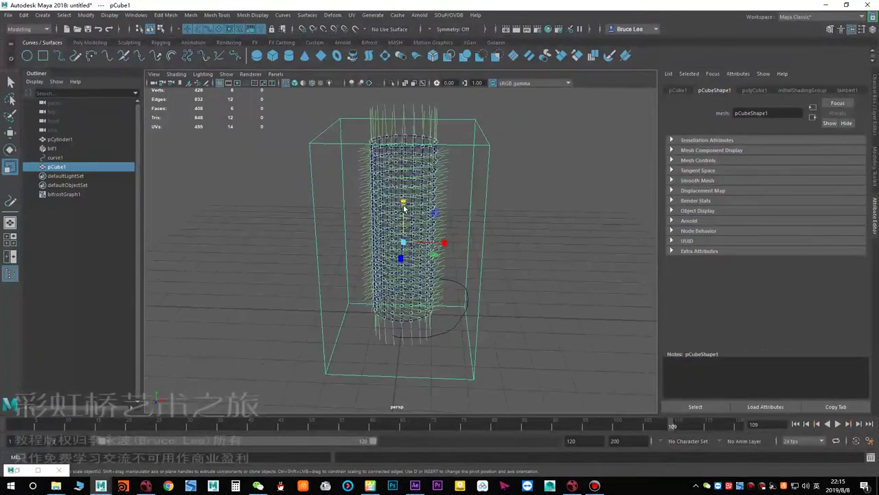
drag(434, 255, 445, 259)
mouse_move(411, 219)
alt+mouse_down()
mouse_move(413, 227)
mouse_move(482, 235)
mouse_move(402, 218)
mouse_move(400, 208)
mouse_move(394, 220)
mouse_move(389, 208)
mouse_move(404, 223)
mouse_move(403, 197)
mouse_move(409, 212)
mouse_move(343, 228)
mouse_move(400, 245)
mouse_move(409, 225)
alt+mouse_up()
key(w)
scroll(409, 227, down, 3)
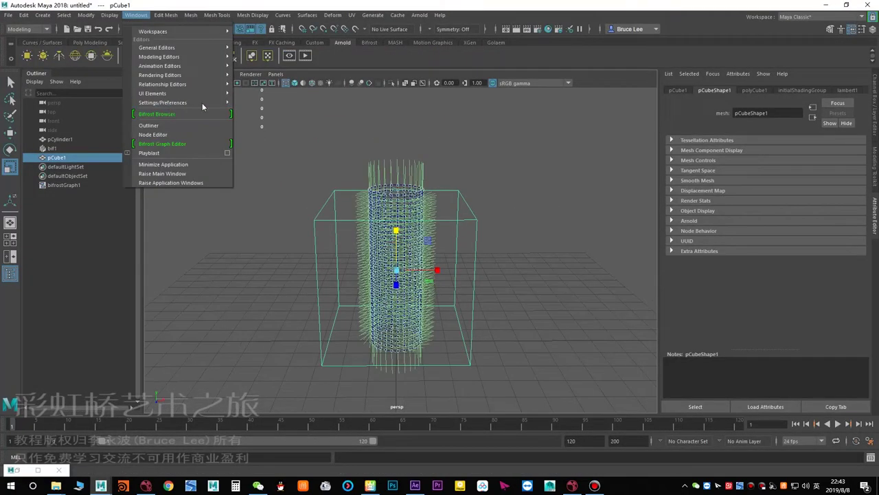
- Load the BE_OpenVDB.mll and SOuP.mll plug-ins in the Plug-in Manager and close it
mouse_move(202, 103)
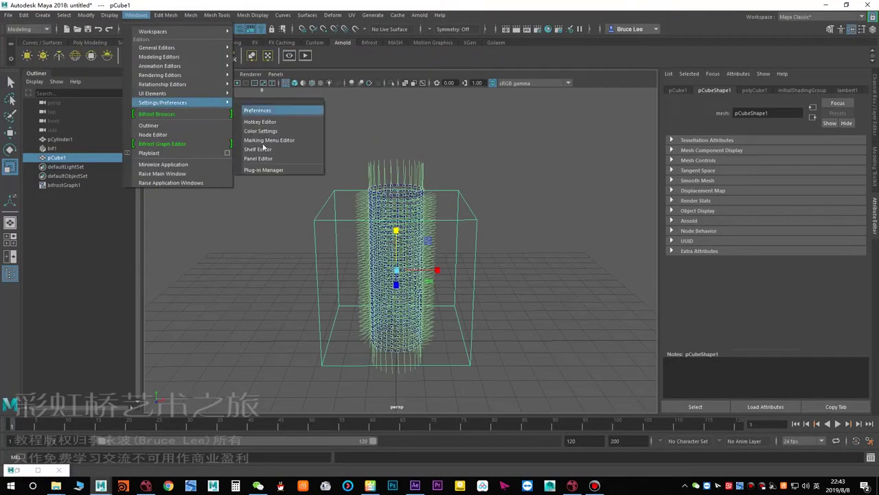
click(275, 170)
scroll(259, 243, down, 15)
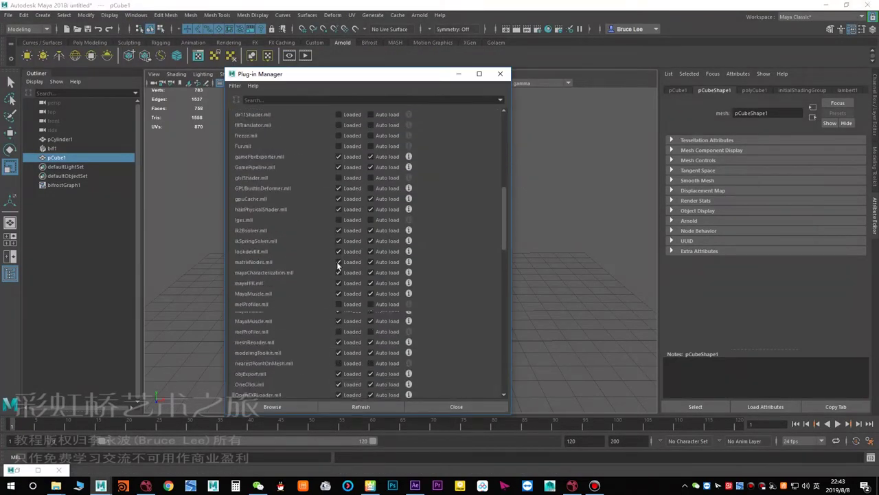
click(338, 247)
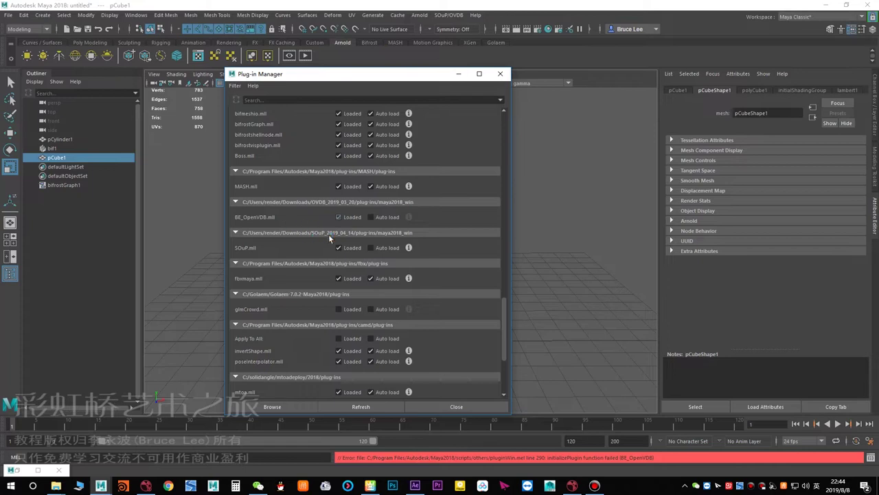
click(500, 74)
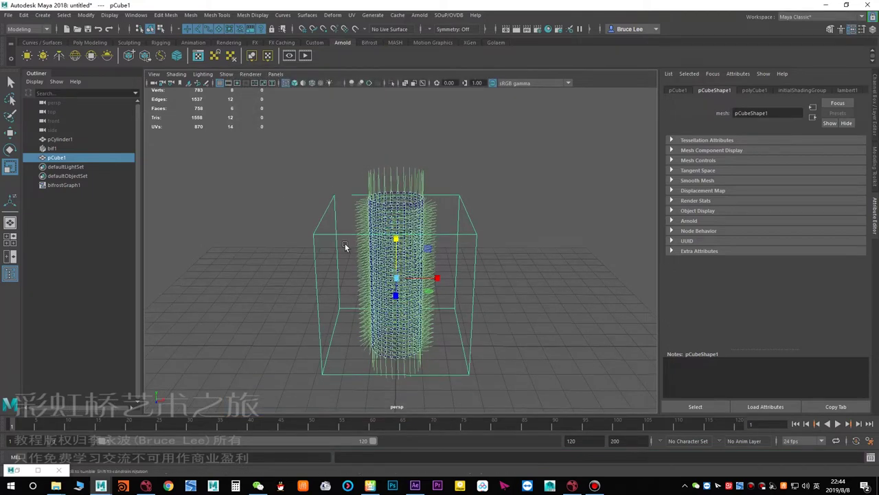
- Open the Node Editor and add the cube's transform and shape nodes to it
click(345, 246)
click(135, 15)
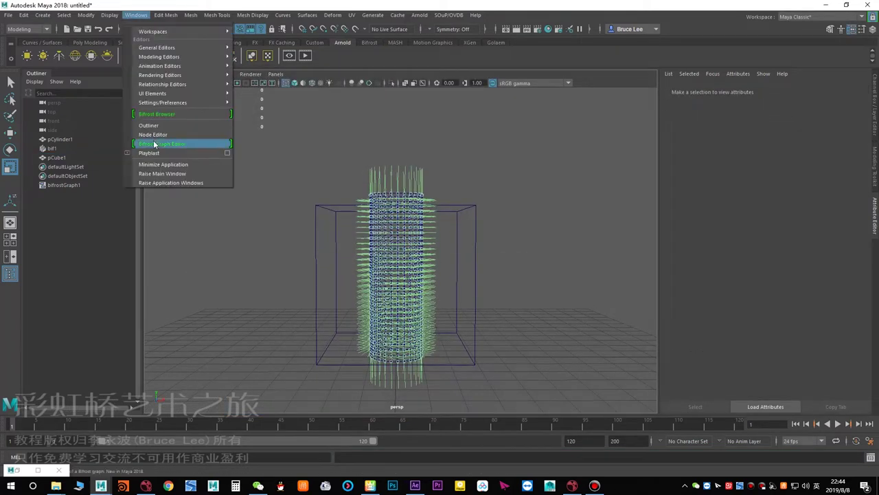
click(158, 143)
drag(387, 188, 181, 80)
click(371, 291)
middle_drag(79, 160, 328, 212)
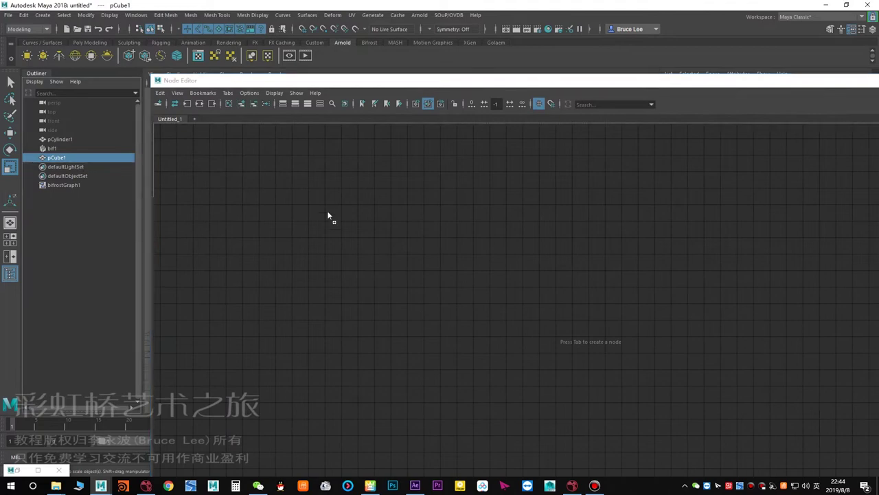
- Separate the pCube1 and pCubeShape1 nodes and expand pCubeShape1 to show its mesh and matrix ports
drag(444, 224, 448, 256)
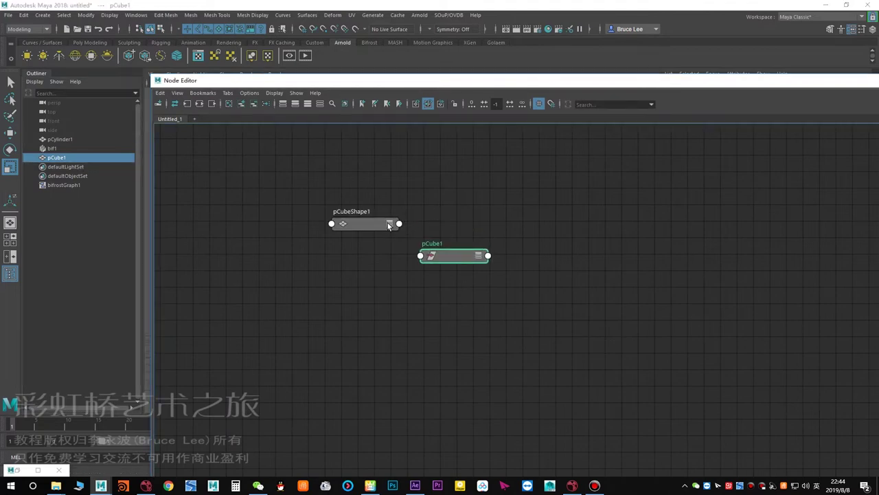
click(389, 225)
drag(345, 224, 252, 226)
key(2)
key(4)
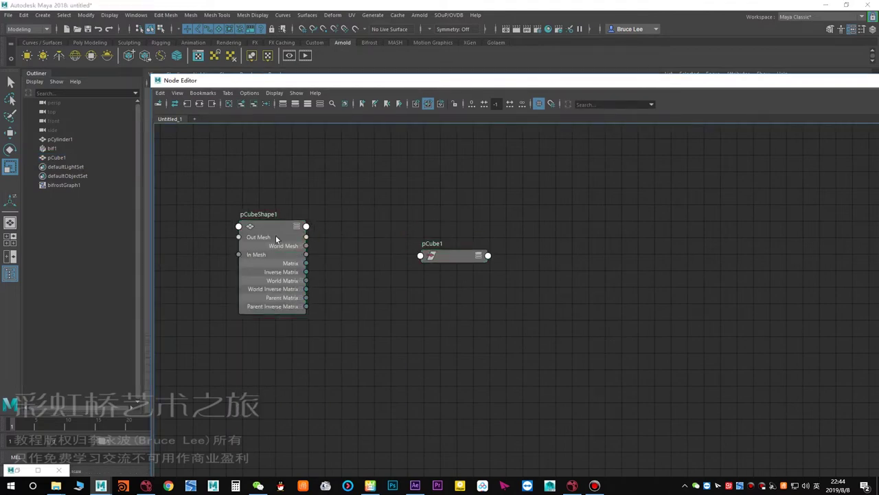
- Tear off the OVDB nodes menu as a floating palette and create a BE_VDBFromPolygons node
click(447, 15)
mouse_move(463, 52)
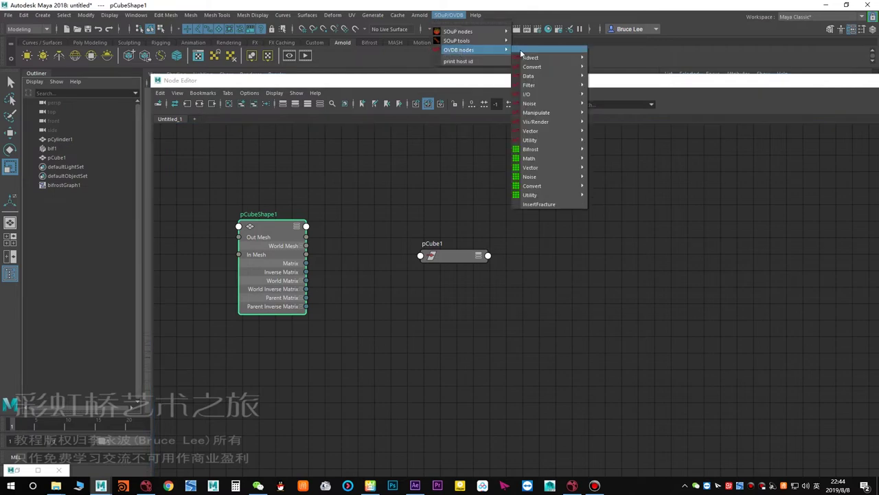
click(521, 51)
drag(536, 53, 719, 39)
mouse_move(725, 60)
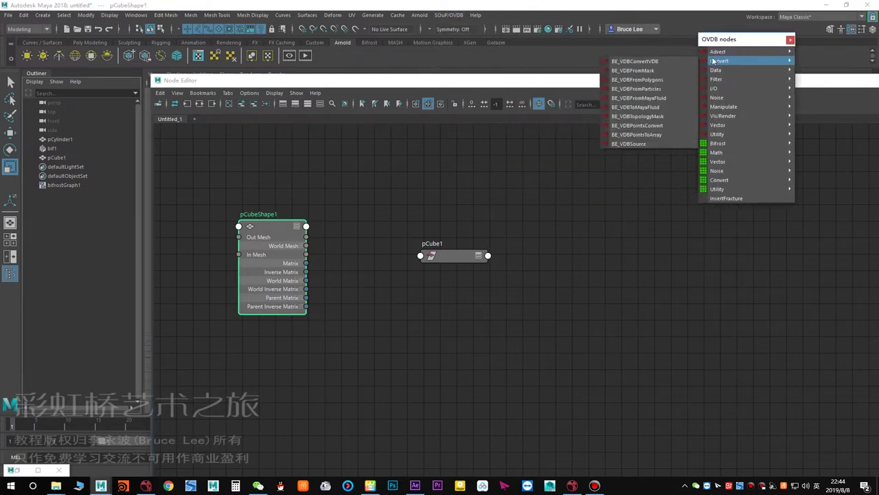
click(646, 80)
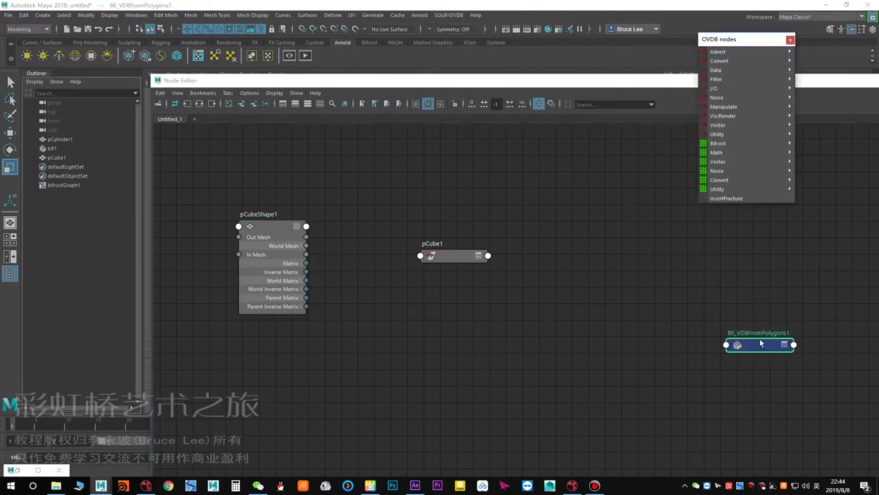
- Place BE_VDBFromPolygons1 beside pCubeShape1 and connect World Mesh[0] to its Mesh Input
drag(760, 343, 355, 242)
key(3)
click(301, 246)
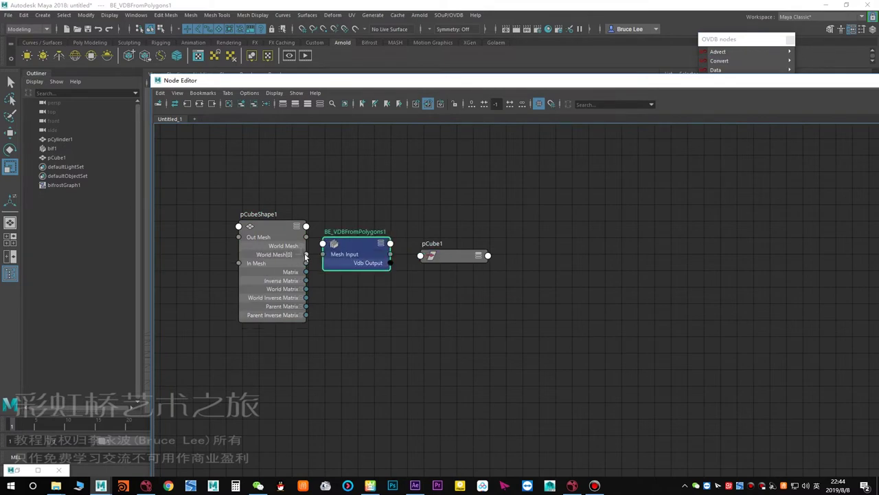
drag(306, 255, 356, 254)
- Rearrange the Node Editor and OVDB nodes palette, and detach the Attribute Editor as a floating window
drag(456, 81, 349, 157)
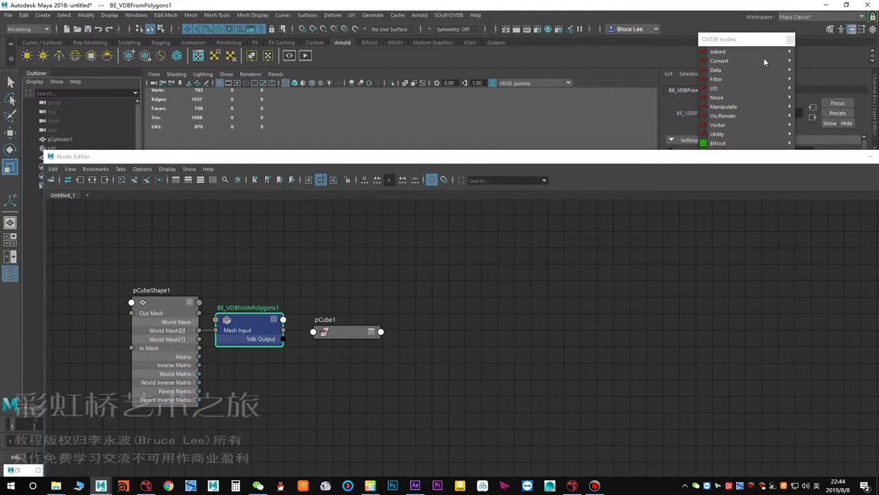
click(746, 40)
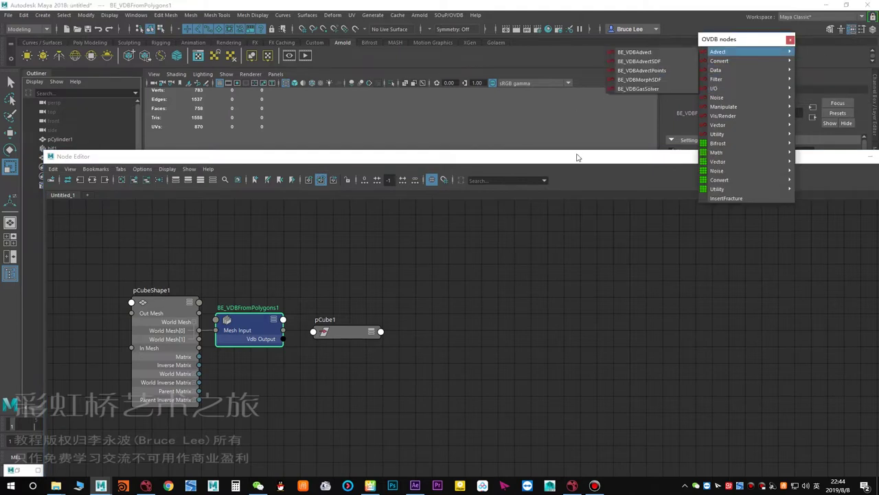
drag(577, 155, 310, 185)
drag(721, 39, 559, 47)
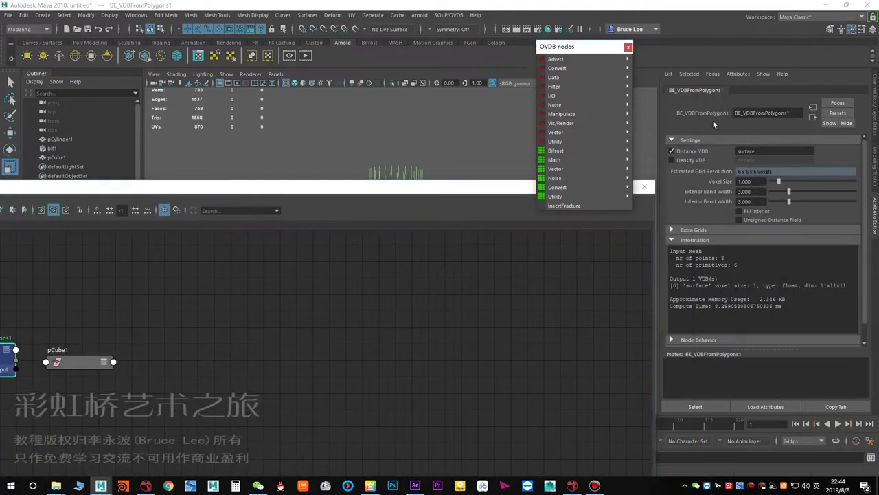
click(699, 94)
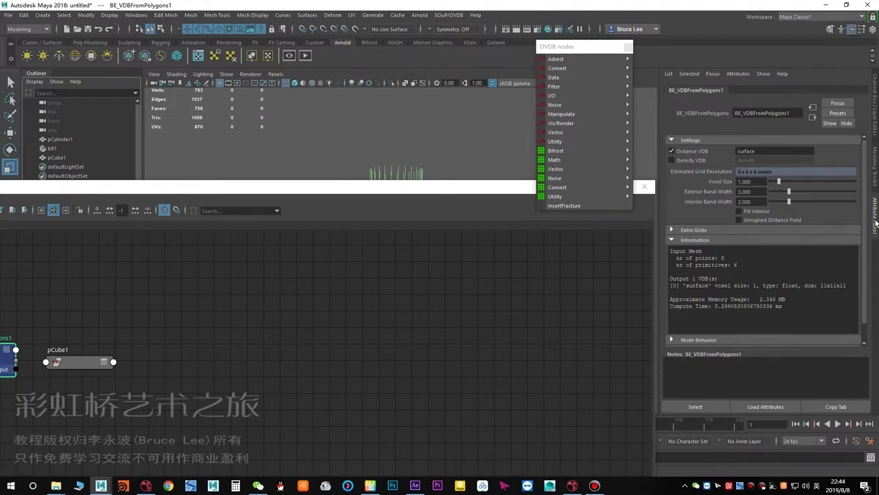
drag(876, 223, 478, 138)
drag(253, 190, 513, 173)
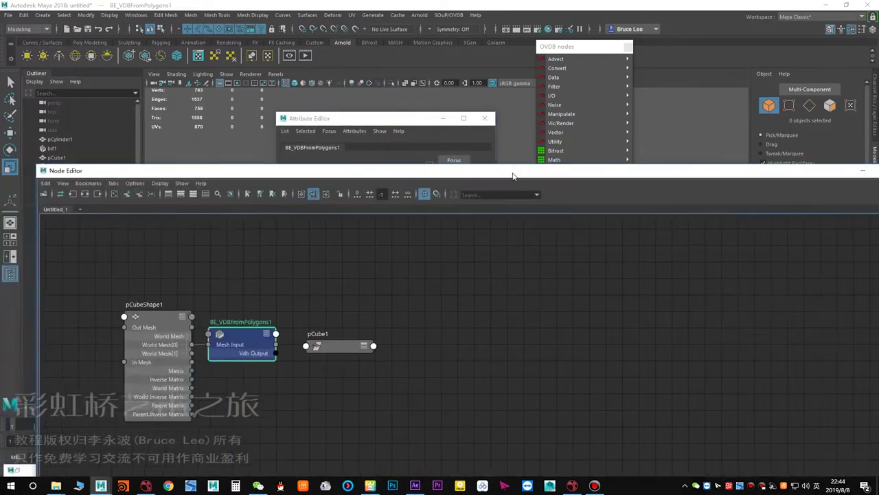
double_click(513, 173)
drag(381, 3, 371, 125)
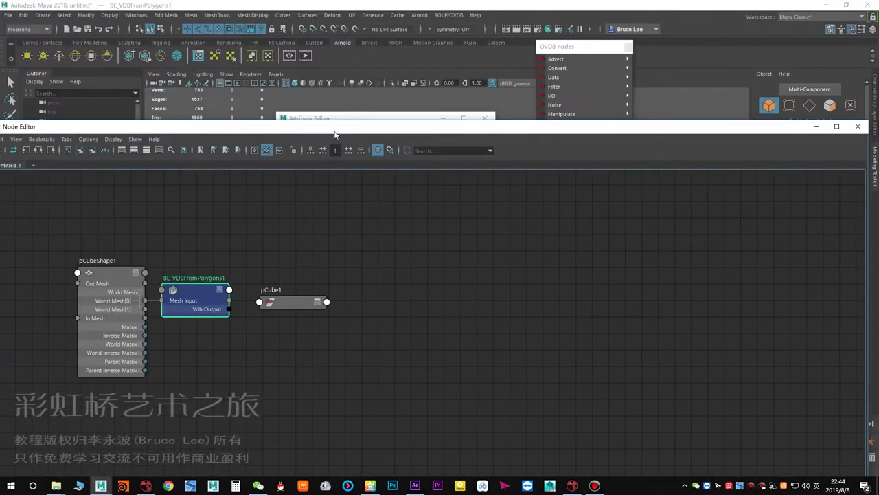
- Switch BE_VDBFromPolygons1 from Distance VDB to Density VDB output and set its voxel size to 0.1
double_click(194, 304)
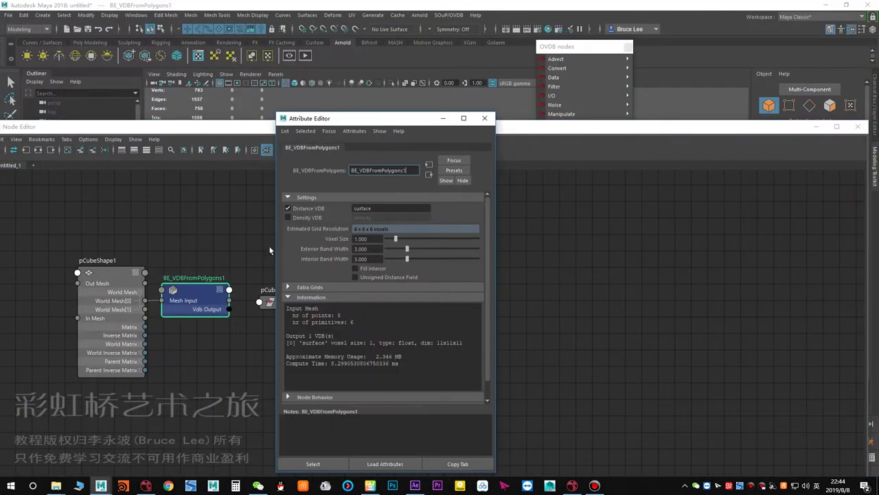
click(294, 208)
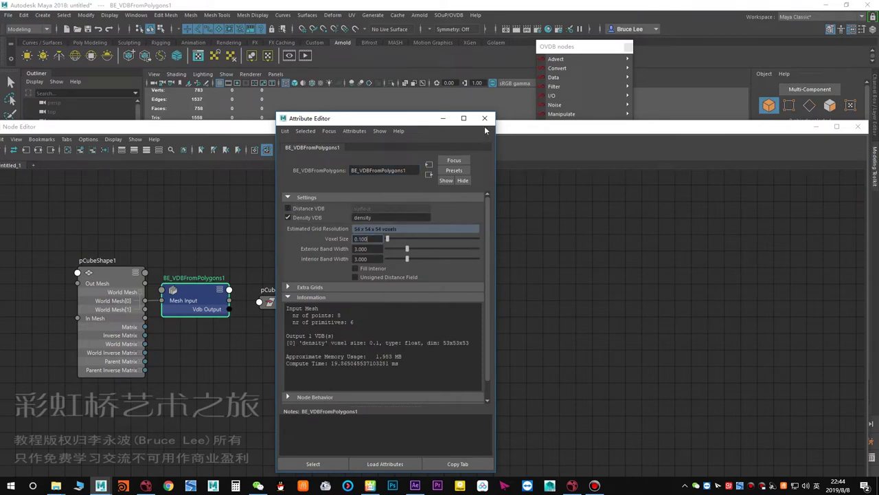
click(486, 119)
- Maximize the Node Editor and space out the nodes, leaving a gap between BE_VDBFromPolygons1 and pCube1
double_click(415, 130)
alt+middle_drag(321, 162, 408, 200)
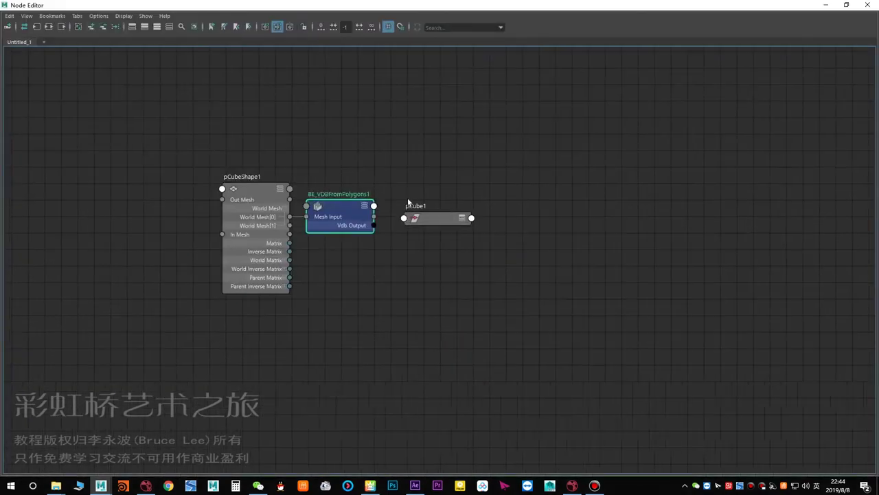
drag(347, 217, 368, 237)
drag(433, 219, 507, 220)
click(381, 233)
alt+middle_drag(422, 176, 279, 180)
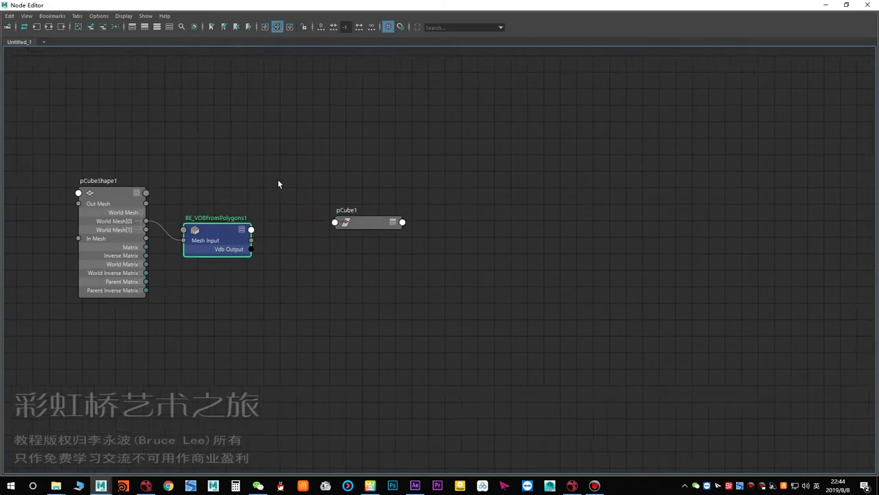
drag(395, 228, 483, 228)
- Restore the Node Editor to a smaller window below the OVDB nodes palette and create a BE_VDBGetData node from its Data category
drag(365, 7, 402, 272)
alt+drag(434, 201, 410, 255)
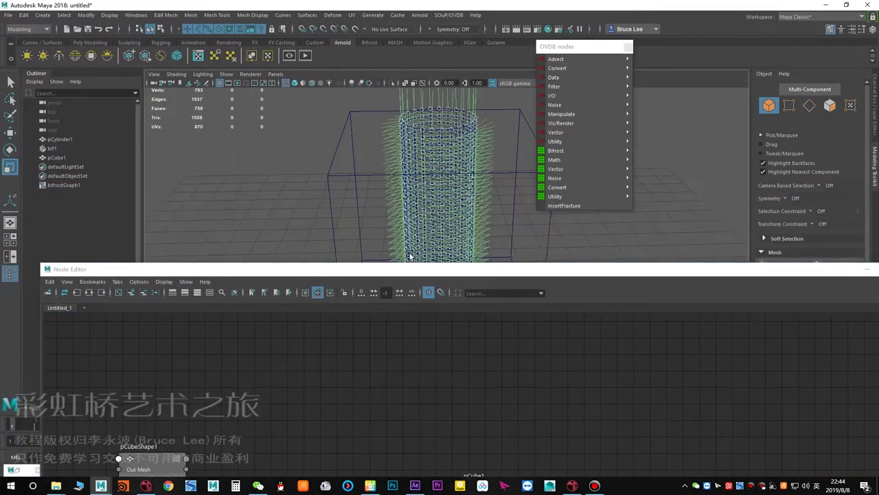
double_click(400, 272)
key(Tab)
drag(409, 5, 385, 200)
mouse_move(568, 107)
mouse_move(578, 79)
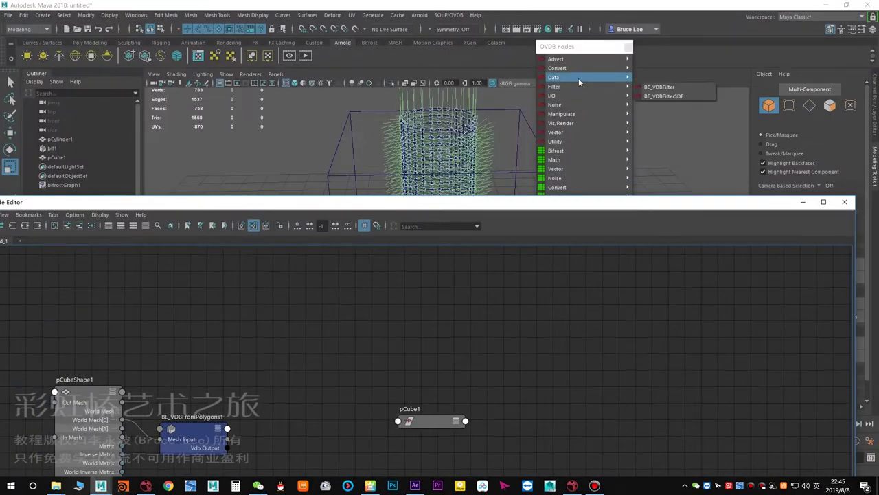
click(654, 80)
drag(463, 202, 461, 170)
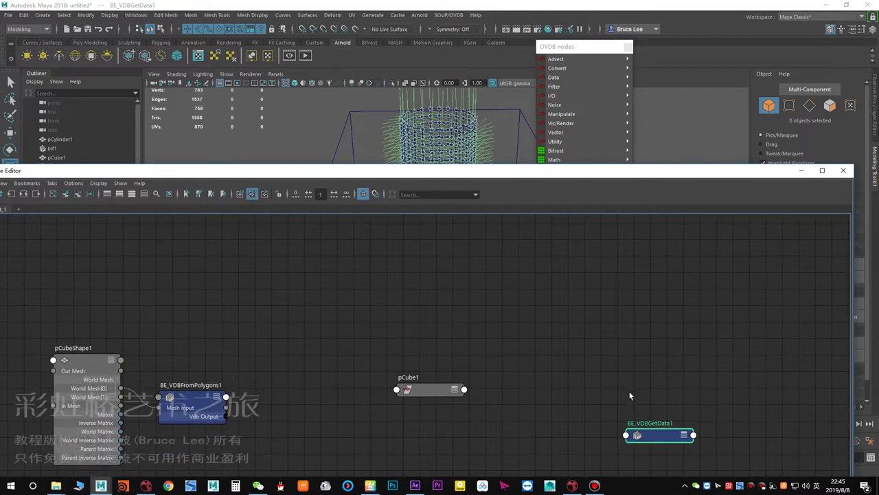
- Place BE_VDBGetData1 between BE_VDBFromPolygons1 and pCube1 and connect BE_VDBFromPolygons1's Vdb Output to its Vdb Input
drag(678, 436, 371, 352)
scroll(262, 369, up, 1)
alt+middle_drag(262, 369, 298, 332)
scroll(330, 273, down, 1)
click(413, 306)
drag(374, 344, 343, 362)
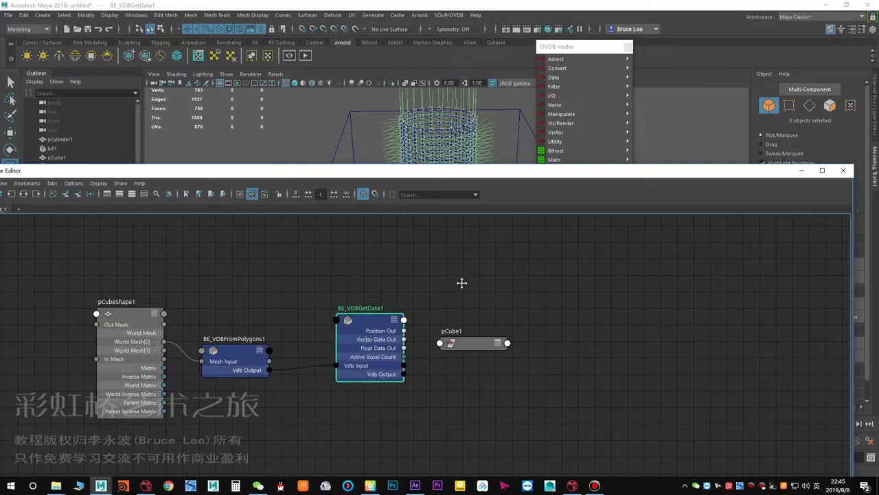
alt+middle_drag(462, 283, 446, 292)
- Add a BE_VDBSetData node to the graph, expand its ports, and move pCube1 out of its way
mouse_move(564, 78)
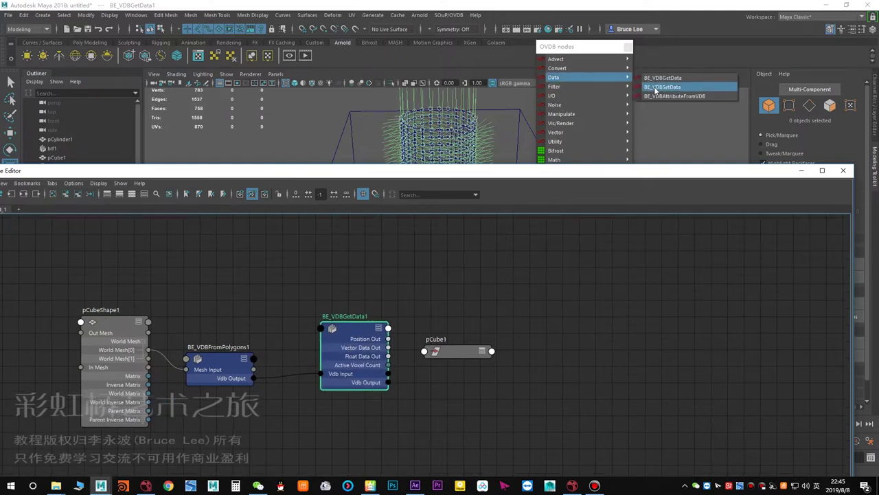
click(656, 89)
click(67, 194)
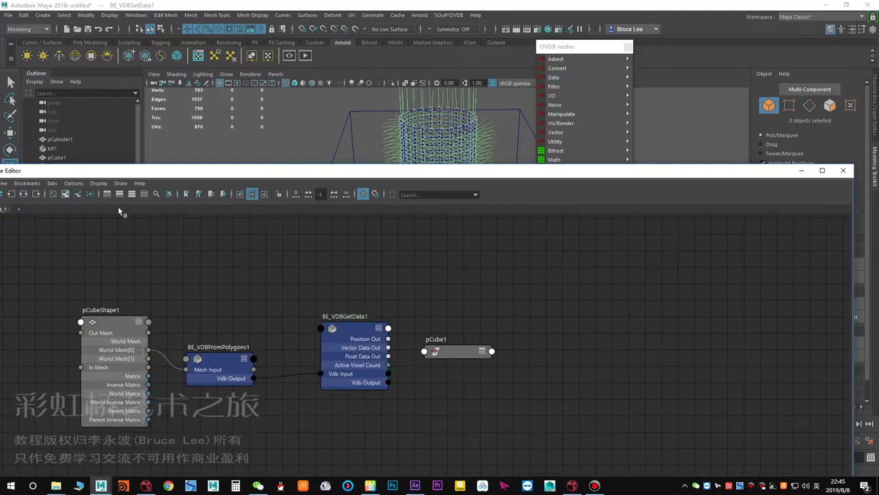
alt+middle_drag(458, 245, 417, 169)
scroll(443, 309, down, 4)
scroll(443, 365, up, 2)
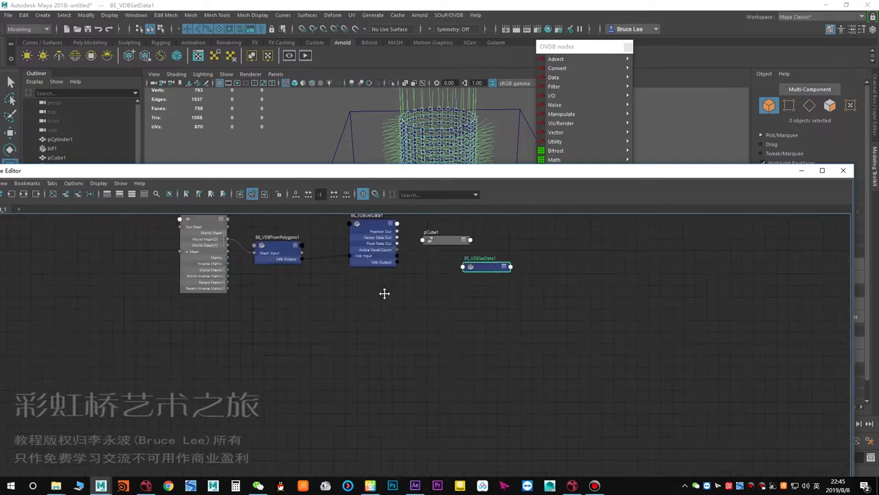
alt+middle_drag(385, 293, 384, 371)
scroll(419, 349, up, 4)
key(3)
drag(547, 339, 513, 340)
drag(469, 289, 515, 206)
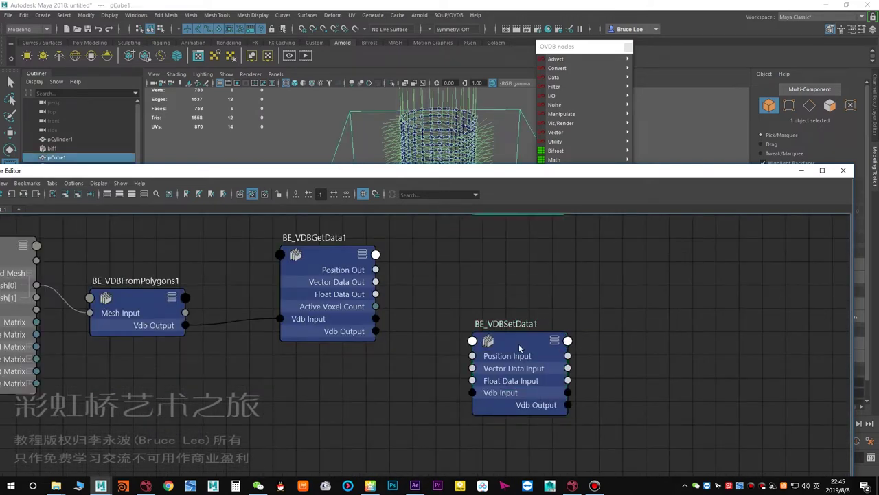
- Align BE_VDBSetData1 beside BE_VDBGetData1 and link Vdb Output to Vdb Input and Position Out to Position Input
drag(520, 348, 498, 311)
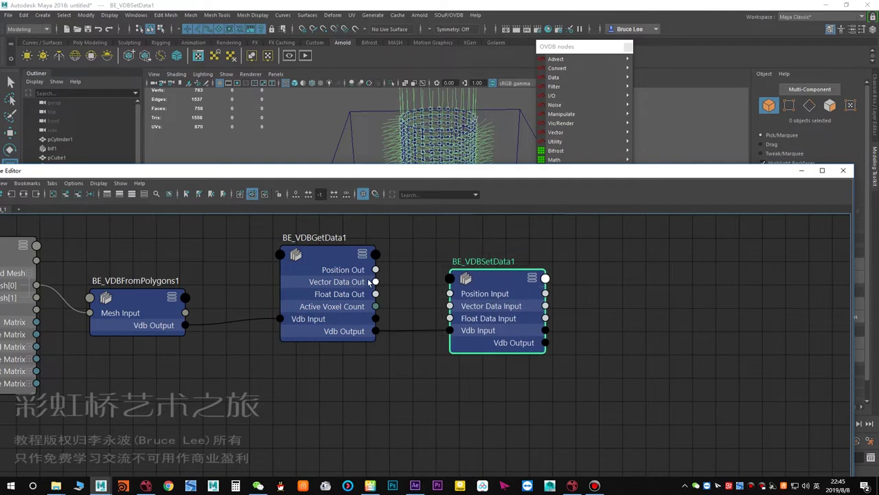
drag(461, 289, 461, 290)
drag(500, 284, 512, 283)
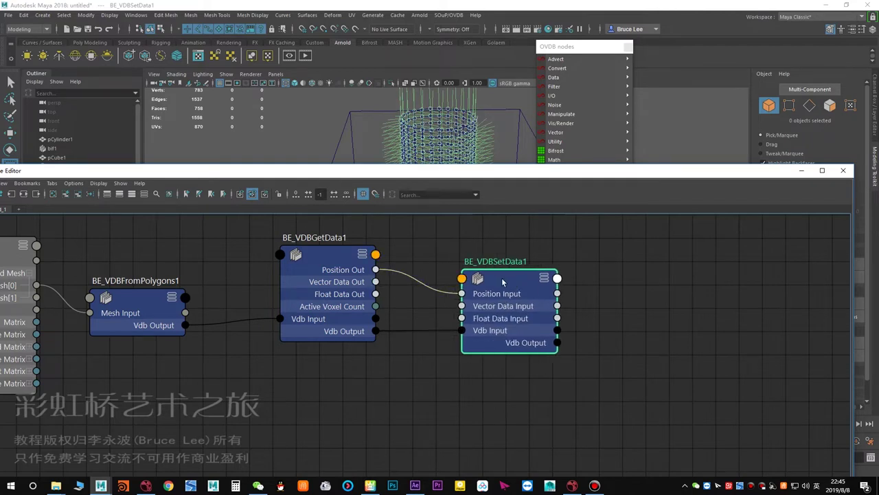
- Enable Float As Vec in BE_VDBSetData1's attributes
double_click(501, 277)
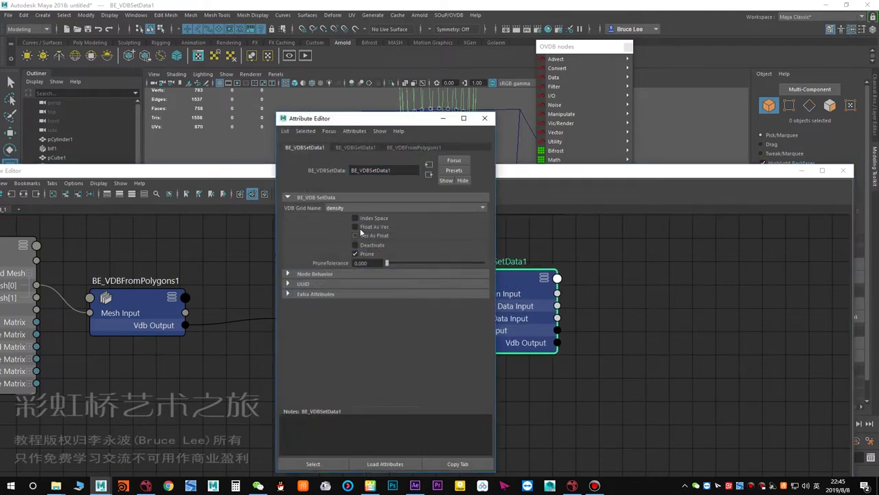
click(485, 119)
alt+middle_drag(533, 322, 452, 348)
drag(475, 344, 485, 349)
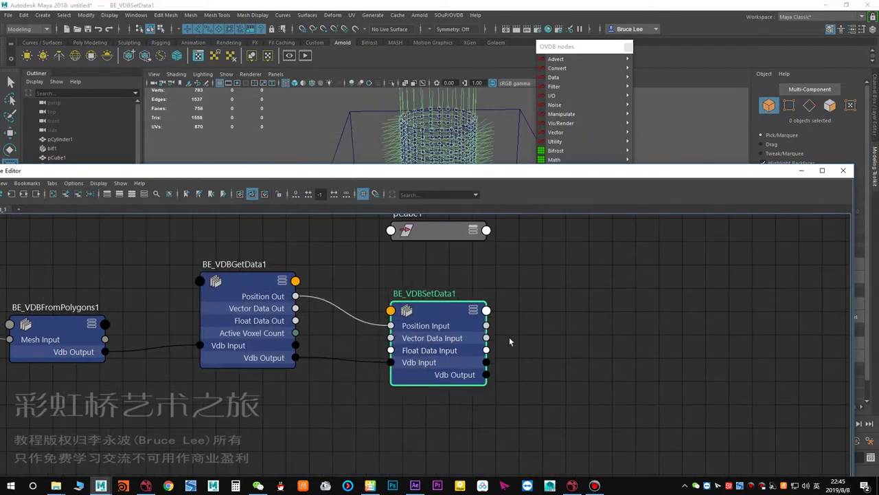
- Create a BE_VDBVolumeTrail node and remove its shading group and aiStandardSurface1 from the graph display
mouse_move(572, 125)
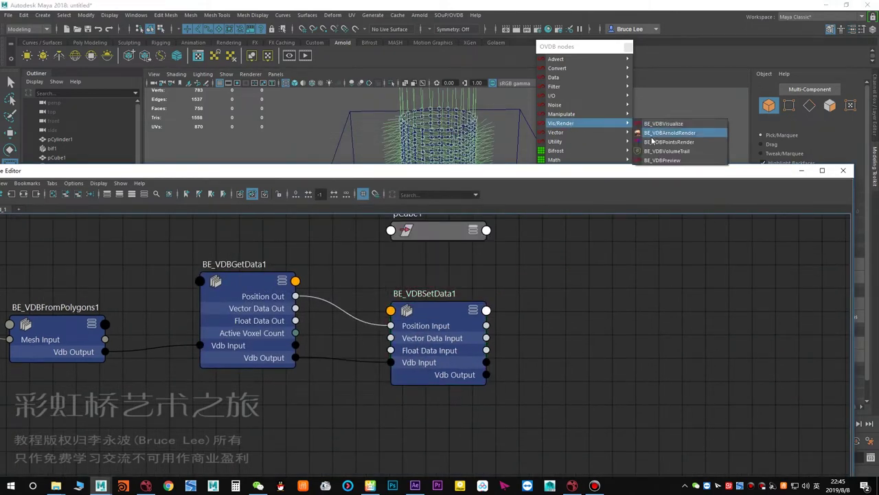
click(657, 150)
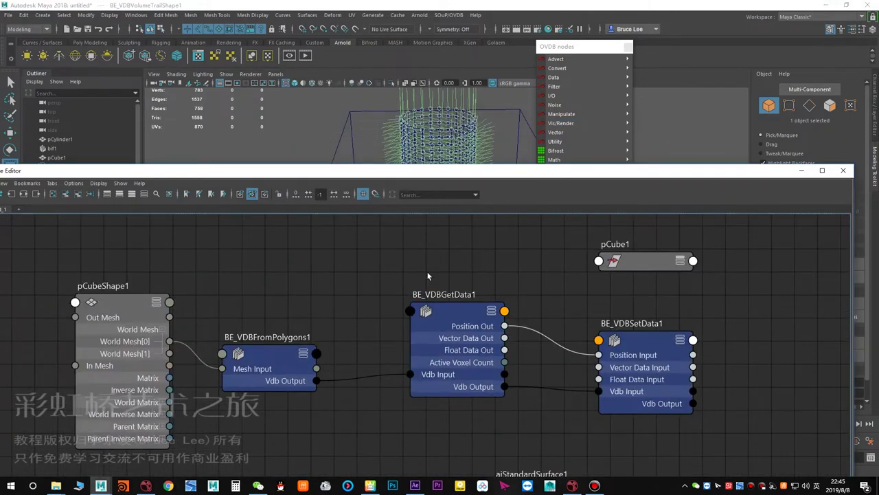
scroll(443, 285, down, 3)
alt+middle_drag(471, 286, 437, 264)
scroll(446, 299, up, 2)
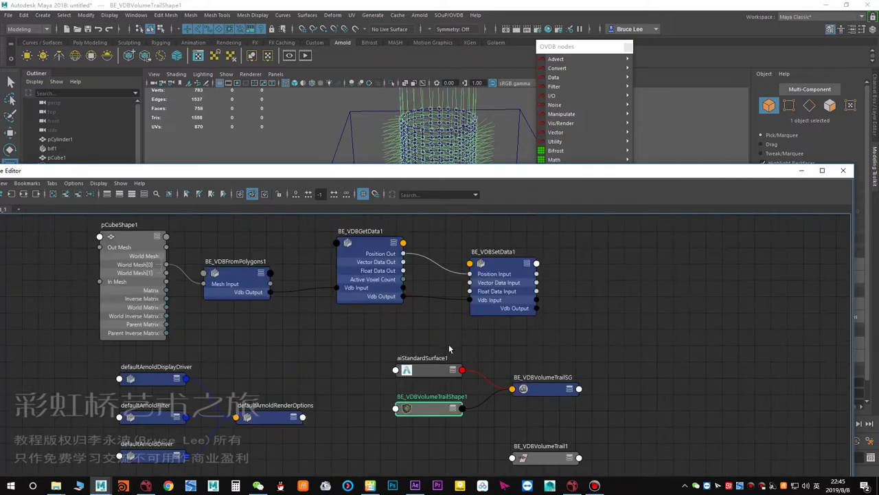
click(538, 379)
click(77, 195)
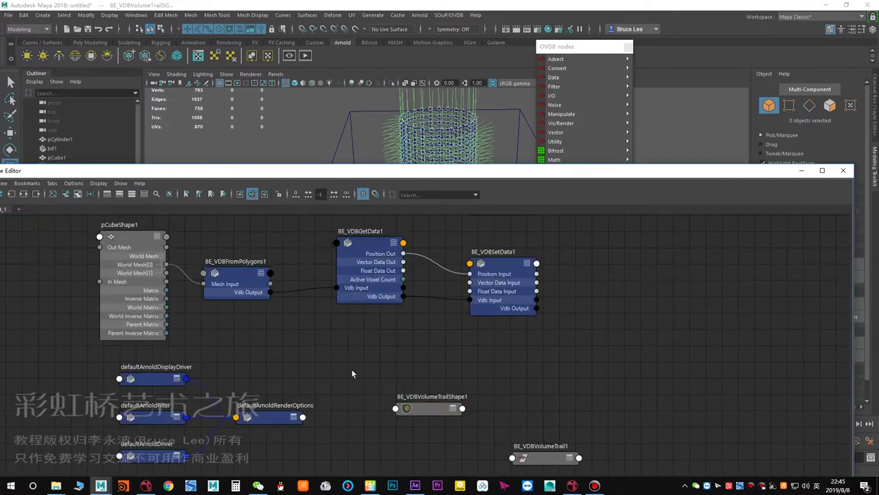
- Place BE_VDBVolumeTrailShape1 beside BE_VDBSetData1, expand its ports, and connect BE_VDBSetData1's Vdb Output to its VDBInput
drag(420, 411, 602, 282)
alt+middle_drag(580, 316, 530, 338)
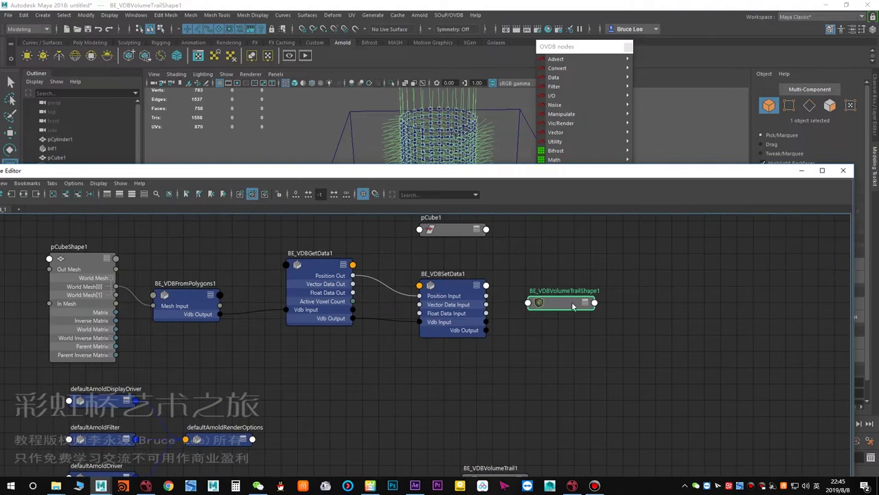
drag(573, 304, 591, 296)
scroll(483, 308, up, 1)
click(459, 304)
scroll(494, 329, down, 1)
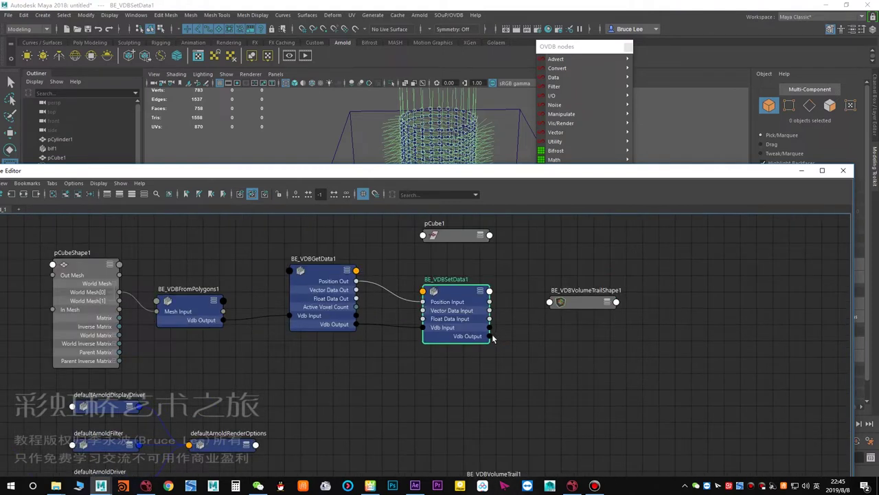
click(597, 298)
key(2)
key(3)
key(4)
drag(588, 301, 599, 293)
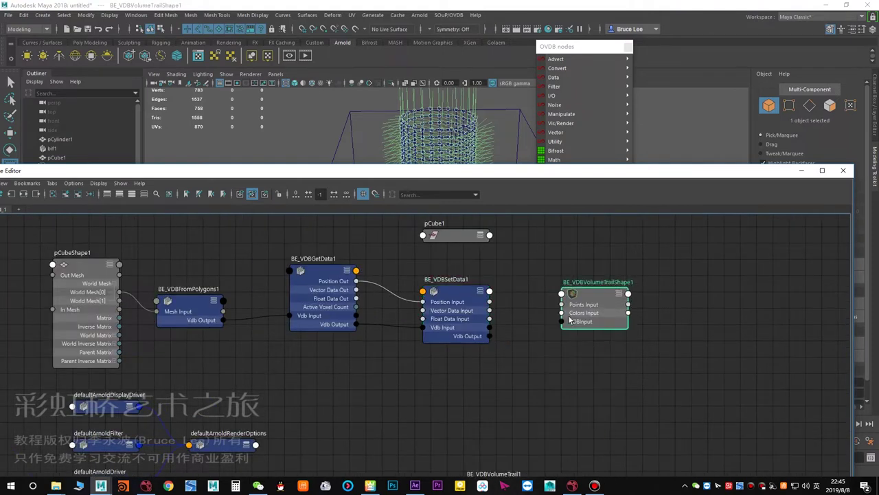
- Check which velocity grid names BE_VDBVolumeTrailShape1 offers in its attributes
double_click(599, 296)
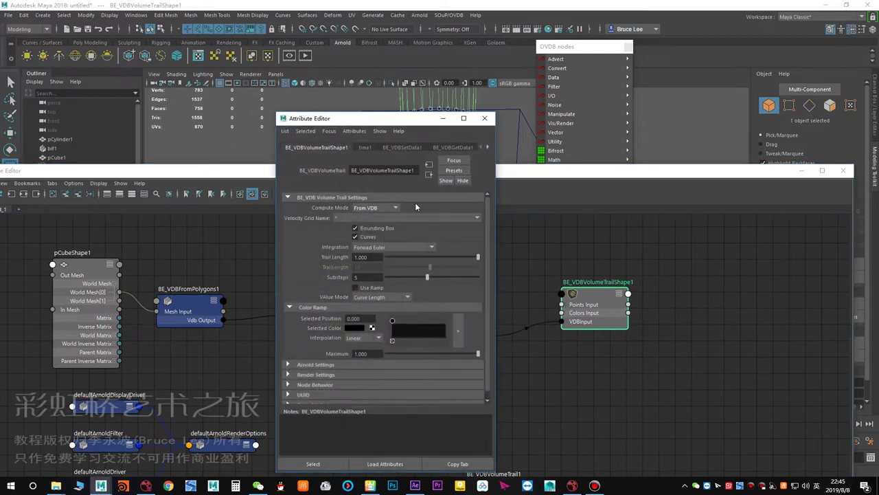
click(406, 217)
click(403, 219)
click(485, 118)
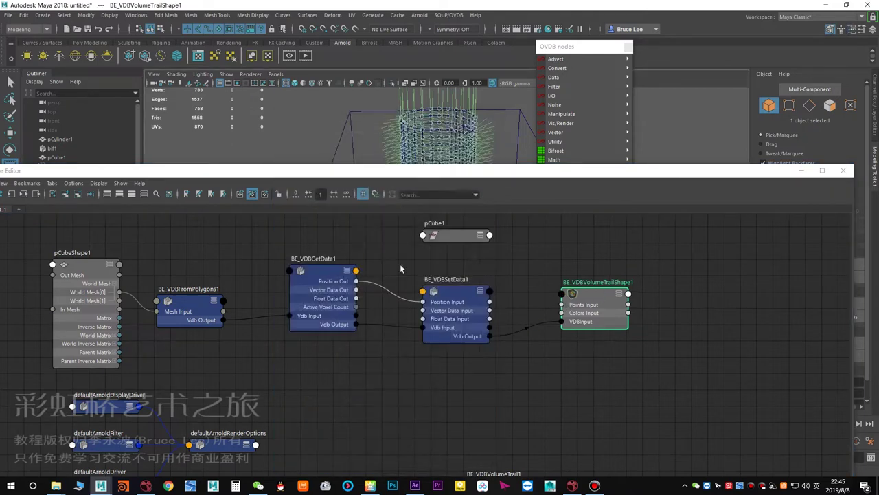
- Space out BE_VDBSetData1, BE_VDBVolumeTrailShape1 and pCube1, leaving a wide gap after BE_VDBGetData1
alt+middle_drag(402, 267, 440, 262)
drag(493, 323, 503, 323)
alt+middle_drag(449, 357, 441, 376)
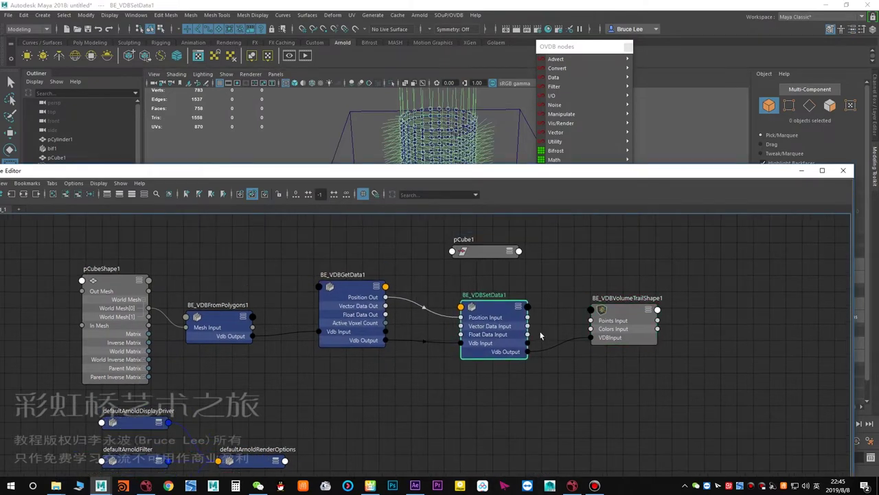
drag(486, 252, 531, 228)
drag(502, 311, 527, 305)
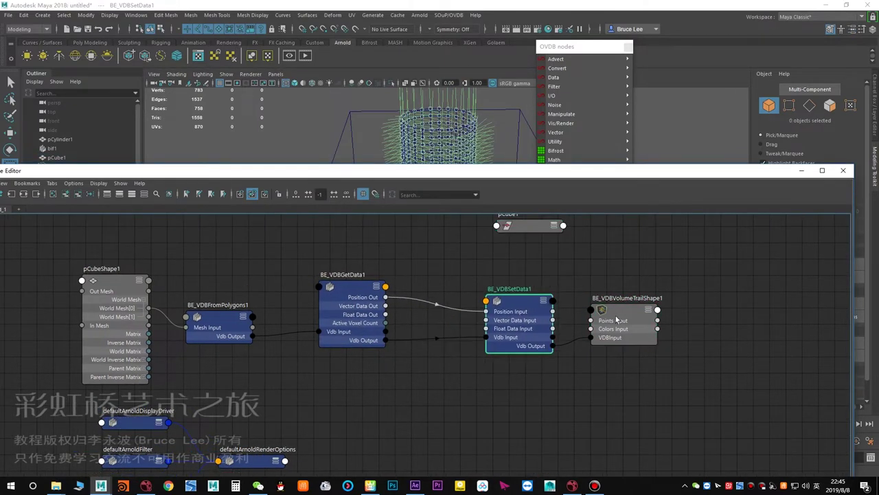
drag(617, 316, 668, 317)
drag(520, 318, 567, 313)
click(448, 344)
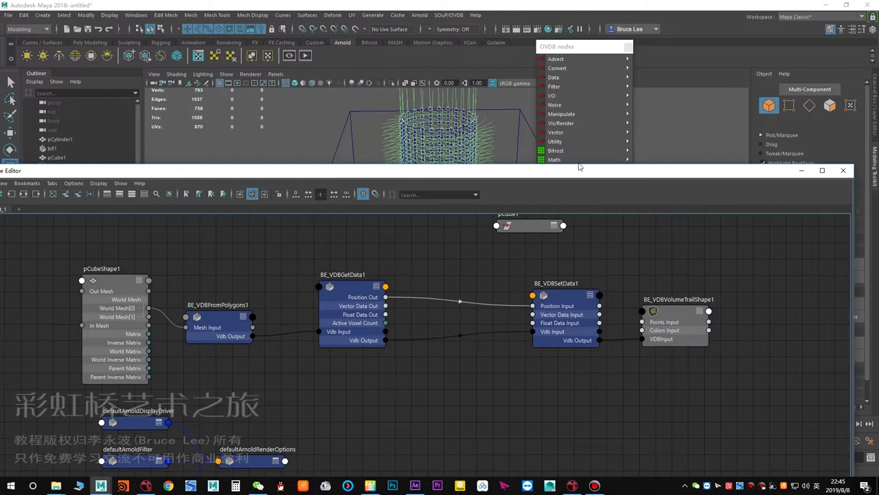
- Connect BE_VDBGetData1's Position Out to BE_VDBSetData1's Vector Data Input and review BE_VDBSetData1's settings
drag(462, 174, 460, 209)
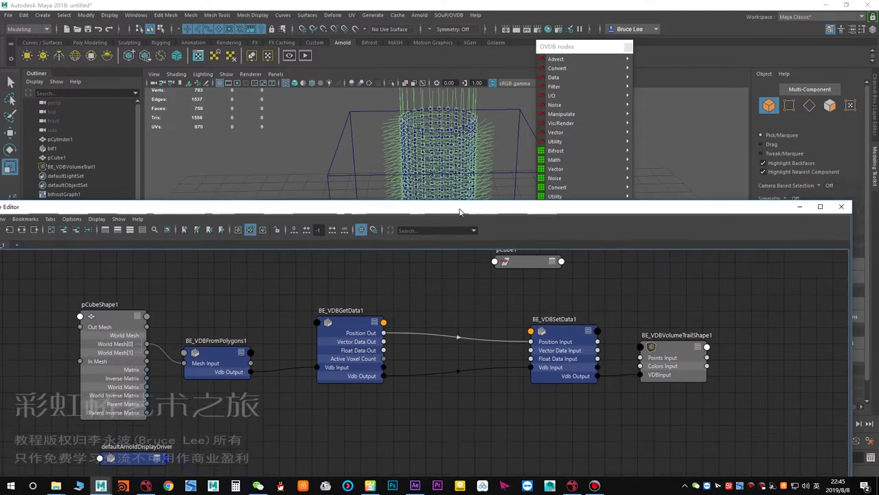
alt+middle_drag(430, 354, 419, 331)
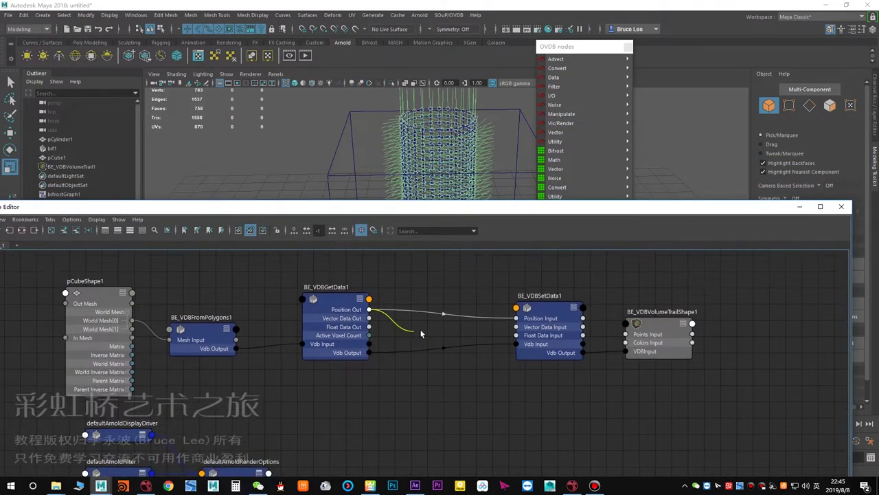
double_click(560, 317)
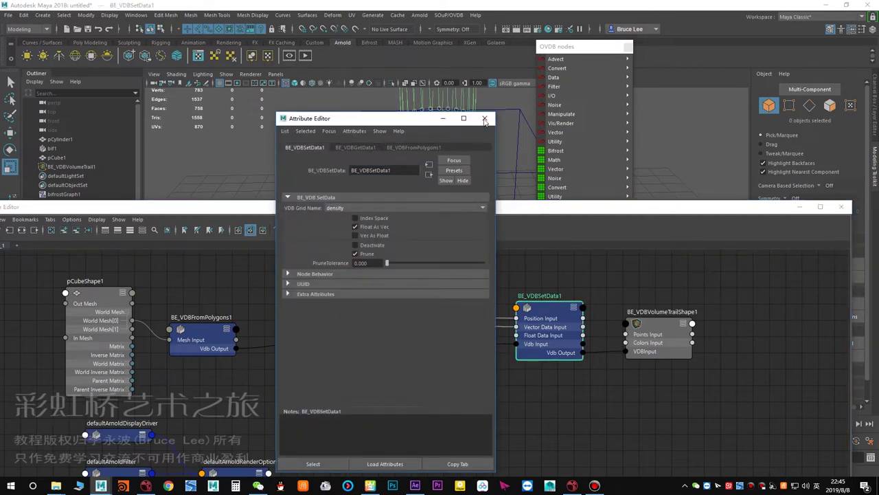
click(485, 120)
- Set BE_VDBVolumeTrailShape1's Velocity Grid Name to density
double_click(663, 339)
click(347, 219)
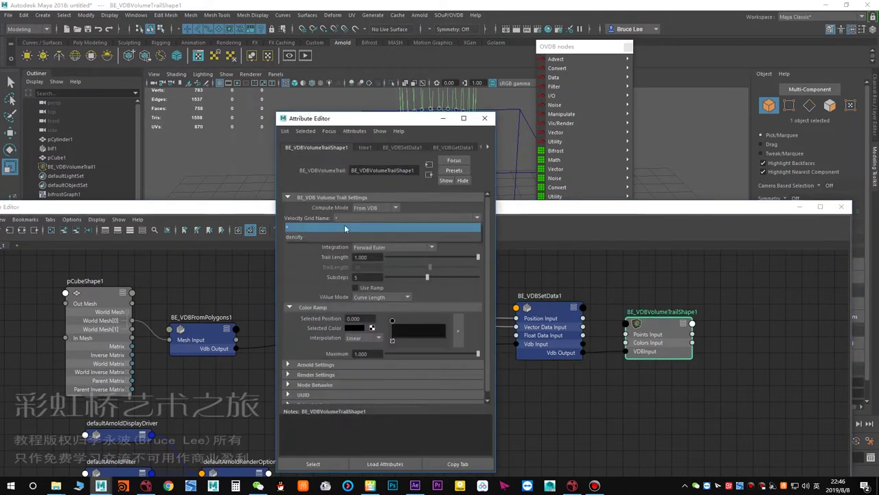
click(335, 235)
click(484, 119)
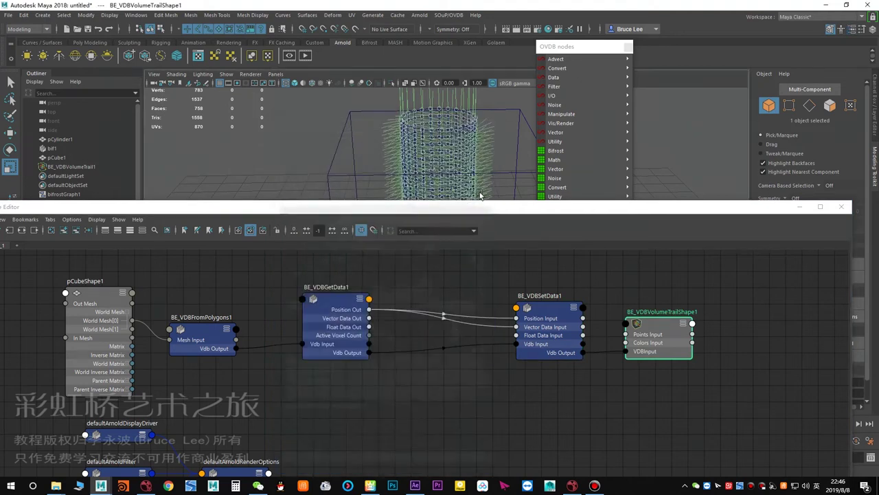
- Uncover the viewport by shifting the Node Editor and examine the cube for volume trails from another angle
drag(479, 208, 475, 308)
alt+drag(455, 252, 422, 253)
alt+middle_drag(294, 372, 367, 339)
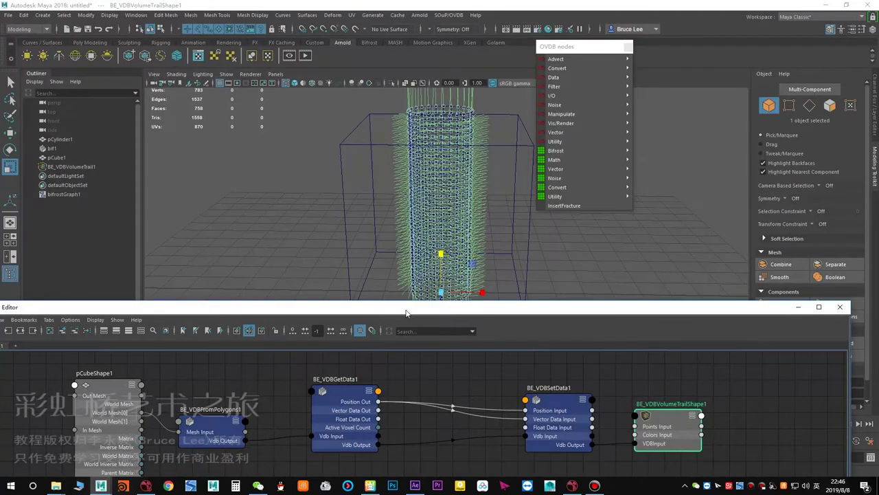
drag(406, 310, 418, 251)
alt+right_drag(471, 209, 397, 217)
alt+middle_drag(427, 202, 424, 177)
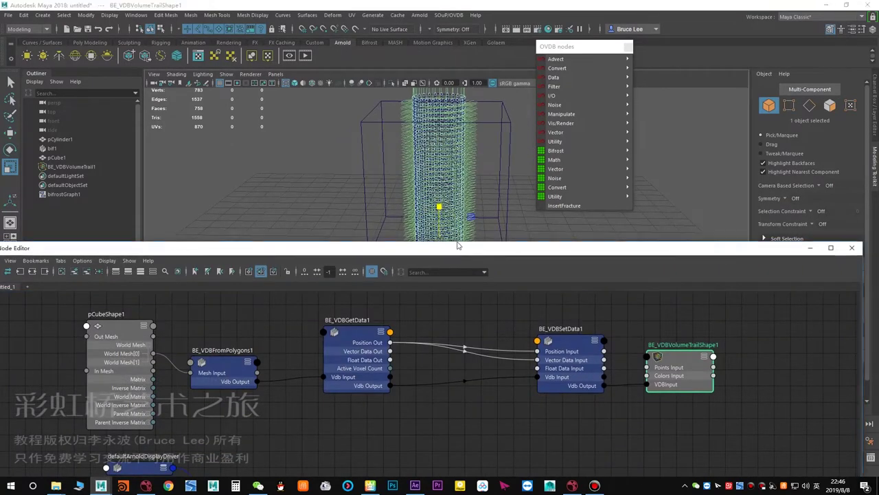
drag(458, 246, 441, 234)
- Review the attributes of BE_VDBVolumeTrailShape1 and BE_VDBFromPolygons1 to verify the velocity grid and density VDB settings
double_click(669, 354)
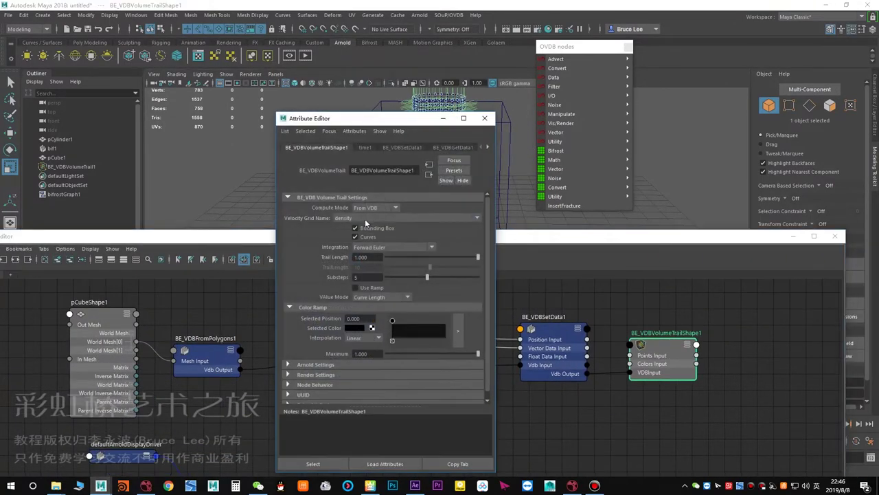
click(485, 118)
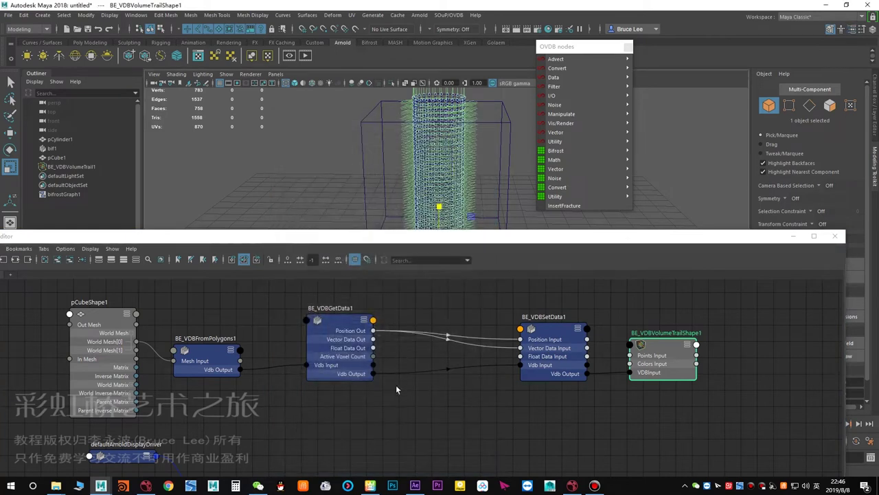
alt+middle_drag(332, 393, 336, 396)
double_click(196, 362)
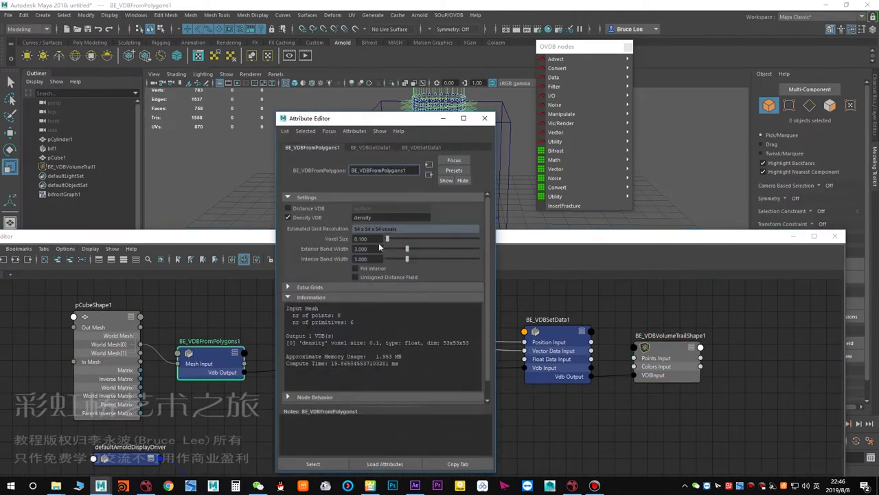
click(486, 119)
click(343, 336)
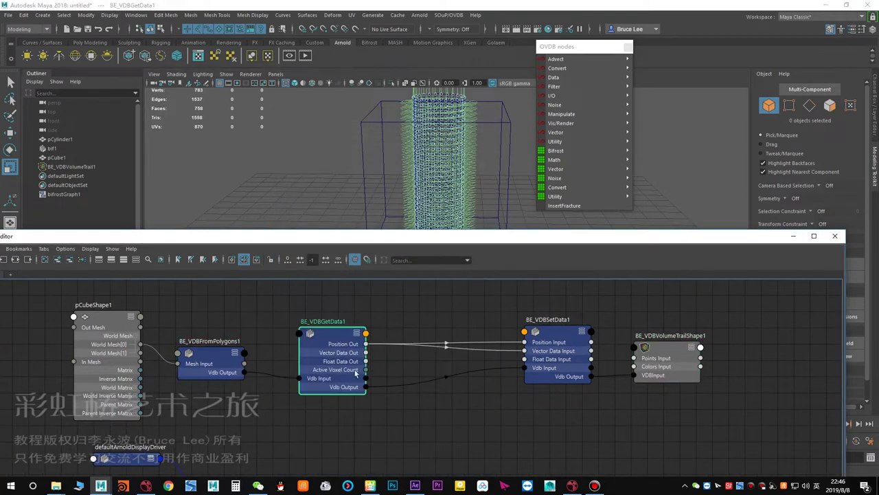
- Review the attributes of BE_VDBSetData1, including its VDB Grid Name and Float As Vec options
middle_drag(451, 399, 432, 390)
click(526, 359)
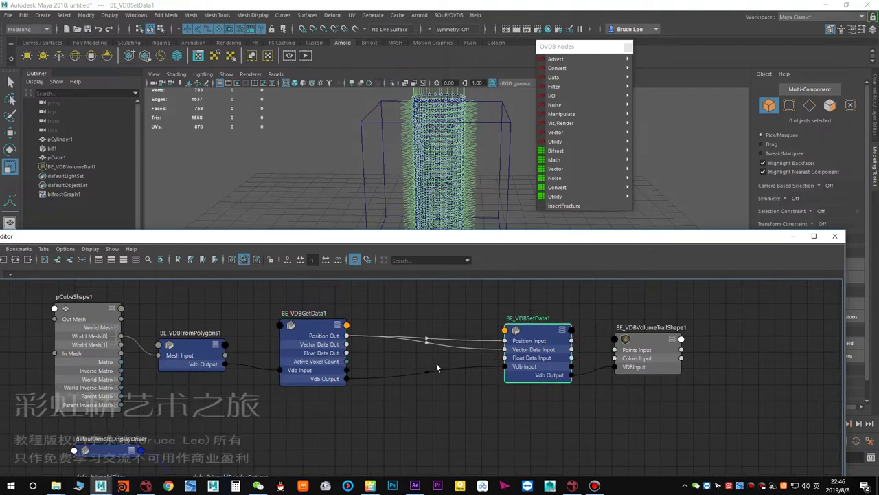
middle_drag(426, 357, 393, 356)
double_click(490, 344)
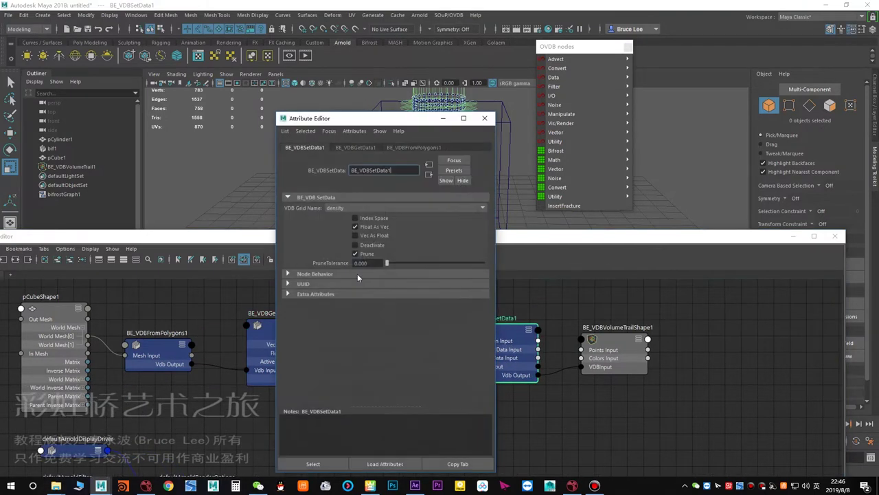
click(485, 119)
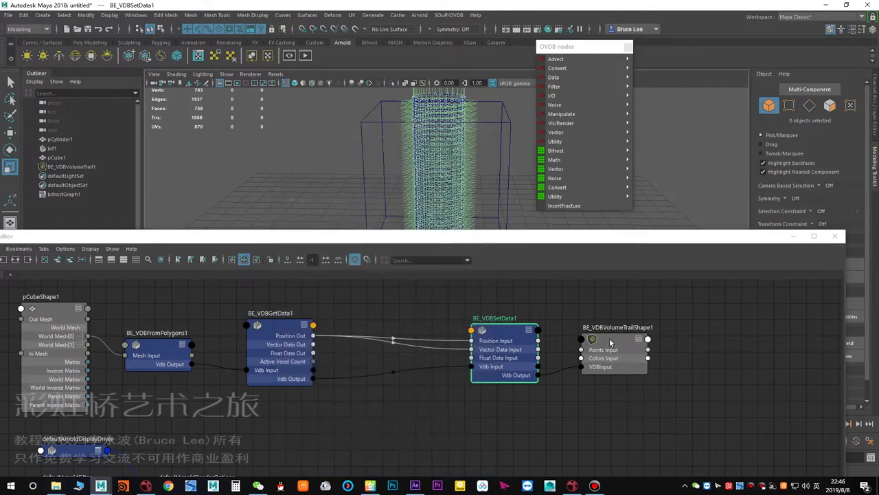
- Shift the Node Editor off the viewport, hide bif1 and select pCylinder1
click(635, 351)
drag(427, 242, 435, 341)
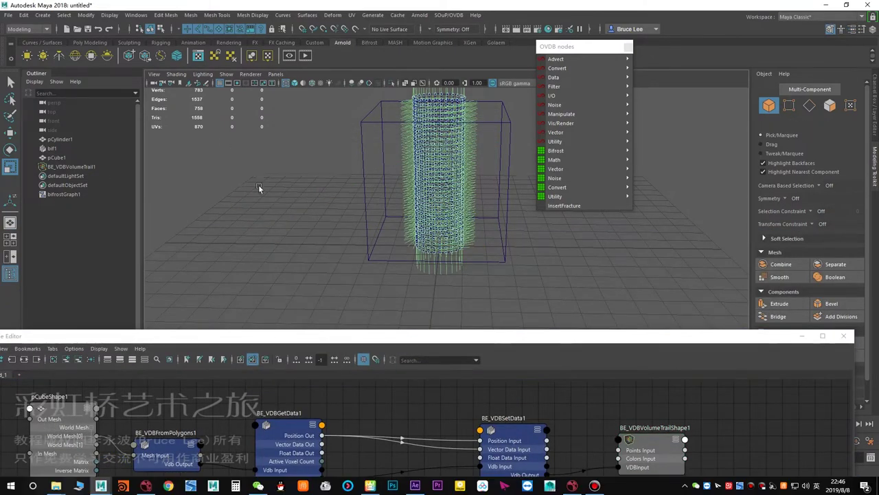
click(65, 141)
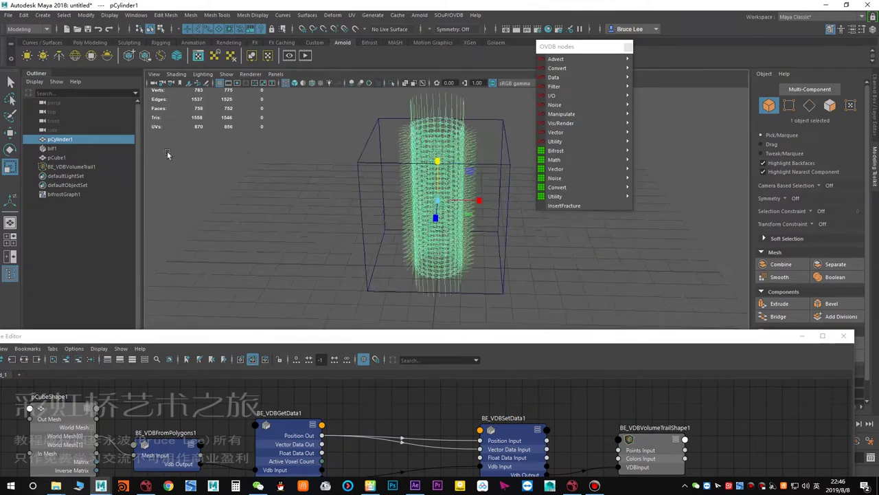
click(63, 147)
click(64, 140)
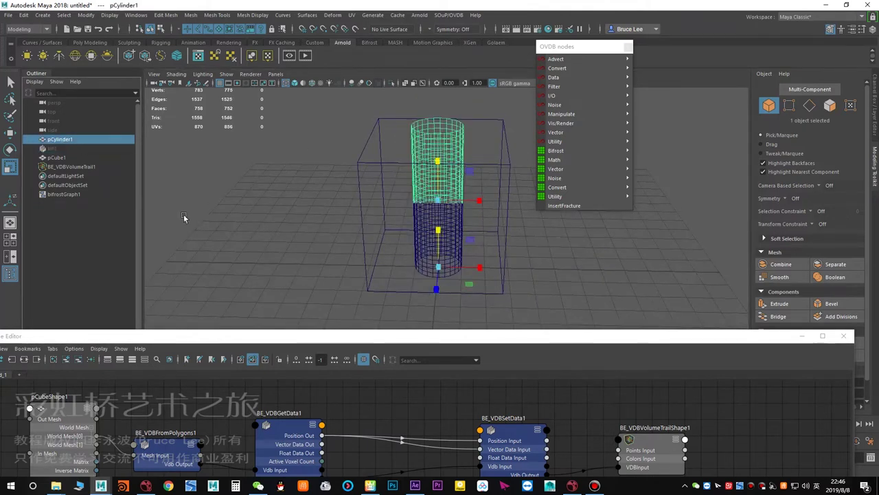
- Add pCylinder1 to the node graph and show all attributes of pCylinderShape1
drag(309, 337, 295, 249)
middle_drag(89, 143, 310, 304)
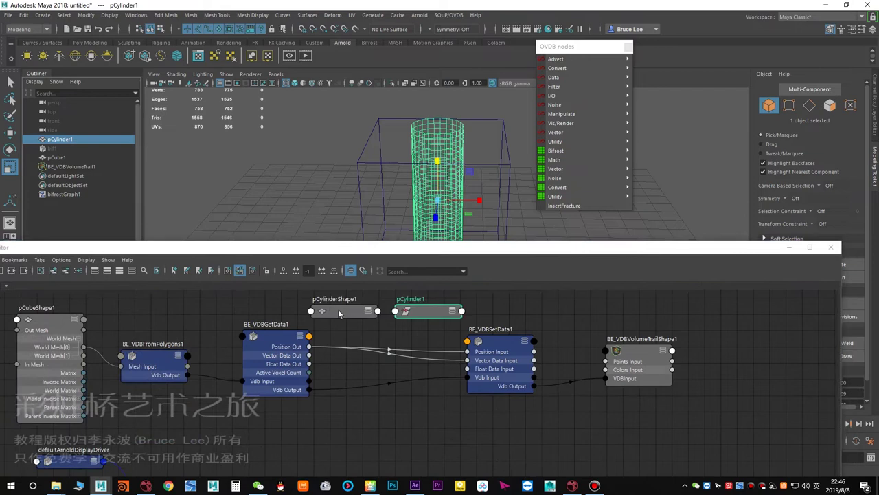
click(66, 272)
drag(355, 314, 510, 300)
key(3)
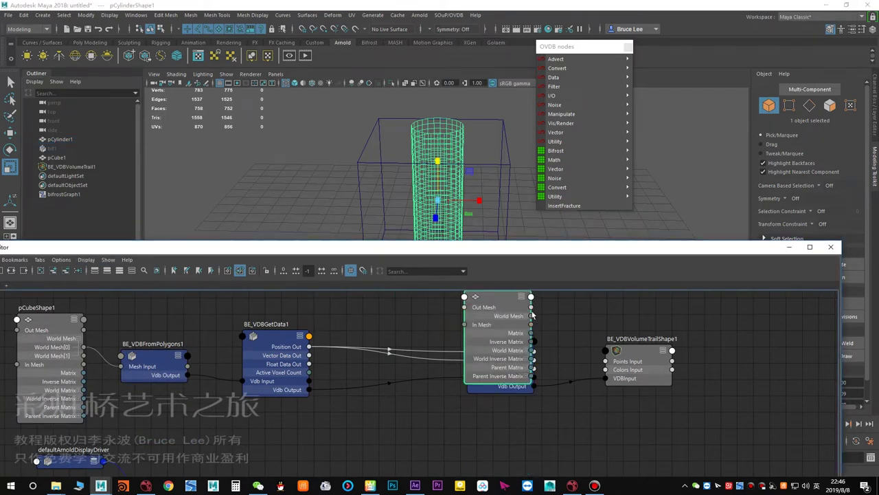
- Expand pCylinderShape1's World Mesh outputs and move the node above BE_VDBSetData1
click(527, 317)
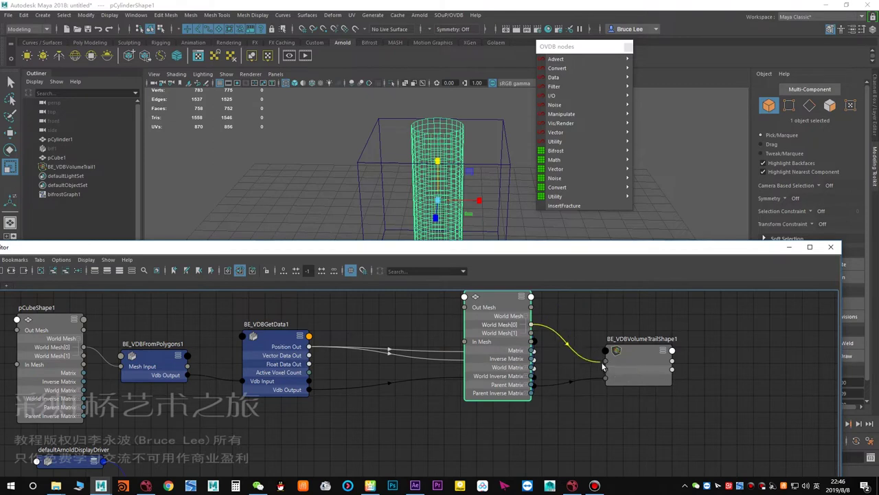
drag(575, 333, 571, 335)
drag(474, 349, 424, 284)
alt+middle_drag(385, 374, 384, 436)
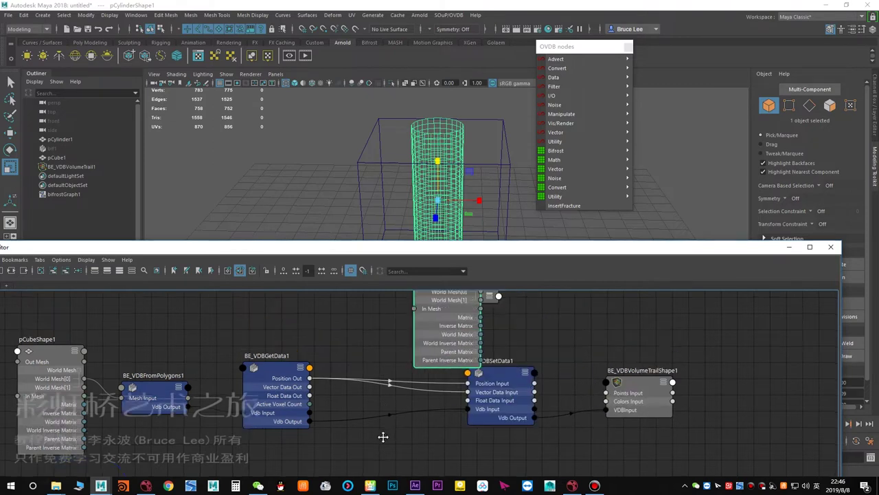
- Create a BE_GetPoints node, place it beside pCylinderShape1 and show its full list of attributes
mouse_move(567, 180)
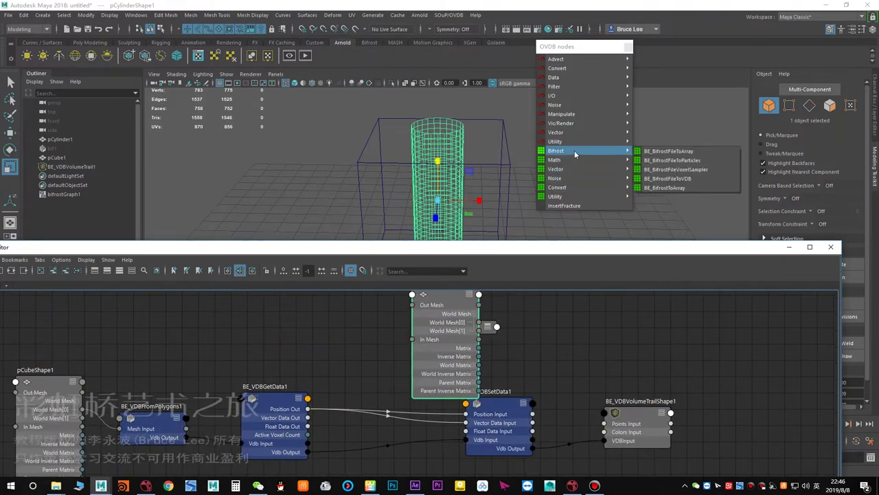
mouse_move(568, 198)
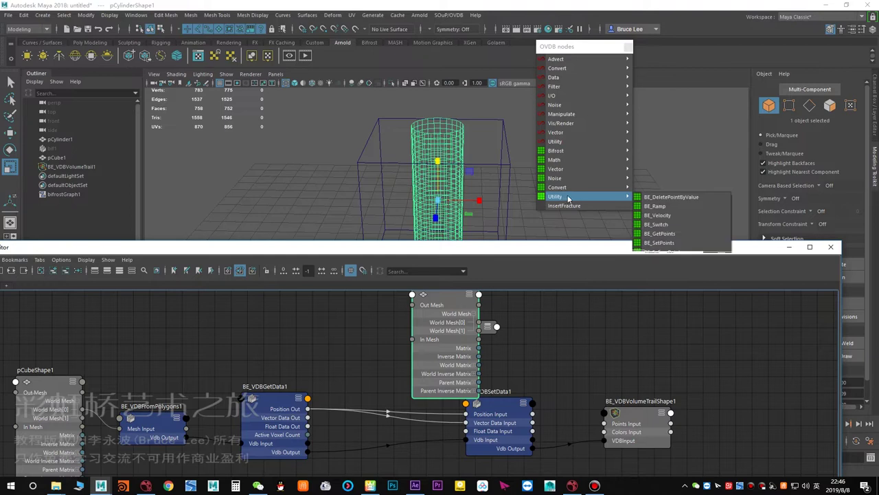
click(659, 234)
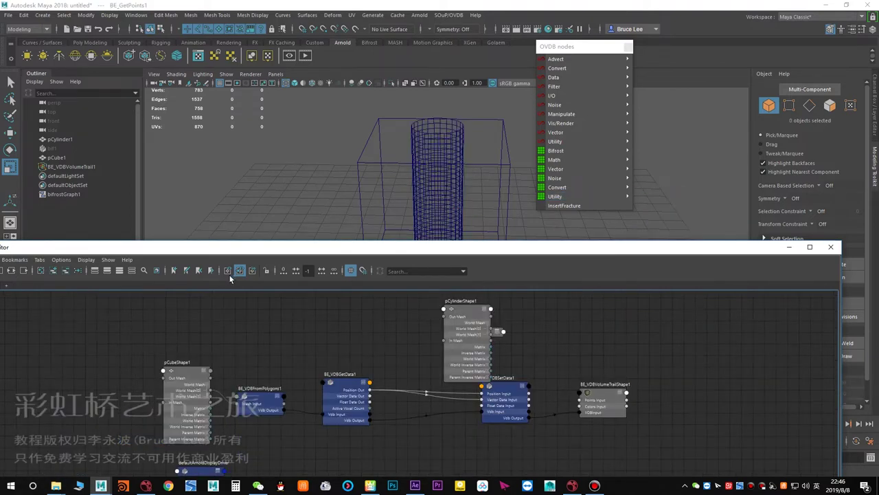
scroll(451, 343, down, 3)
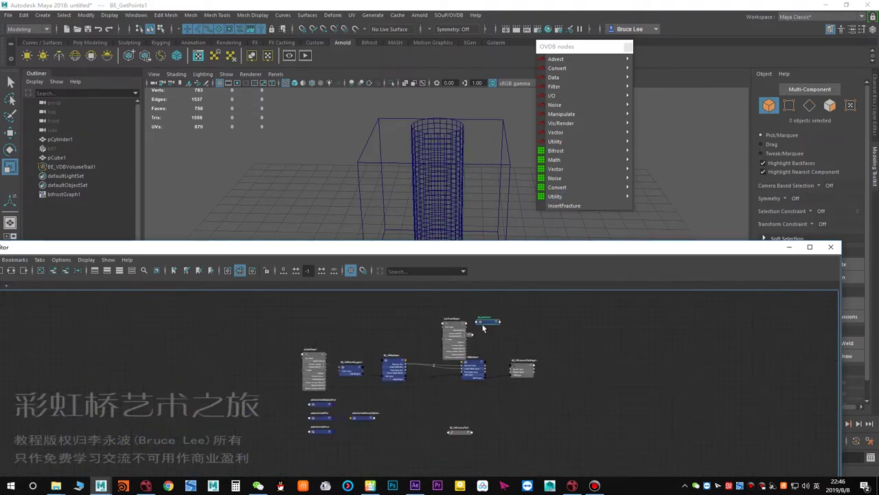
scroll(486, 329, up, 4)
key(2)
key(3)
scroll(491, 340, down, 1)
drag(478, 342, 487, 357)
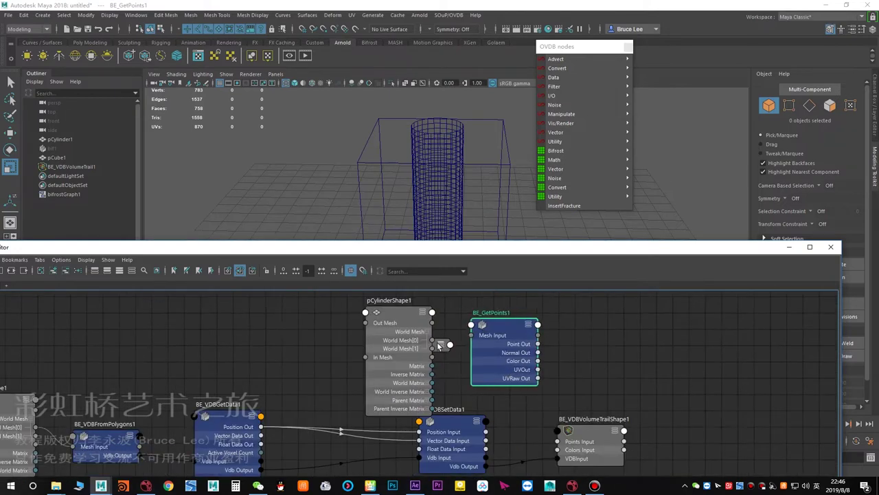
- Feed pCylinderShape1's World Mesh[0] into BE_GetPoints1's Mesh Input and its Point Out into BE_VDBVolumeTrailShape1's Points Input
alt+middle_drag(550, 375, 538, 324)
click(547, 391)
drag(576, 390, 603, 395)
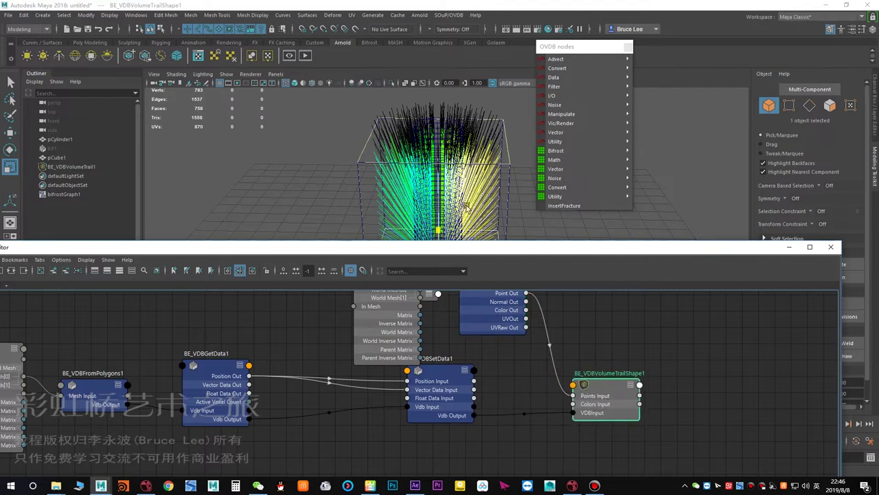
mouse_move(453, 191)
alt+mouse_down()
mouse_move(397, 159)
mouse_move(428, 158)
mouse_move(398, 145)
alt+mouse_up()
- Arrange pCylinderShape1 and BE_GetPoints1 in a row above the VDB nodes, leaving free space beside them
alt+middle_drag(347, 429, 358, 424)
drag(417, 311, 285, 273)
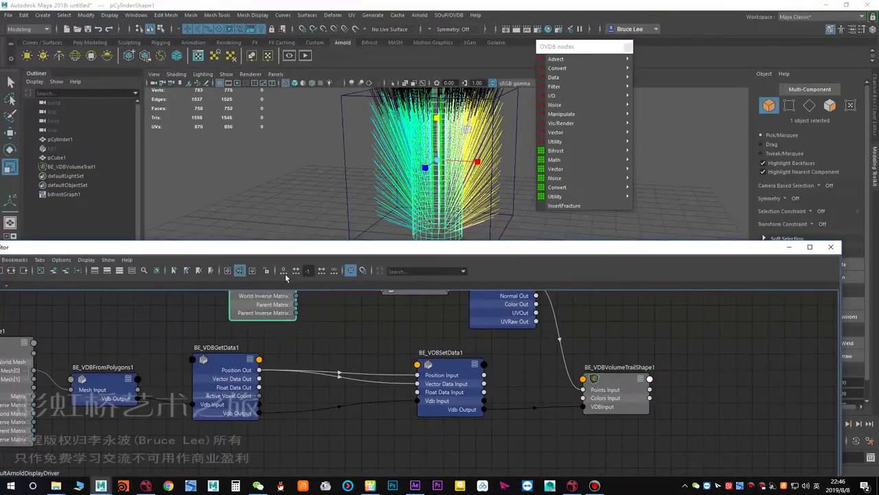
scroll(414, 374, down, 3)
alt+middle_drag(368, 334, 373, 357)
scroll(373, 360, up, 2)
drag(342, 348, 305, 324)
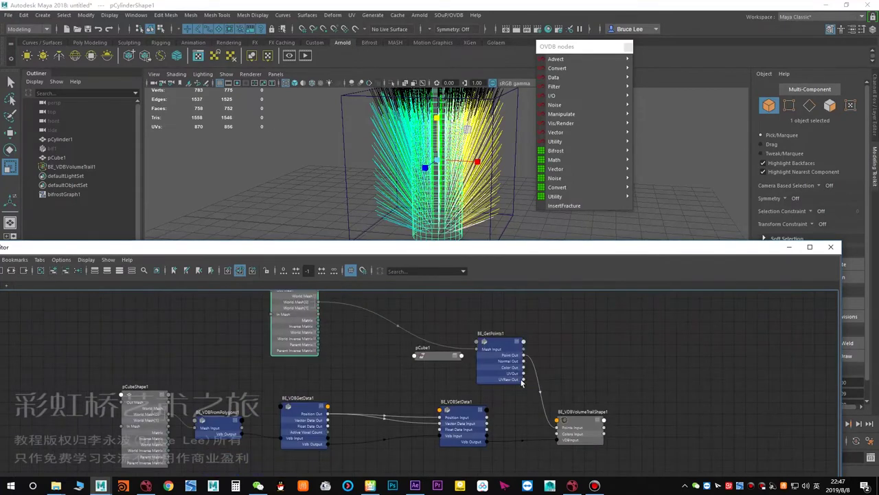
drag(498, 362, 363, 293)
alt+middle_drag(351, 340, 377, 384)
drag(309, 347, 252, 311)
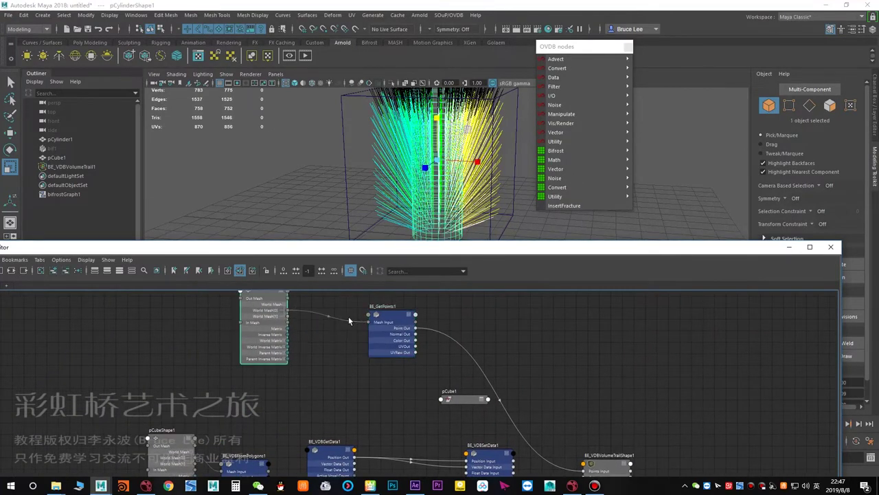
drag(369, 332, 348, 334)
drag(270, 334, 269, 335)
click(420, 399)
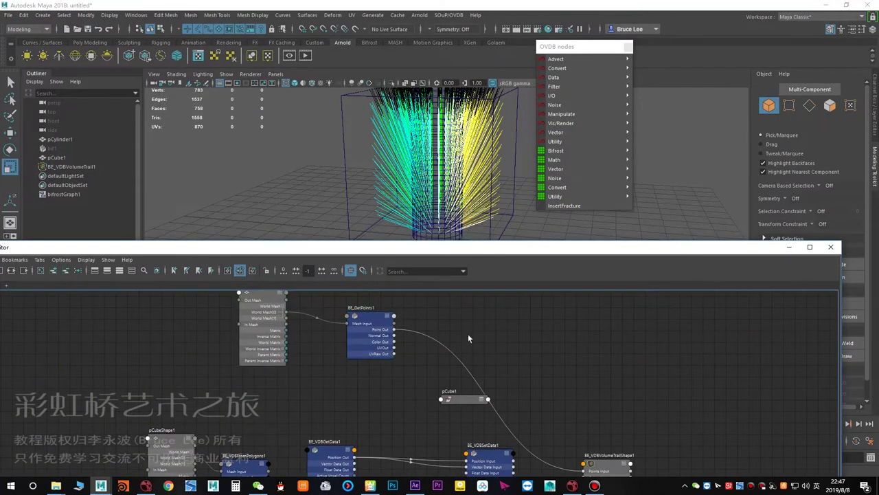
- Close the floating OVDB nodes list and create a SOuP kdTree node
drag(599, 48, 629, 49)
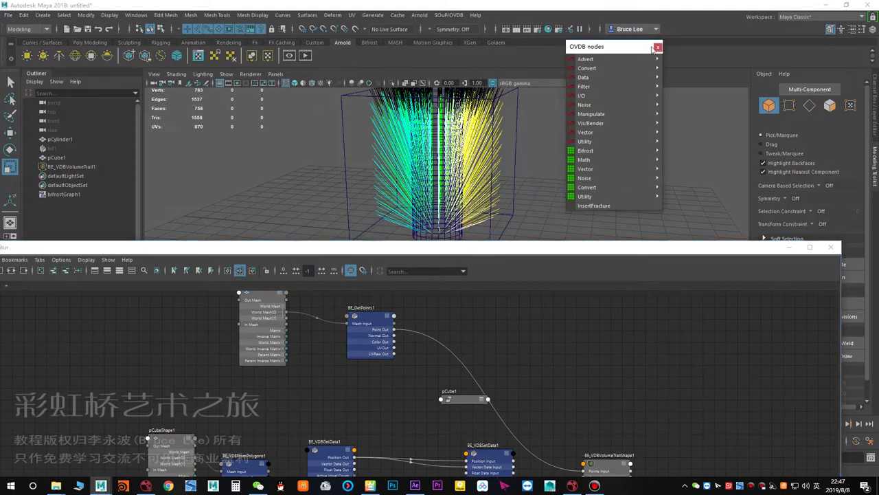
click(658, 47)
click(449, 14)
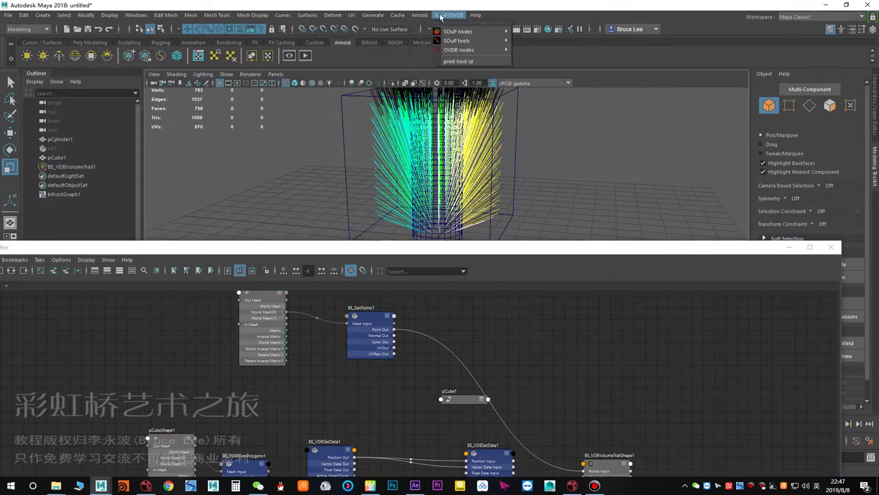
mouse_move(477, 38)
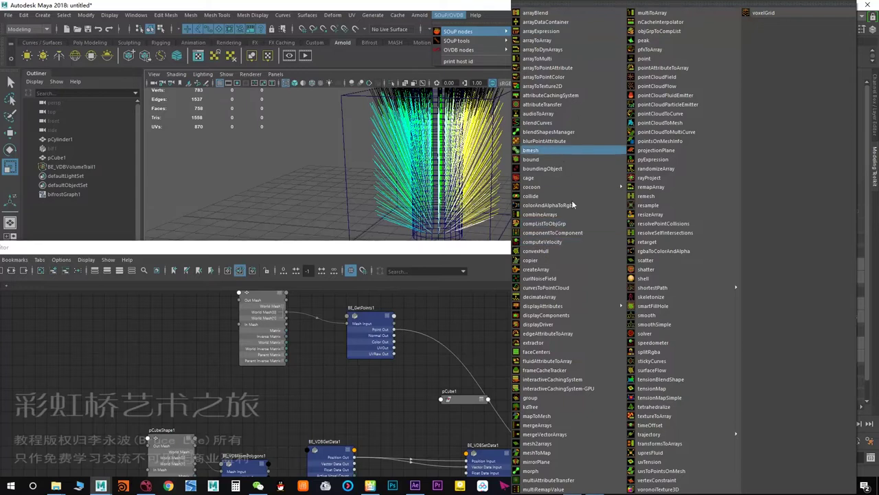
click(543, 406)
- Place kdTree1 beside BE_GetPoints1 and show its full list of attributes
scroll(482, 372, down, 8)
scroll(467, 425, up, 4)
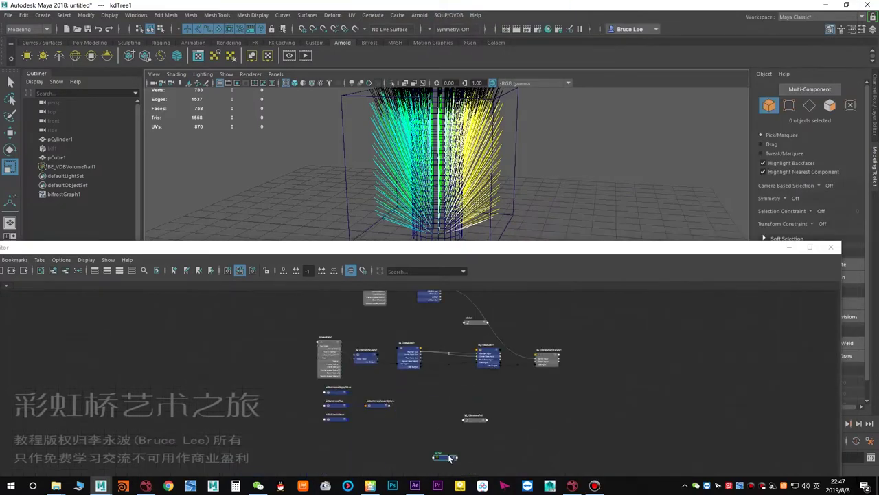
drag(450, 456, 504, 316)
scroll(503, 317, up, 5)
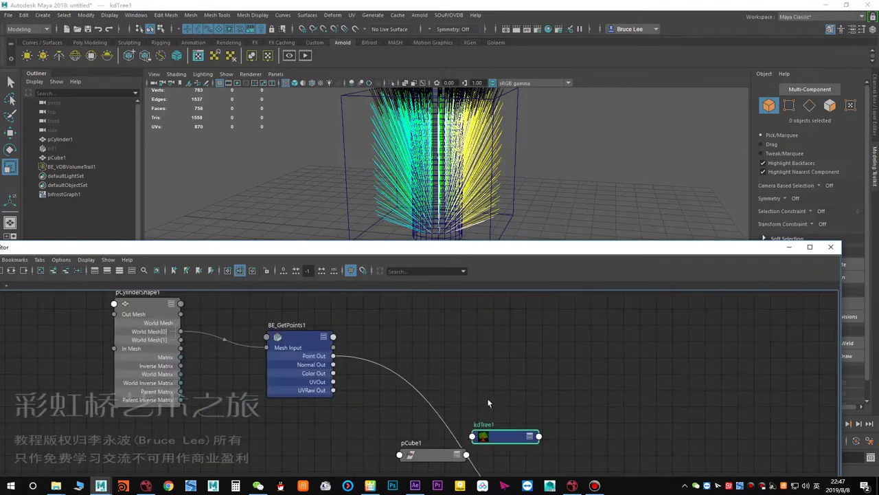
scroll(507, 439, down, 3)
drag(505, 437, 507, 342)
key(3)
scroll(472, 362, up, 3)
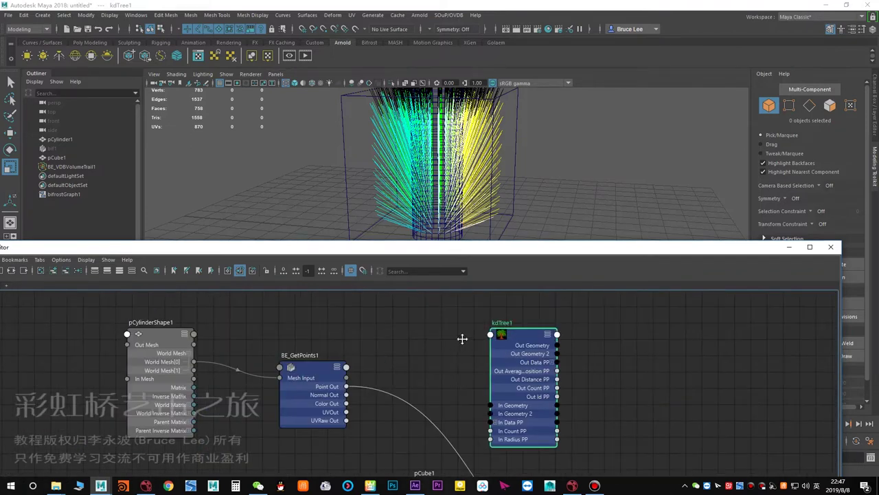
- Connect BE_GetPoints1's Point Out to kdTree1's In Geometry
click(371, 350)
alt+middle_drag(463, 339, 398, 300)
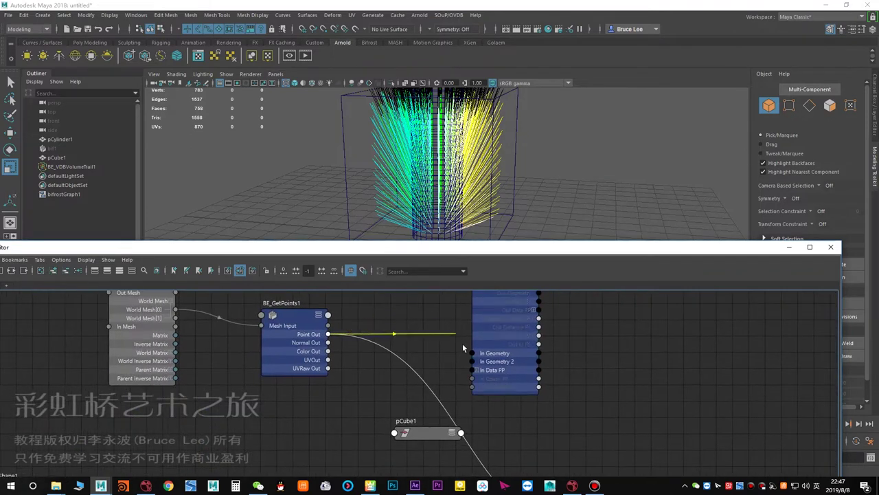
click(472, 353)
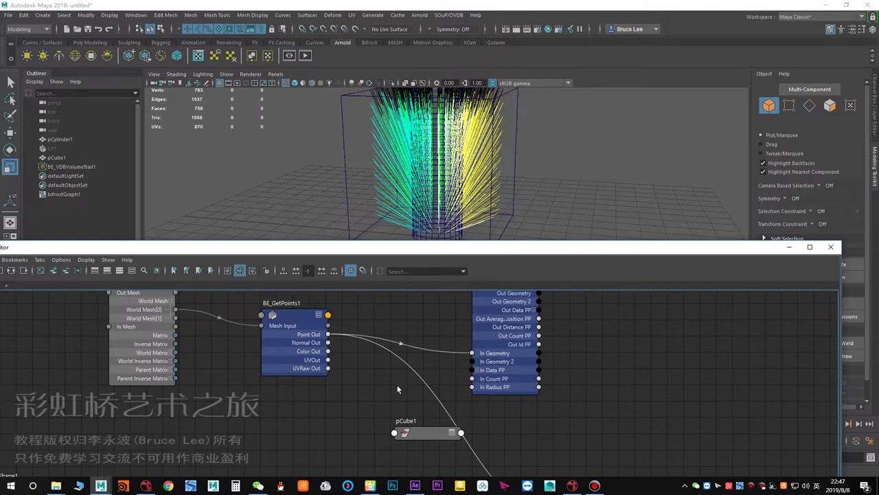
- Connect BE_VDBGetData1's Position Out to kdTree1's In Geometry 2
alt+middle_drag(397, 386, 398, 371)
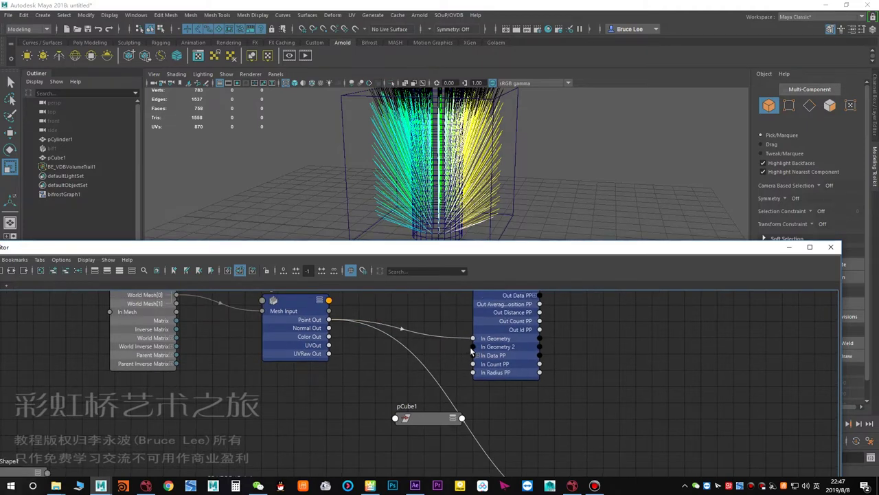
alt+middle_drag(347, 394, 397, 348)
scroll(373, 371, down, 3)
drag(397, 350, 382, 352)
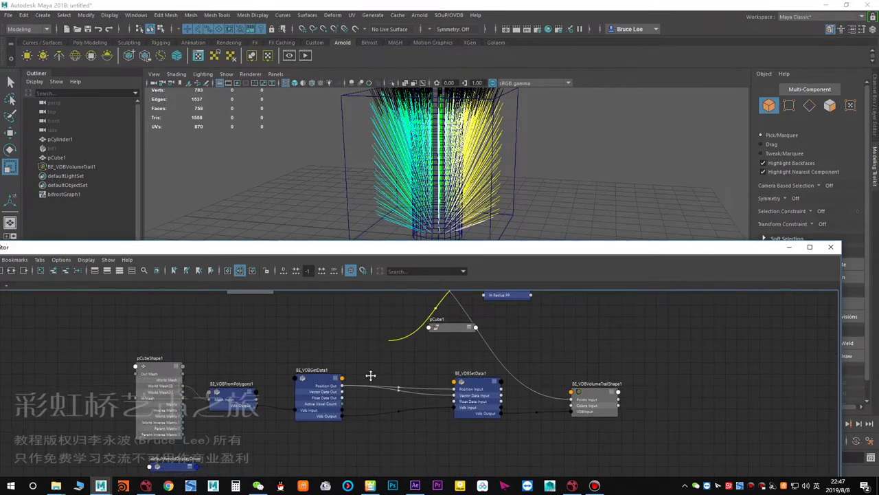
alt+middle_drag(390, 336, 309, 447)
scroll(340, 412, up, 3)
click(333, 416)
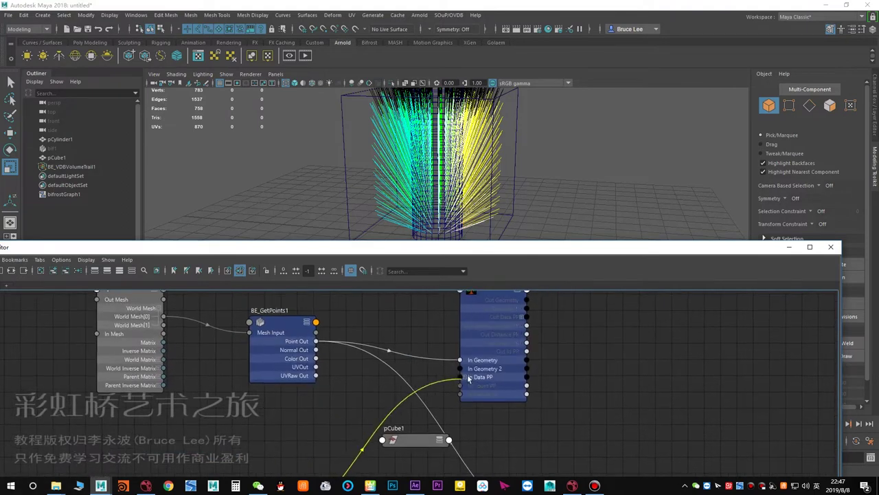
click(462, 371)
- Expand kdTree1's In Data PP input to expose In Data PP[0] and review the node's connections
alt+middle_drag(422, 394, 404, 395)
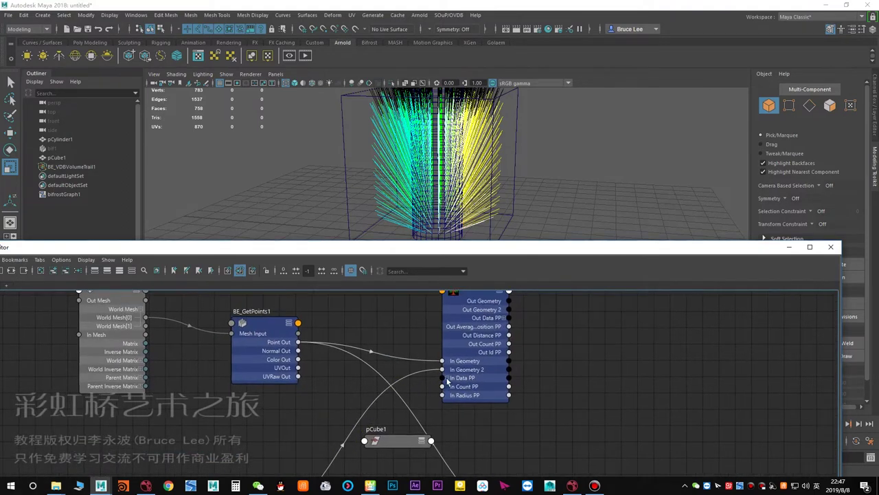
click(447, 378)
alt+middle_drag(500, 426, 460, 421)
scroll(451, 385, down, 3)
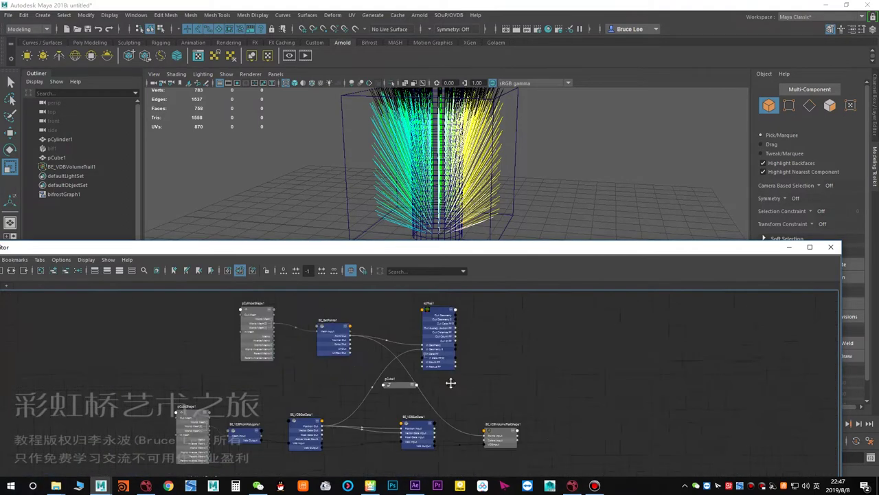
scroll(450, 377, up, 3)
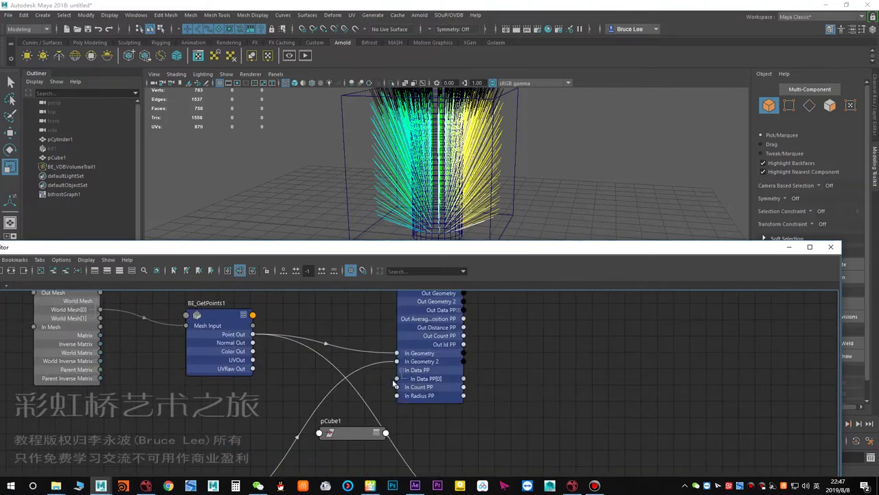
alt+middle_drag(504, 389, 528, 382)
scroll(516, 378, down, 2)
scroll(521, 354, up, 1)
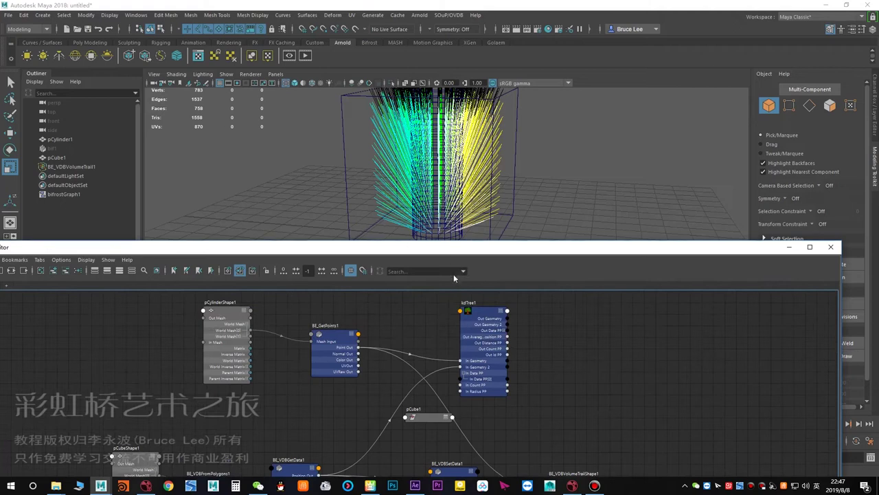
- Unhide bif1 and move it along X to about 5.81, beside the cube
drag(446, 246, 453, 274)
click(68, 149)
key(shift+h)
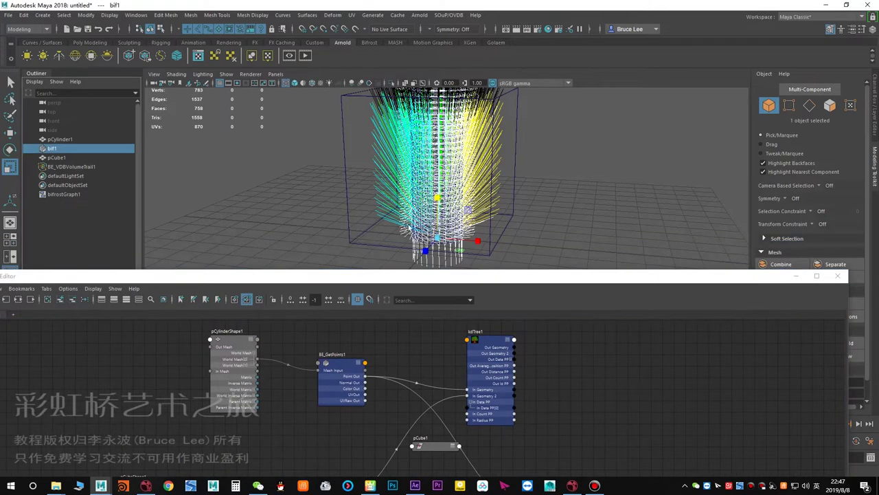
key(w)
drag(477, 243, 630, 246)
alt+drag(506, 222, 446, 291)
- Minimize the Node Editor and compare bif1's point vectors with the coloured volume trail around the cylinder
click(796, 276)
click(451, 323)
alt+middle_drag(520, 244, 489, 286)
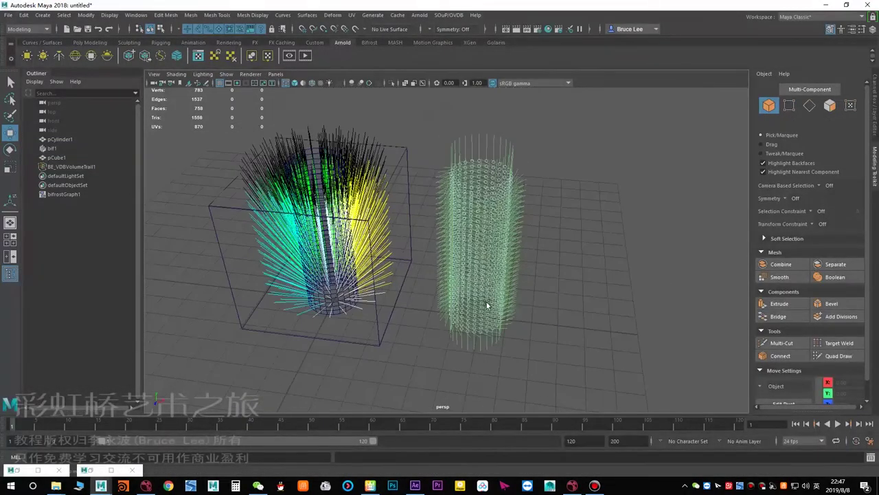
click(58, 148)
scroll(430, 287, up, 3)
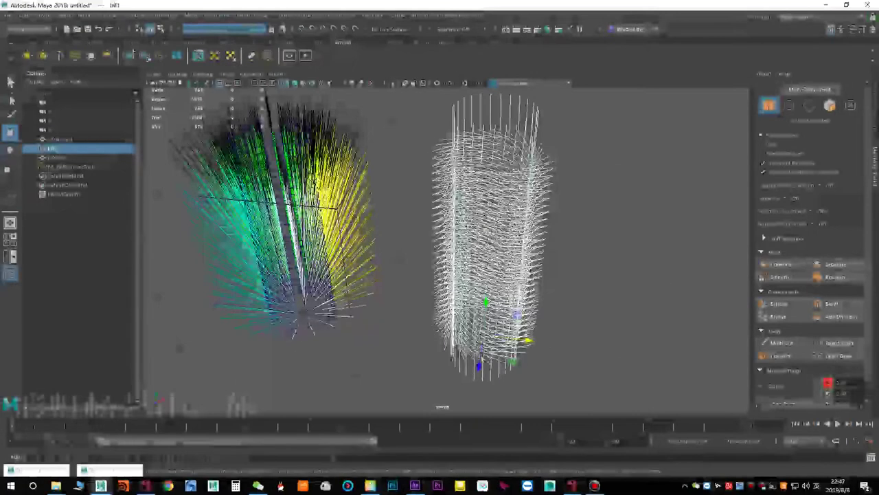
alt+drag(444, 326, 444, 311)
alt+middle_drag(453, 323, 588, 344)
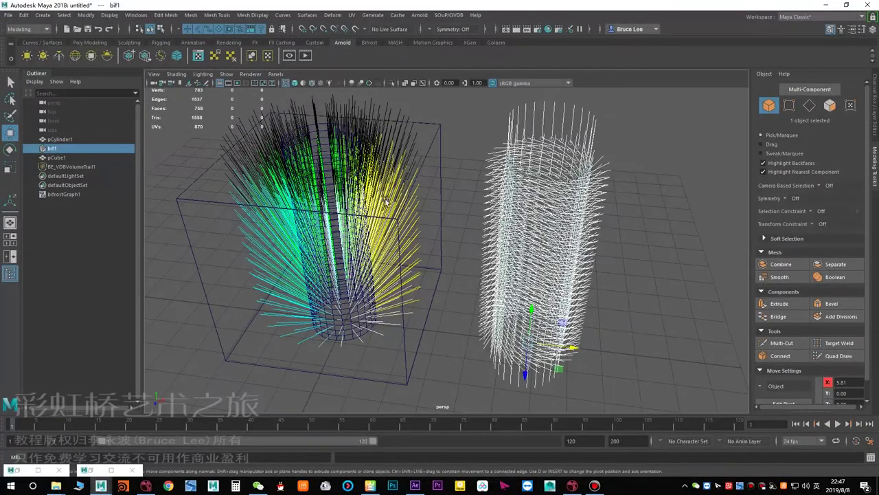
alt+drag(362, 252, 390, 268)
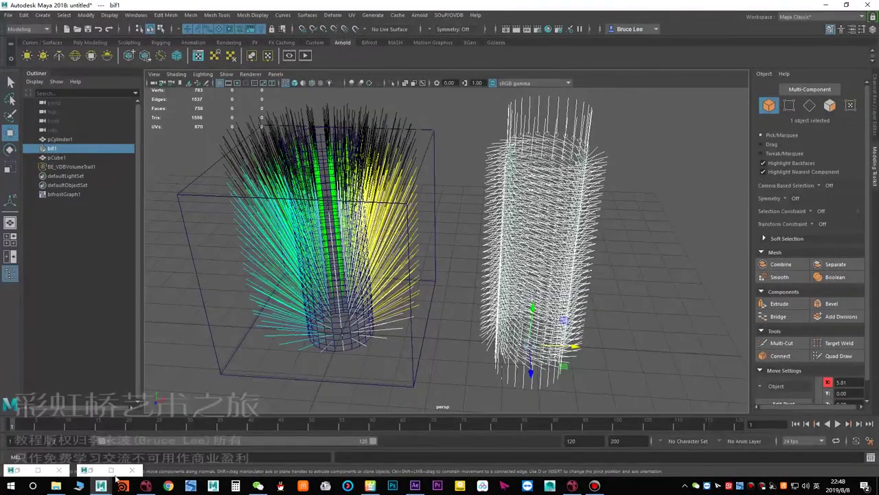
- Restore the Bifrost Graph Editor, add a set_point_position node and place it above set_point_normal and point_scope
click(39, 472)
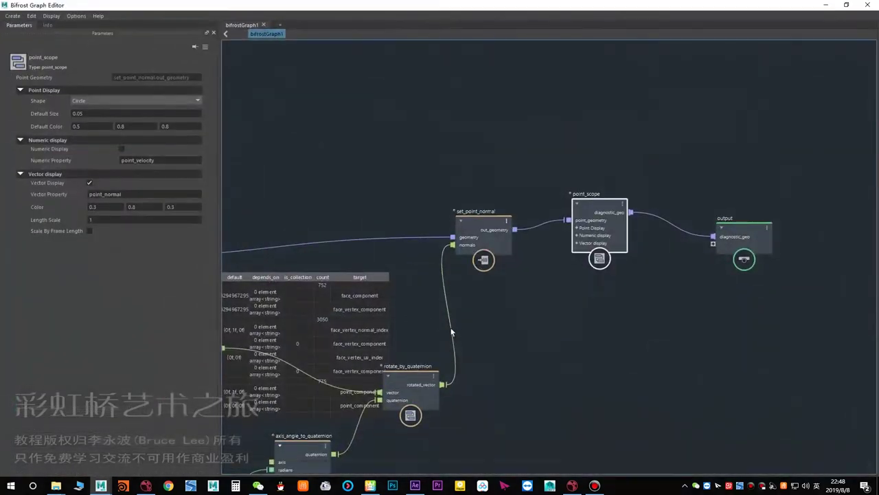
scroll(461, 333, down, 2)
scroll(484, 347, down, 2)
alt+middle_drag(403, 350, 530, 323)
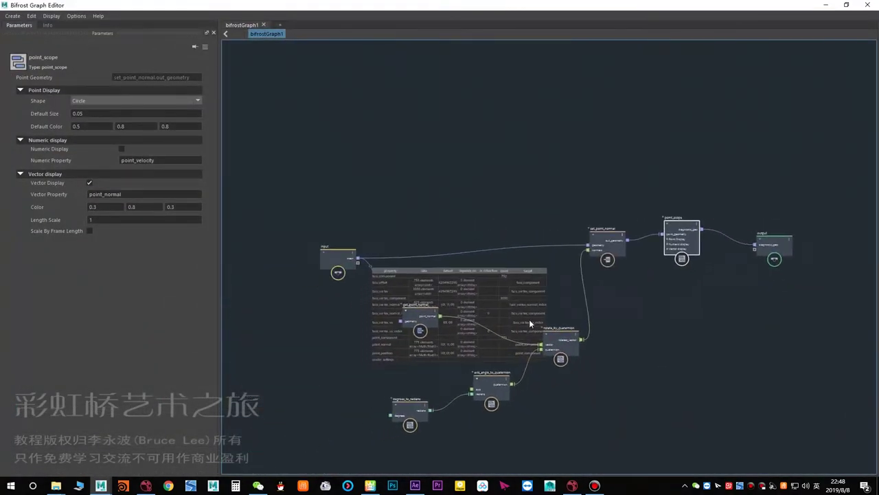
alt+middle_drag(677, 242, 565, 241)
alt+middle_drag(577, 293, 596, 298)
click(532, 273)
scroll(553, 304, up, 2)
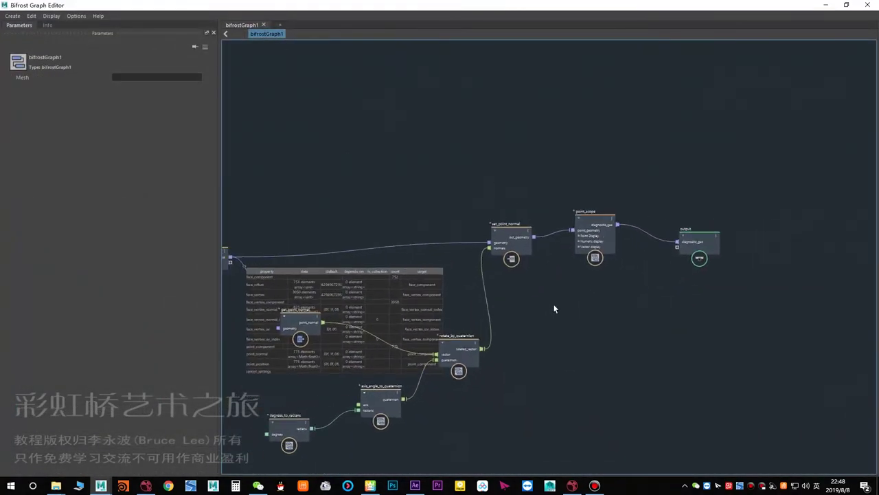
key(Tab)
text(spp)
click(520, 319)
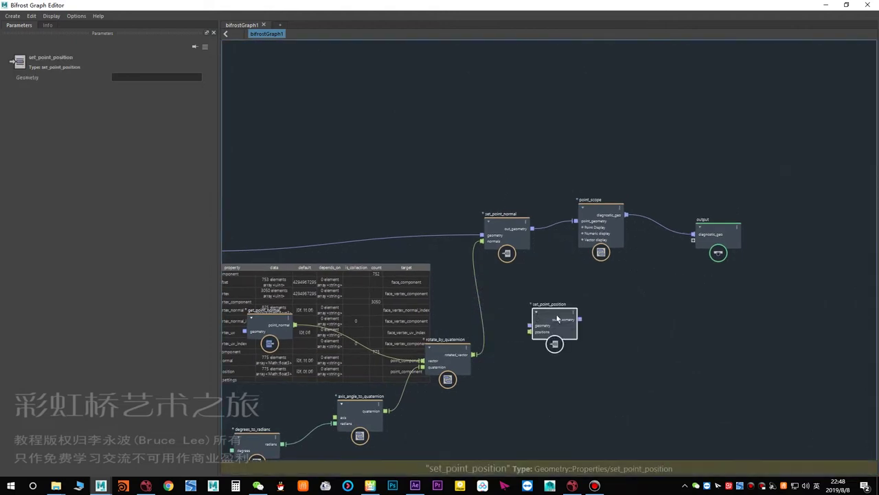
drag(557, 319, 577, 144)
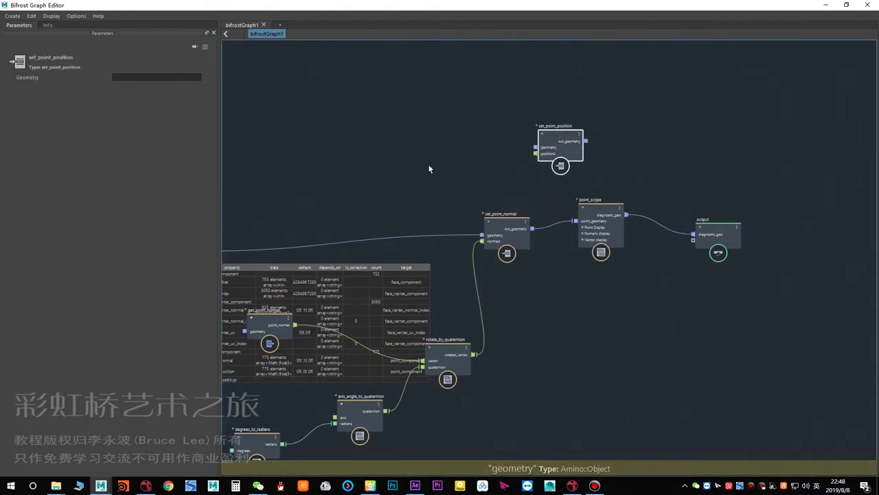
- Connect the input mesh to set_point_position's geometry and rotate_by_quaternion's rotated_vector to its positions
alt+middle_drag(430, 169, 546, 159)
click(503, 175)
alt+middle_drag(613, 160, 524, 184)
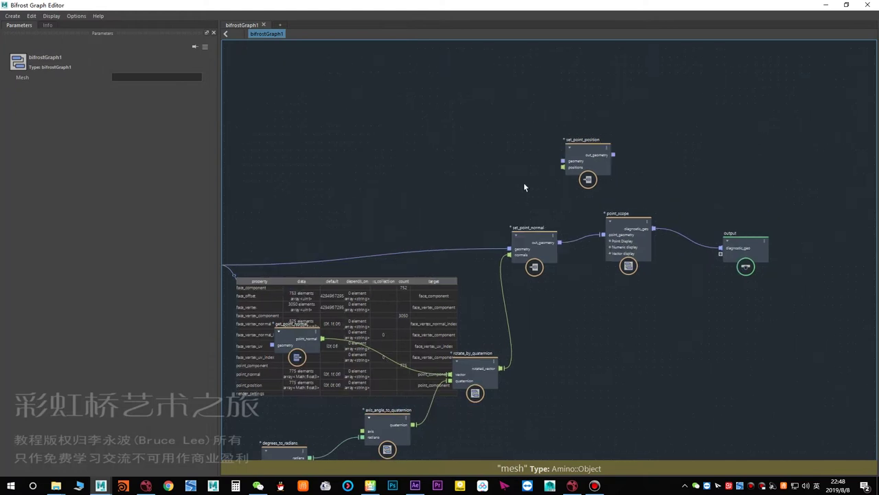
alt+middle_drag(384, 200, 425, 197)
drag(259, 262, 605, 158)
drag(591, 342, 543, 365)
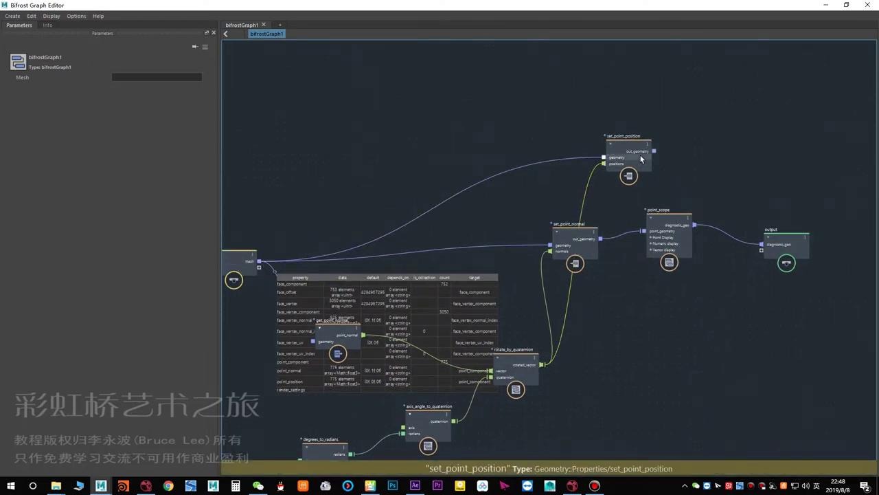
- Connect set_point_position's out_geometry to a new port on the graph's output node
alt+middle_drag(672, 158, 554, 192)
drag(507, 188, 560, 143)
alt+middle_drag(602, 183, 552, 218)
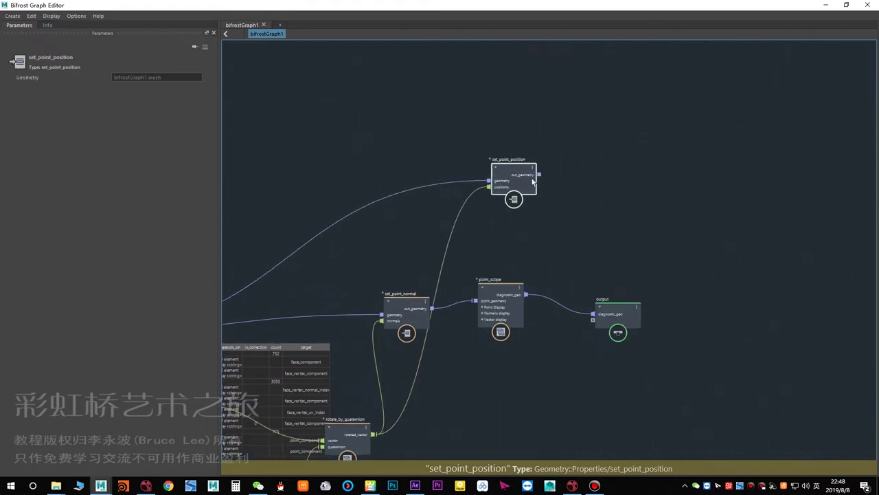
drag(539, 175, 594, 318)
middle_drag(613, 249, 616, 279)
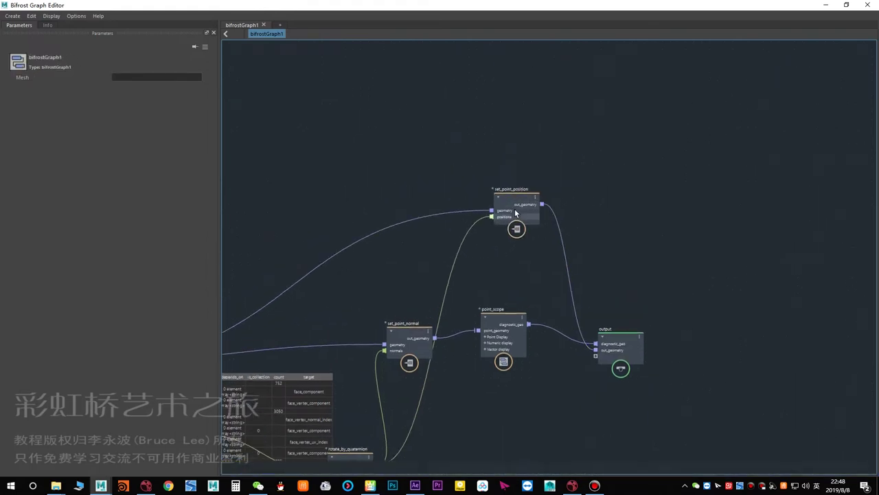
- Hide the Bifrost Graph Editor and examine the bif2 shape at the base of the cylinder in the viewport
click(827, 4)
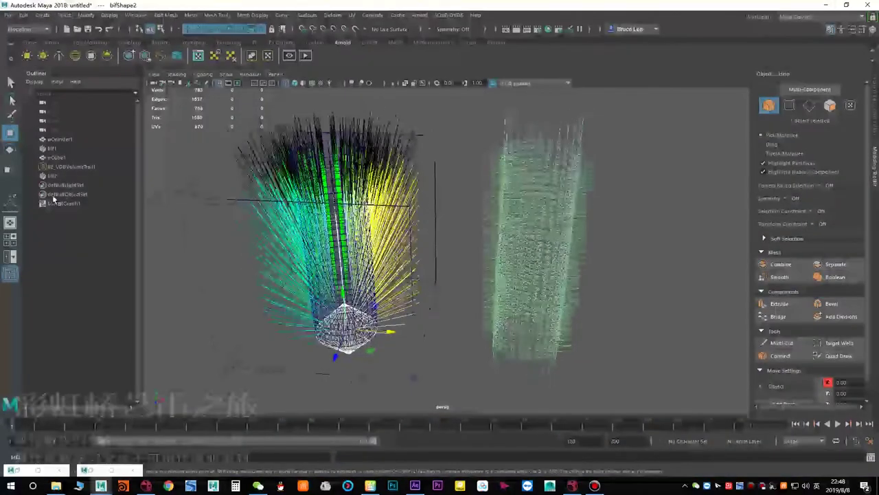
alt+drag(330, 303, 433, 215)
alt+middle_drag(433, 215, 533, 129)
alt+right_drag(532, 128, 592, 319)
alt+drag(436, 257, 378, 270)
alt+right_drag(378, 270, 374, 269)
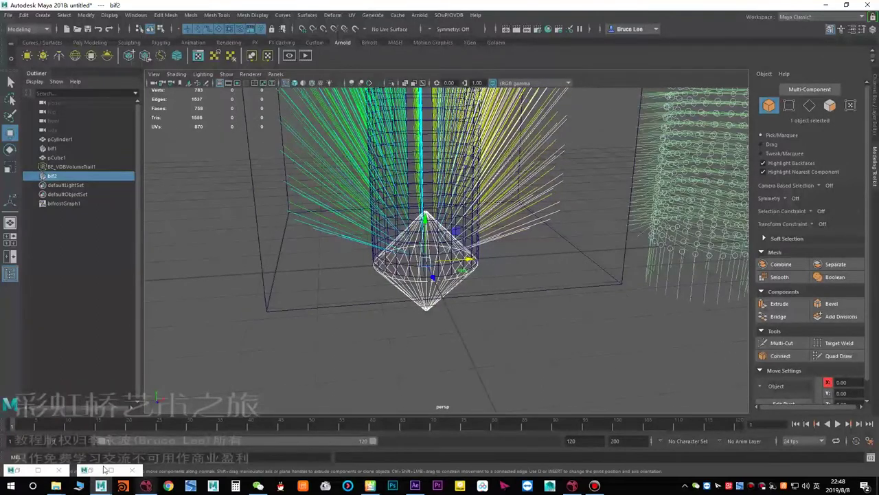
- Graph bif2 and bifShape2 in a new Node Editor tab, with bifShape2 set apart and its attributes expanded
click(112, 470)
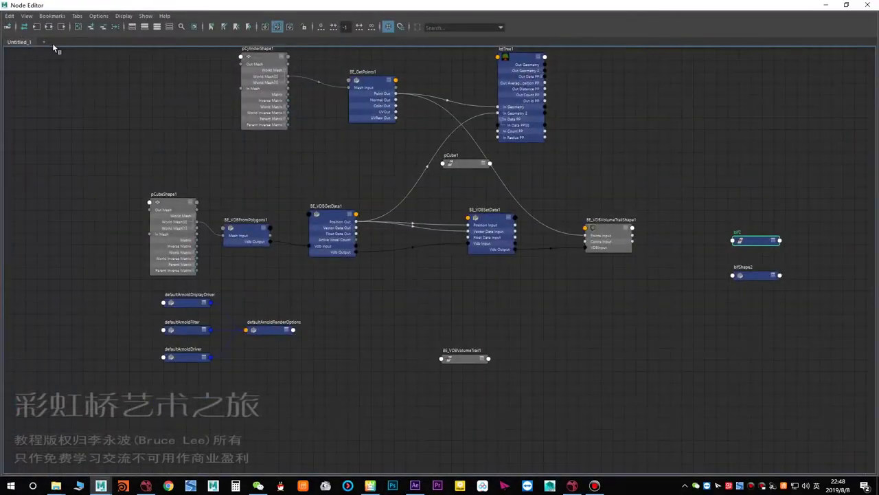
click(44, 42)
double_click(97, 4)
drag(120, 33, 233, 33)
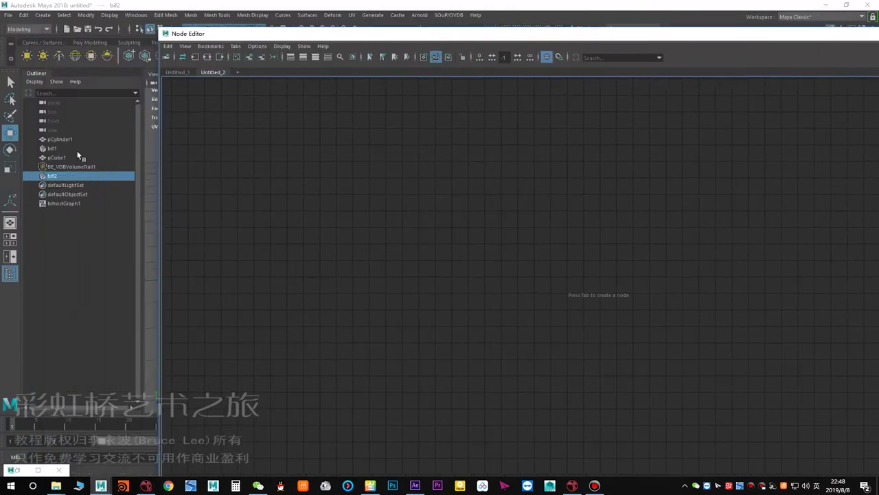
click(249, 59)
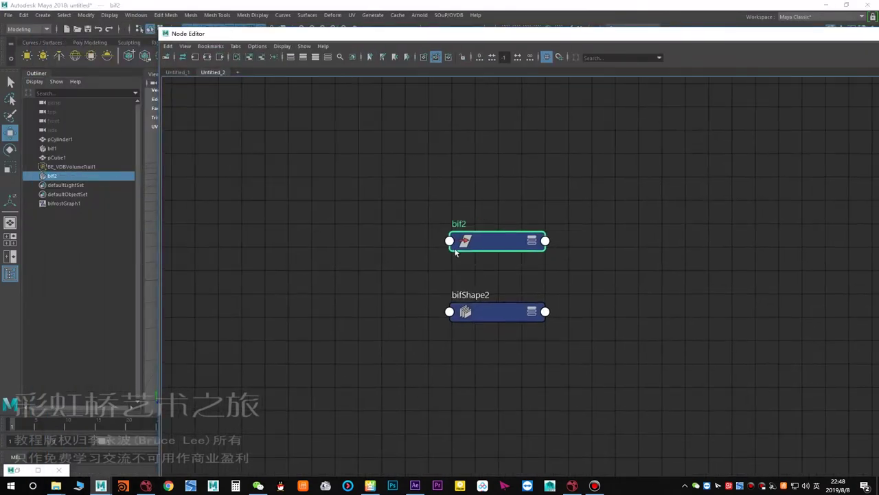
drag(504, 314, 297, 221)
key(3)
- Create a bifrostGeoToMaya node, place it below bif2 and expand its attributes
click(393, 246)
key(Tab)
text(bif)
key(Down)
key(Down)
key(Down)
key(Down)
key(Down)
key(Down)
key(Down)
key(Down)
key(Down)
key(Down)
key(Down)
key(Up)
key(Up)
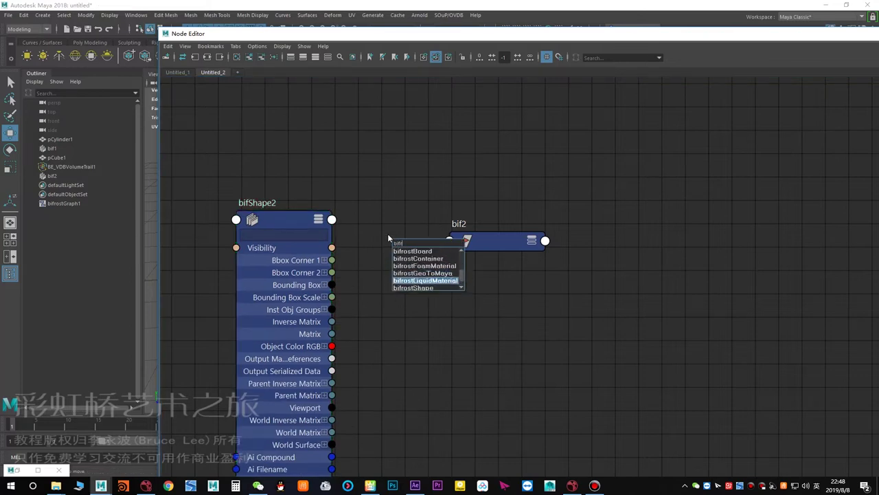
key(Return)
drag(431, 252, 469, 301)
key(3)
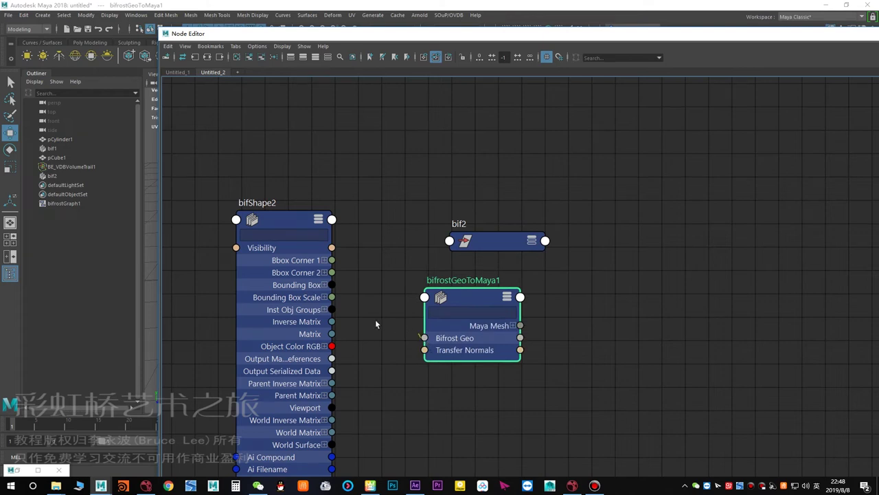
- Connect bifShape2's World Surface[0] to the Bifrost Geo input of the bifrostGeoToMaya node
alt+middle_drag(370, 335, 382, 281)
click(341, 392)
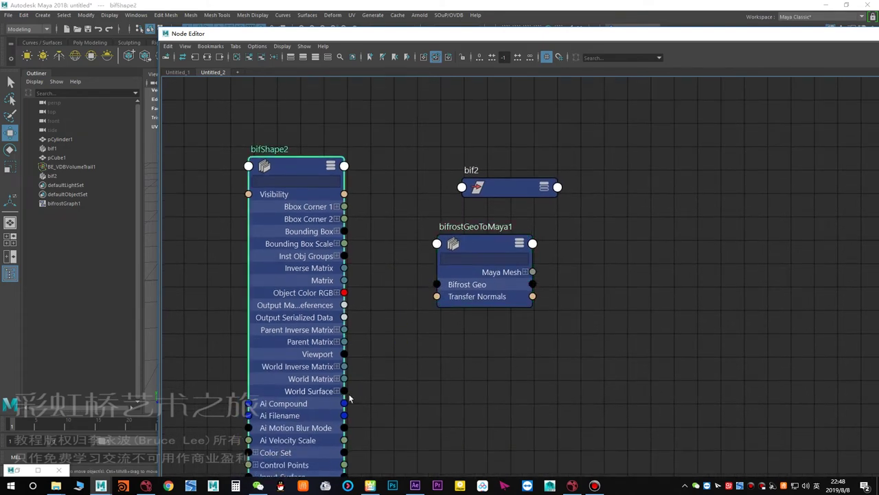
click(337, 391)
drag(414, 308, 440, 283)
click(467, 296)
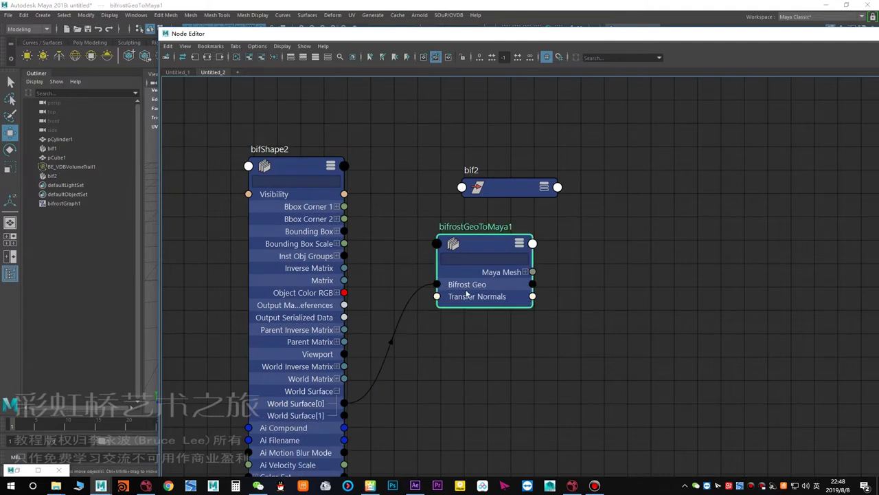
- Create a polygon sphere and add its nodes to the current Node Editor graph
drag(451, 36, 387, 299)
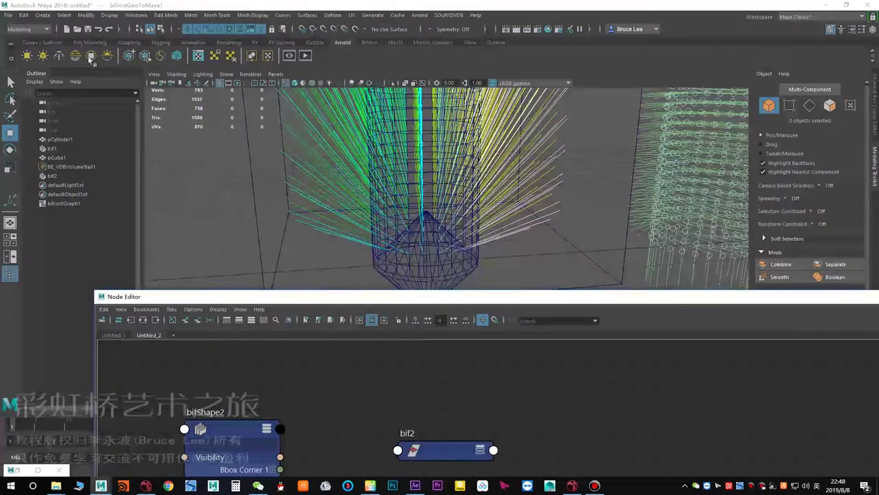
click(81, 43)
click(27, 55)
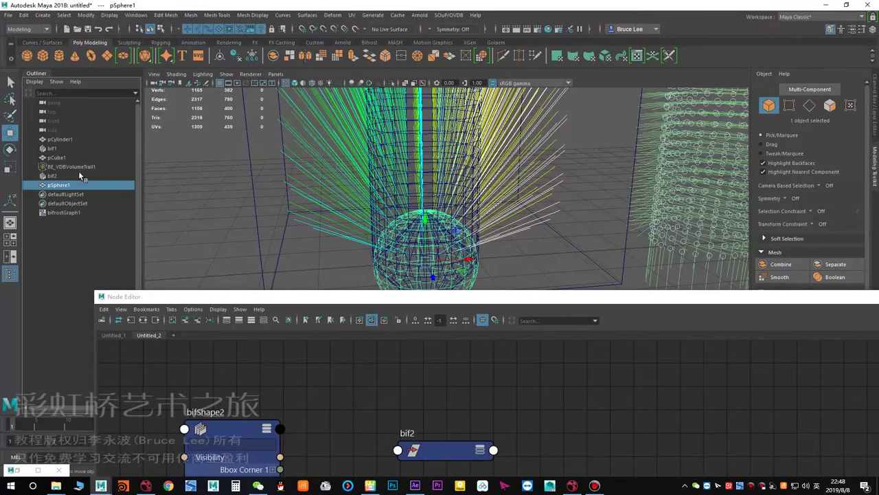
middle_drag(89, 194, 558, 381)
drag(557, 301, 516, 75)
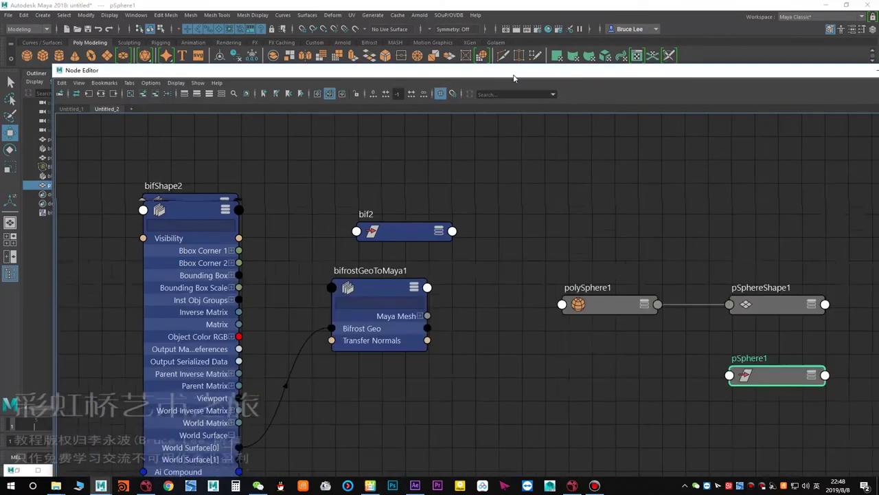
- Delete the polySphere1 node and connect bifrostGeoToMaya1's Maya Mesh[0] to pSphereShape1's In Mesh
click(617, 297)
key(Delete)
click(754, 303)
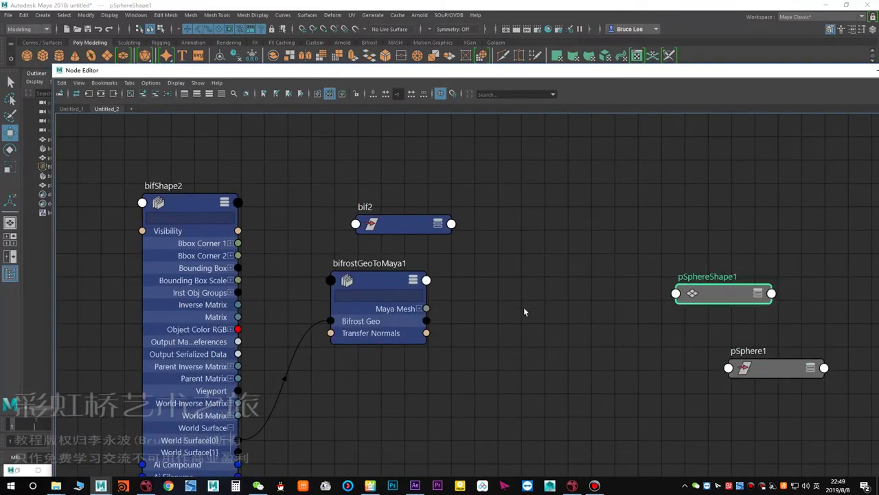
drag(754, 303, 522, 310)
key(3)
key(4)
click(420, 309)
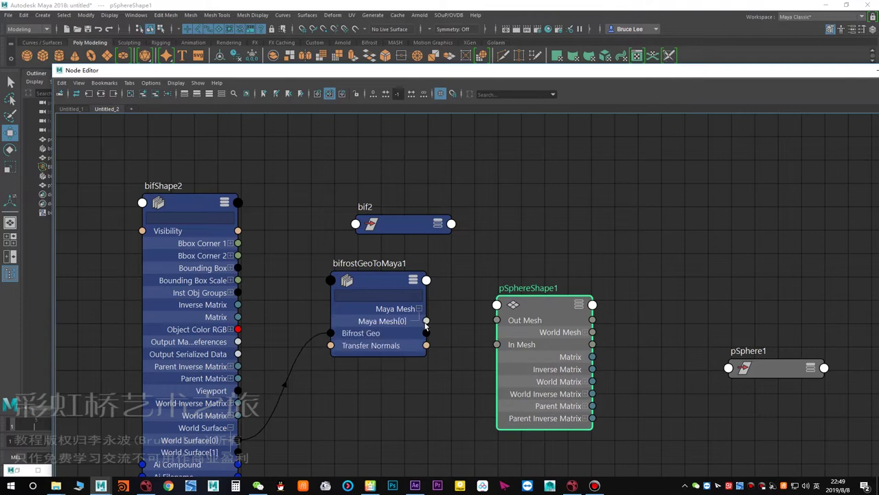
drag(426, 320, 498, 344)
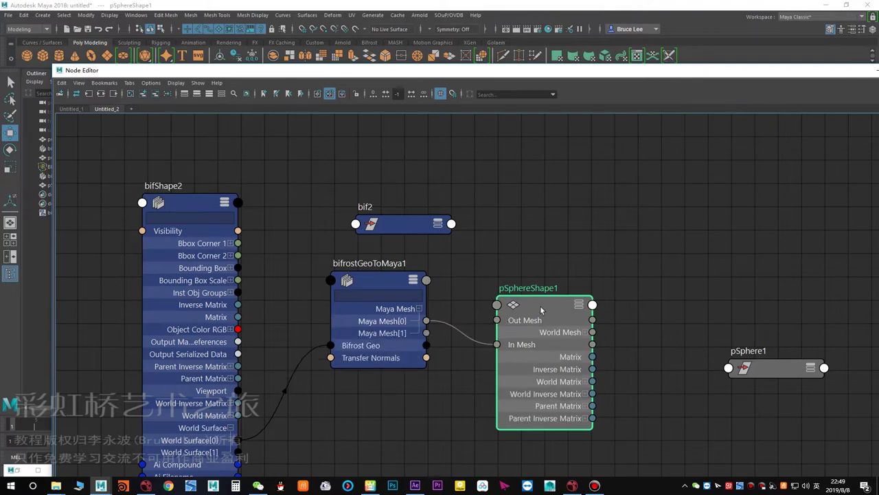
- Minimize the Node Editor and inspect bif2 against the converted mesh in the viewport
double_click(610, 74)
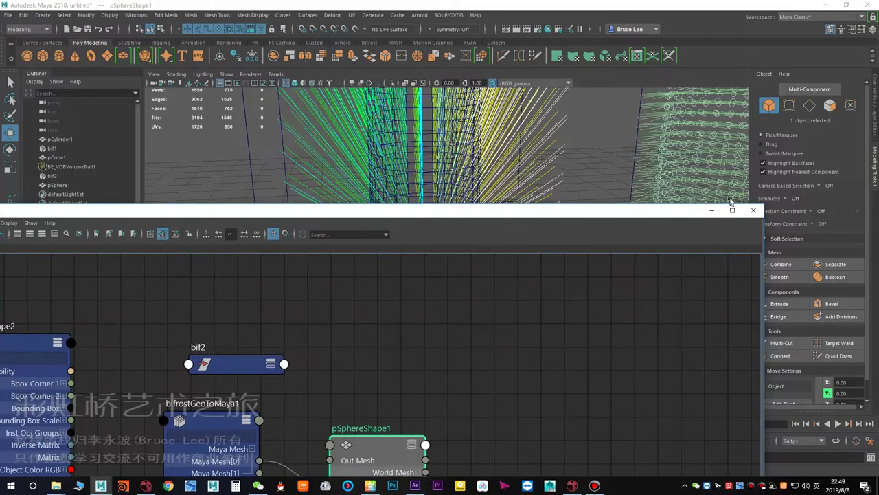
click(713, 211)
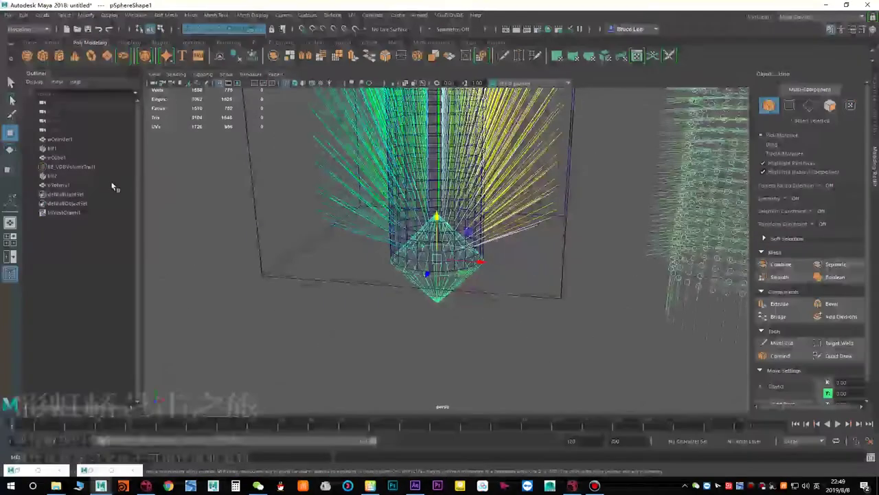
click(75, 176)
scroll(302, 227, down, 2)
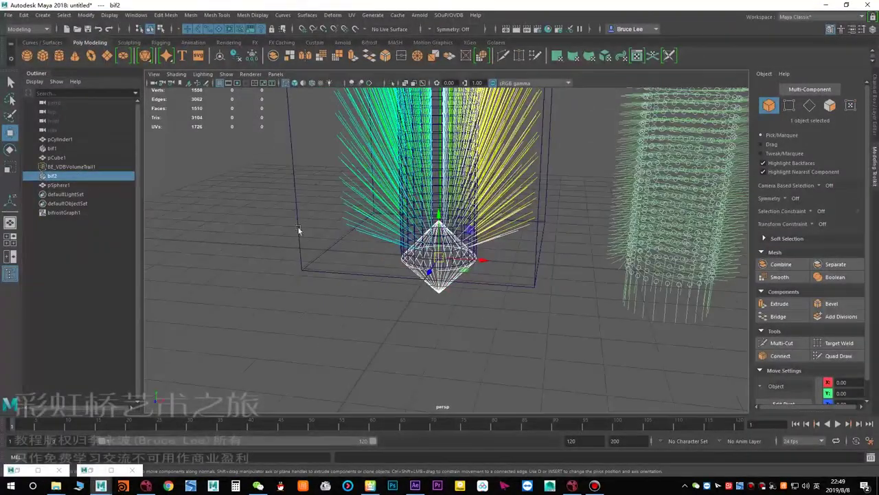
alt+drag(351, 208, 368, 226)
scroll(490, 274, up, 3)
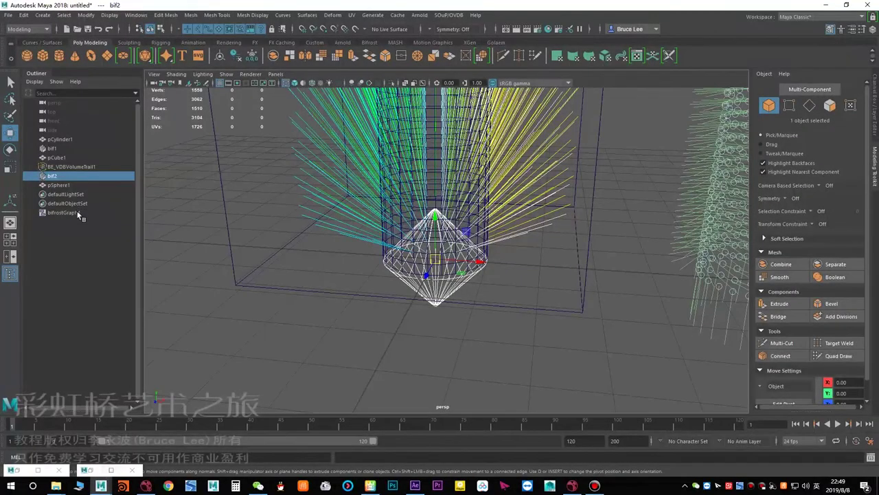
- Try moving pSphere1 along the X axis, and undo the move
click(67, 185)
alt+drag(370, 249, 331, 249)
key(e)
key(w)
key(ctrl+z)
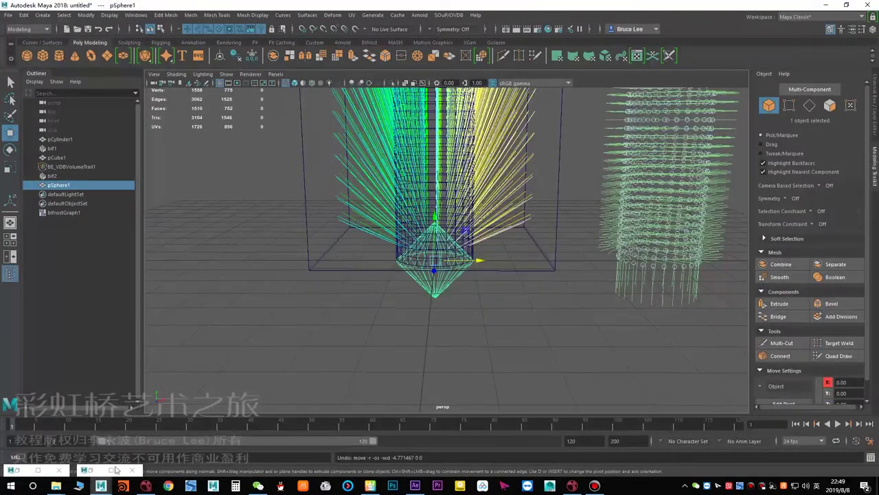
- Restore and maximize the Node Editor, and add pSphereShape1 to the Untitled_1 graph beside pCylinderShape1 with its attributes expanded
click(92, 470)
drag(381, 214, 507, 235)
double_click(507, 237)
click(496, 251)
scroll(496, 250, down, 3)
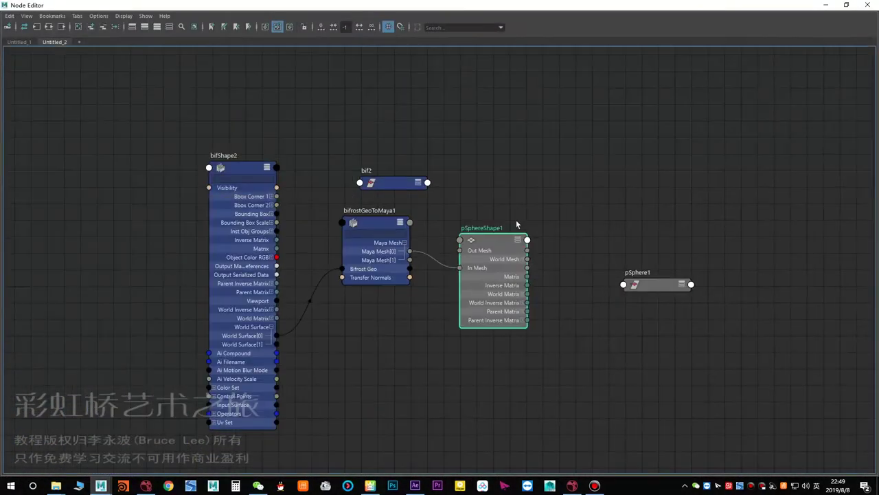
alt+middle_drag(510, 210, 391, 248)
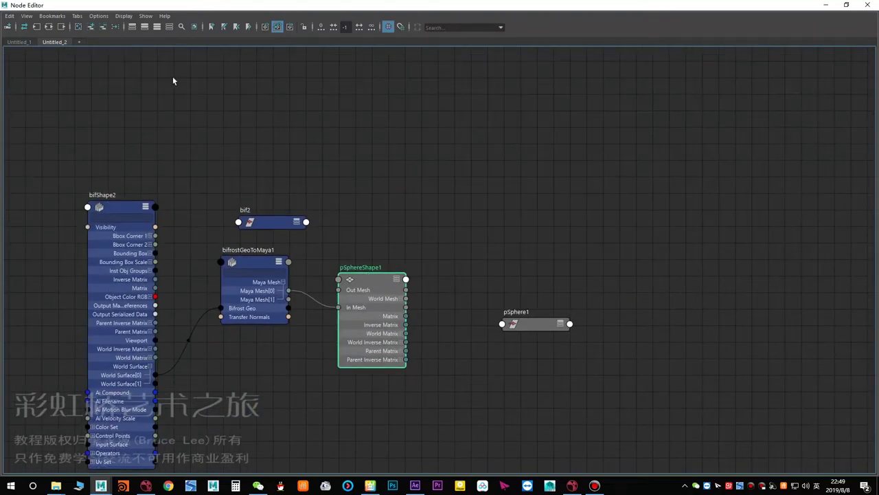
click(26, 43)
scroll(359, 226, down, 3)
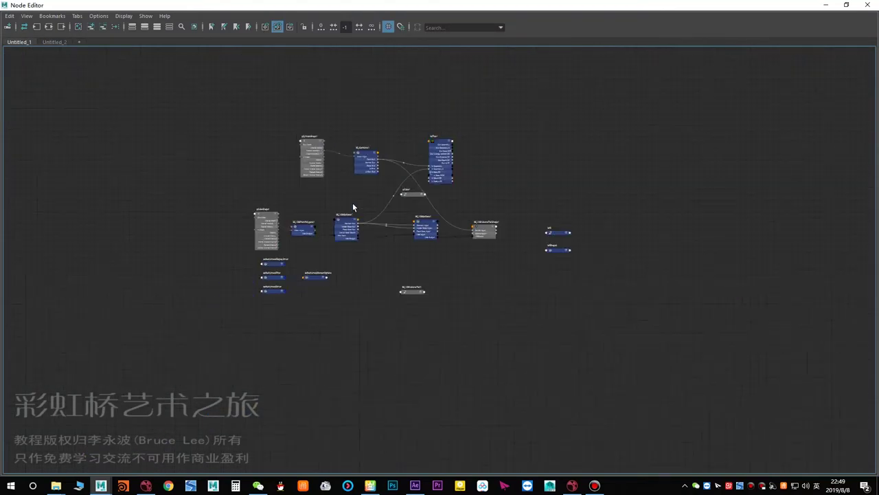
alt+middle_drag(353, 202, 330, 250)
scroll(338, 186, up, 3)
click(91, 27)
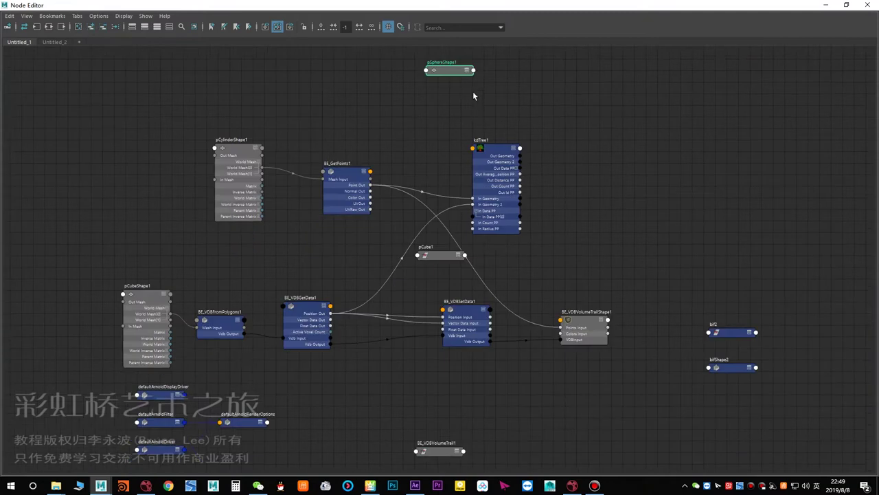
drag(438, 72, 103, 151)
key(3)
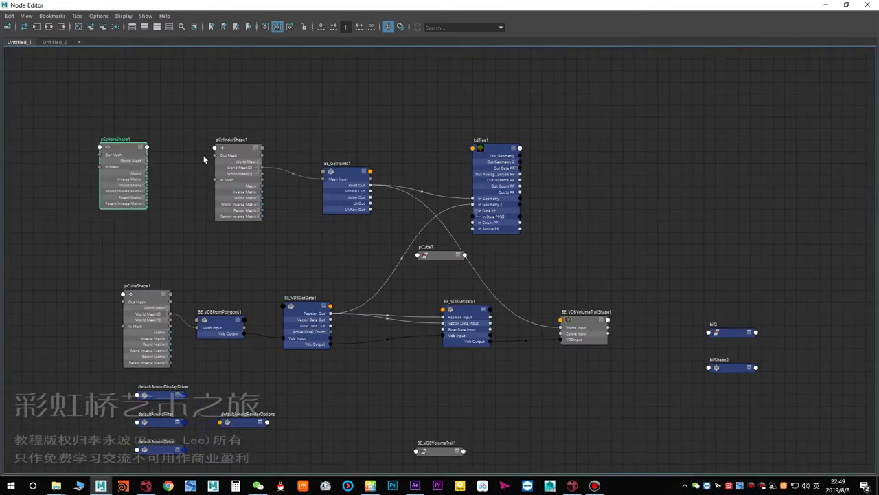
- Duplicate the BE_GetPoints1 node near pSphereShape1 and connect the sphere shape's World Mesh[0] to the duplicate's Mesh Input
alt+middle_drag(192, 191, 180, 234)
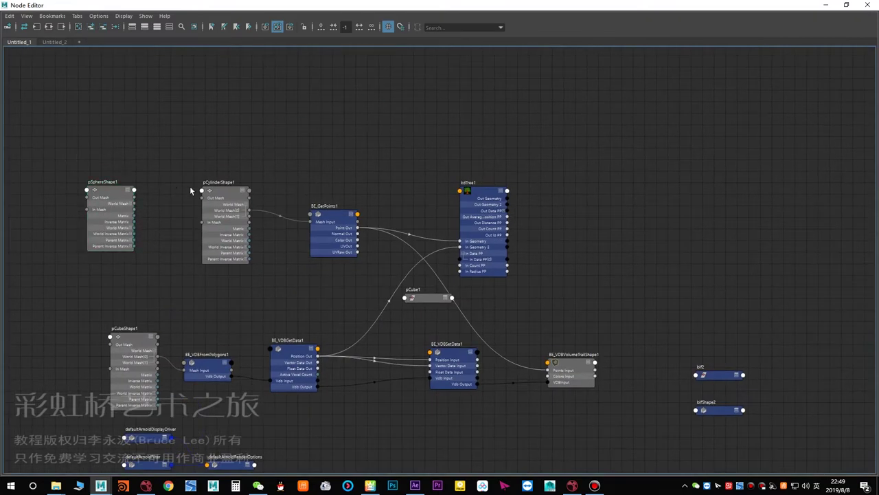
click(332, 217)
key(ctrl+d)
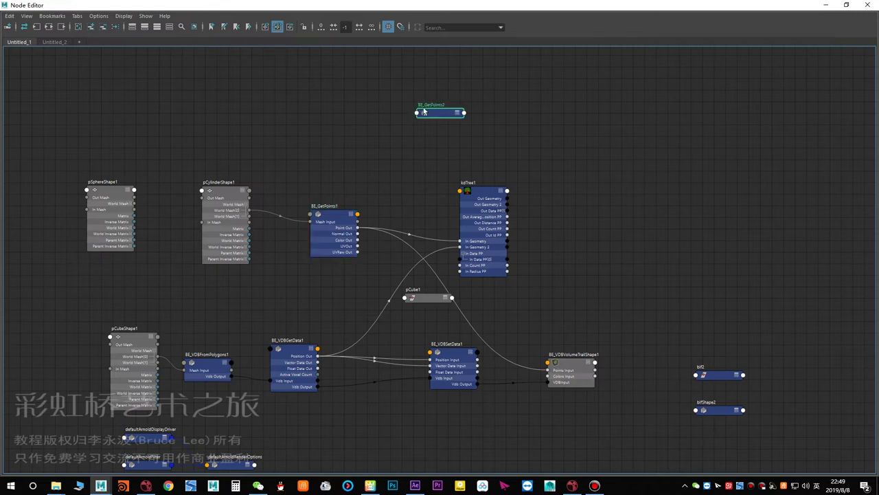
drag(438, 110, 160, 152)
key(3)
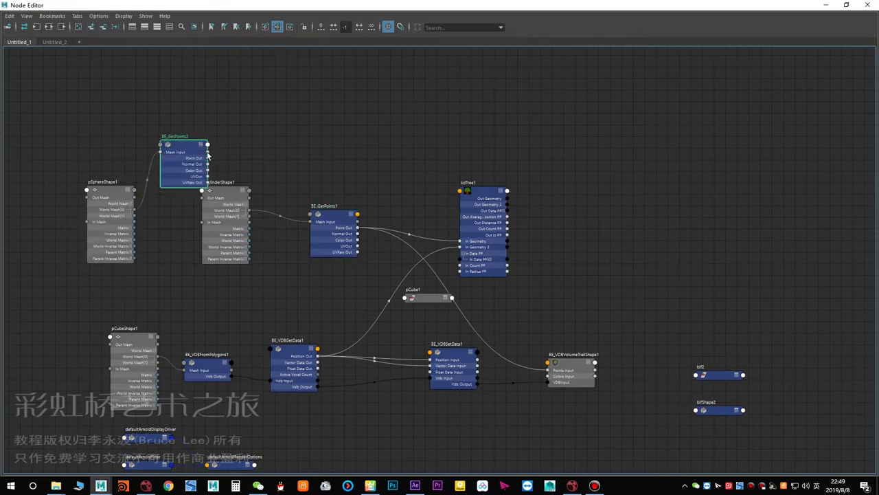
- Connect the duplicated get-points node's Point Out to kdTree1's In Data PP[0], and rearrange the sphere, get-points and kdTree nodes
drag(380, 134, 459, 259)
alt+middle_drag(366, 149, 351, 138)
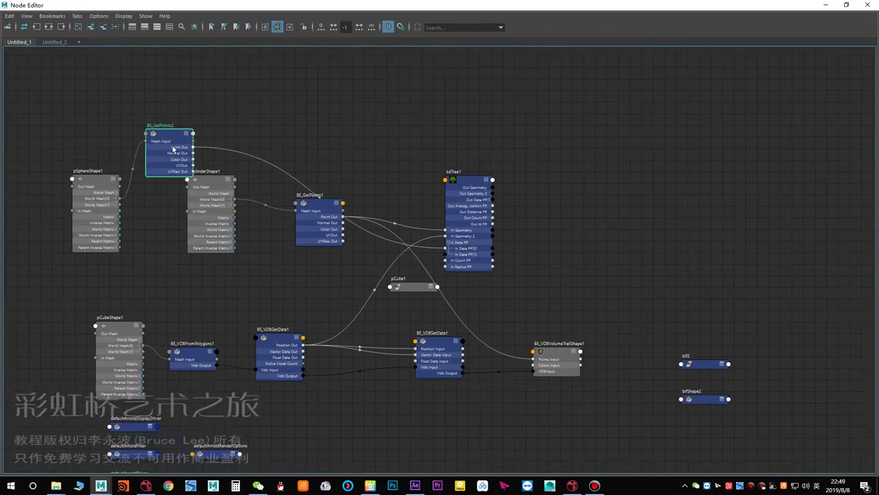
drag(173, 146, 244, 116)
drag(107, 173, 169, 80)
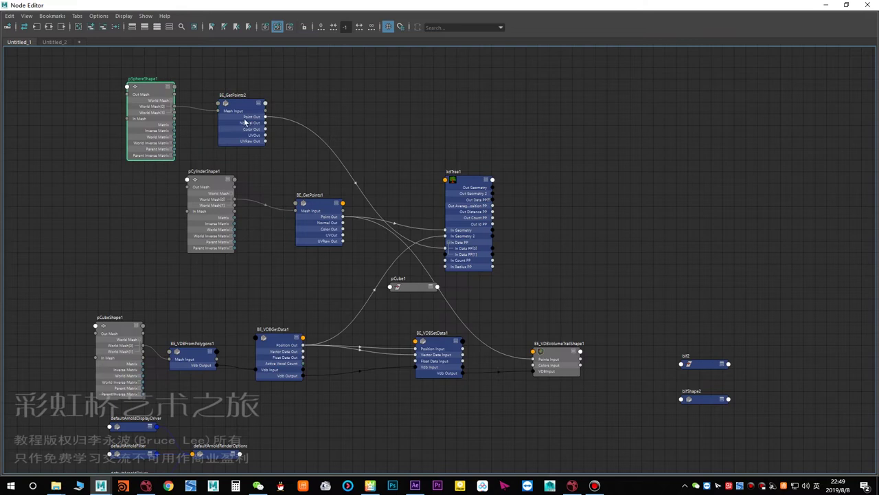
drag(459, 179, 432, 136)
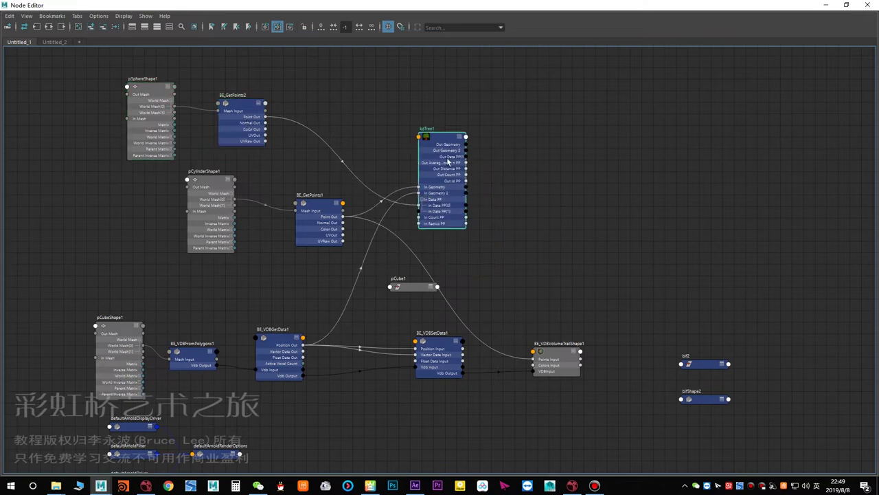
- Expand kdTree1's Out Data PP, connect Out Data PP[0] to BE_VDBSetData1's Vector Data Input, and minimize the Node Editor
scroll(474, 165, up, 1)
click(458, 154)
alt+middle_drag(477, 194, 426, 192)
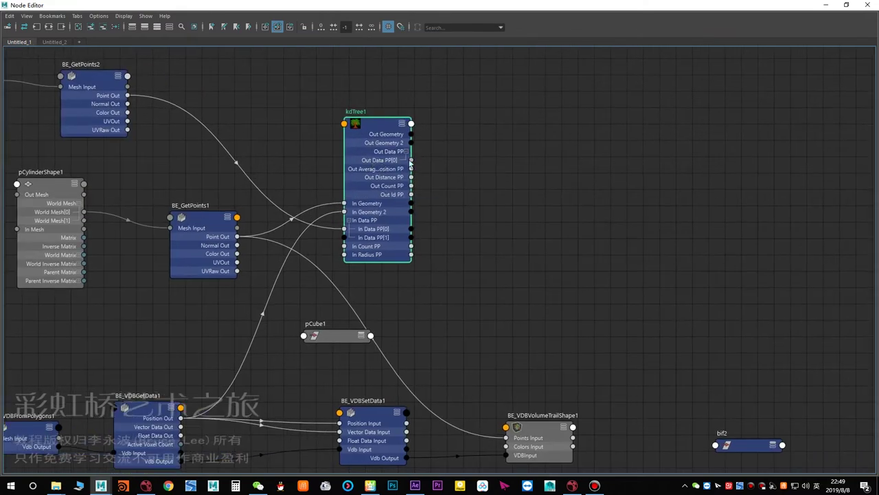
alt+middle_drag(410, 163, 402, 119)
alt+middle_drag(439, 250, 434, 274)
click(331, 342)
click(823, 4)
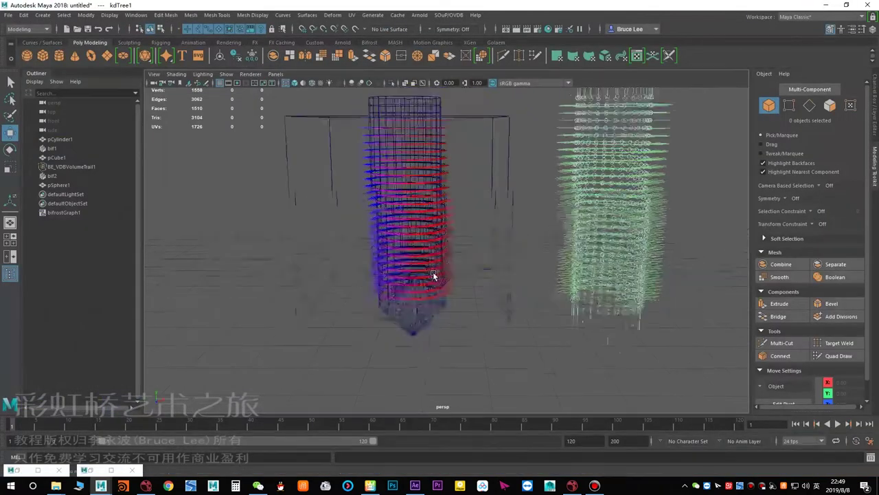
- Hide pSphere1 and bif2 in the perspective view
alt+drag(433, 275, 464, 268)
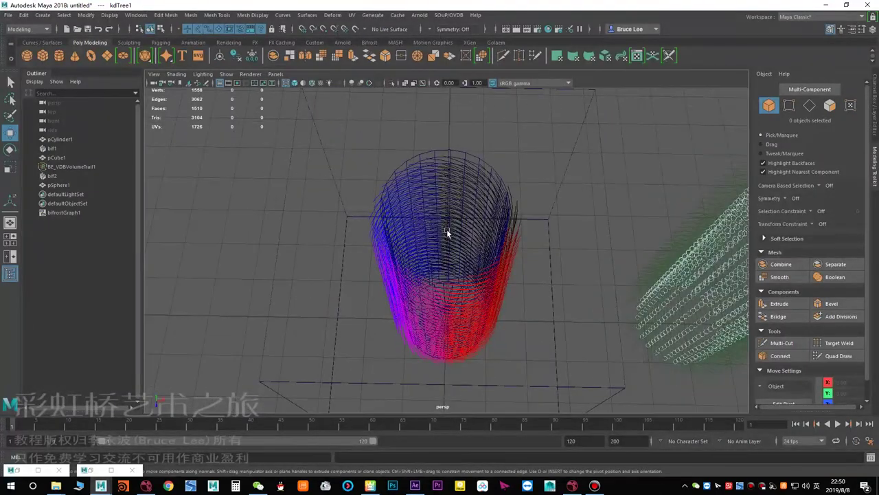
alt+drag(446, 231, 425, 238)
mouse_move(440, 234)
alt+right_down()
mouse_move(646, 234)
mouse_move(441, 226)
alt+right_up()
alt+drag(444, 252, 461, 242)
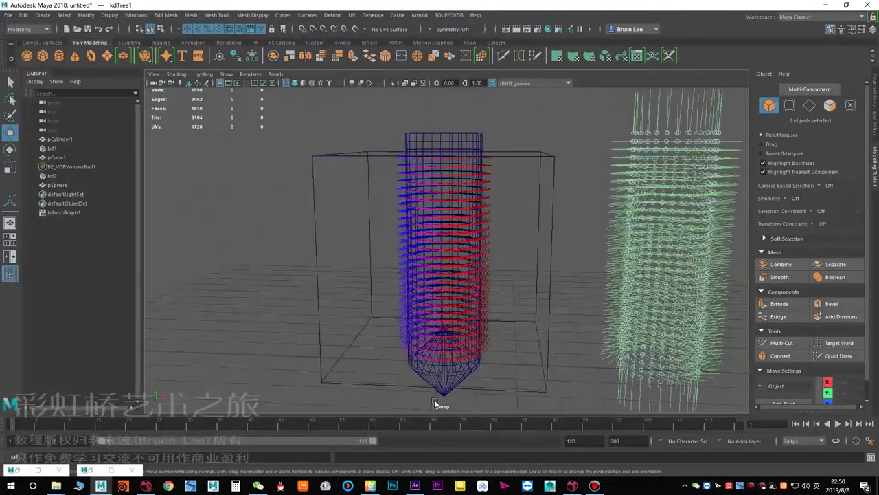
alt+drag(436, 401, 426, 385)
drag(424, 385, 473, 401)
key(ctrl+h)
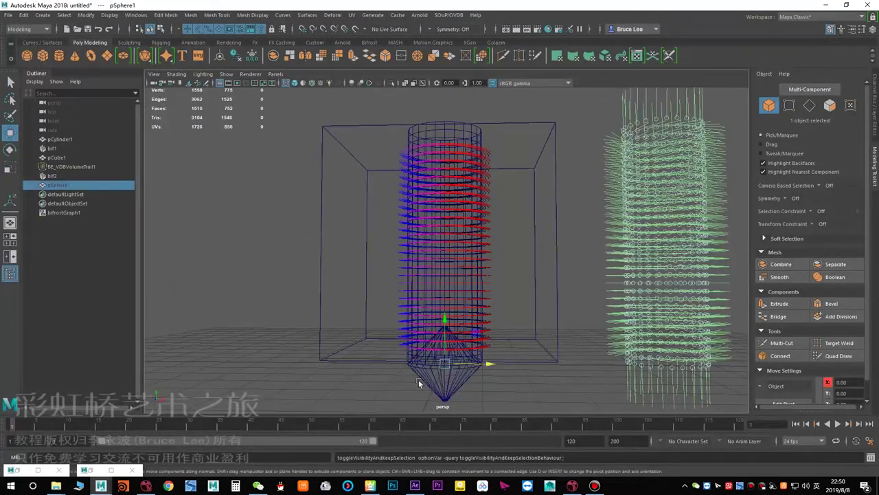
click(491, 390)
click(54, 176)
key(h)
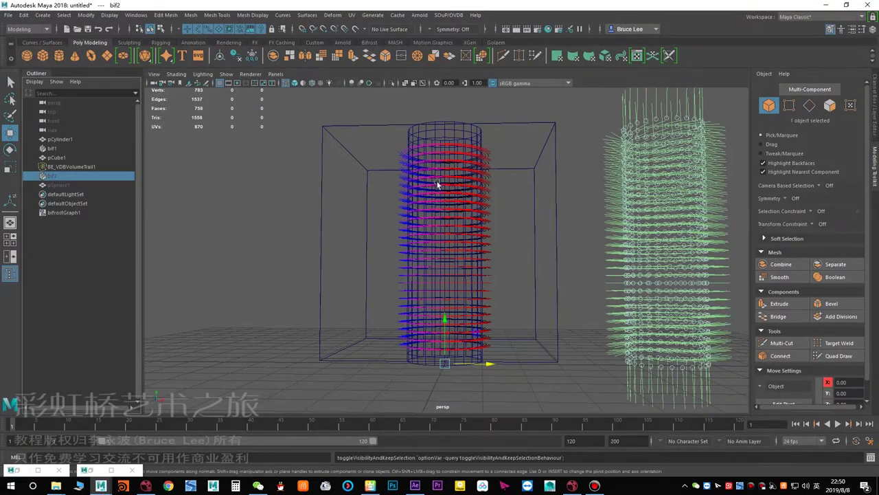
- Hide pCube1 and BE_VDBVolumeTrail1, and make BE_VDBVolumeTrail1 visible again
alt+drag(438, 183, 438, 204)
drag(248, 157, 351, 235)
alt+drag(360, 237, 389, 257)
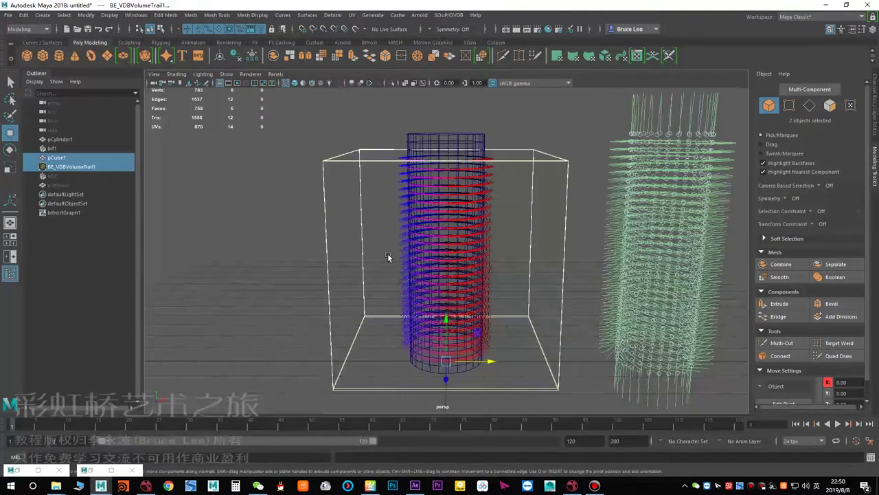
key(ctrl+h)
alt+drag(296, 211, 283, 228)
click(66, 167)
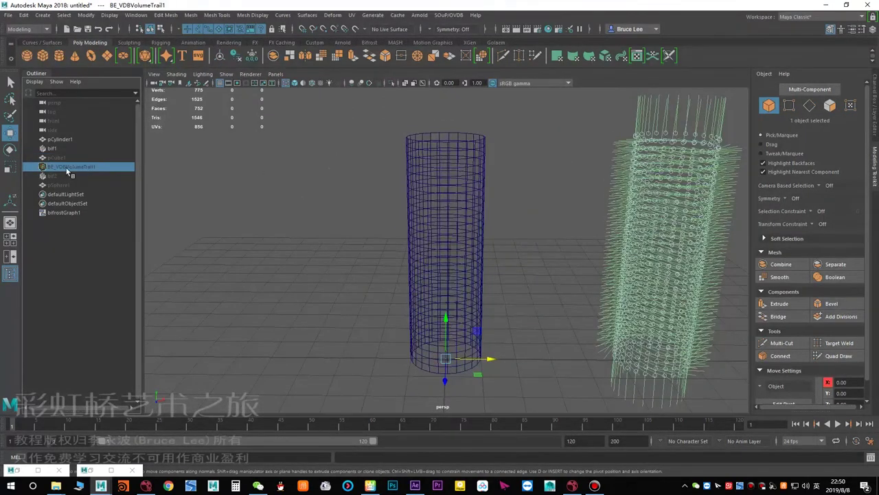
key(h)
click(262, 229)
- Examine the direction of the volume trail vectors around pCylinder1 from several angles
alt+drag(474, 191, 384, 209)
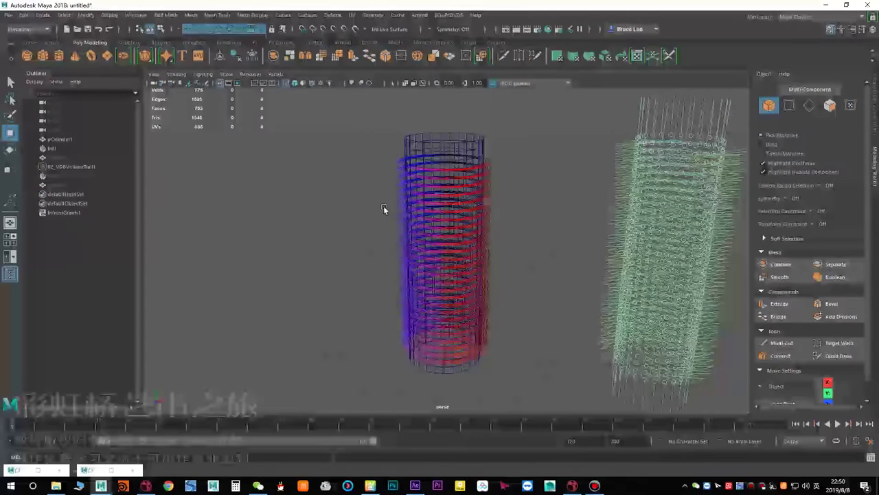
alt+right_drag(384, 208, 430, 198)
alt+drag(430, 198, 485, 287)
alt+right_drag(484, 287, 417, 290)
alt+drag(418, 290, 428, 270)
alt+middle_drag(428, 270, 386, 284)
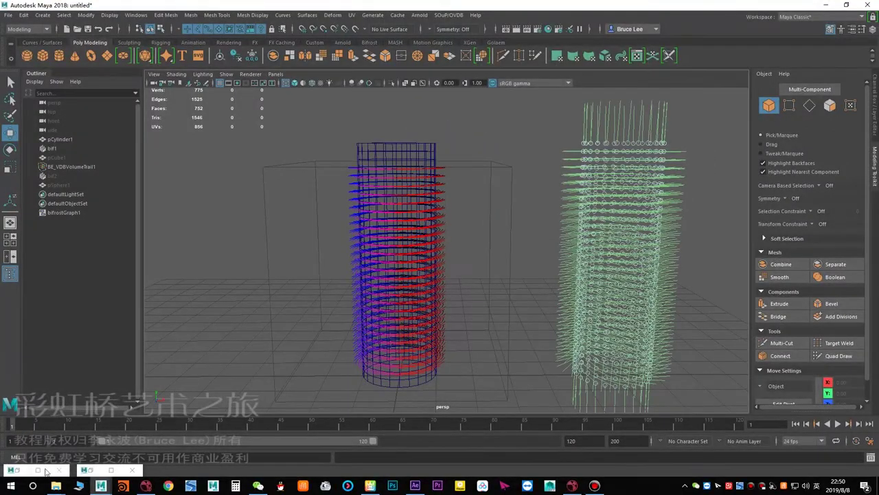
- Restore the Node Editor and move BE_VDBVolumeTrailShape1 farther away from BE_VDBSetData1 to free space between them
click(92, 471)
scroll(470, 265, down, 4)
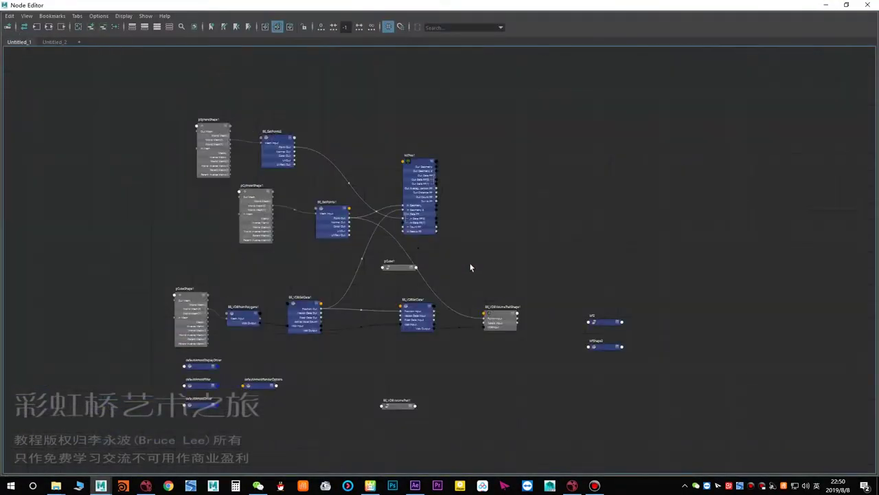
alt+middle_drag(471, 266, 382, 263)
scroll(395, 277, up, 4)
drag(424, 372, 559, 350)
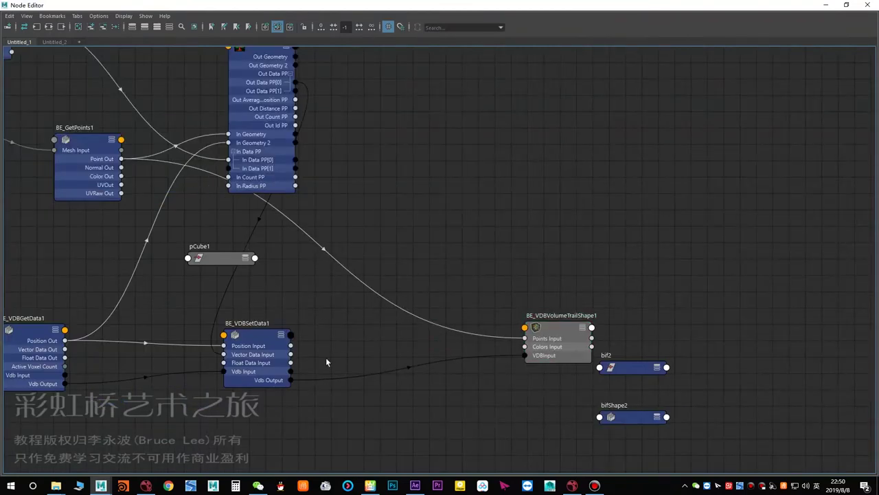
alt+middle_drag(337, 337, 360, 322)
- Shrink the Node Editor window, add a BE_VDBWrite node from the OVDB I/O nodes, and place it between BE_VDBSetData1 and BE_VDBVolumeTrailShape1
double_click(517, 4)
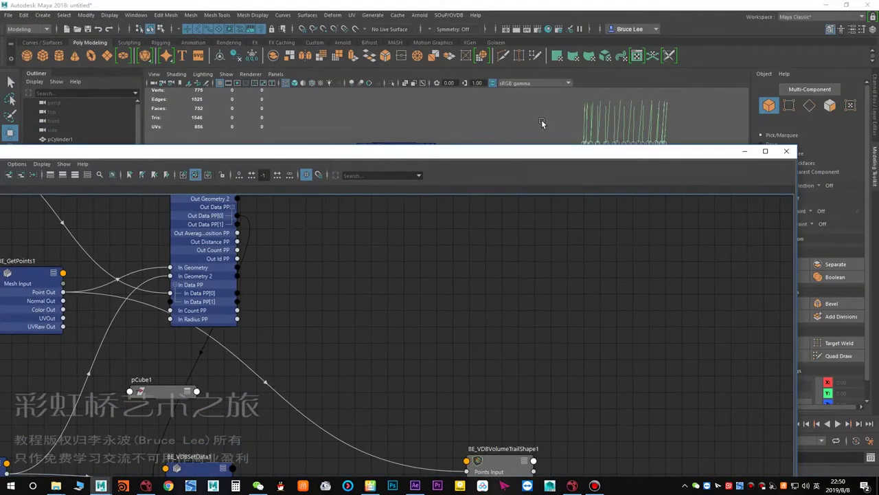
click(448, 14)
mouse_move(474, 49)
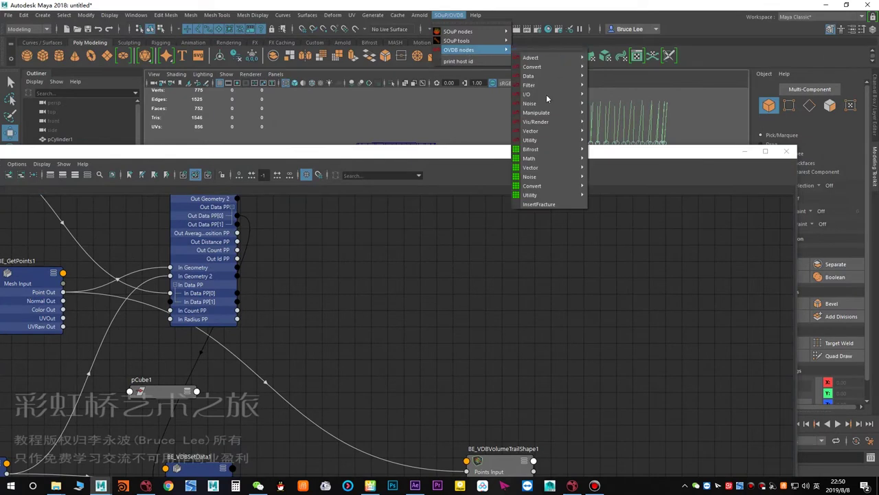
mouse_move(549, 98)
click(624, 104)
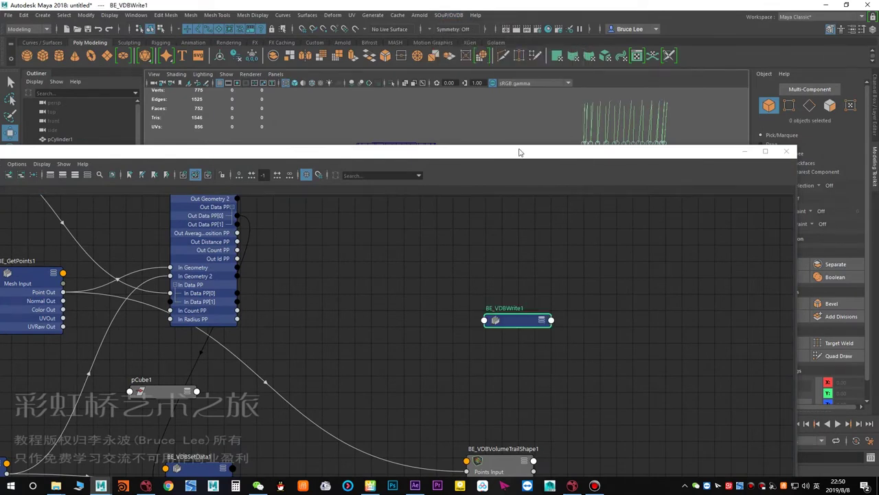
drag(550, 90, 569, 53)
drag(569, 220, 475, 265)
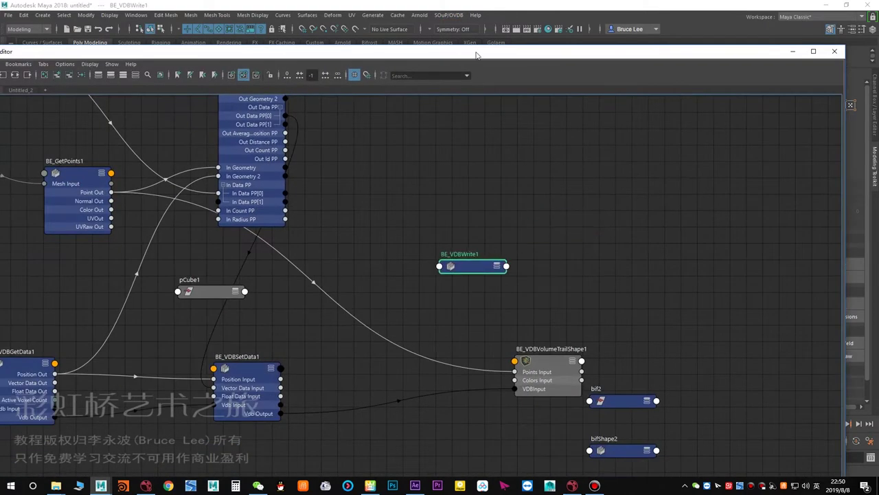
drag(476, 53, 468, 189)
click(449, 15)
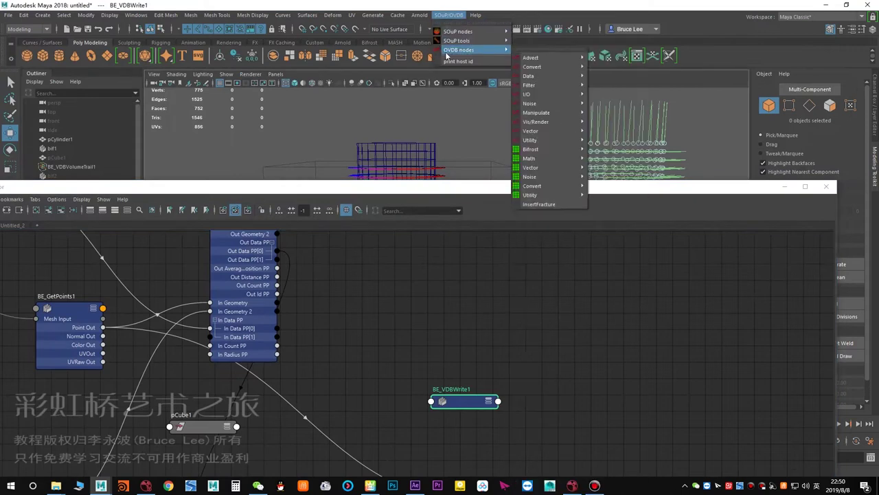
click(404, 194)
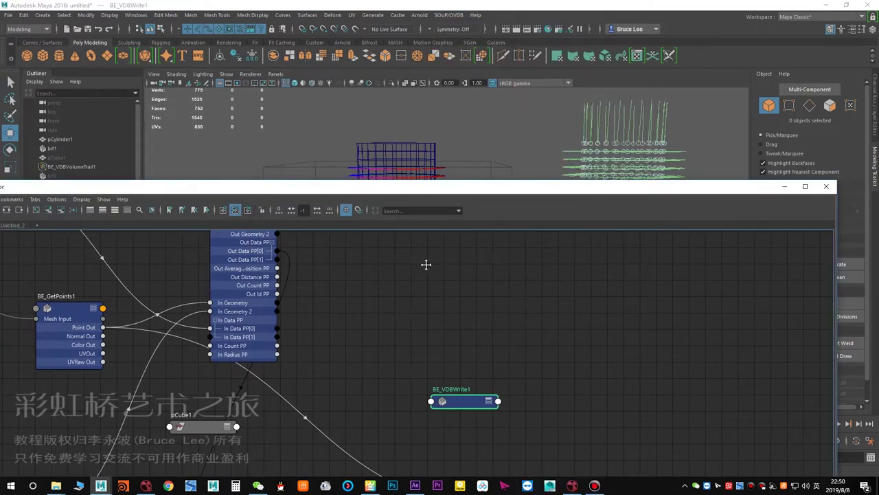
alt+middle_drag(426, 265, 468, 133)
drag(516, 275, 463, 299)
- Create a BE_VDBVisualize node, delete its BE_VDBRead1 node, and move BE_VDBVisualizeShape1 near BE_VDBWrite1
click(453, 15)
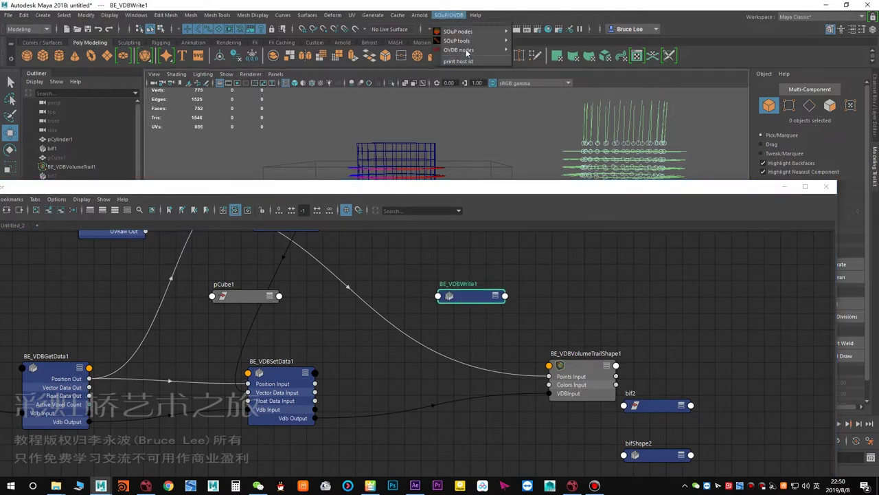
mouse_move(467, 50)
mouse_move(538, 77)
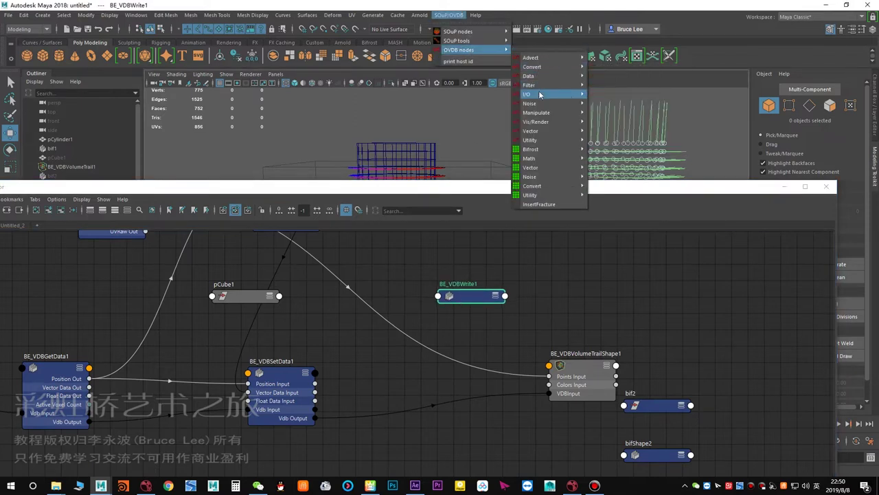
mouse_move(539, 122)
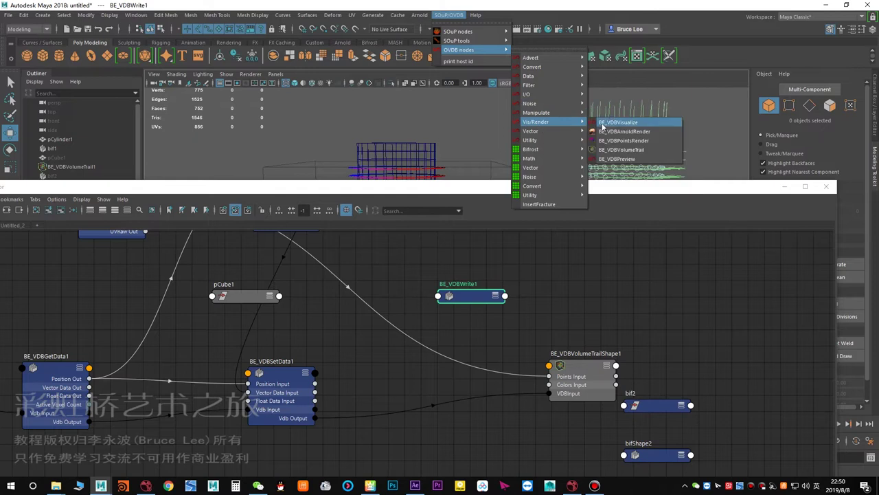
click(603, 123)
scroll(548, 275, down, 4)
scroll(539, 364, up, 2)
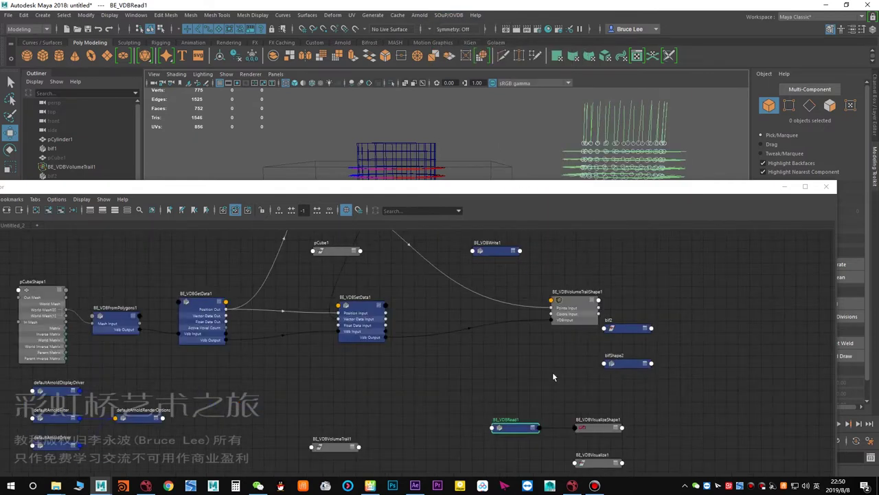
click(517, 431)
key(Delete)
drag(583, 429, 542, 243)
- Expand the displayed attributes of BE_VDBVisualizeShape1 and BE_VDBWrite1
scroll(557, 254, up, 2)
key(3)
key(4)
click(487, 250)
key(4)
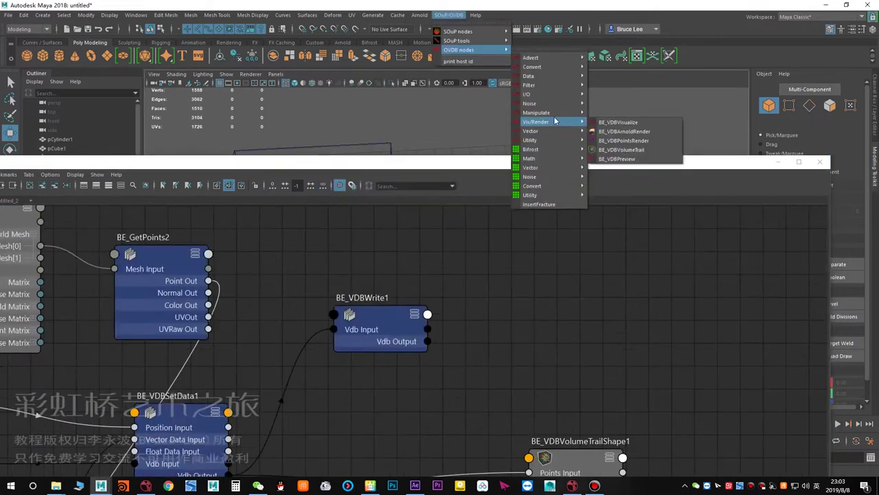
- Add a BE_VDBRename node beside BE_VDBWrite1, show its attributes, and connect the write node's Vdb Output to its Vdb Input
mouse_move(550, 140)
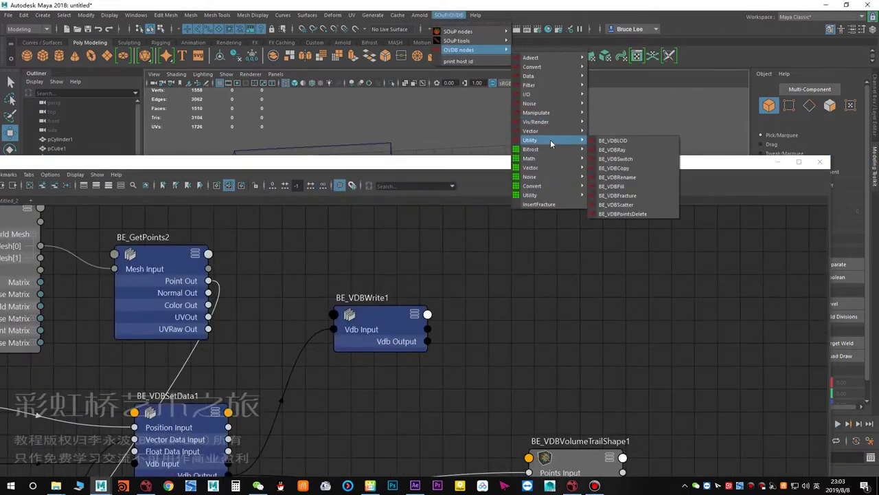
click(629, 178)
scroll(464, 285, down, 3)
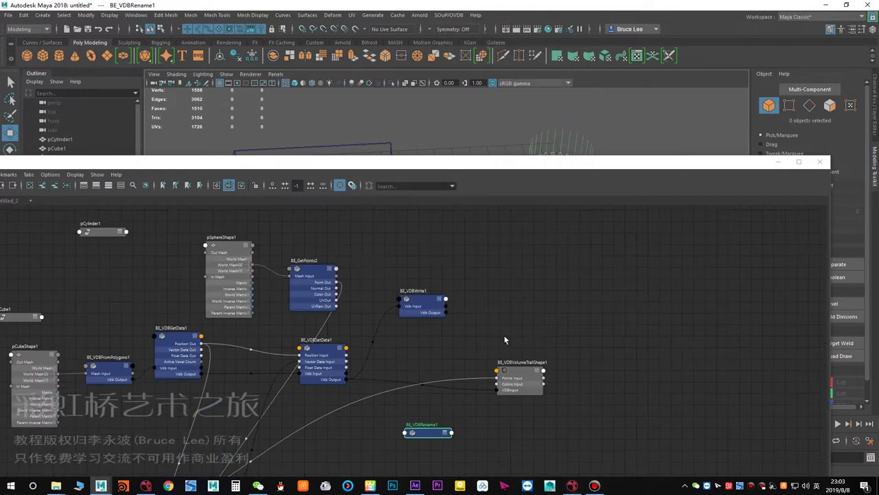
drag(426, 431, 490, 315)
scroll(488, 315, up, 5)
key(4)
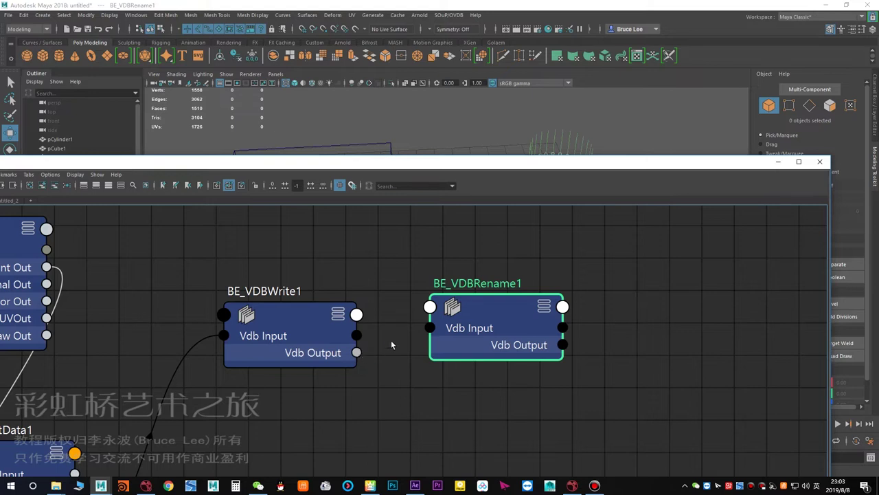
drag(431, 329, 431, 328)
- Set BE_VDBRename1's Source to density and its Custom Name to voxel_velocity
double_click(482, 313)
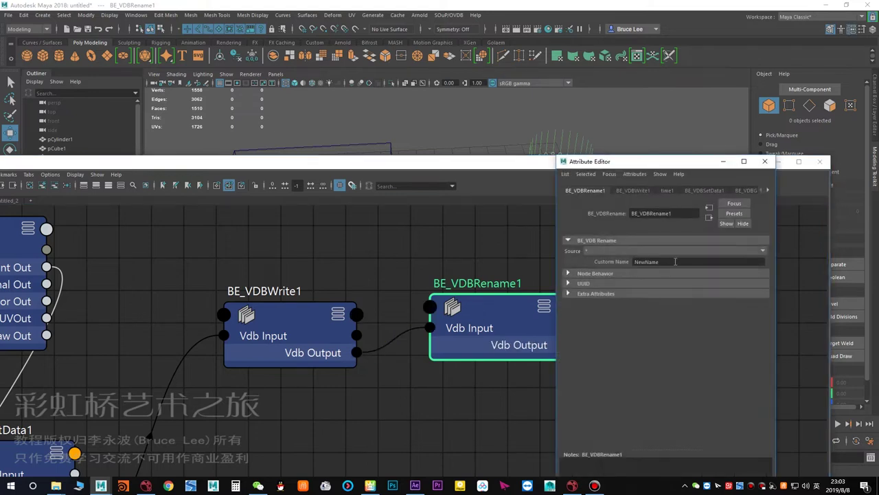
click(596, 242)
click(597, 242)
click(599, 252)
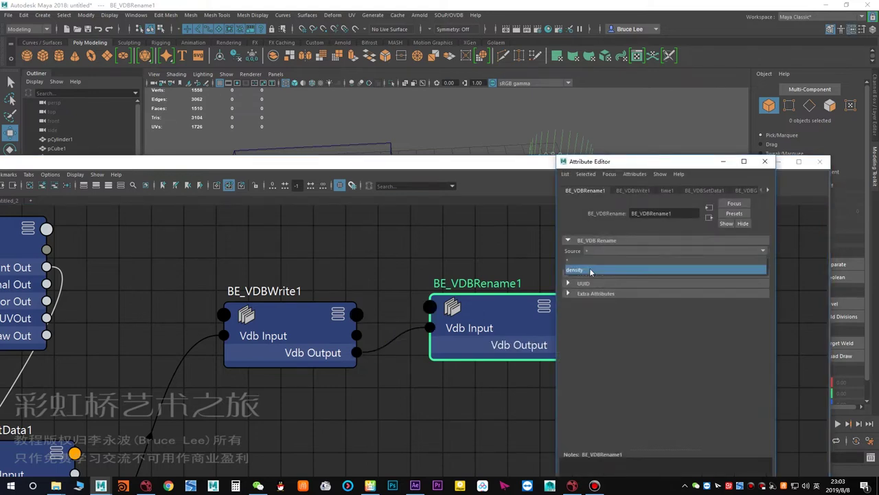
click(591, 270)
text(voxel_velocity)
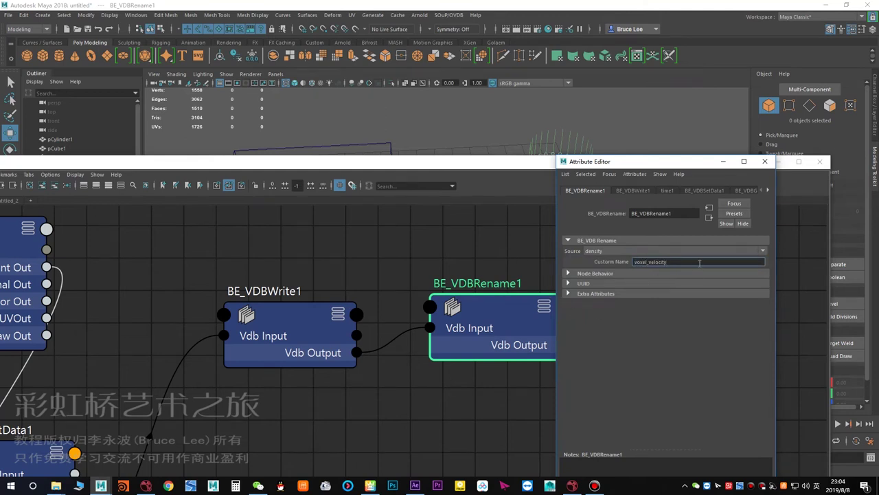
click(445, 243)
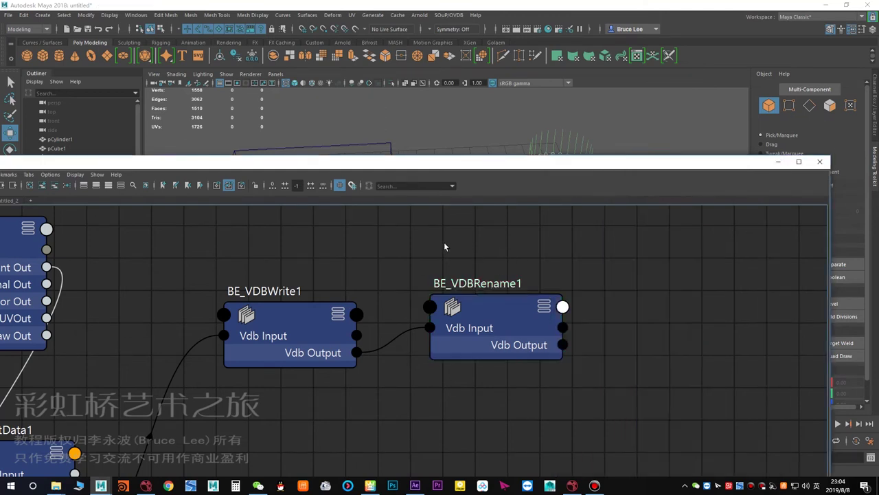
- Create a BE_VDBVisualize node near BE_VDBRename1 and delete the BE_VDBRead1 node that feeds it
click(482, 312)
alt+middle_drag(563, 228, 501, 244)
click(501, 244)
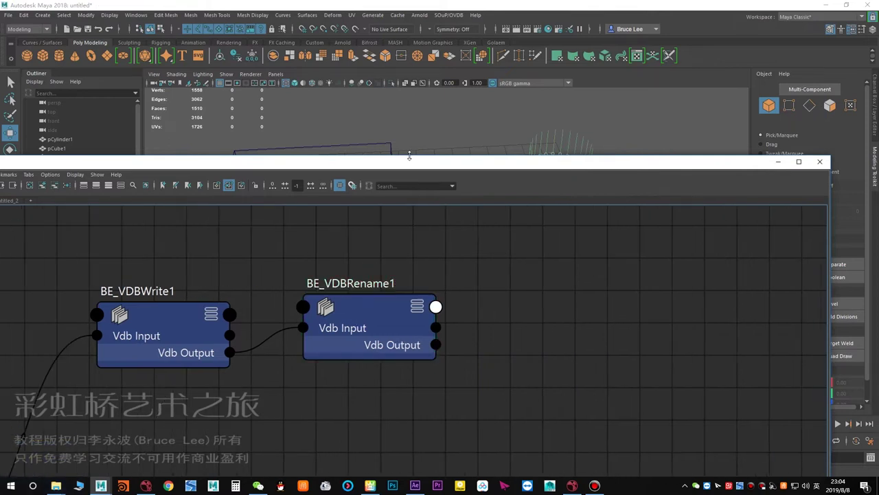
click(448, 15)
mouse_move(474, 50)
mouse_move(545, 112)
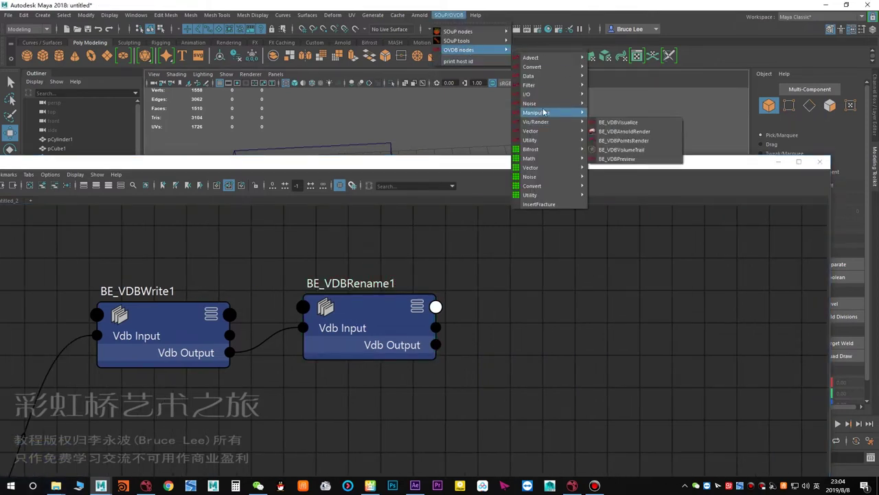
mouse_move(569, 124)
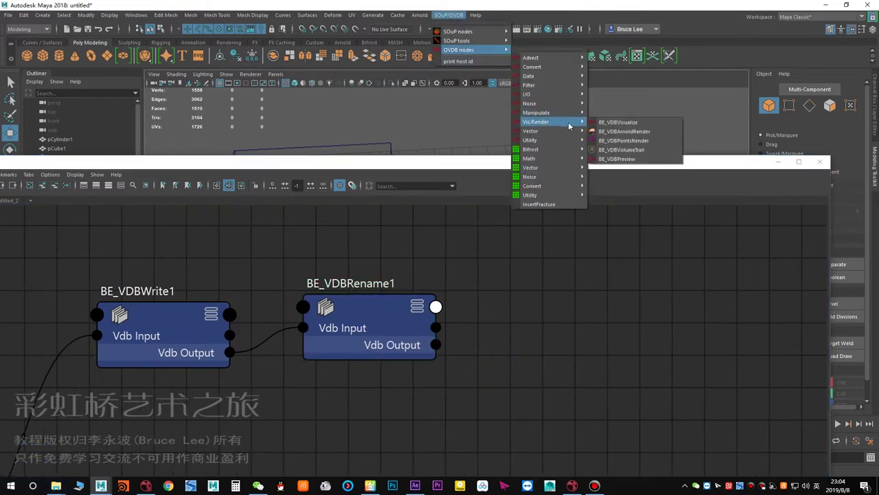
click(611, 123)
scroll(500, 260, down, 2)
alt+middle_drag(490, 251, 463, 247)
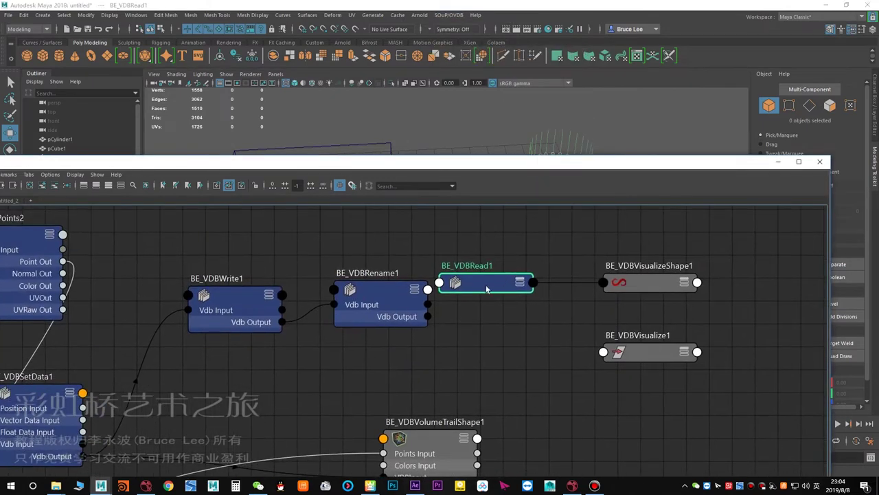
drag(486, 289, 509, 253)
key(Delete)
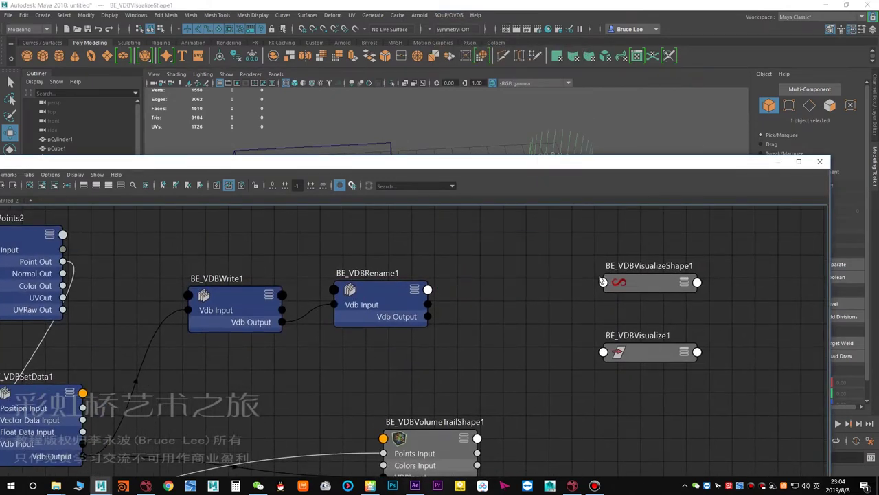
- Show BE_VDBVisualizeShape1's attributes, connect BE_VDBRename1's Vdb Output to its VDBInput, and inspect the grid around the cylinder
drag(649, 281, 576, 254)
key(3)
key(4)
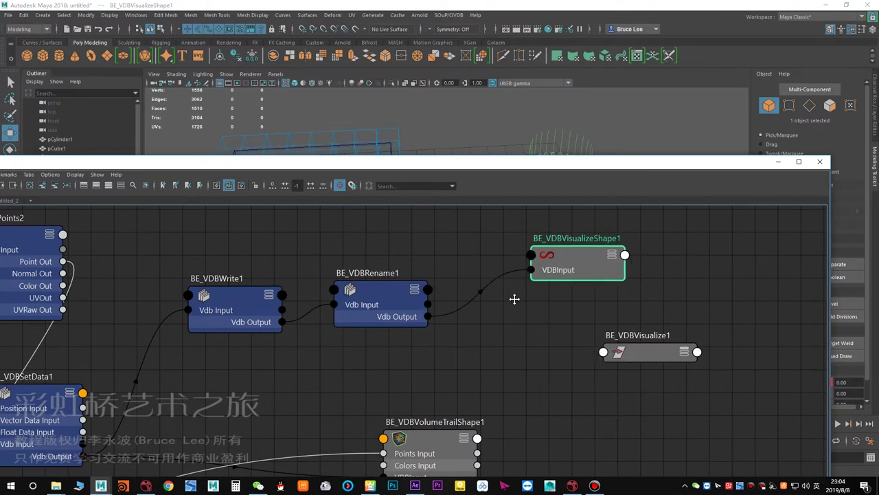
alt+middle_drag(515, 298, 521, 278)
drag(483, 165, 485, 320)
alt+middle_drag(350, 222, 394, 183)
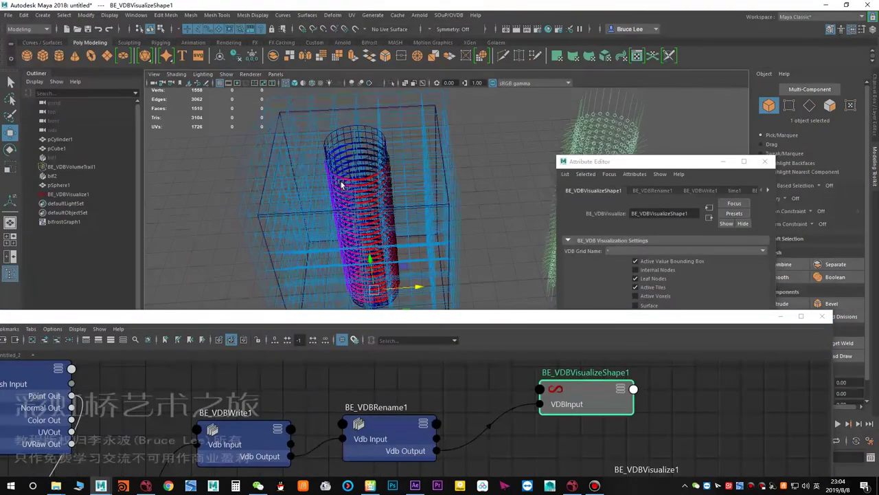
alt+drag(342, 184, 393, 219)
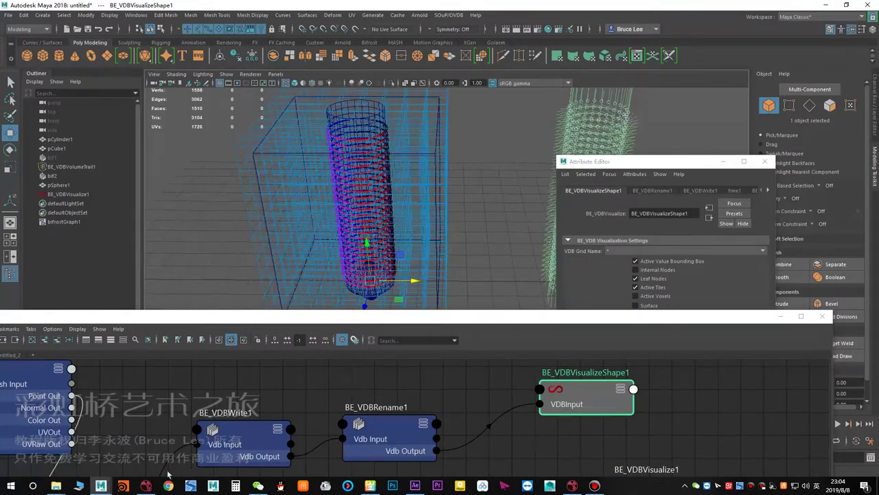
- Switch to the Bifrost folder in File Explorer and delete vel.vdb, keeping v.vdb
mouse_move(58, 486)
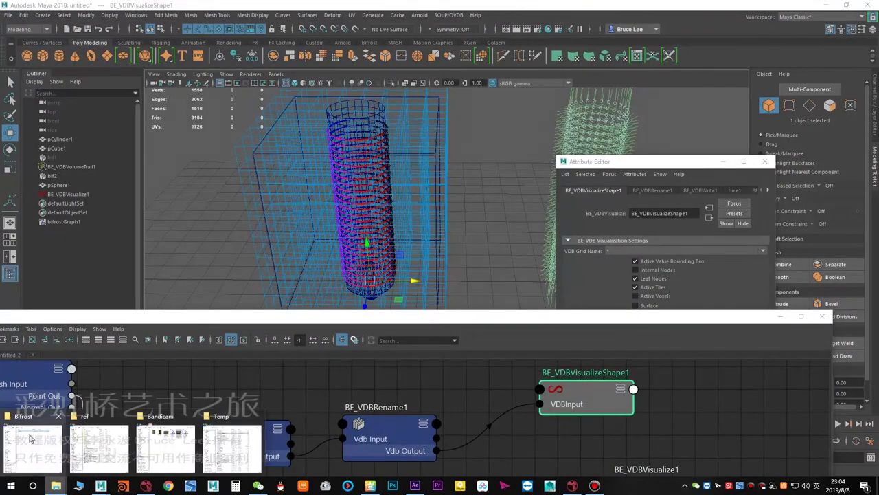
click(30, 438)
click(218, 150)
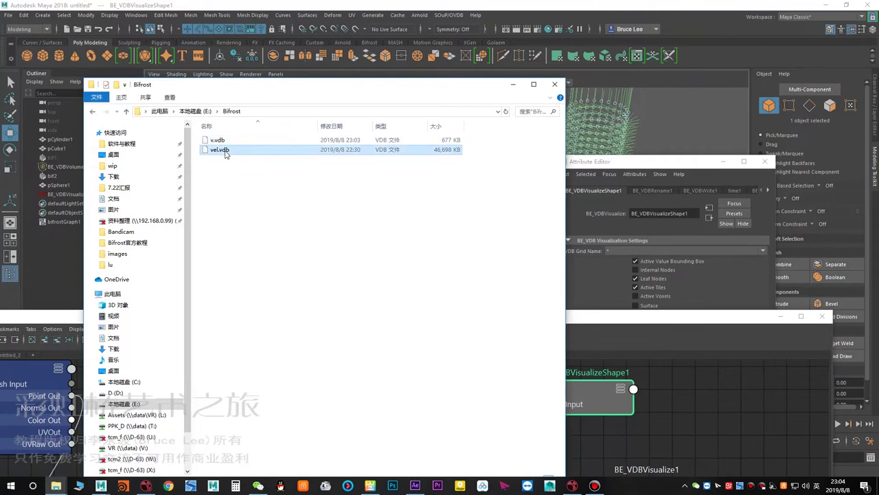
key(Delete)
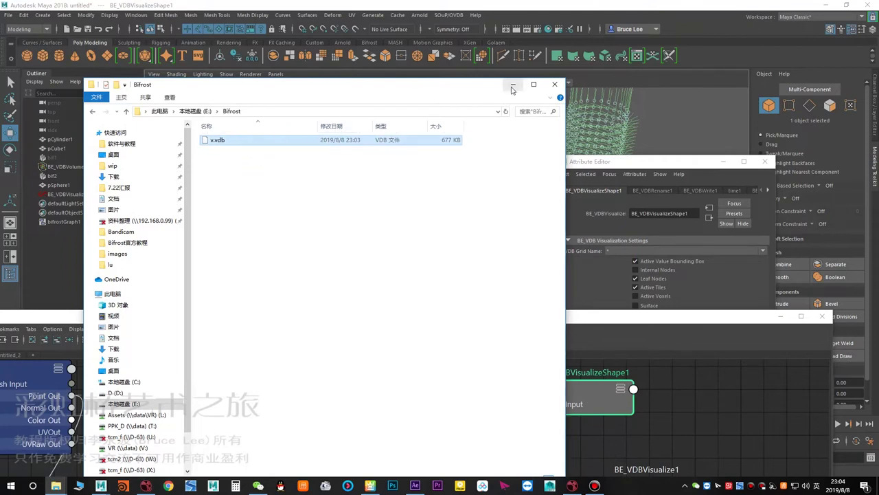
click(513, 84)
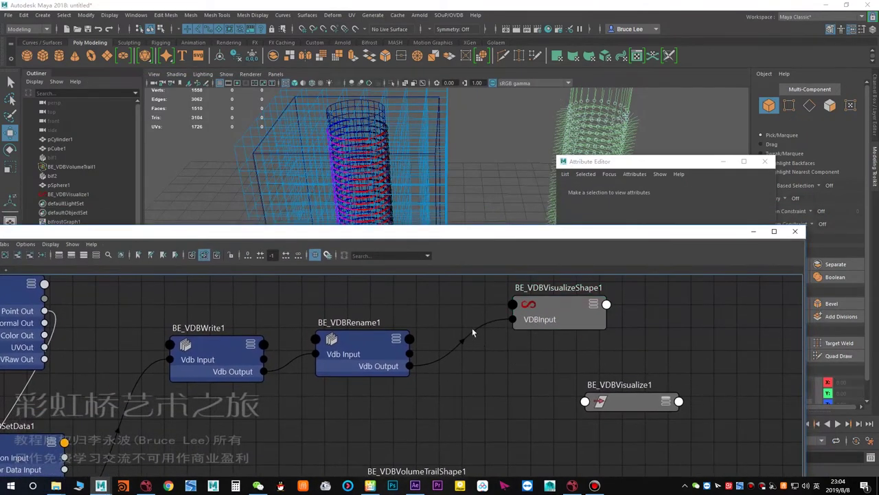
- Disconnect BE_VDBRename1 from BE_VDBVisualizeShape1 and put the node editor away
key(Delete)
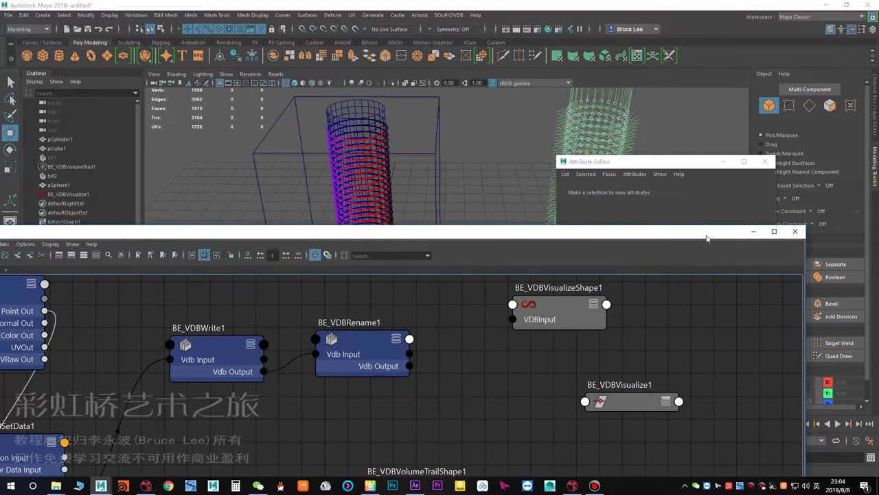
drag(707, 238, 699, 261)
click(739, 256)
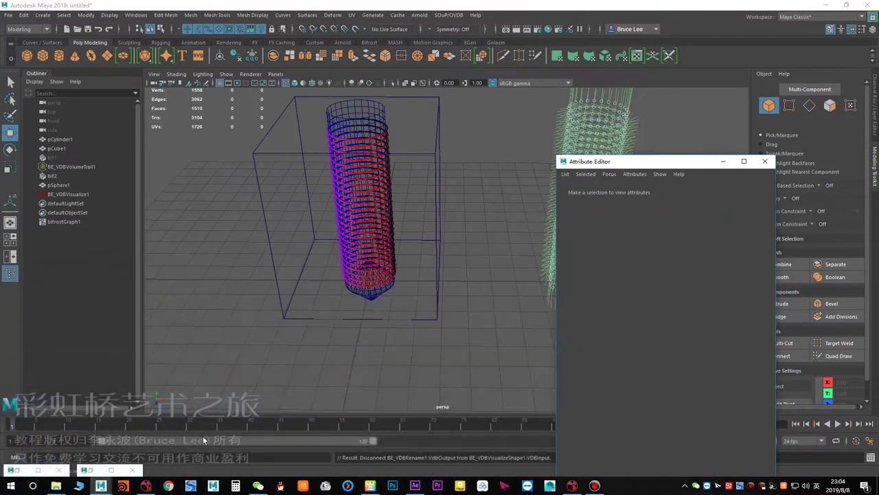
- Create a new Bifrost graph, add a basic_particles_graph node, and move the input node aside
click(39, 470)
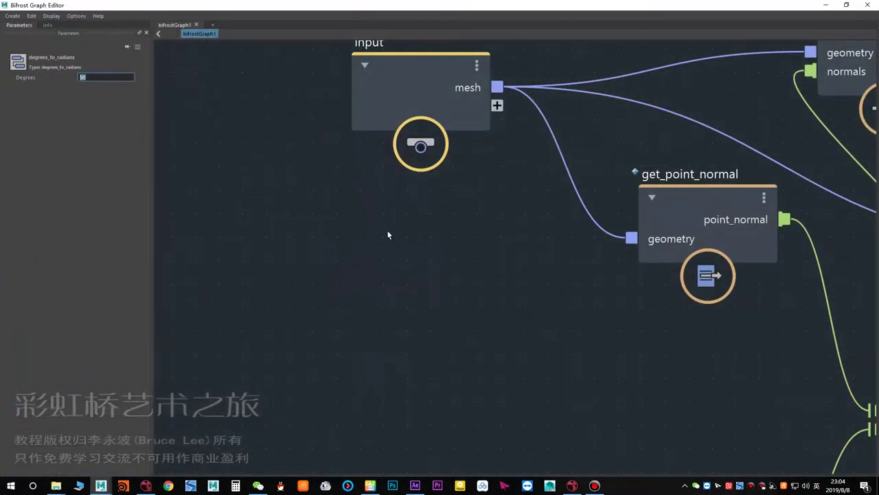
click(213, 25)
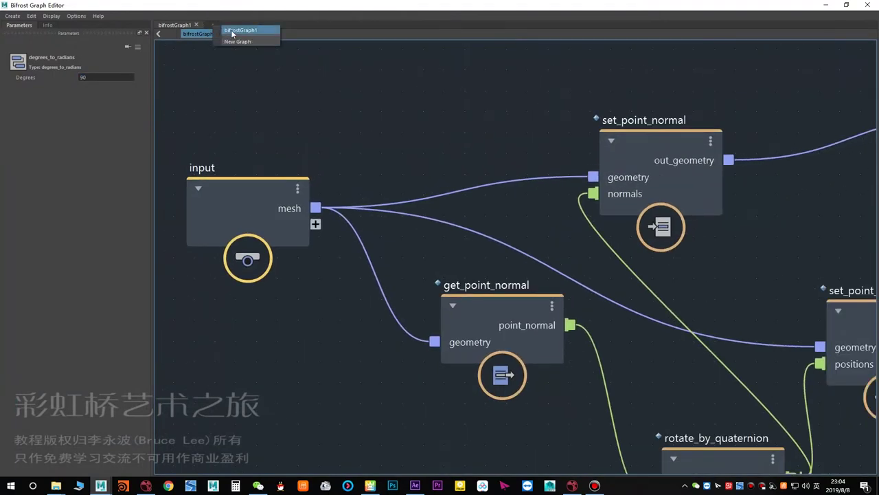
click(240, 41)
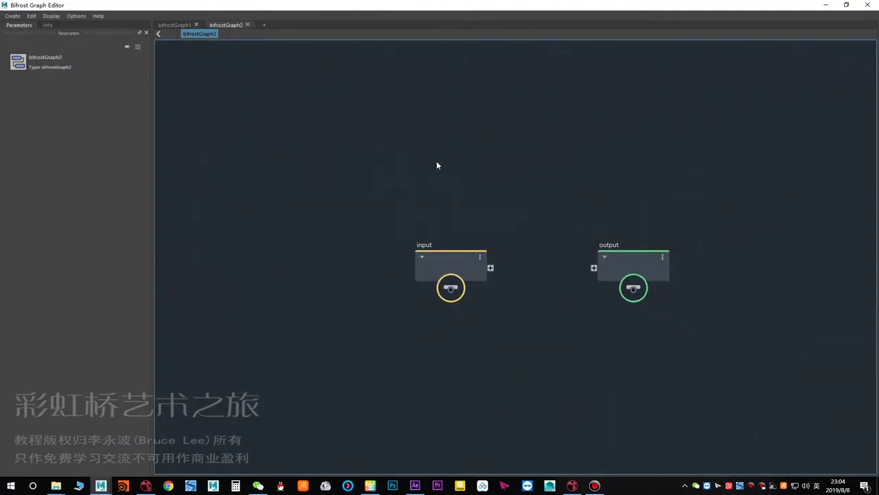
key(Tab)
text(ba)
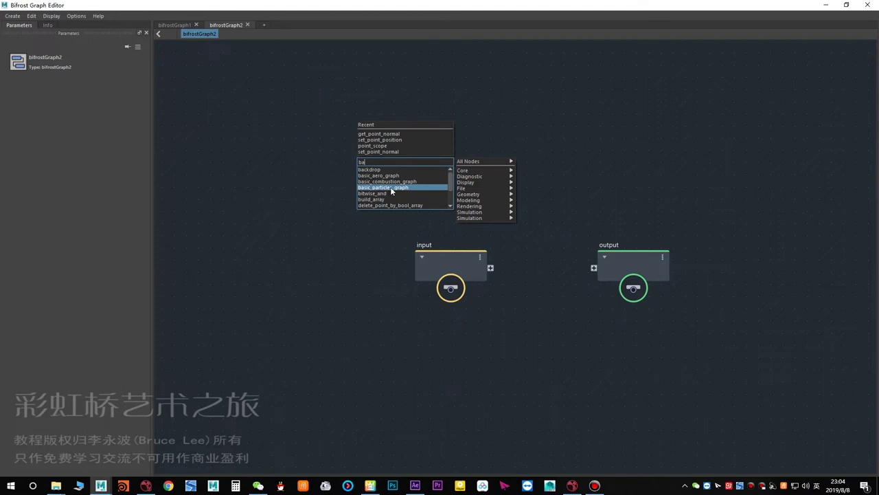
click(392, 191)
click(432, 264)
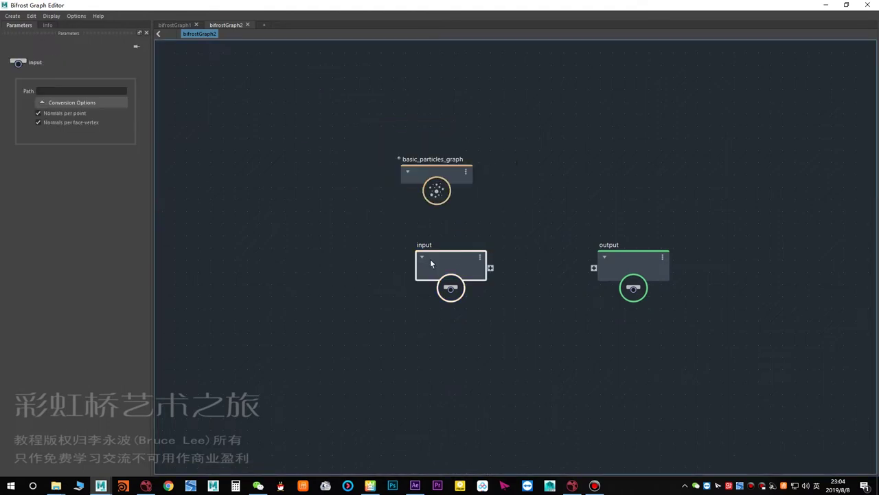
drag(431, 264, 297, 247)
- Create a polygon sphere in the Maya viewport at the cylinder
drag(345, 4, 495, 420)
scroll(282, 259, down, 3)
click(279, 220)
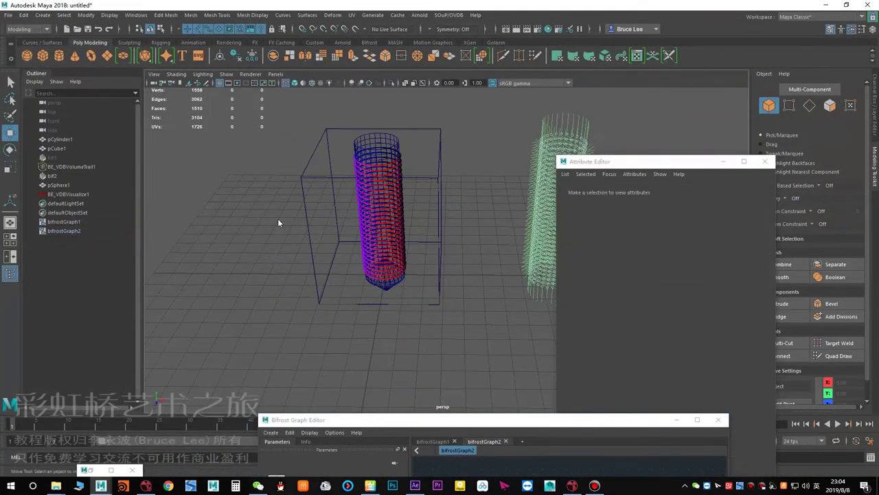
shift+right_drag(279, 223, 308, 228)
alt+drag(355, 274, 390, 206)
key(r)
key(r)
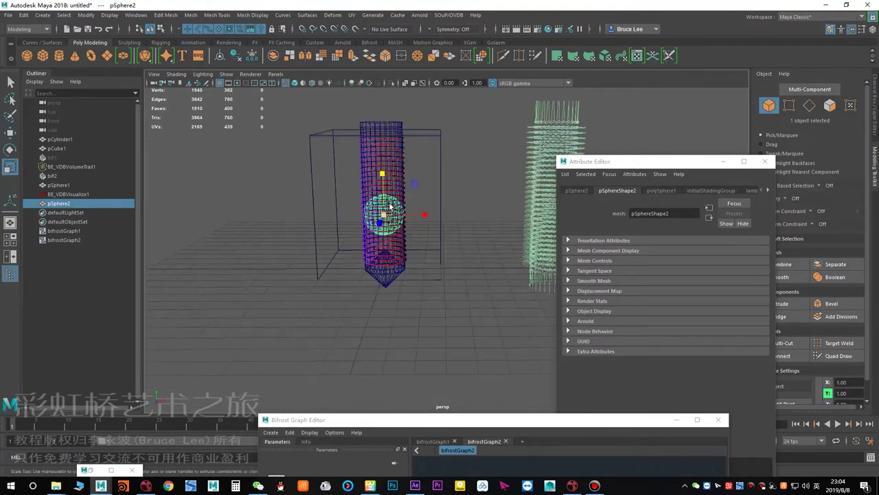
- Raise the new sphere to about Y 3.66 and scale it up until it is wider than the cylinder
key(w)
drag(383, 174, 384, 154)
alt+drag(387, 211, 361, 273)
key(r)
key(w)
scroll(406, 239, up, 3)
scroll(361, 273, down, 1)
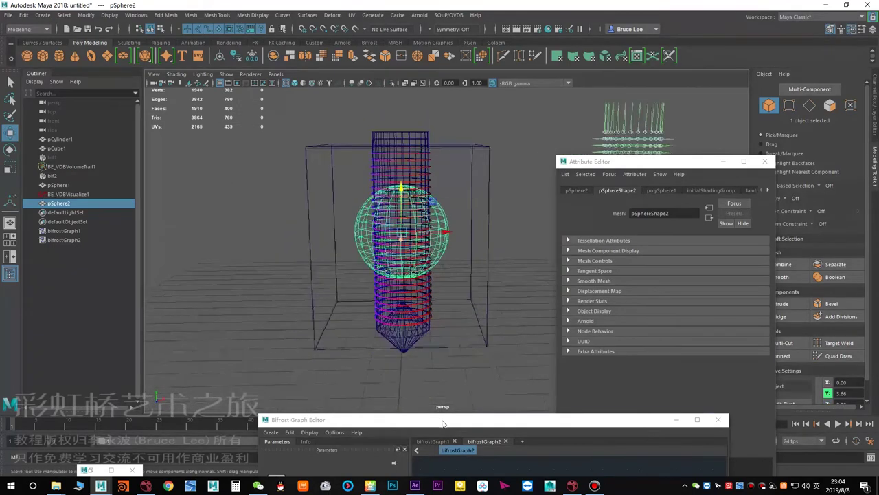
- Bring pSphere2 into bifrostGraph2 as a mesh input and delete the empty input node
drag(443, 422, 390, 112)
middle_drag(85, 203, 404, 204)
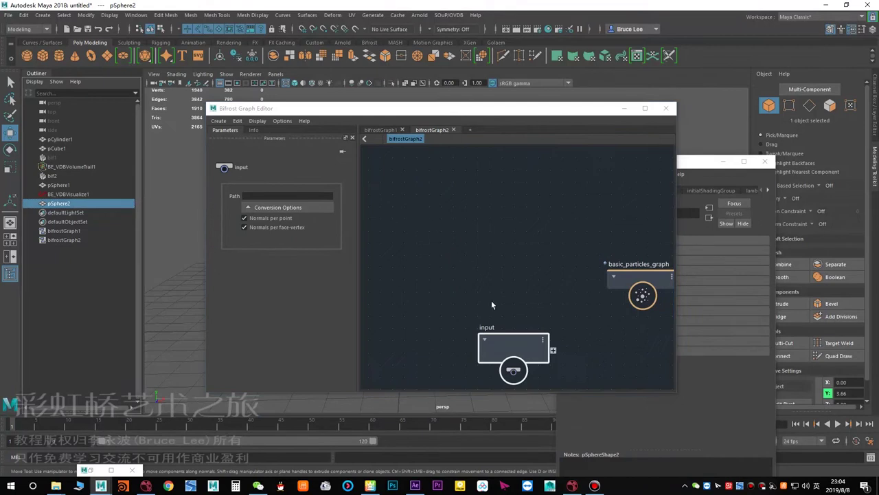
drag(506, 341, 440, 340)
key(Delete)
click(441, 221)
click(483, 223)
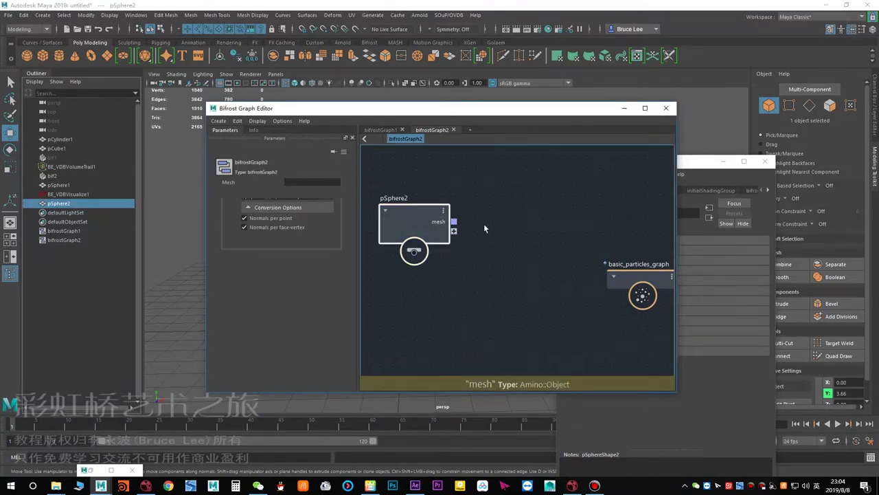
- Explode the basic_particles_graph compound into its source, solver settings and simulation nodes
key(Tab)
click(470, 251)
scroll(474, 248, down, 3)
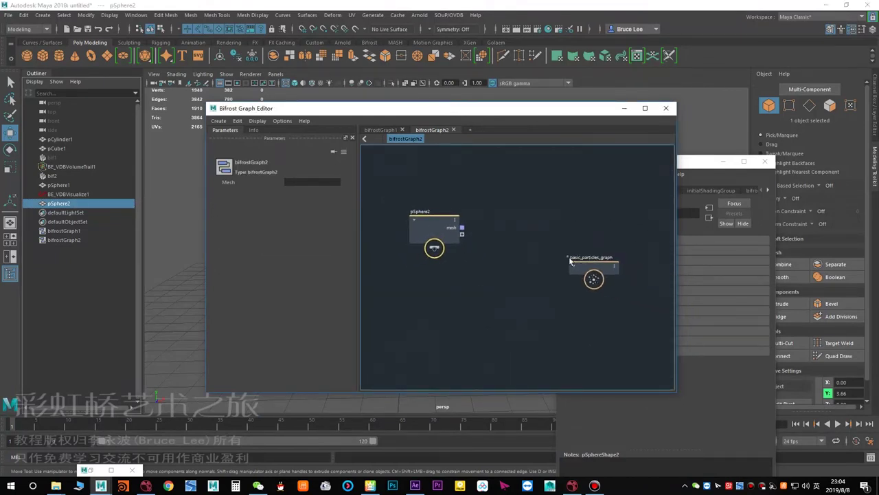
scroll(588, 271, up, 3)
drag(587, 271, 603, 212)
right_click(485, 248)
click(510, 303)
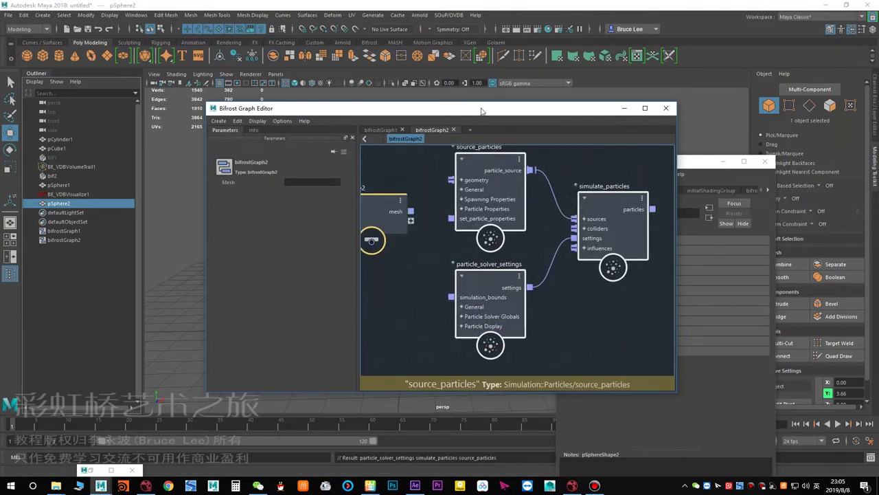
- Connect pSphere2's mesh to source_particles' geometry and simulate_particles' particles to the output node
double_click(482, 111)
alt+middle_drag(339, 233, 513, 368)
scroll(387, 236, up, 2)
drag(381, 244, 424, 209)
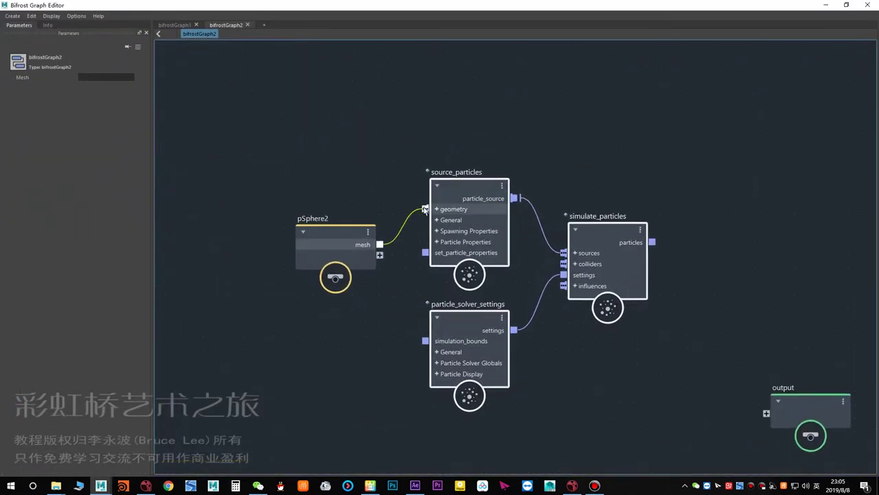
alt+middle_drag(398, 276, 166, 259)
drag(418, 224, 524, 362)
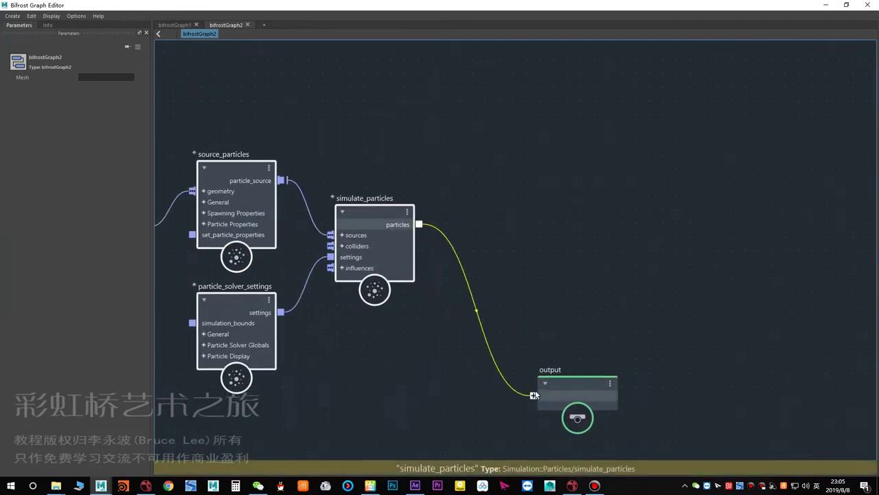
drag(534, 395, 534, 395)
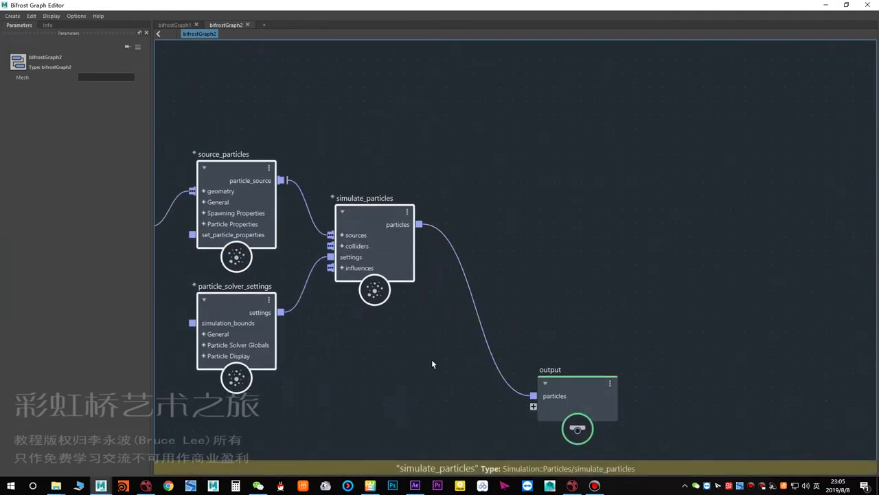
alt+middle_drag(336, 314, 483, 302)
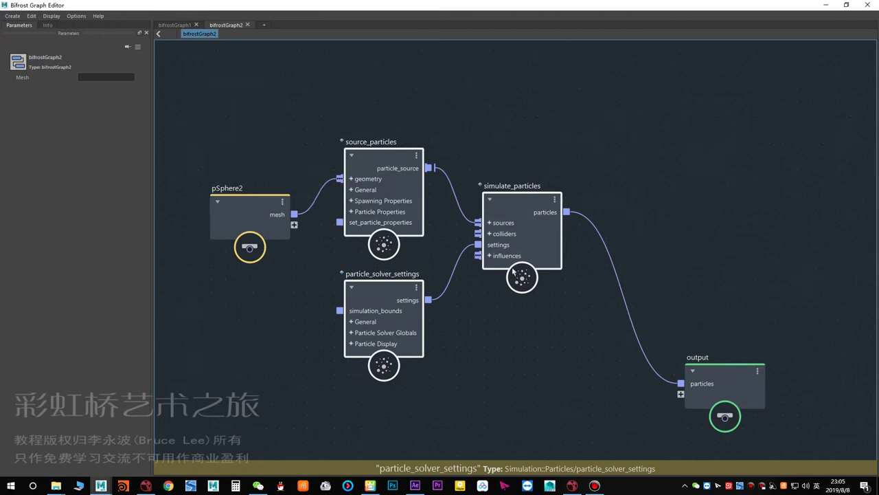
- Review the particle_solver_settings parameters and set source_particles' Speed to 0 while graph evaluation is paused
click(365, 290)
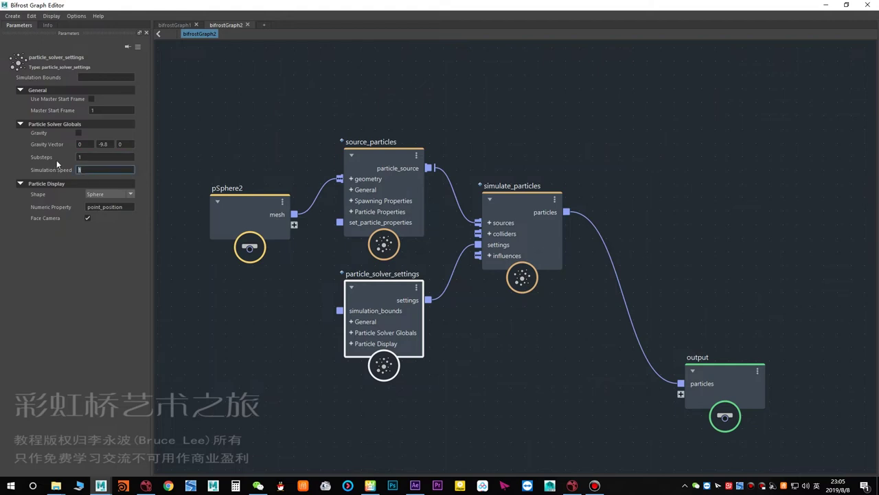
click(385, 171)
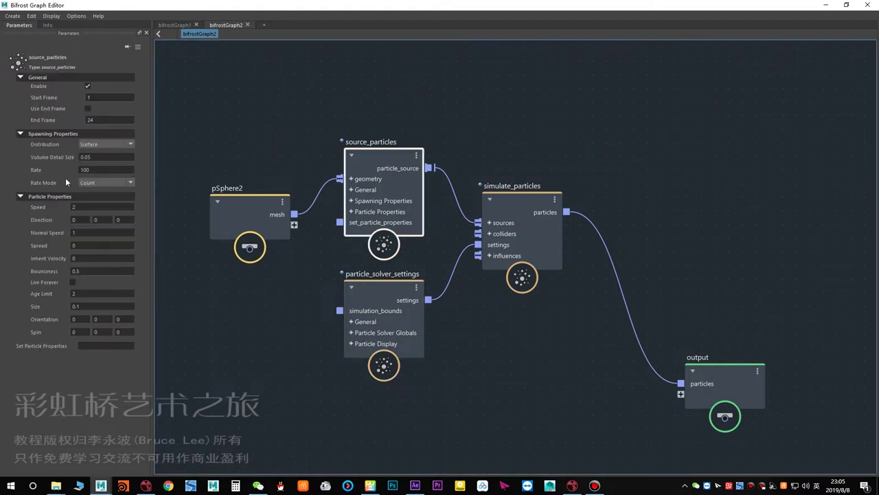
click(296, 144)
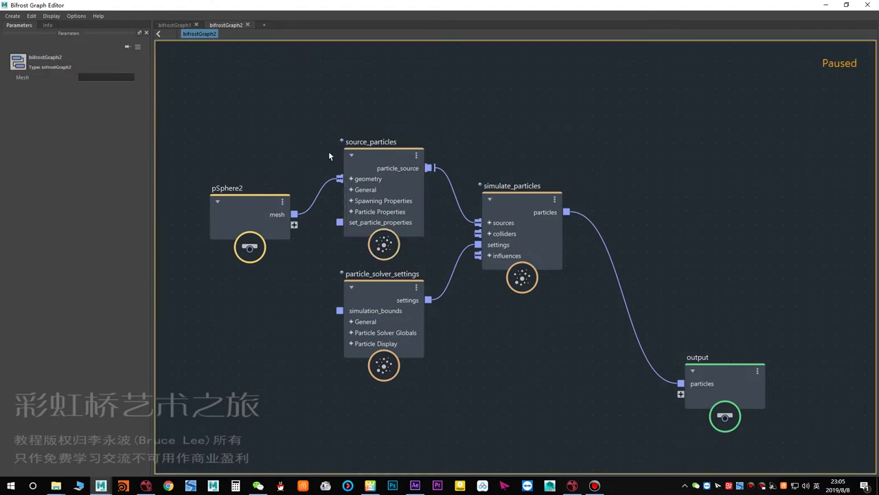
click(389, 156)
click(86, 206)
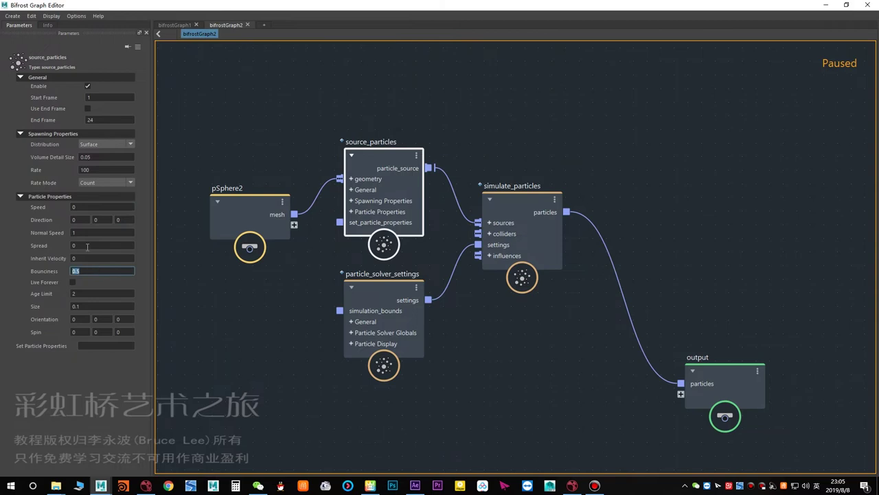
click(271, 128)
scroll(478, 98, down, 3)
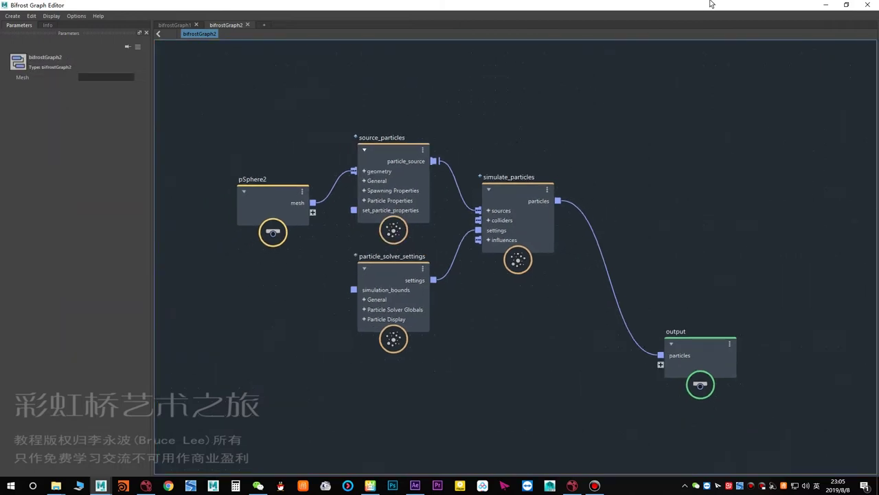
- Play the particle simulation in the Maya viewport and stop it around frame 31
click(828, 5)
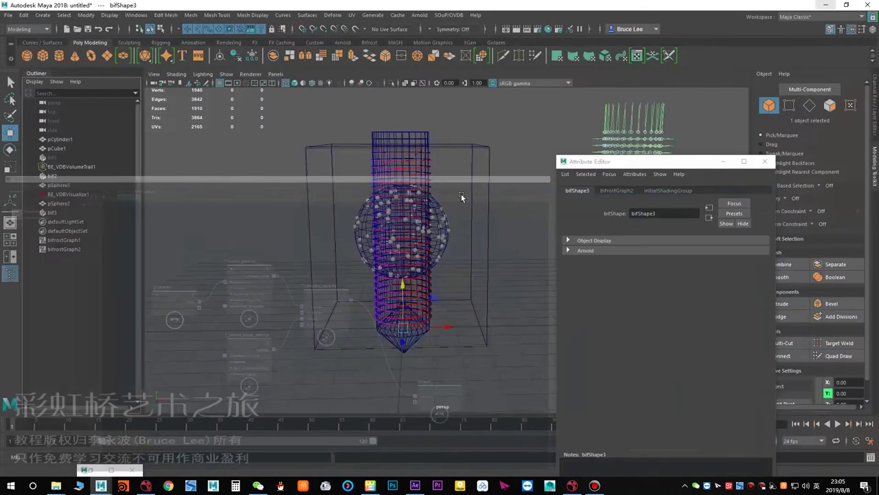
scroll(508, 228, down, 3)
key(Escape)
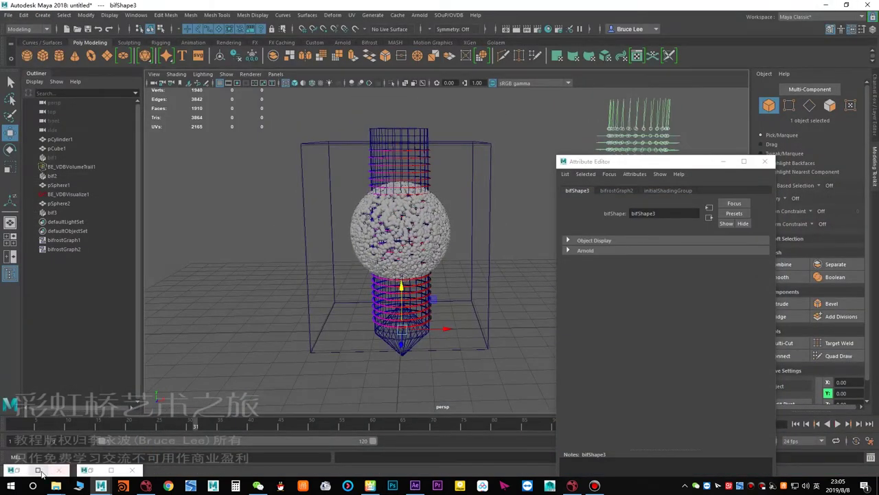
- Add a vdb_influence node below particle_solver_settings in bifrostGraph2
click(39, 470)
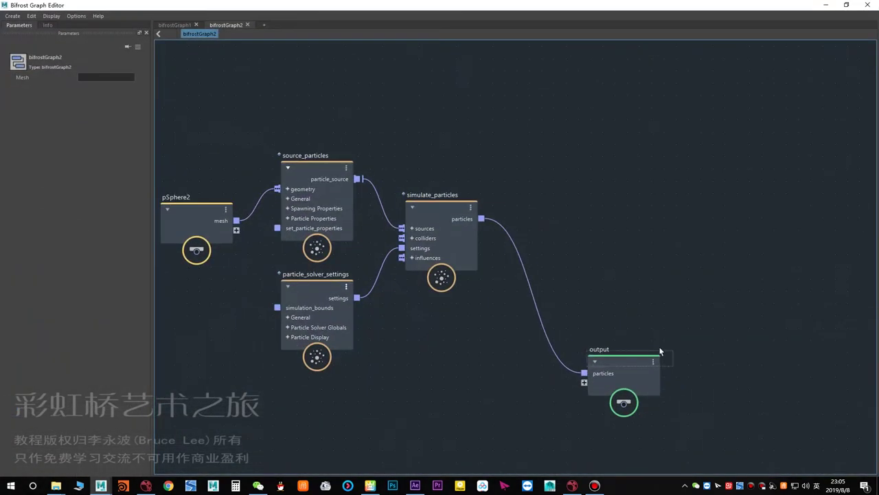
drag(660, 349, 657, 351)
click(481, 374)
alt+middle_drag(368, 388, 450, 252)
key(Tab)
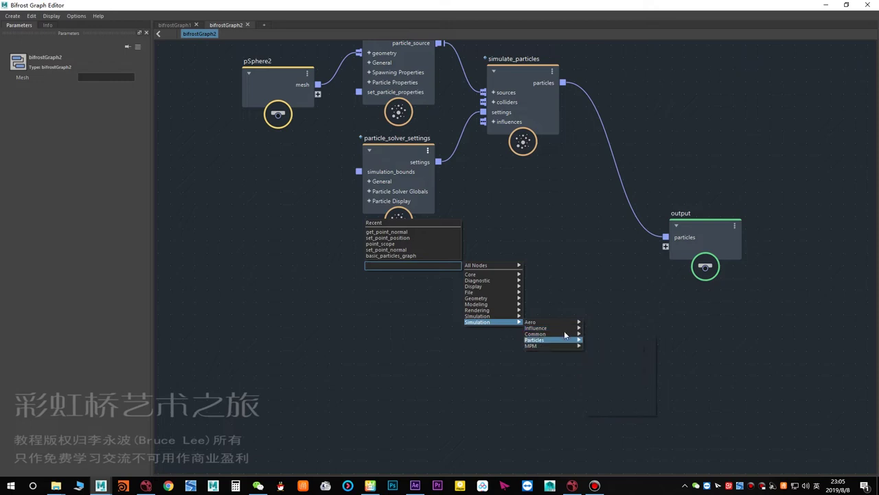
mouse_move(562, 329)
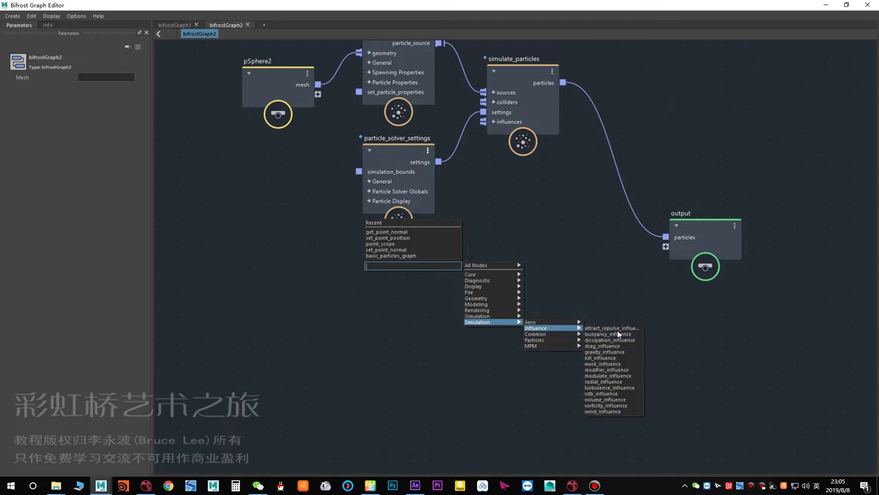
click(601, 393)
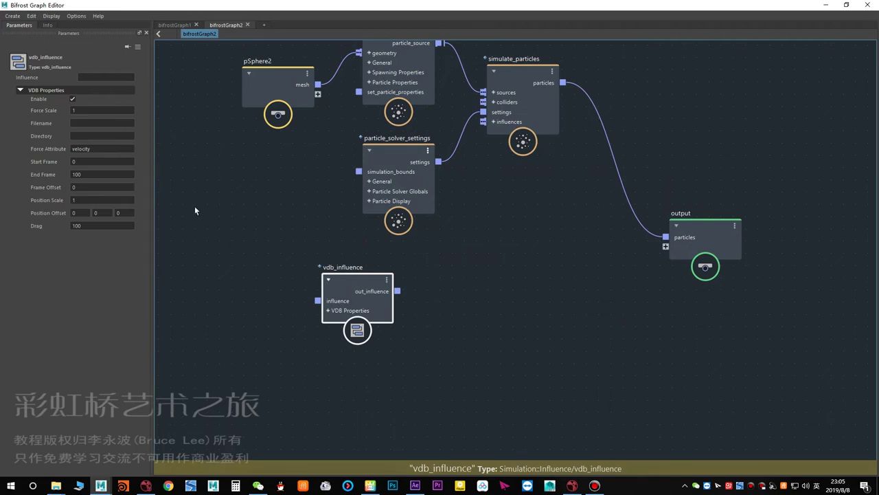
- Copy the folder path of v.vdb and set vdb_influence's Directory to E:\Bifrost and its Filename to v.vdb
click(55, 486)
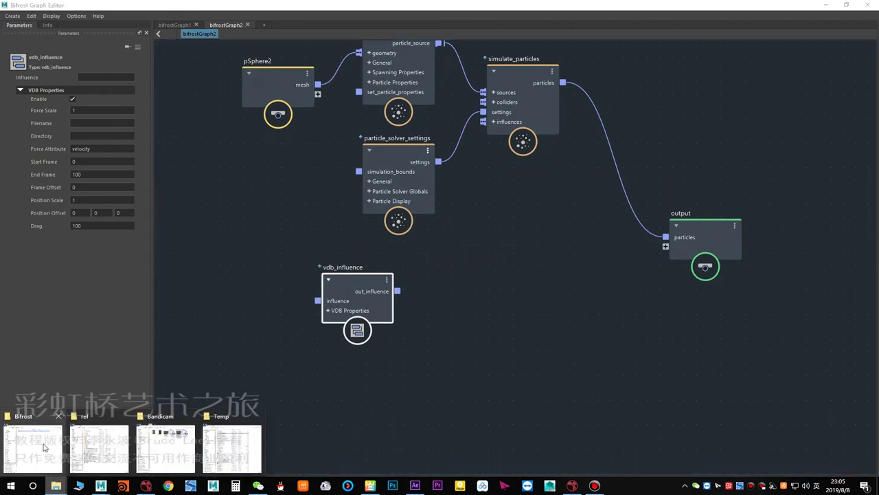
click(44, 446)
click(257, 112)
key(ctrl+c)
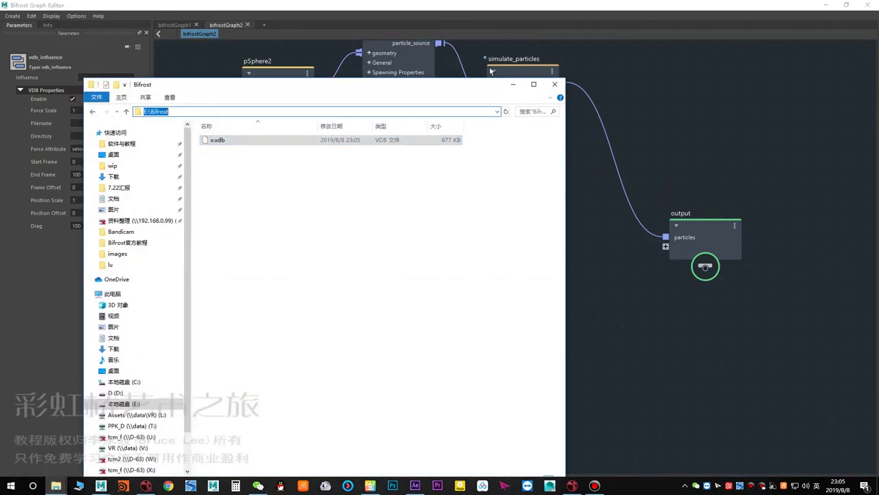
click(514, 84)
click(85, 135)
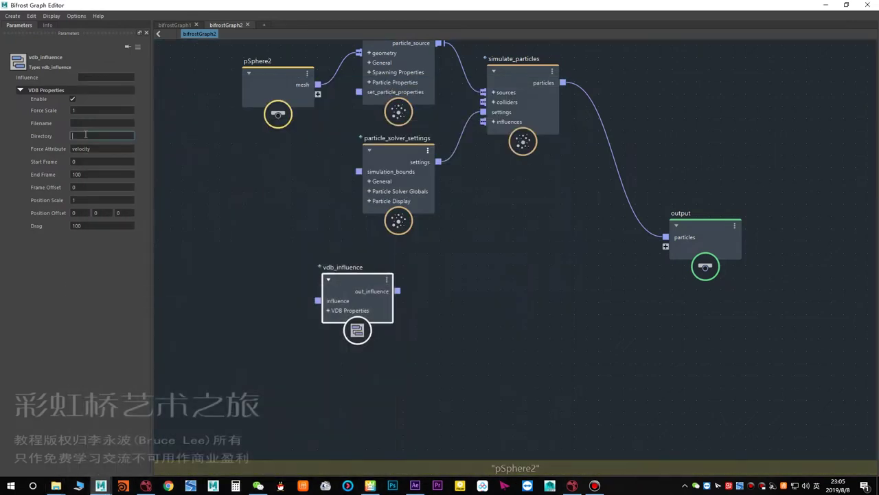
key(ctrl+v)
click(86, 123)
text(v)
click(245, 235)
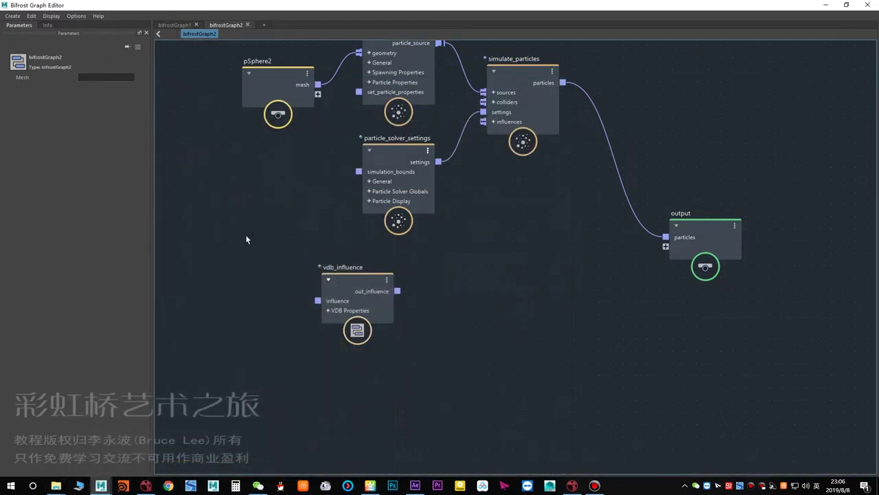
- Connect vdb_influence's out_influence to simulate_particles' influences and play the simulation in the viewport
click(371, 286)
drag(481, 139, 483, 121)
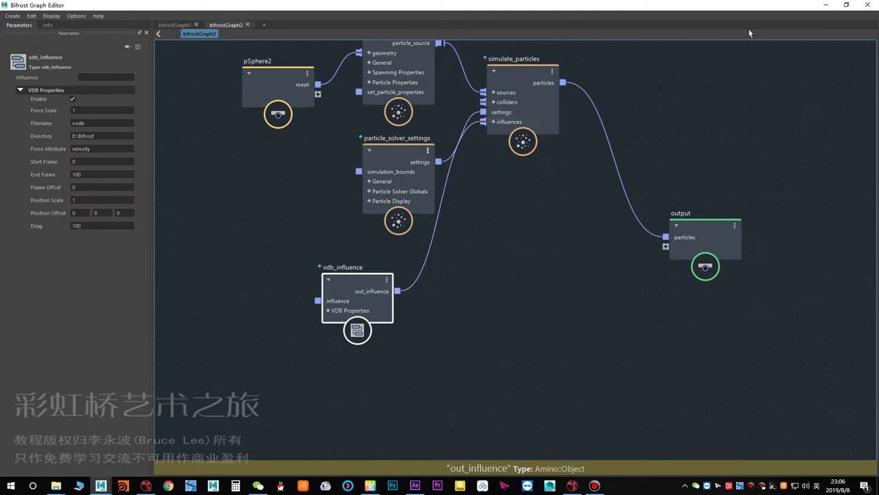
click(829, 5)
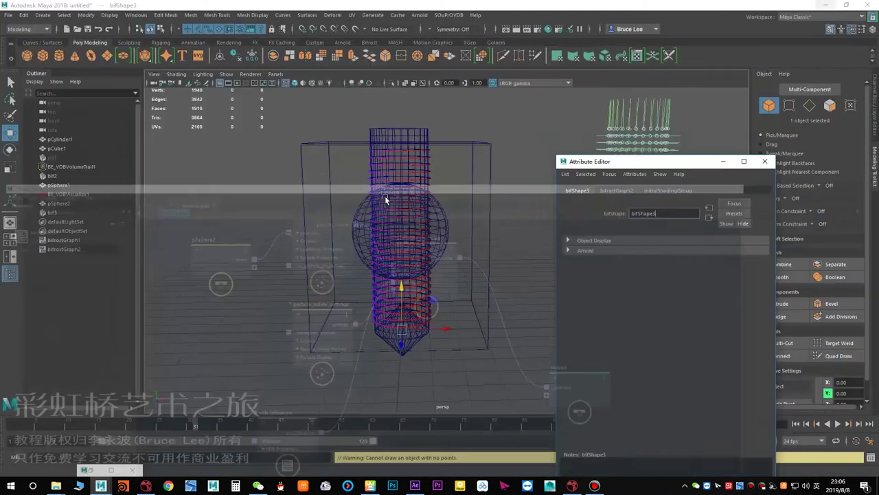
key(alt+v)
alt+right_drag(395, 232, 435, 232)
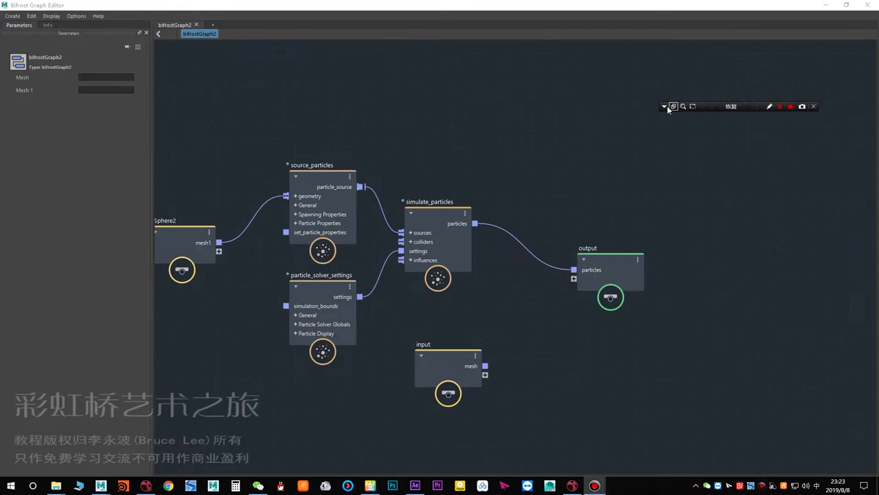
click(666, 107)
click(680, 118)
- Move the source_particles node further above particle_solver_settings in the graph
alt+middle_drag(525, 153, 596, 141)
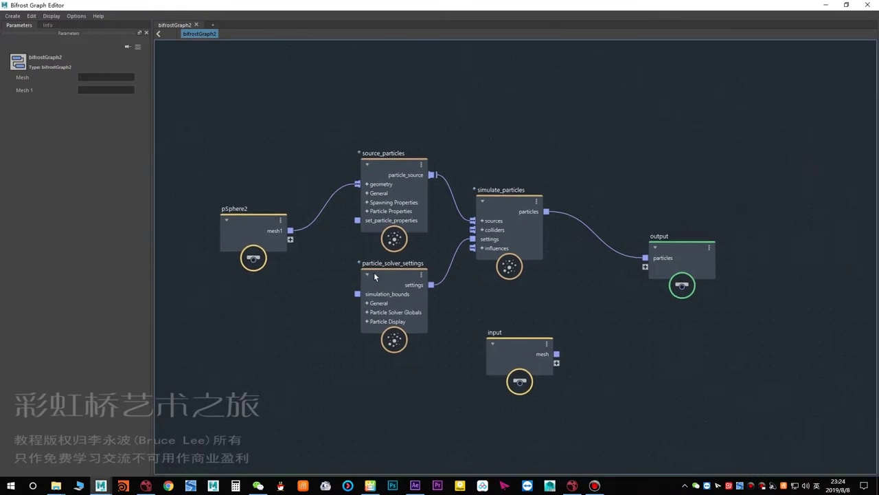
drag(377, 177, 374, 158)
click(349, 250)
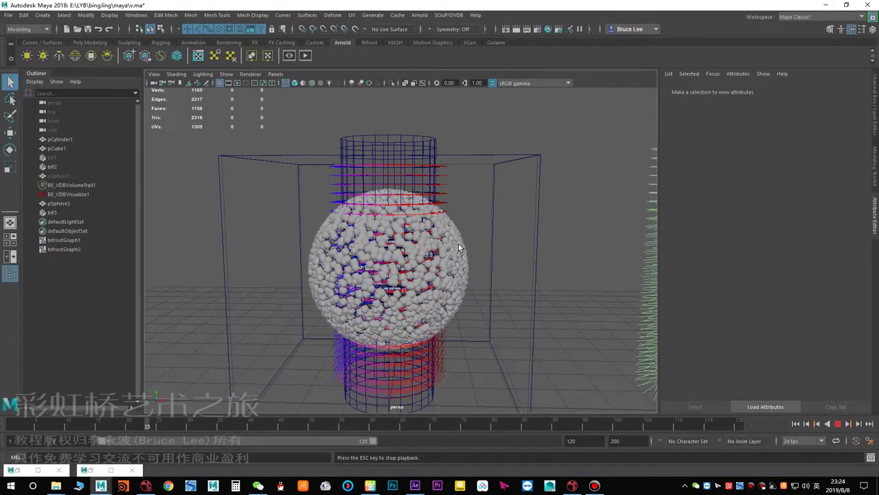
- Stop the particle simulation's playback and return to frame 1
key(Escape)
alt+right_drag(470, 246, 434, 259)
key(alt+shift+v)
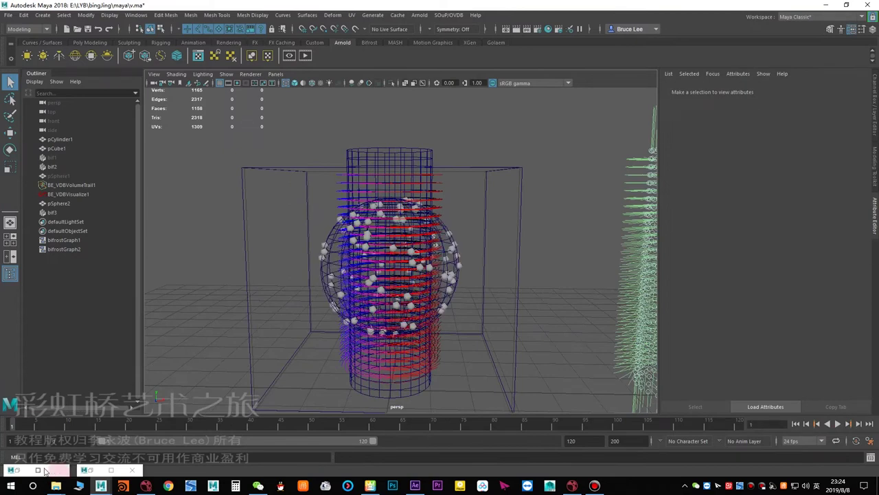
- Insert a vdb_influence node from the Simulation Influence category into bifrostGraph2
click(44, 471)
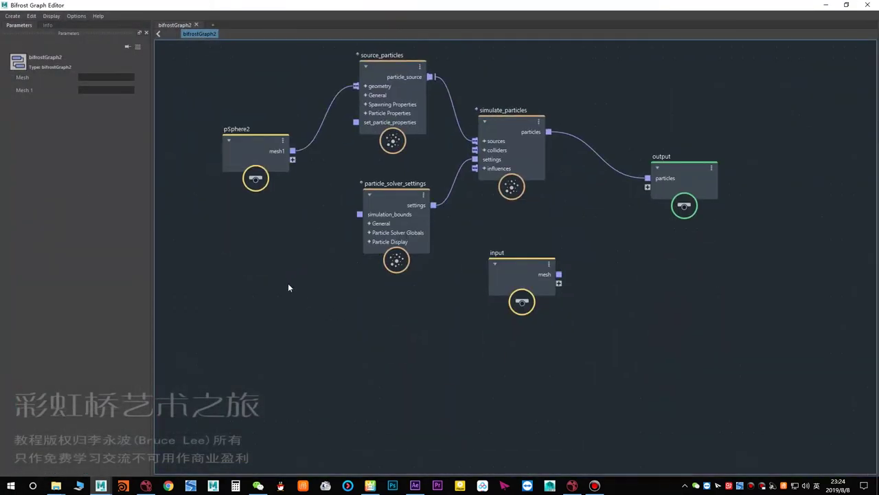
key(Tab)
mouse_move(384, 351)
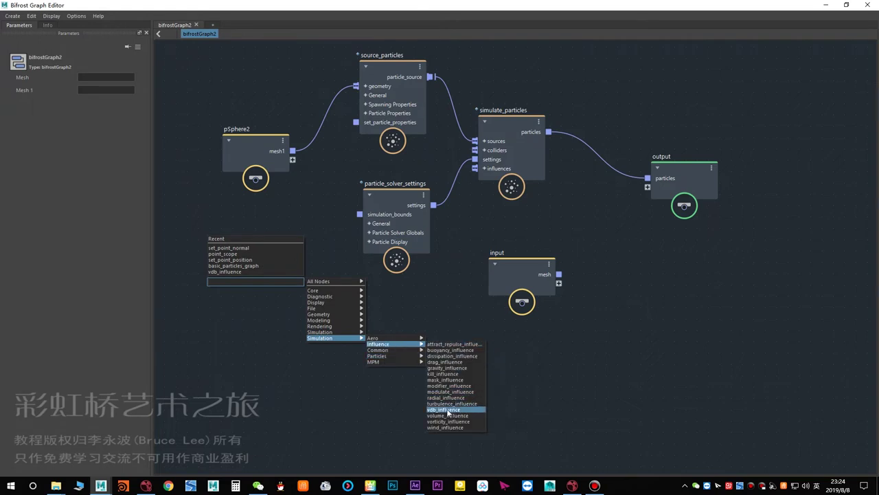
click(447, 410)
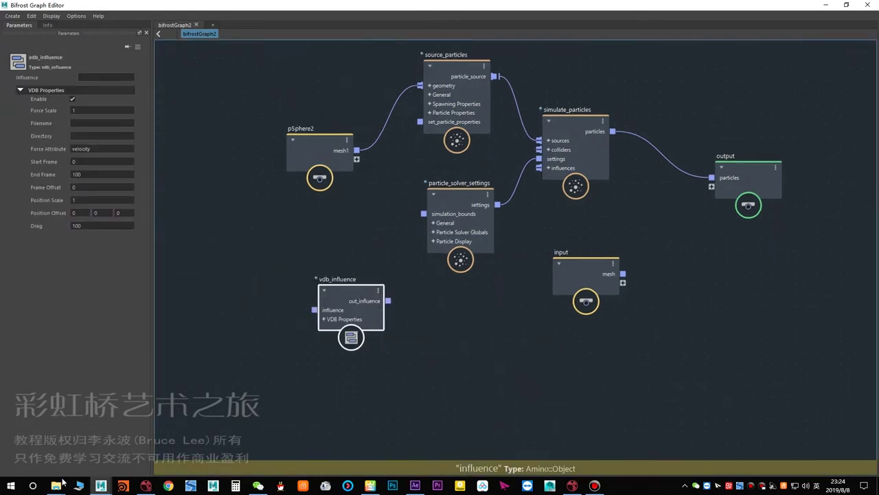
- Fill in vdb_influence's Directory with the copied path E:\Bifrost and its Filename with v.vdb
click(58, 484)
click(41, 448)
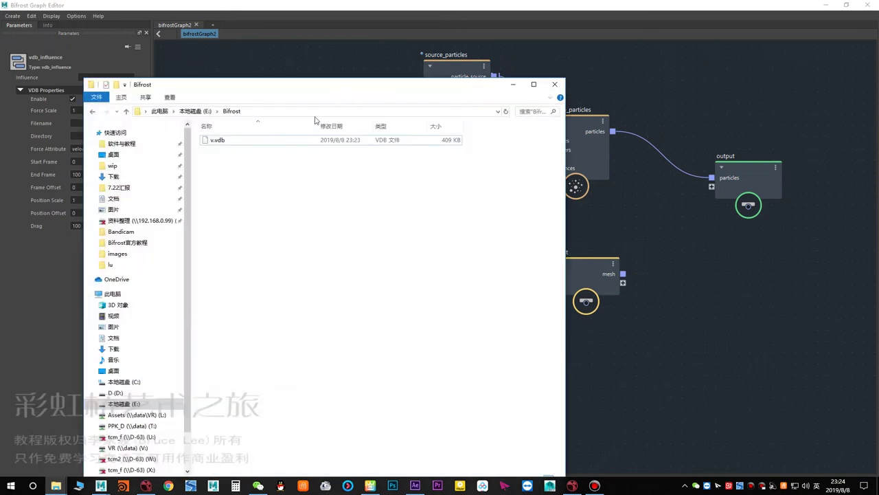
click(301, 110)
click(513, 86)
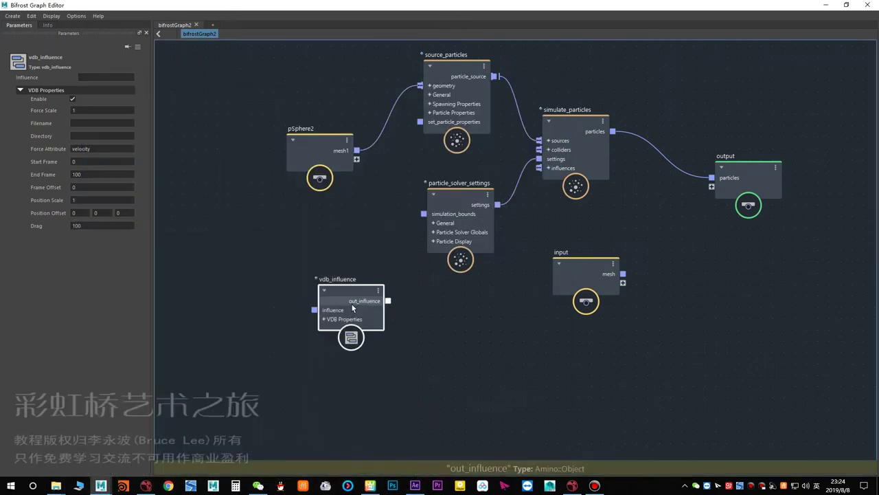
click(89, 125)
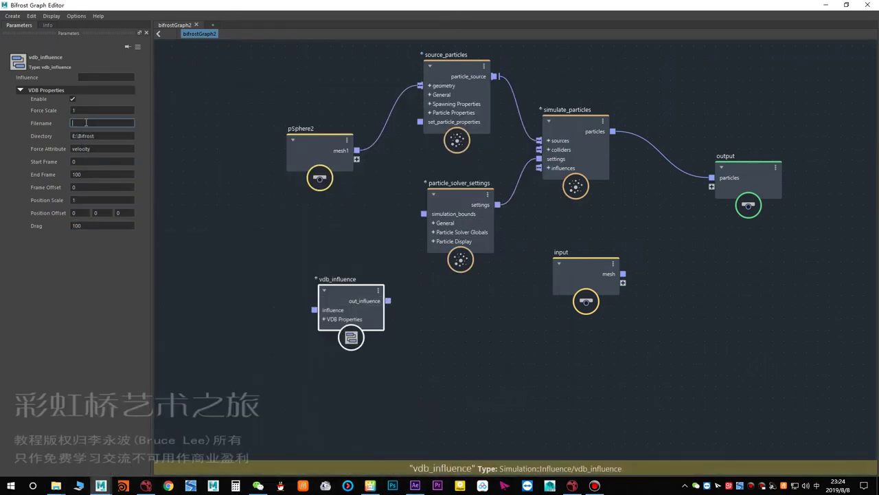
text(v.vdb)
click(307, 231)
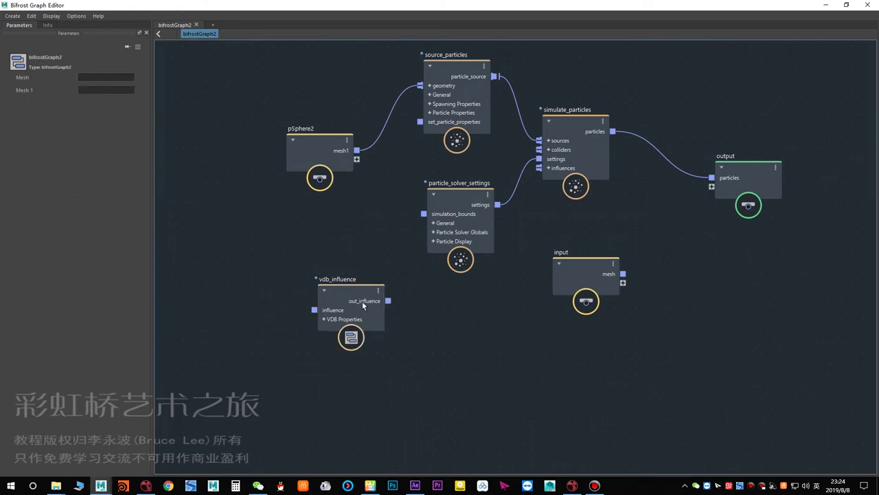
- Move vdb_influence clear of the other nodes and connect its out_influence to simulate_particles' influences
drag(367, 307, 305, 318)
drag(527, 190, 539, 168)
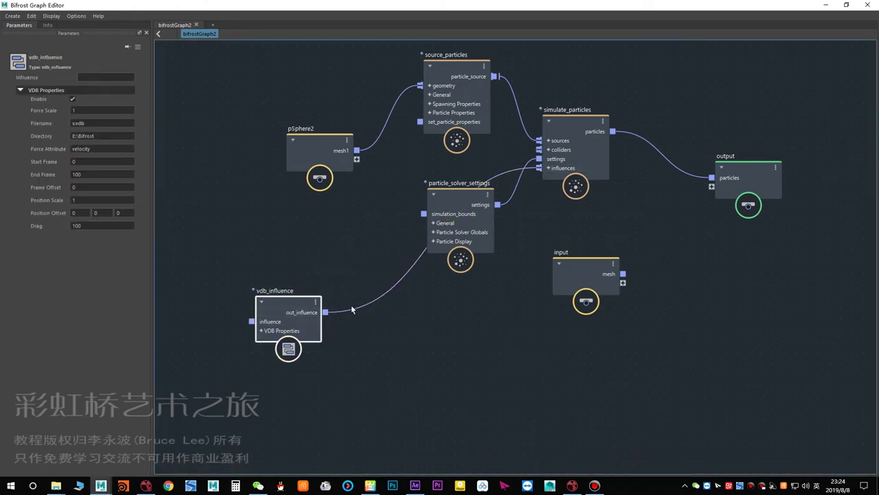
alt+middle_drag(408, 318, 343, 337)
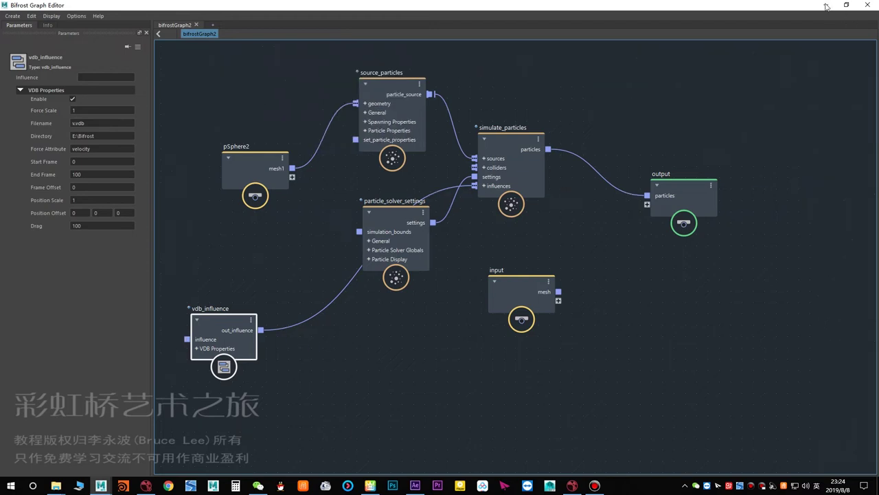
- Play the simulation in the viewport to check the VDB influence on the particles, then return to frame 1
click(826, 6)
alt+middle_drag(413, 270, 425, 276)
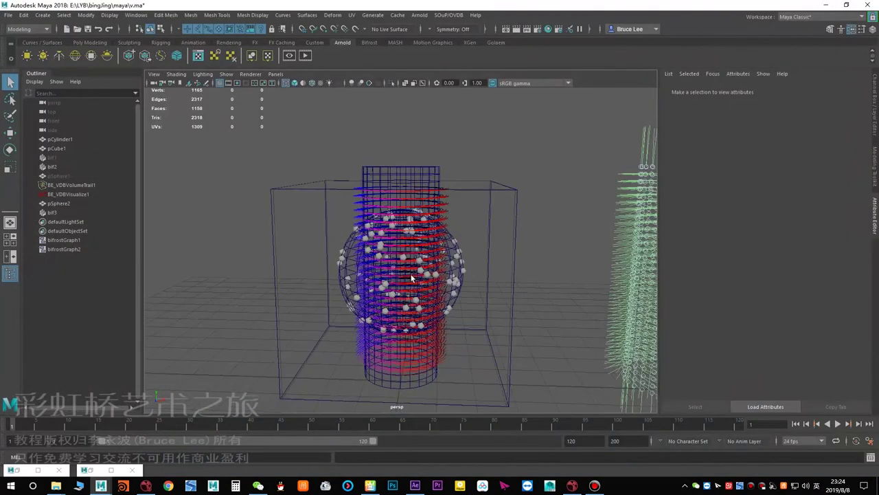
key(alt+v)
key(Escape)
scroll(431, 277, up, 1)
key(alt+shift+v)
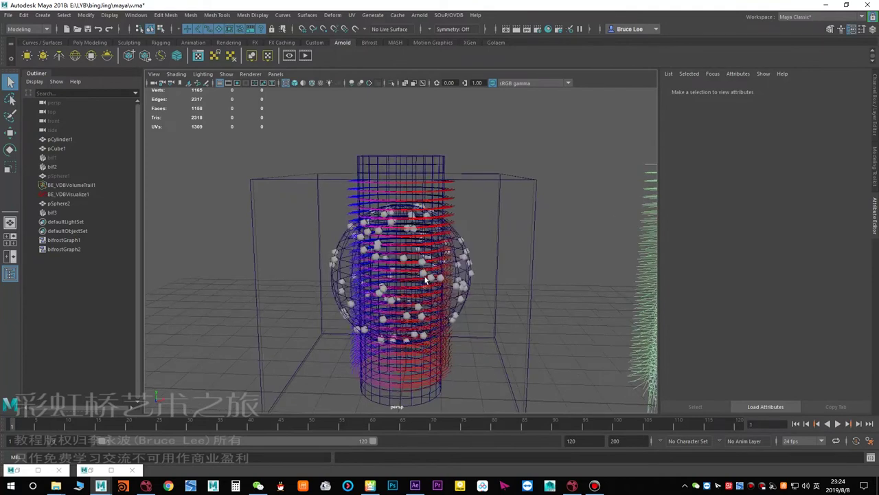
key(alt+v)
key(alt+shift+v)
- Set vdb_influence's Force Attribute to voxel_velocity and move the node slightly within the graph
click(39, 471)
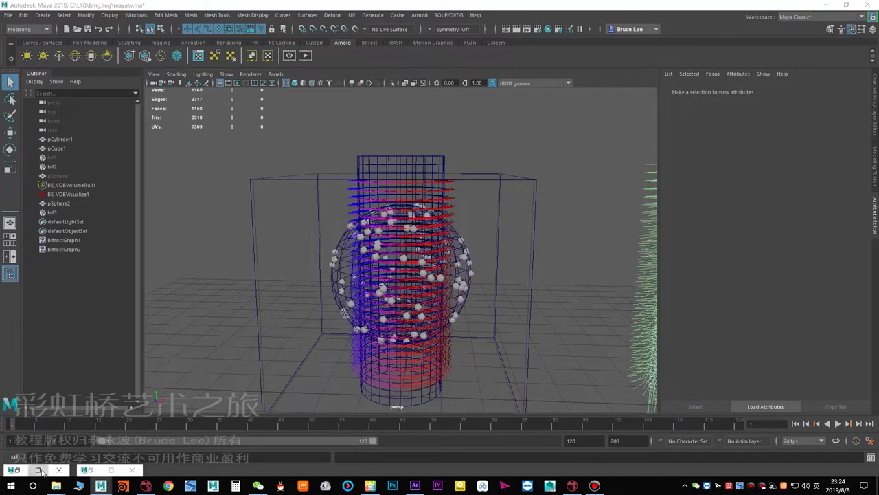
alt+middle_drag(336, 349, 387, 351)
drag(301, 334, 343, 374)
click(371, 372)
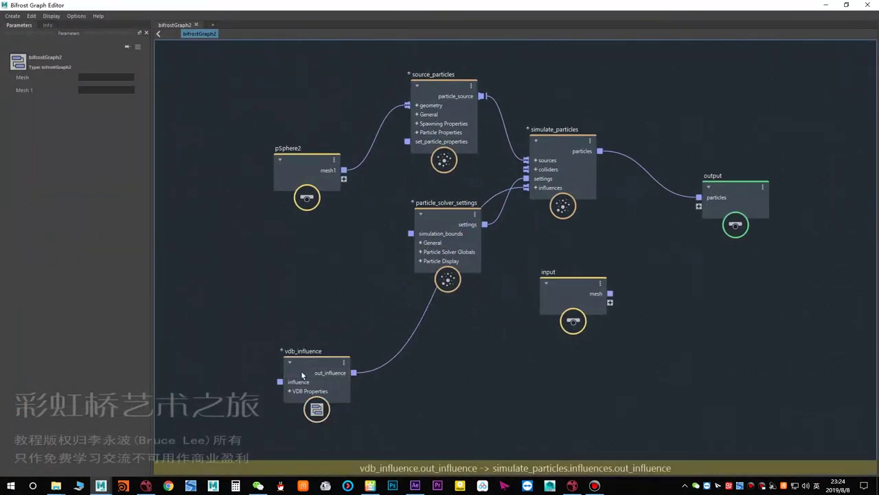
click(303, 372)
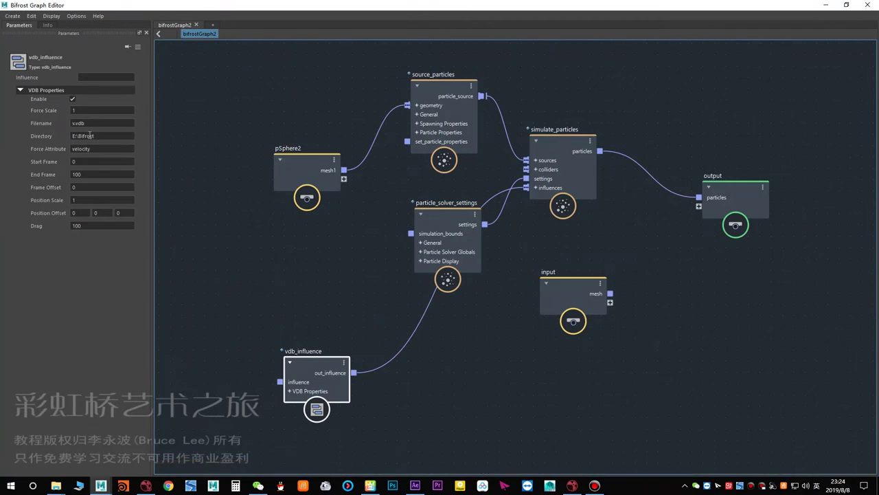
click(87, 149)
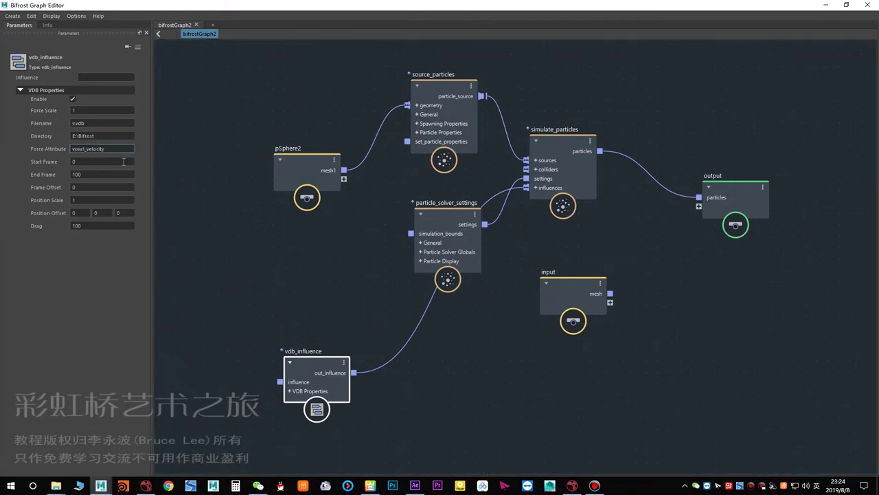
click(298, 278)
click(318, 369)
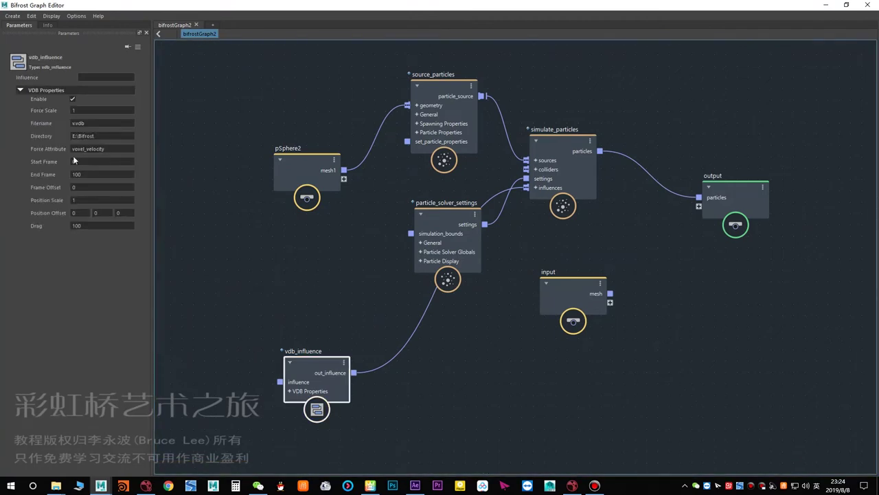
- Play the simulation and inspect the particles around the cylinder from several distances and angles
click(828, 5)
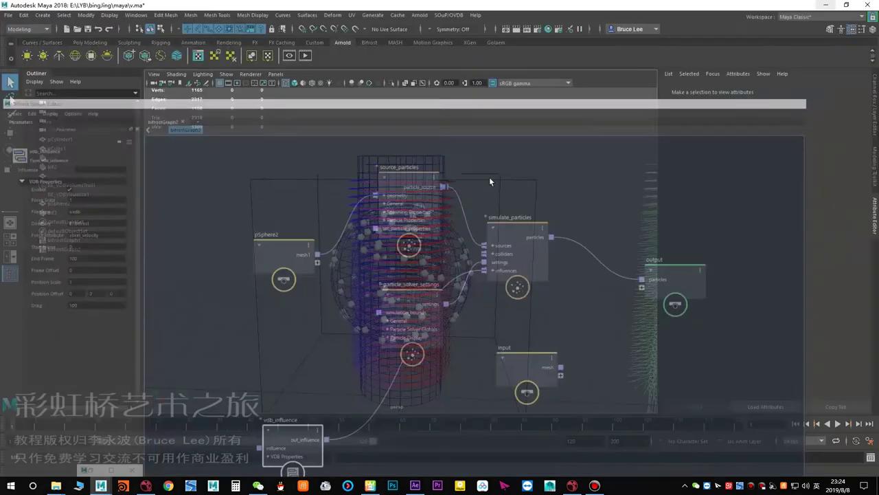
alt+drag(400, 262, 401, 258)
key(alt+v)
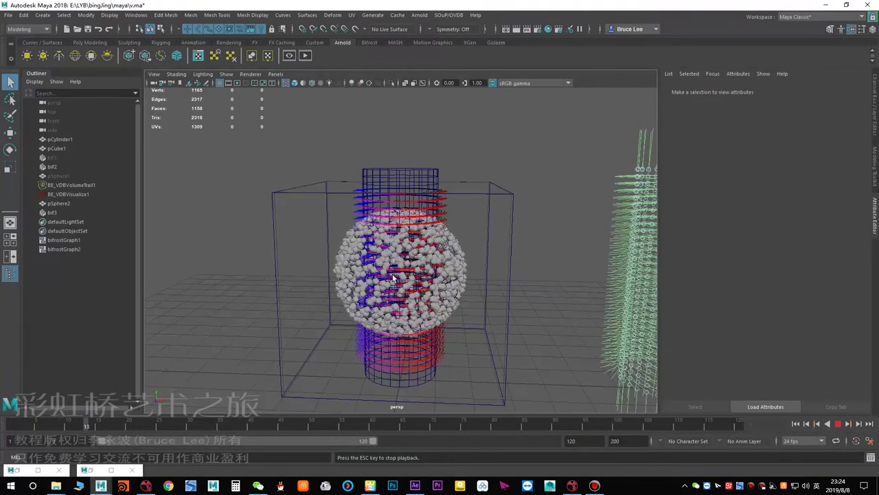
scroll(458, 297, up, 3)
scroll(458, 297, down, 4)
alt+middle_drag(458, 297, 394, 300)
scroll(393, 301, down, 3)
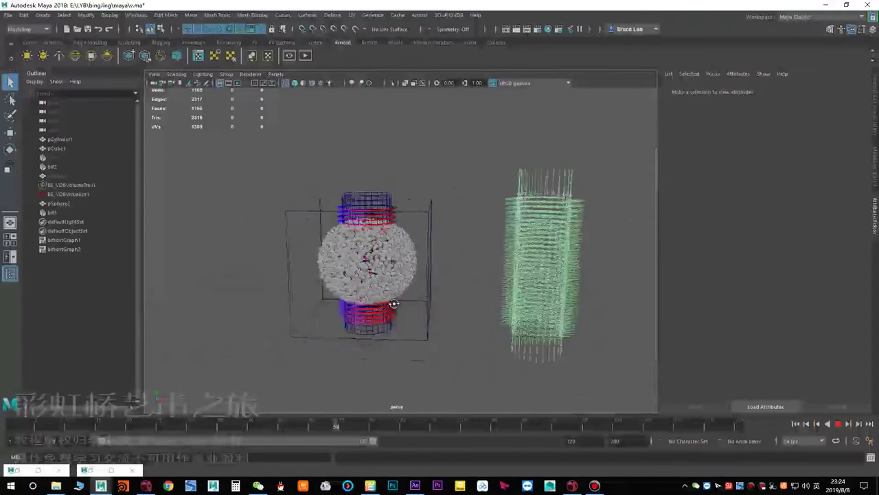
mouse_move(393, 301)
alt+mouse_down()
mouse_move(404, 301)
mouse_move(398, 283)
mouse_move(392, 290)
alt+mouse_up()
scroll(405, 297, up, 3)
- Replay the simulation from frame 1 and examine the particles on the sphere up close
key(alt+v)
key(alt+shift+v)
key(alt+v)
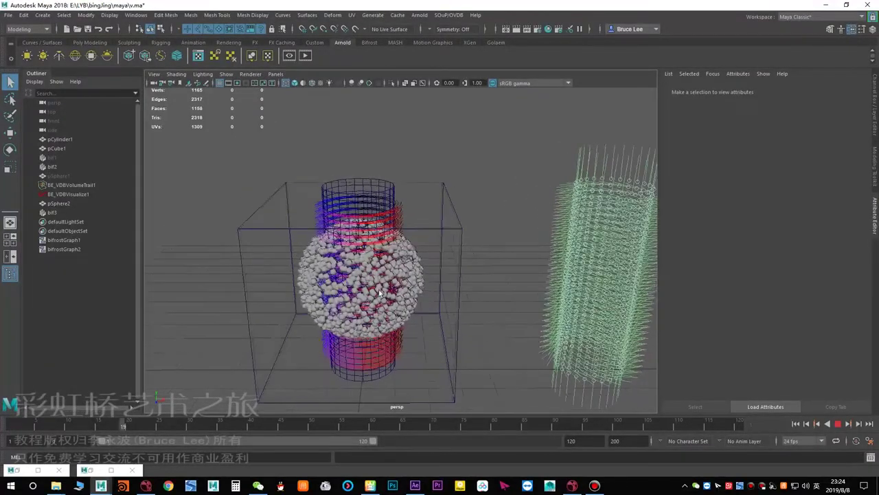
scroll(478, 281, up, 2)
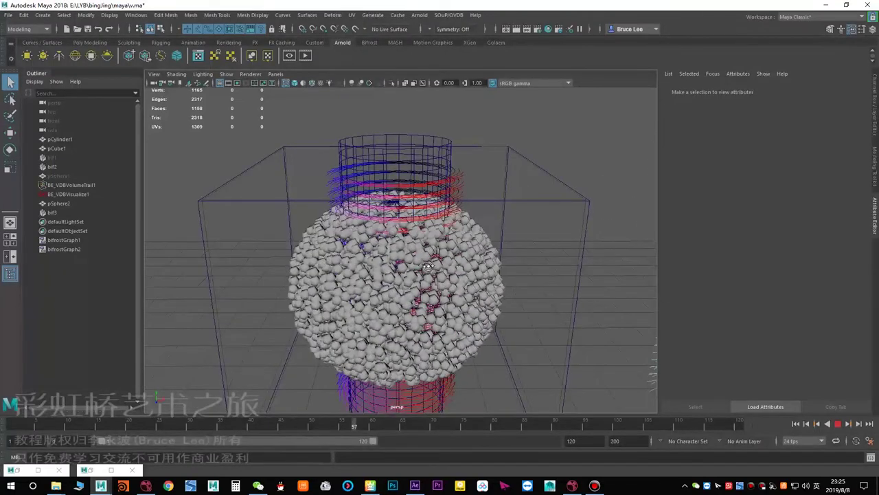
- Inspect the playing particle simulation around the sphere, stop it and return to frame 1
mouse_move(436, 234)
alt+mouse_down()
mouse_move(429, 274)
mouse_move(430, 235)
alt+mouse_up()
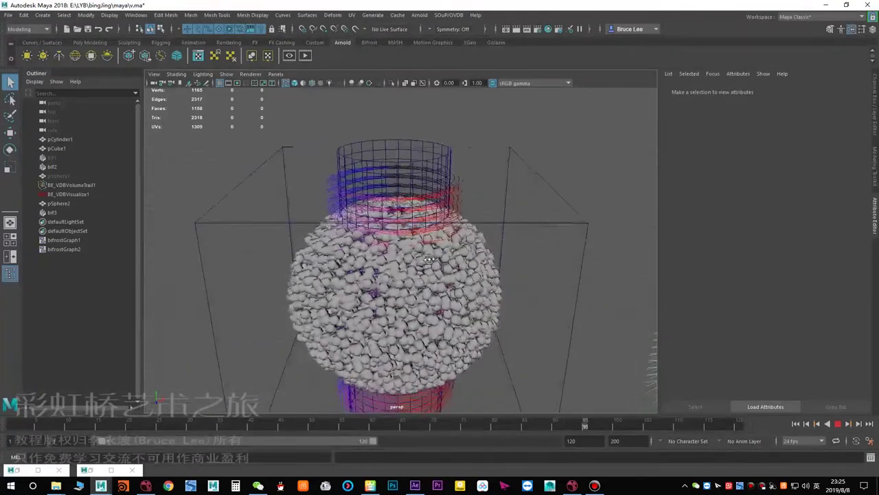
key(alt+v)
scroll(402, 317, down, 2)
key(alt+shift+v)
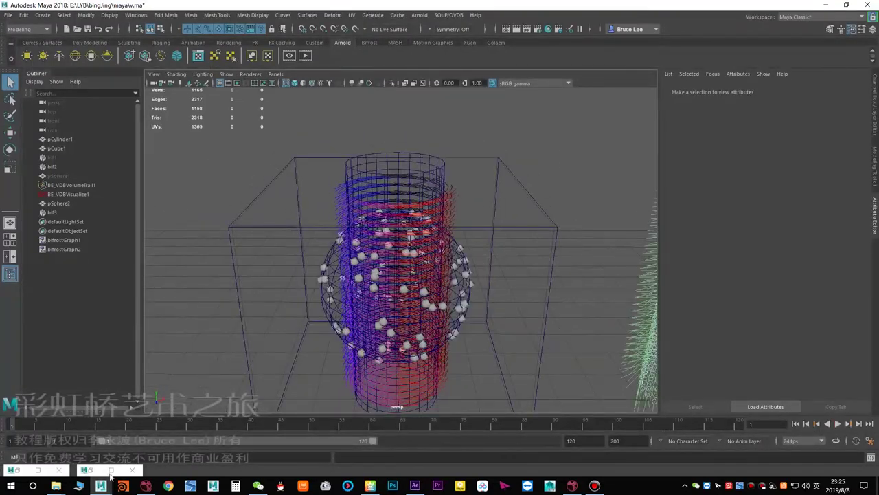
- Set the vdb_influence node's End Frame to 1000 and minimize the graph editor
click(40, 471)
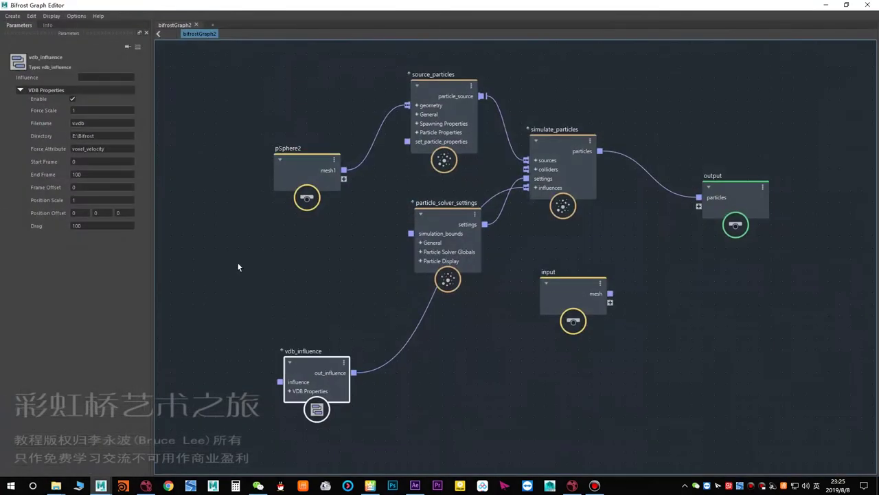
click(239, 264)
click(318, 358)
click(92, 174)
text(0)
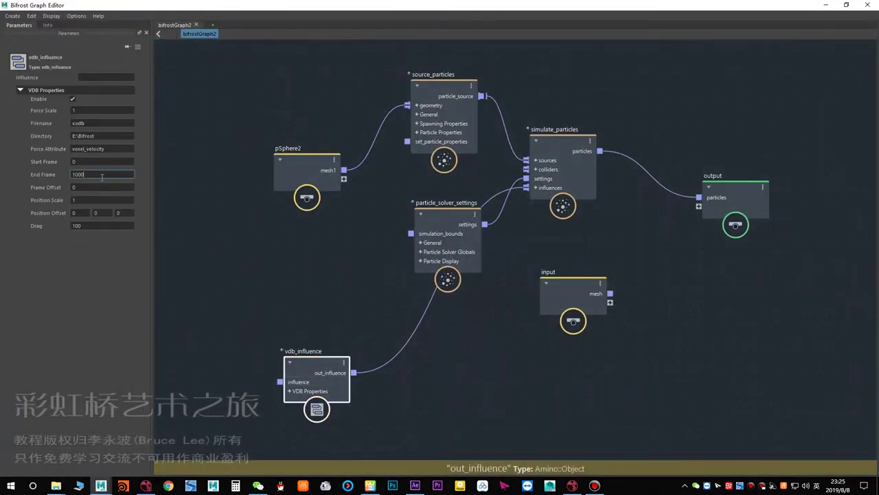
key(Return)
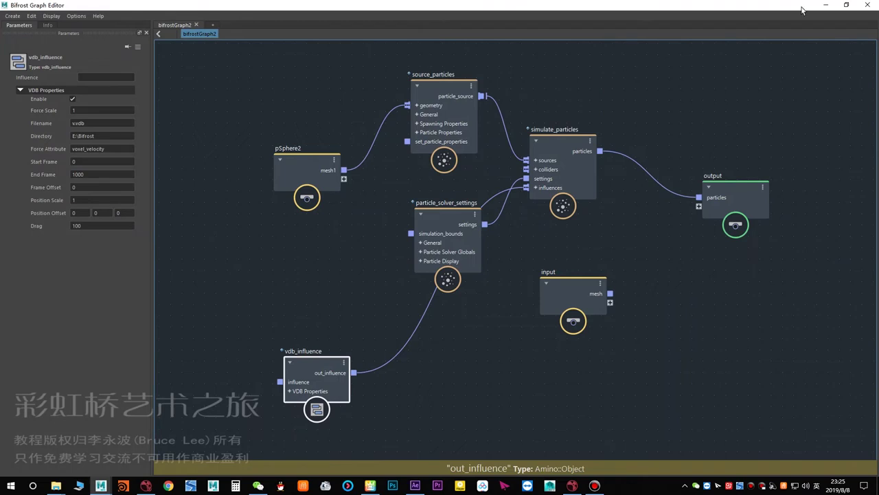
click(826, 6)
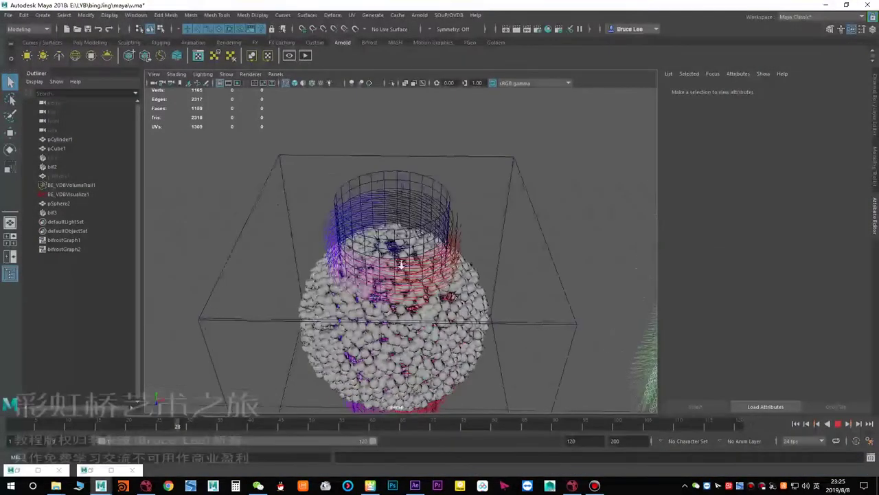
- Play the simulation, inspect the particles around the cylinder, stop playback and save the scene
scroll(417, 244, down, 1)
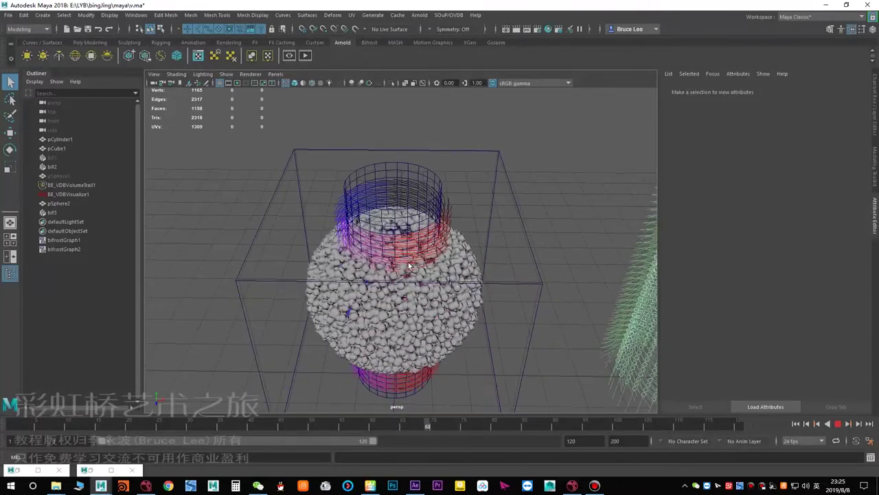
mouse_move(409, 264)
alt+mouse_down()
mouse_move(408, 236)
mouse_move(406, 259)
alt+mouse_up()
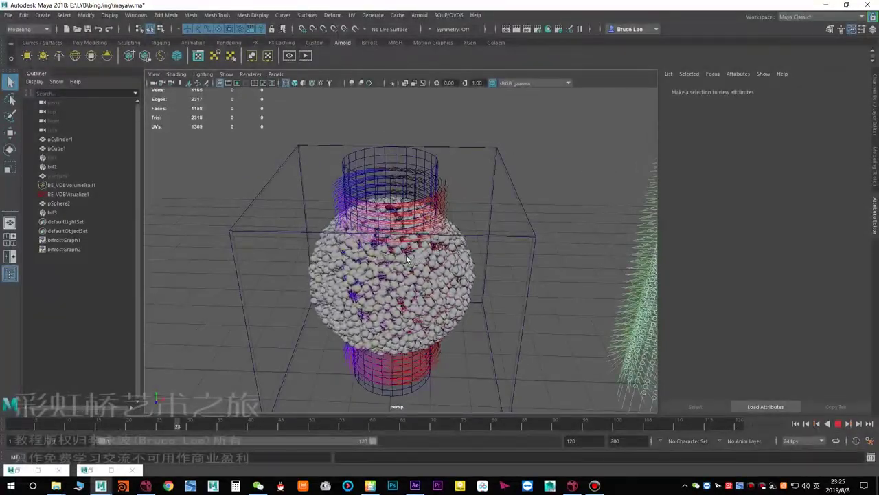
alt+right_drag(406, 259, 419, 257)
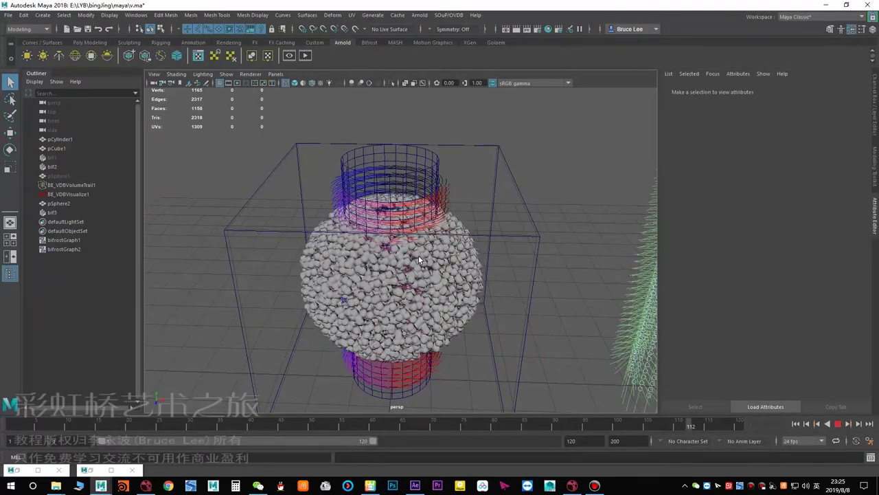
key(Escape)
alt+right_drag(419, 256, 407, 255)
key(ctrl+s)
alt+drag(406, 255, 423, 274)
key(w)
alt+middle_drag(423, 273, 414, 276)
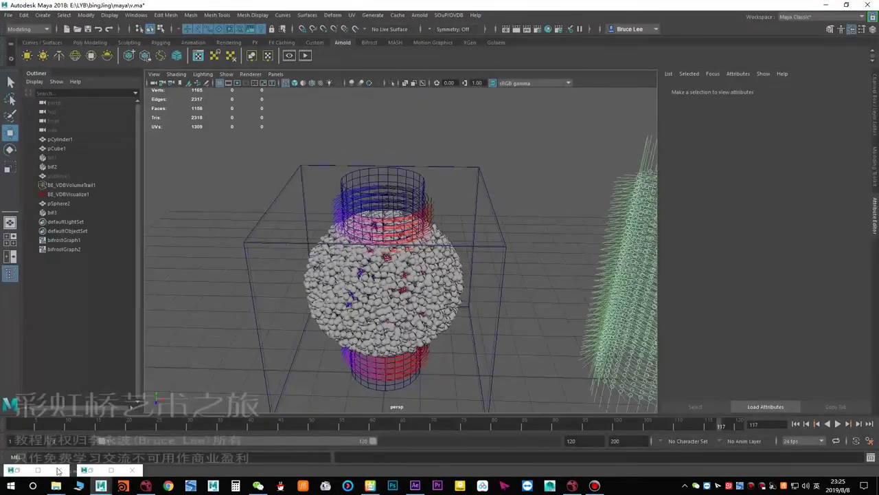
- Open bifrostGraph1 and spread out the degrees_to_radians and axis_angle_to_quaternion nodes, leaving degrees_to_radians selected
click(41, 470)
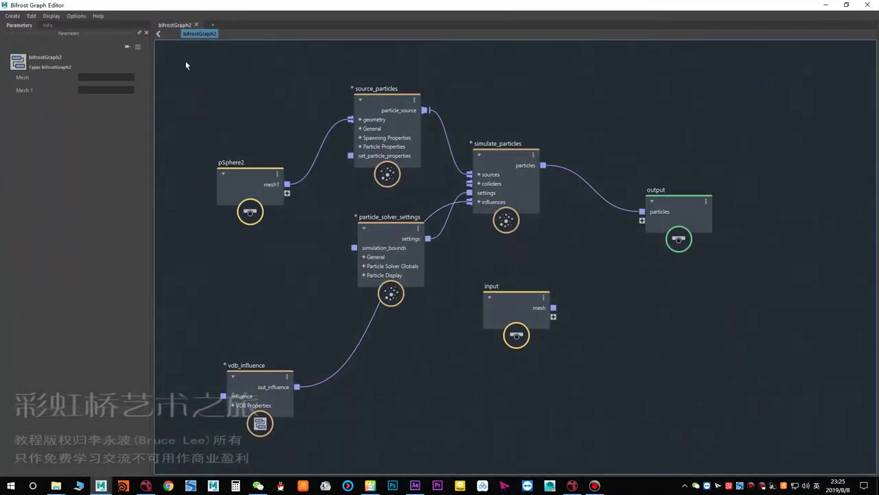
click(212, 28)
click(241, 31)
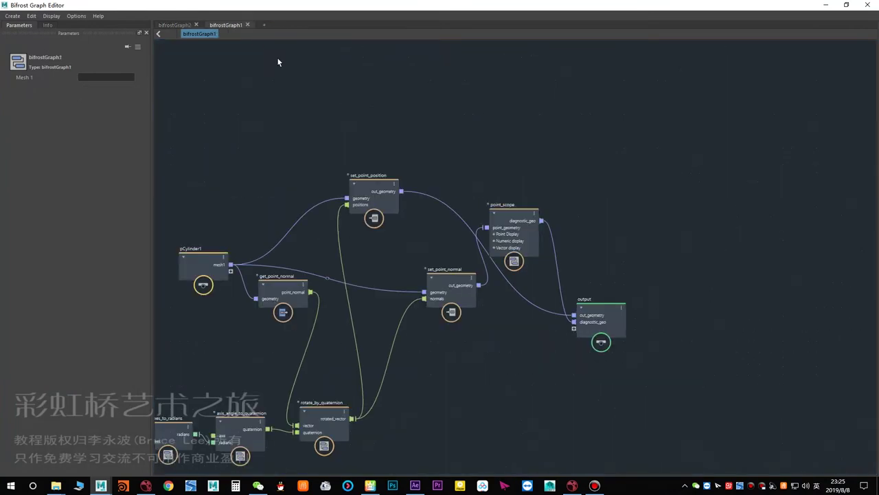
alt+middle_drag(282, 363, 410, 216)
alt+middle_drag(351, 217, 371, 208)
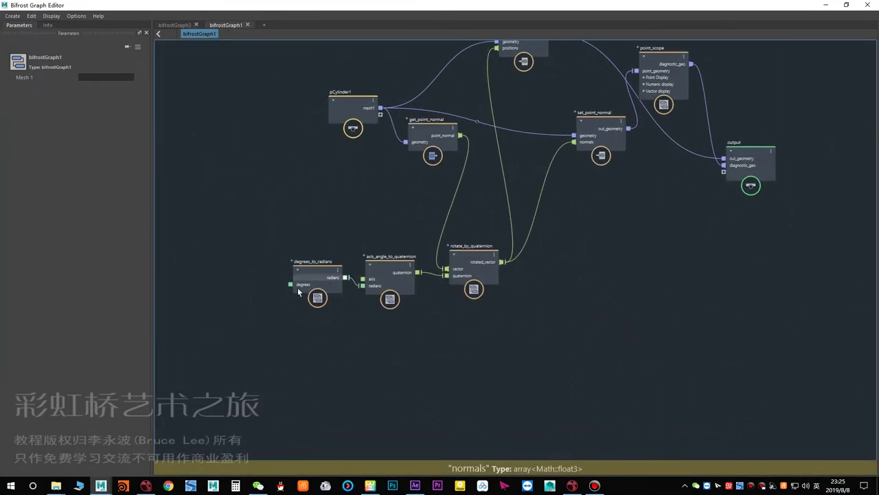
drag(301, 290, 260, 303)
click(389, 279)
drag(389, 279, 380, 304)
click(265, 293)
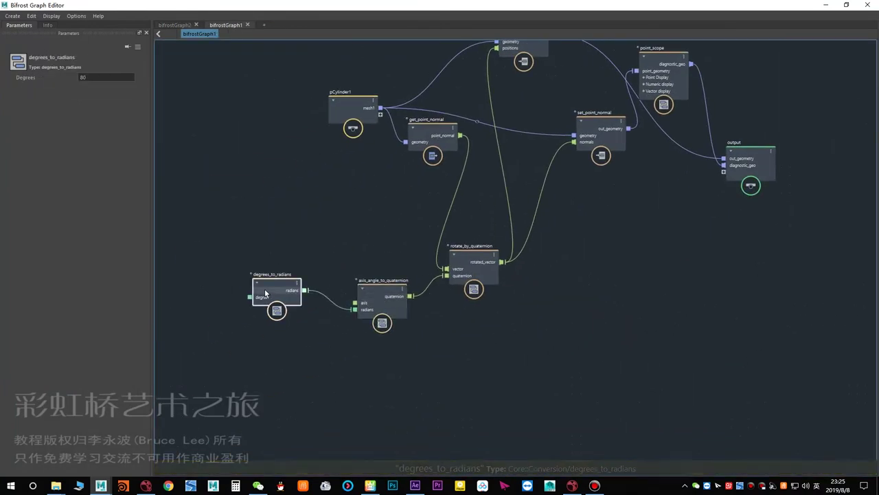
- Place the Bifrost Graph Editor beside the viewport and frame the cylinder and particles from a raised angle
drag(485, 9, 878, 193)
alt+middle_drag(380, 227, 369, 242)
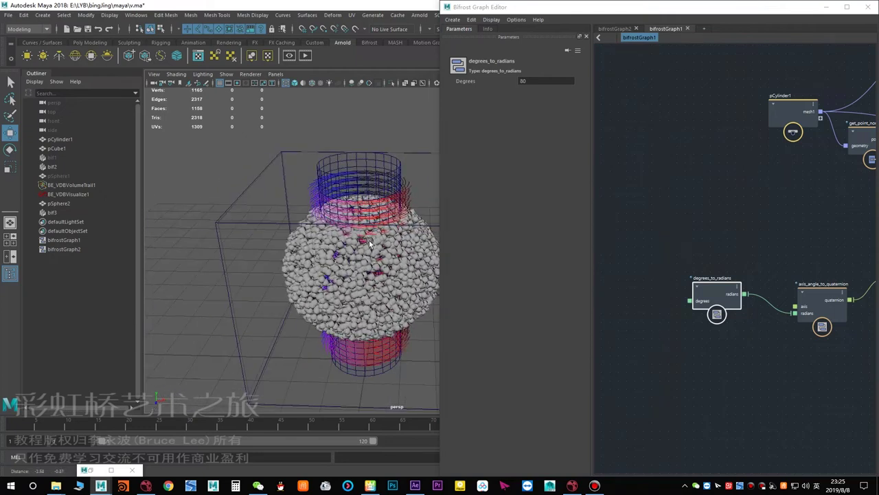
alt+middle_drag(770, 208, 682, 199)
alt+drag(300, 246, 317, 223)
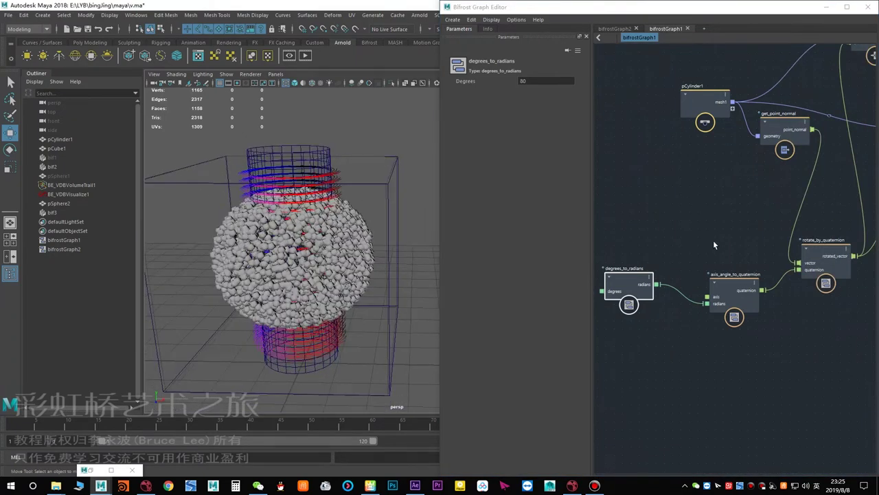
alt+right_drag(390, 265, 361, 262)
alt+drag(329, 233, 331, 299)
alt+middle_drag(331, 299, 415, 253)
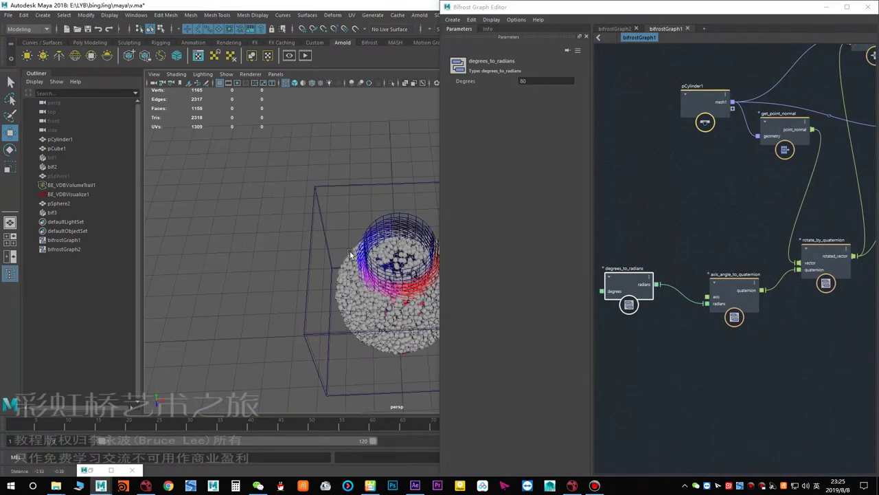
alt+right_drag(349, 253, 380, 289)
alt+middle_drag(381, 291, 340, 275)
alt+drag(339, 275, 342, 230)
- Select the axis_angle_to_quaternion node and examine its Axis values
alt+middle_drag(699, 245, 655, 220)
click(696, 281)
alt+middle_drag(707, 345, 832, 355)
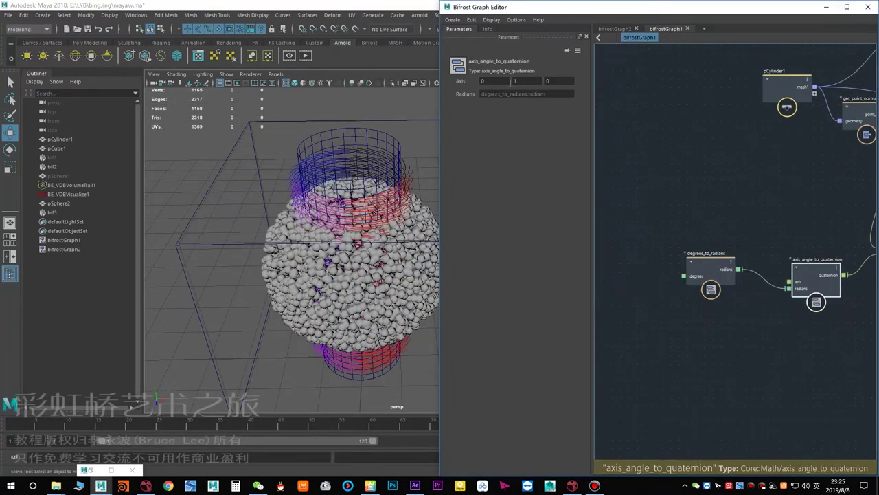
double_click(522, 81)
- Restore the Node Editor as a smaller window beside the viewport, framed on BE_VDBWrite1 and BE_VDBVisualizeShape1
click(111, 470)
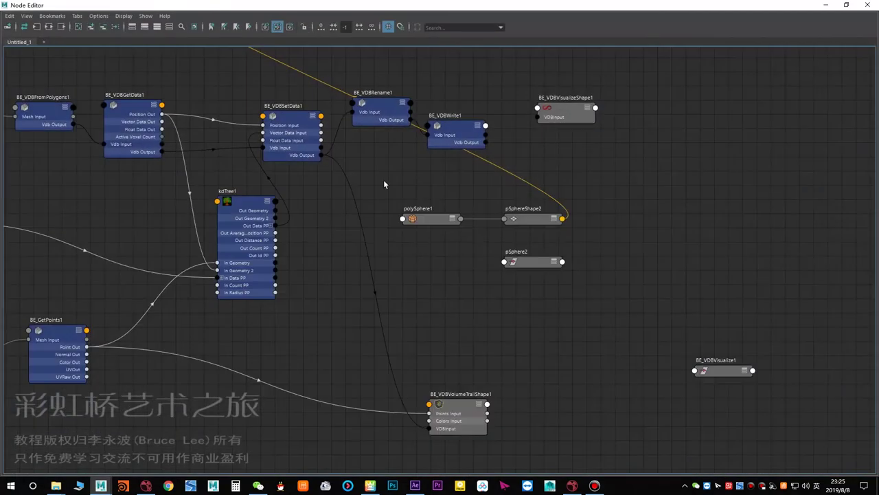
drag(352, 4, 606, 178)
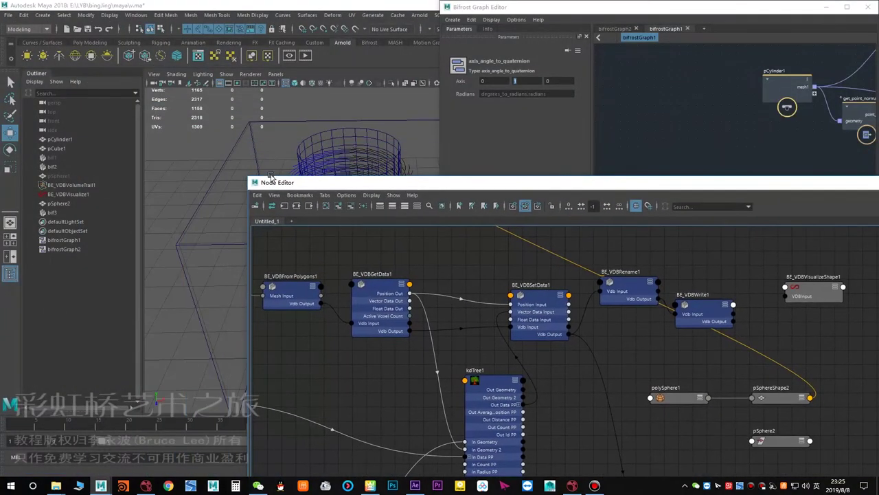
drag(251, 178, 707, 401)
drag(757, 410, 493, 211)
scroll(653, 301, down, 3)
alt+middle_drag(564, 296, 362, 282)
alt+middle_drag(700, 311, 676, 306)
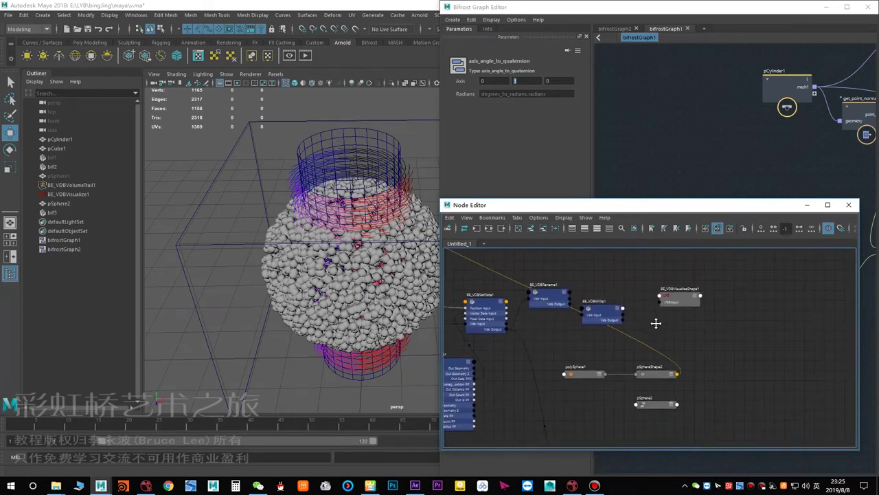
scroll(652, 302, up, 2)
drag(569, 209, 581, 286)
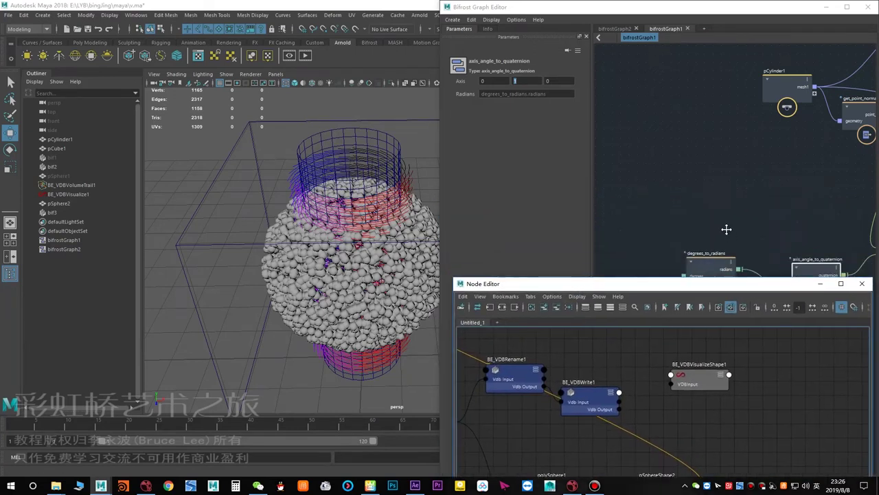
- Rearrange the Bifrost Graph Editor above the Node Editor and frame the axis_angle_to_quaternion node
alt+middle_drag(726, 230, 633, 153)
mouse_move(579, 4)
mouse_down()
mouse_move(584, 125)
mouse_move(572, 17)
mouse_up()
alt+middle_drag(702, 260, 678, 241)
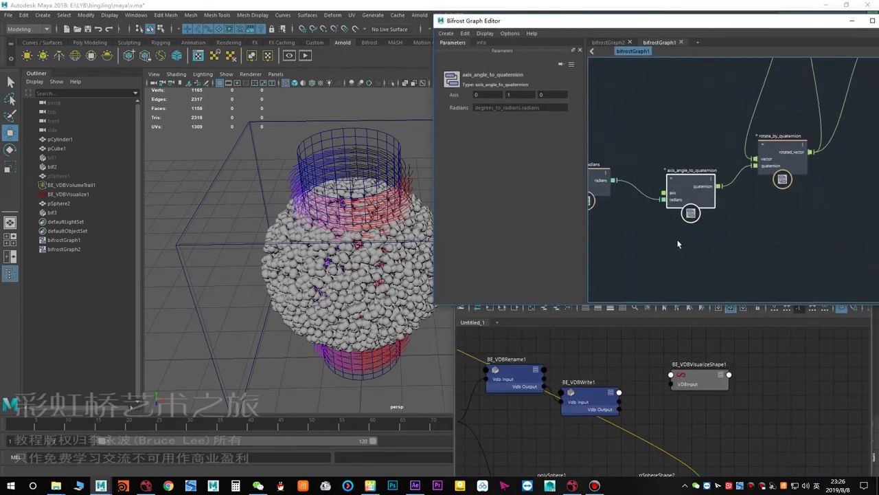
scroll(678, 242, up, 3)
alt+middle_drag(685, 169, 719, 180)
- Set the degrees_to_radians node's Degrees to 30
alt+drag(307, 228, 422, 169)
click(614, 182)
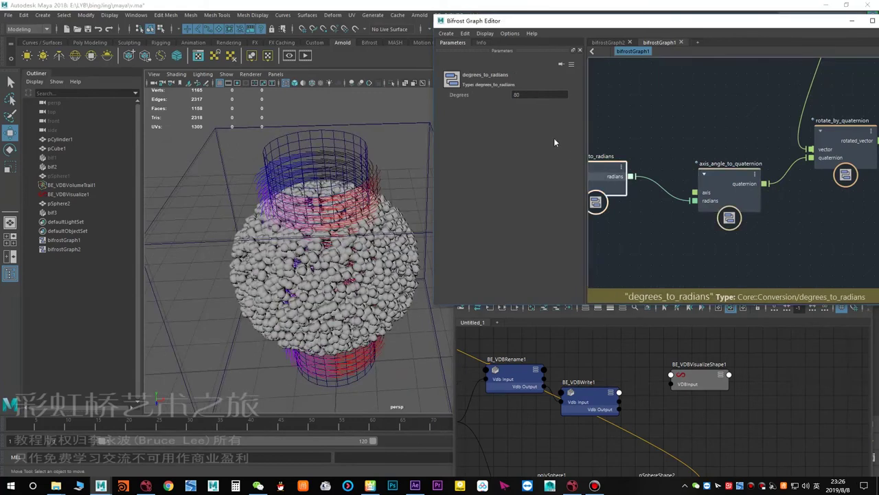
double_click(520, 94)
text(3)
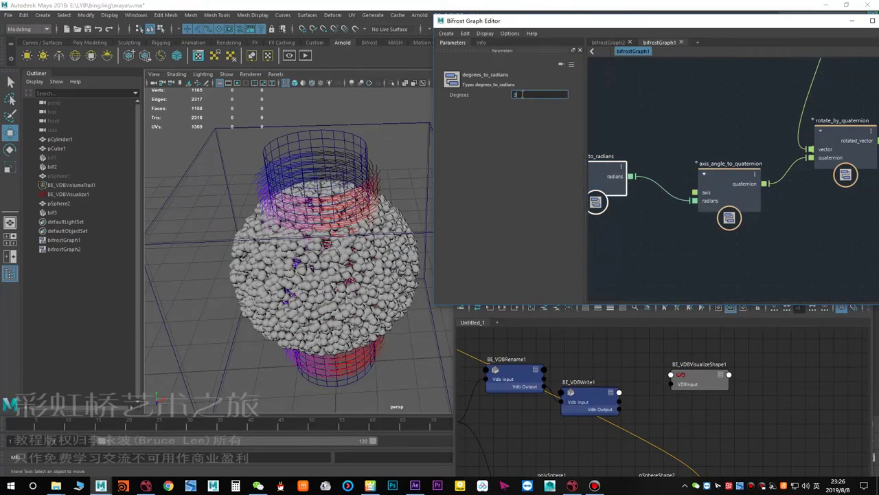
text(0)
key(Return)
- Connect BE_VDBWrite1's Vdb Output to BE_VDBVisualizeShape1's VDBInput to rewrite the VDB file, and delete the connection
alt+drag(351, 180, 353, 193)
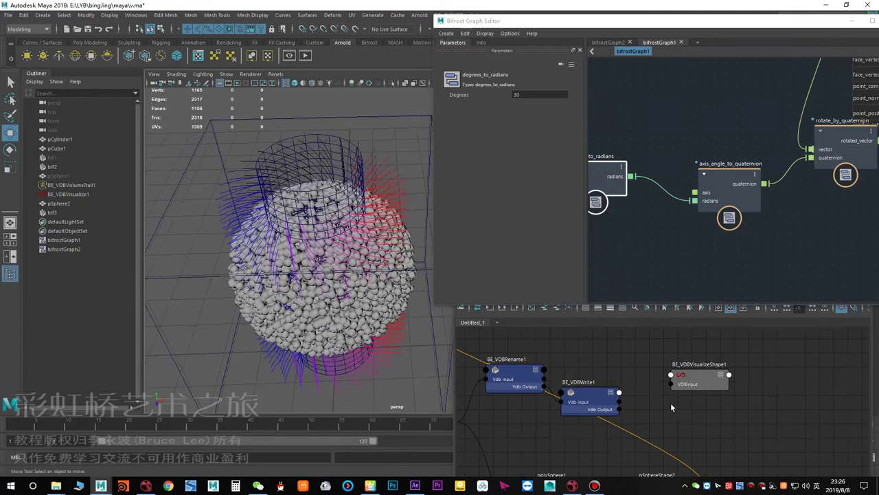
drag(620, 410, 676, 385)
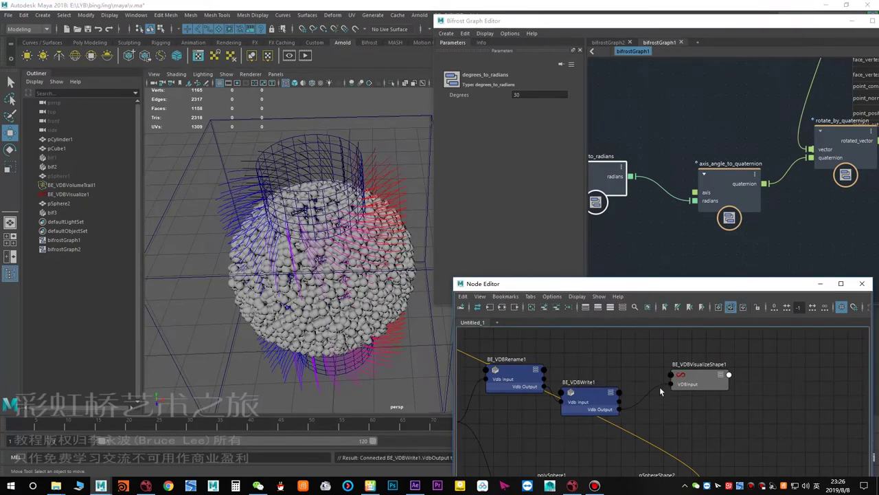
click(660, 387)
key(Delete)
- Play the simulation and examine how the particles follow the outward-rotated vectors from several angles
alt+drag(317, 223, 314, 241)
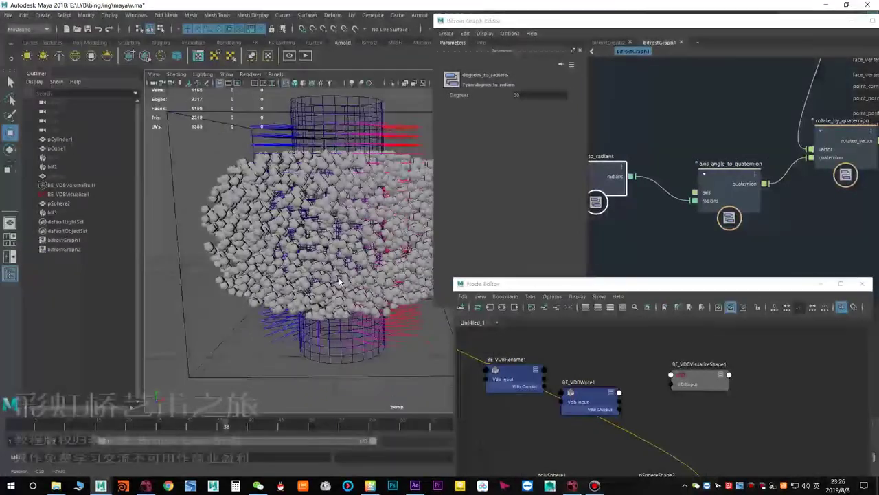
alt+drag(330, 299, 299, 286)
alt+middle_drag(299, 286, 340, 285)
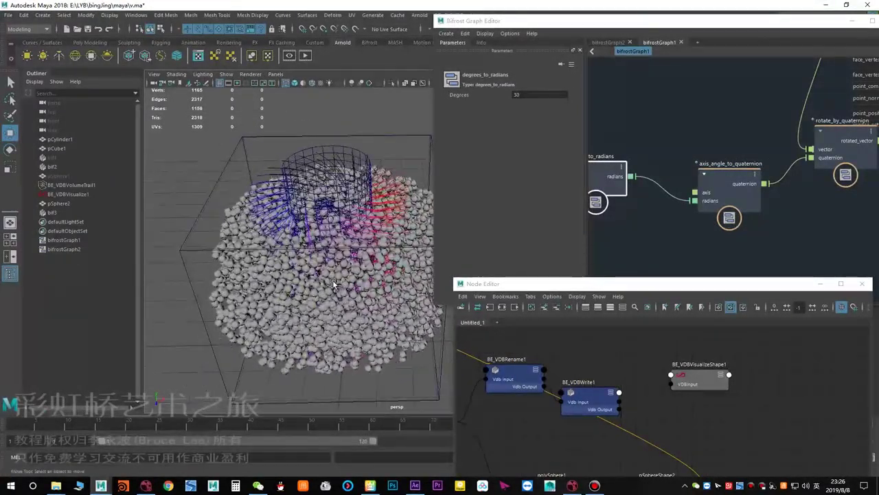
mouse_move(332, 283)
alt+mouse_down()
mouse_move(298, 290)
mouse_move(323, 288)
alt+mouse_up()
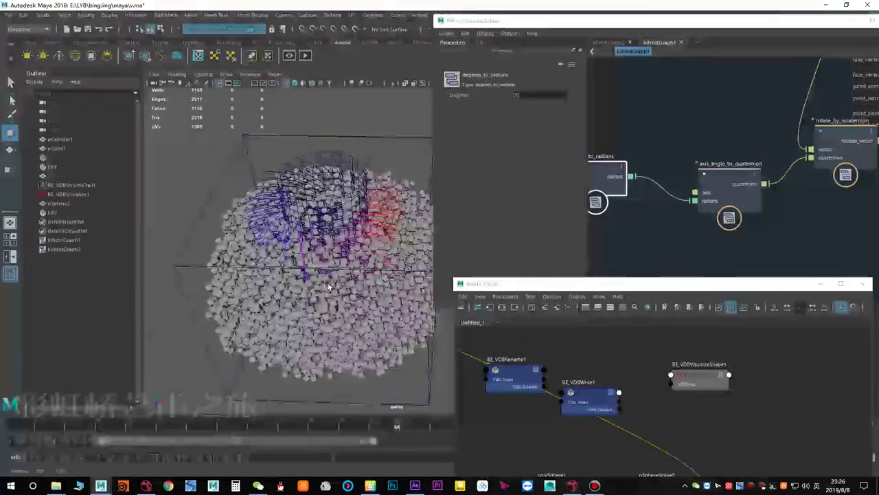
alt+drag(329, 286, 326, 294)
- Change the degrees_to_radians node's Degrees to 180 to point the vectors toward the cylinder's axis
alt+middle_drag(649, 347, 624, 336)
click(664, 244)
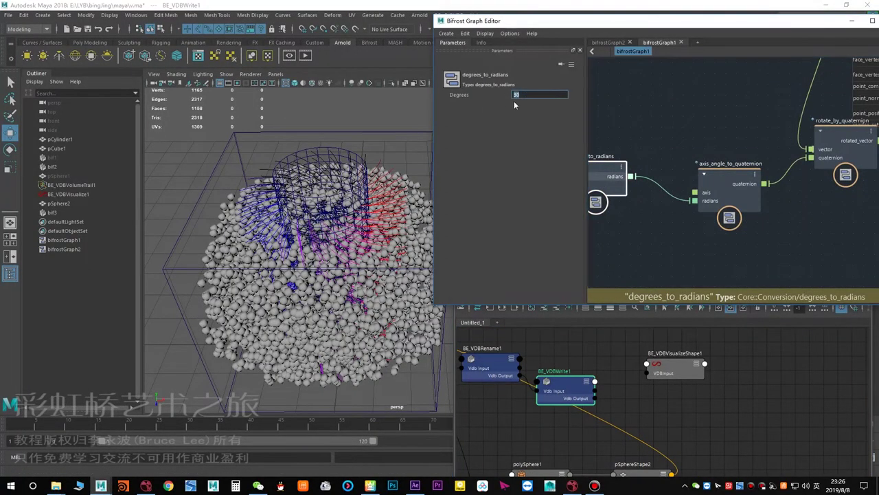
text(180)
key(Return)
alt+middle_drag(323, 211, 349, 238)
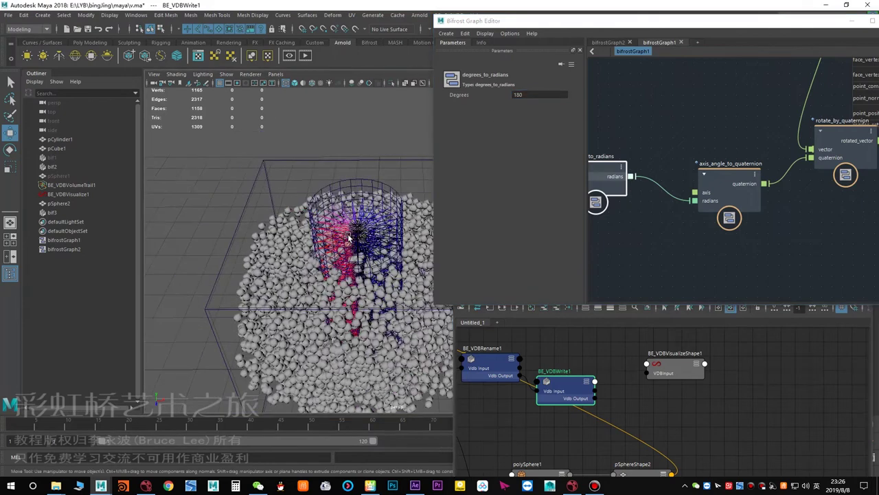
alt+drag(345, 221, 348, 256)
- Rewrite the VDB with the inward field by briefly linking BE_VDBWrite1's Vdb Output to the visualizer's VDBInput and removing the link
alt+middle_drag(611, 395, 605, 389)
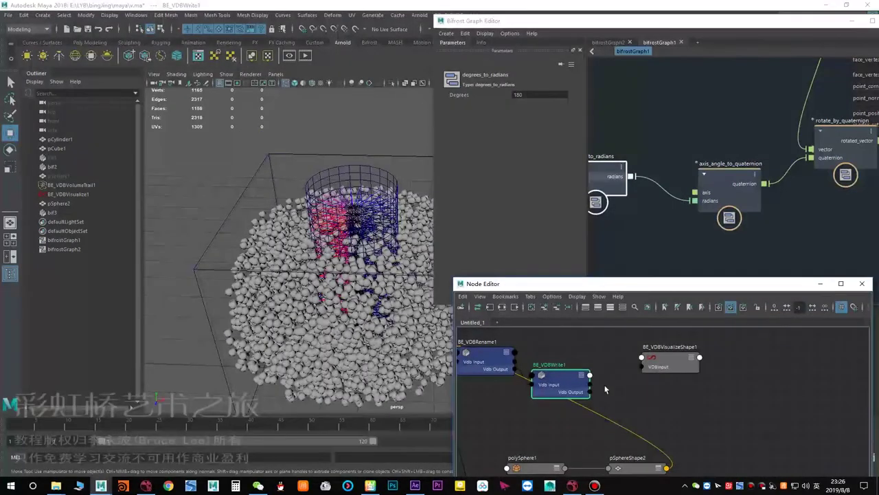
click(634, 368)
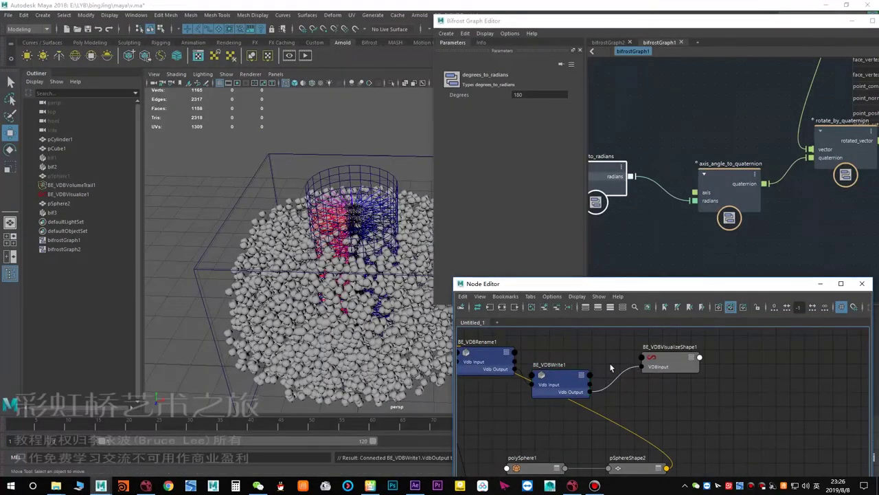
key(Delete)
- Play the simulation and examine from several angles how the particles follow the inward-pointing vectors
alt+right_drag(361, 275, 343, 278)
key(alt+v)
alt+middle_drag(342, 278, 322, 249)
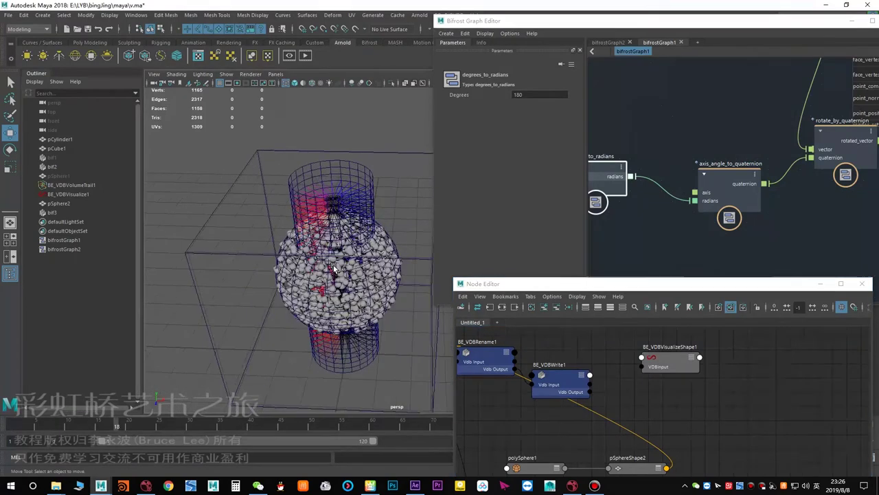
mouse_move(335, 299)
alt+mouse_down()
mouse_move(339, 265)
mouse_move(341, 307)
alt+mouse_up()
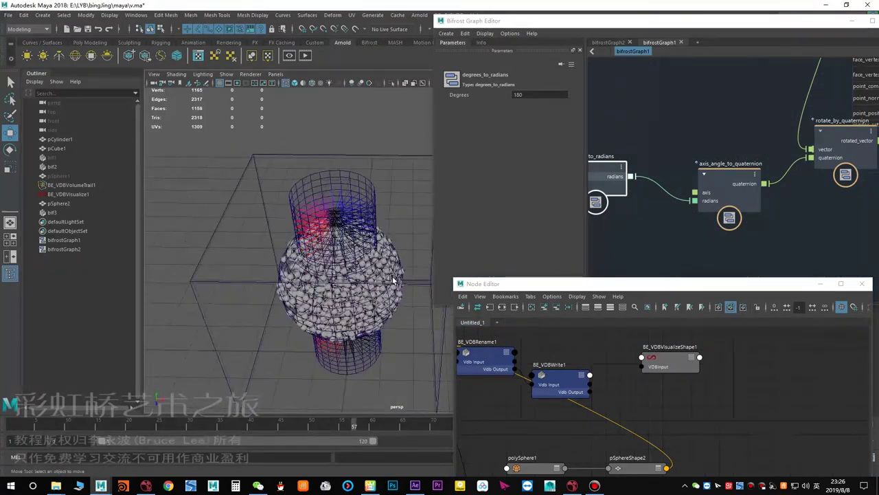
alt+right_drag(303, 256, 327, 253)
alt+middle_drag(290, 241, 340, 251)
alt+drag(340, 251, 343, 276)
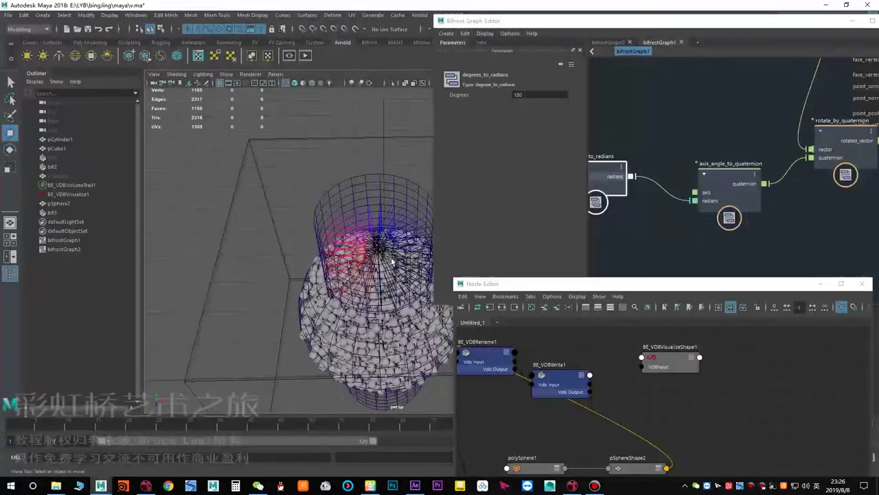
alt+right_drag(364, 272, 450, 265)
alt+right_drag(366, 283, 259, 299)
alt+drag(303, 309, 306, 283)
alt+right_drag(343, 309, 312, 317)
alt+middle_drag(312, 318, 351, 301)
alt+drag(352, 301, 336, 308)
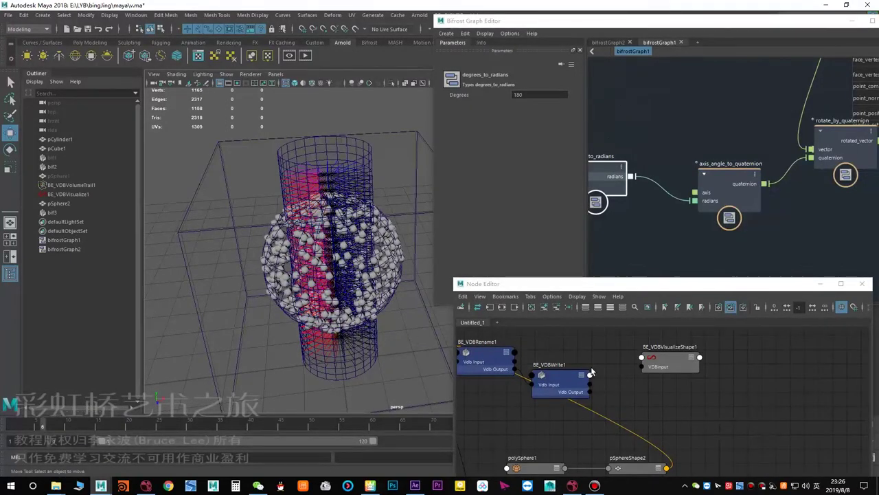
- Enter a new Degrees value on degrees_to_radians and set the X of axis_angle_to_quaternion's Axis to -0.5 to tilt the vectors
click(708, 206)
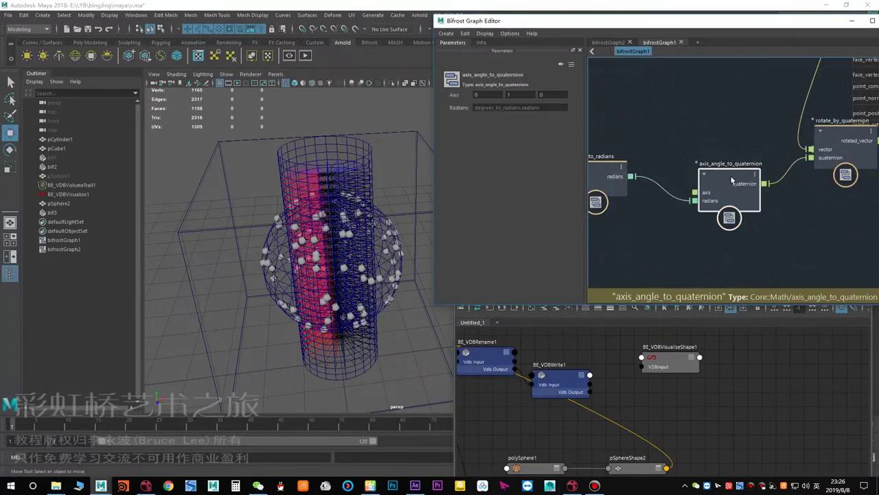
double_click(528, 95)
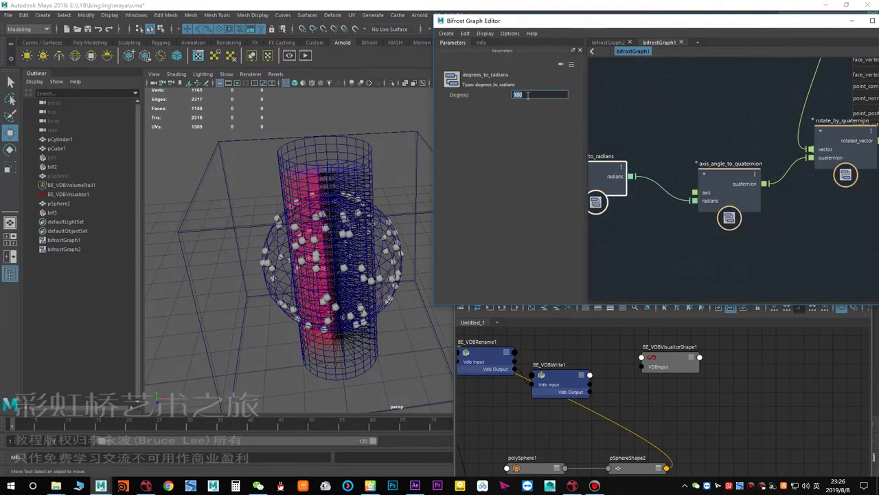
click(712, 177)
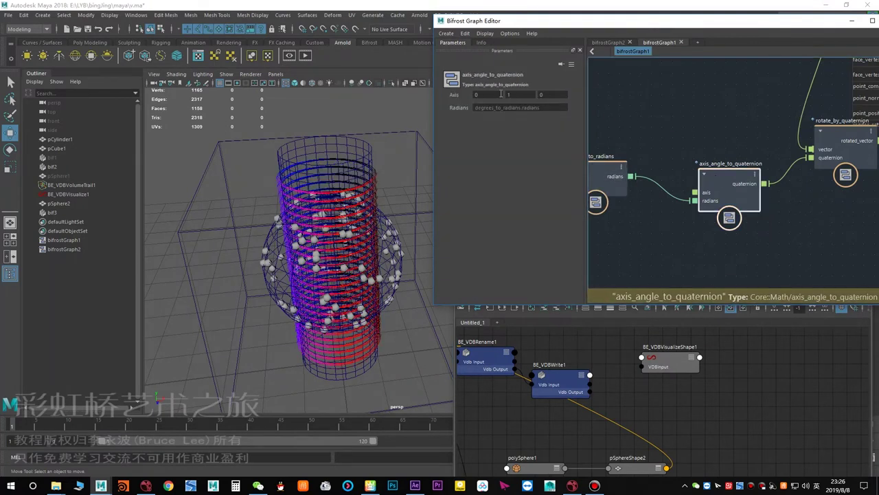
key(Return)
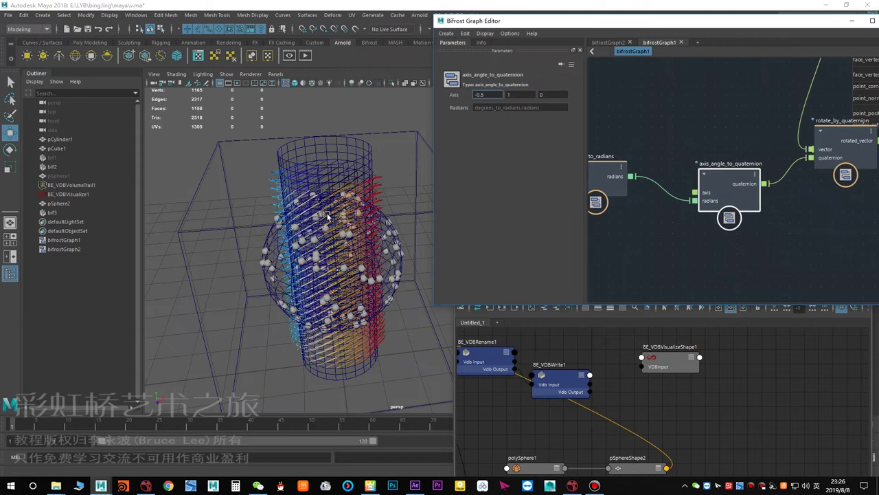
alt+drag(317, 234, 299, 220)
- Rewrite the VDB file from BE_VDBWrite1's Vdb Output, and replay the simulation to examine the particles' tilted motion from several angles
drag(591, 392, 566, 350)
alt+right_drag(303, 251, 291, 251)
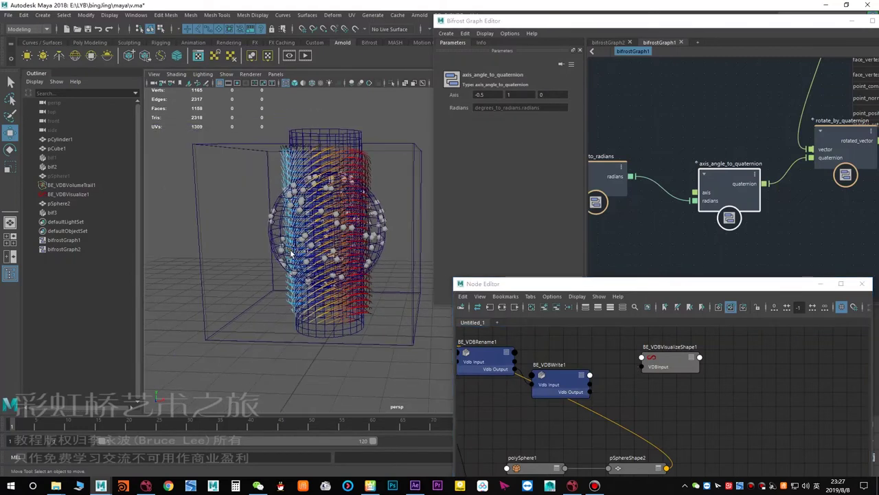
alt+middle_drag(309, 233, 316, 270)
key(alt+v)
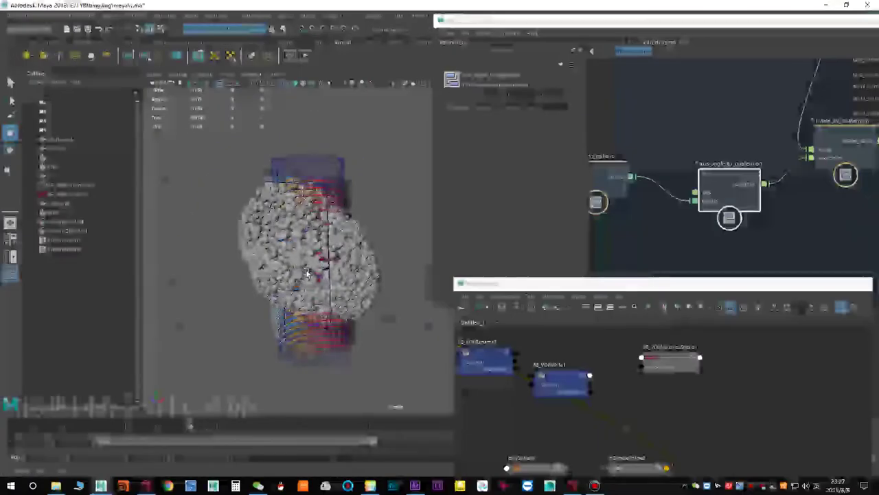
alt+drag(317, 273, 365, 335)
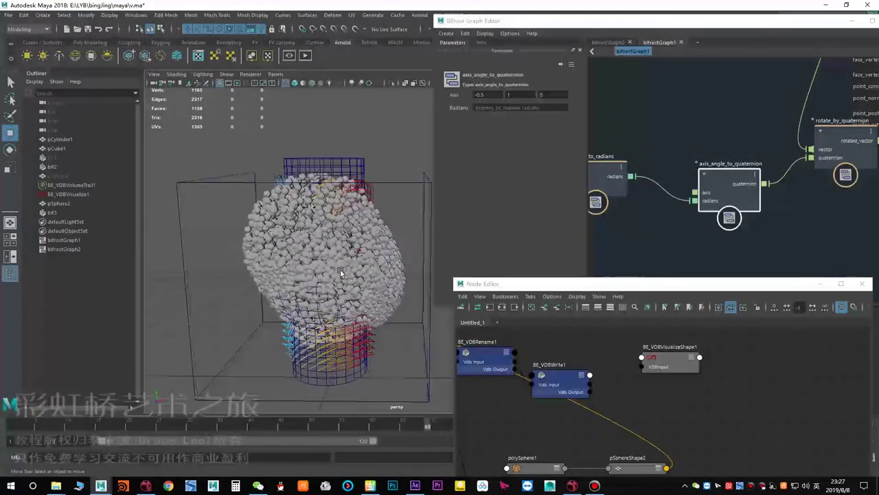
key(alt+v)
drag(472, 285, 454, 256)
mouse_move(325, 278)
alt+mouse_down()
mouse_move(364, 278)
mouse_move(319, 283)
alt+mouse_up()
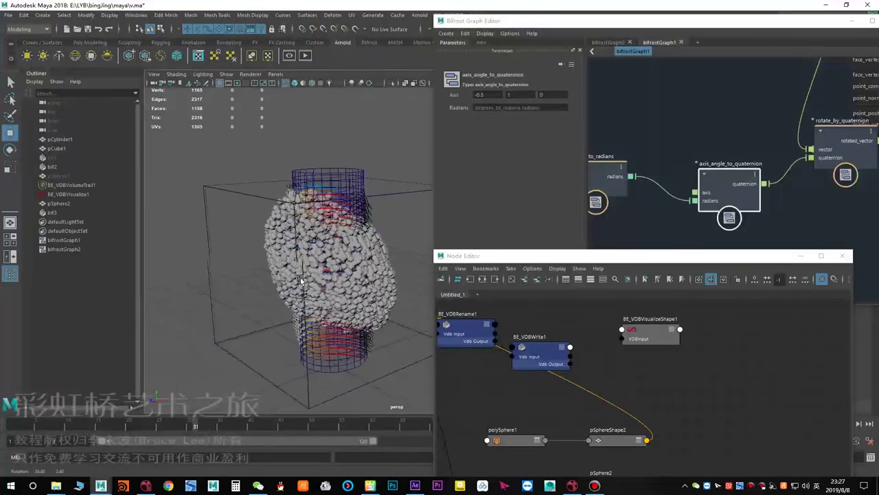
alt+right_drag(320, 278, 339, 268)
alt+drag(339, 267, 359, 254)
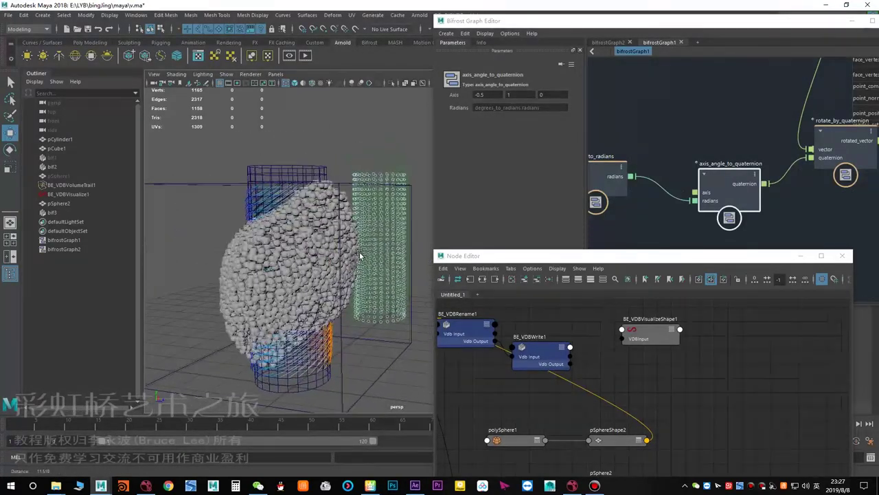
- Review the normal-rotation network in bifrostGraph1 and reposition the set_point_normal node nearer to point_scope
click(659, 222)
alt+middle_drag(659, 221, 603, 242)
scroll(689, 229, down, 2)
alt+middle_drag(758, 226, 769, 255)
scroll(773, 187, up, 1)
scroll(748, 263, up, 2)
scroll(747, 264, down, 2)
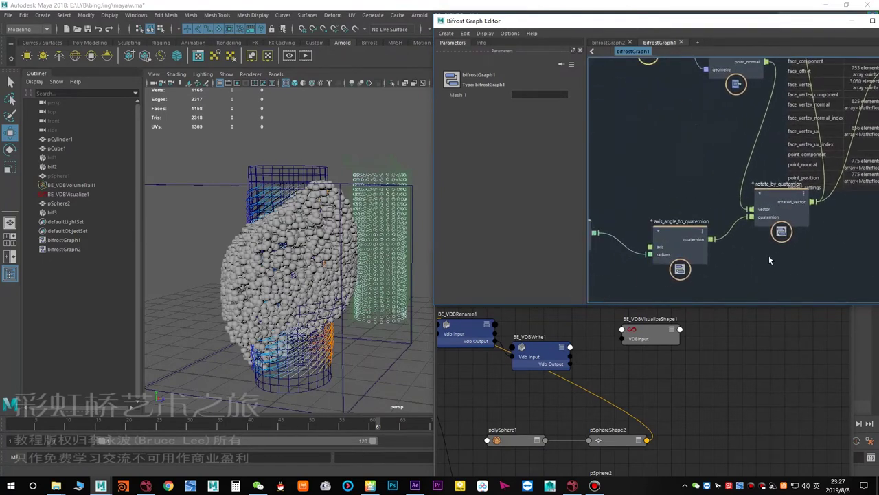
scroll(765, 250, down, 2)
alt+middle_drag(653, 188, 541, 254)
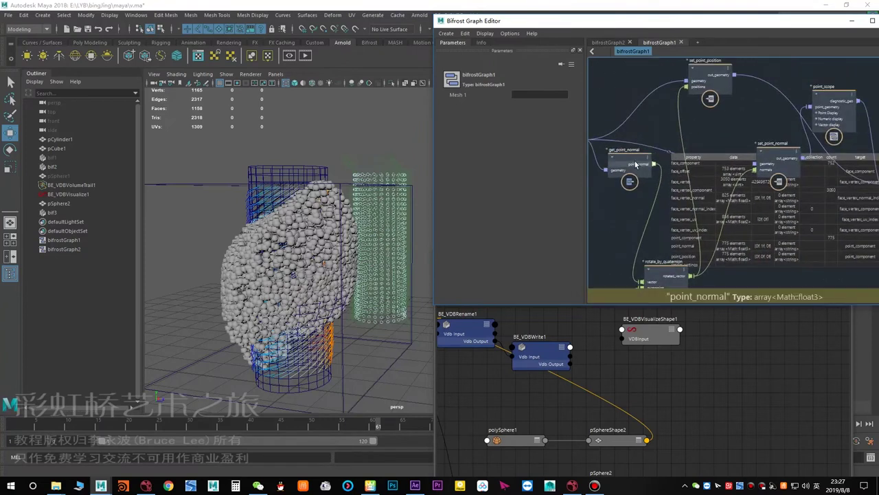
alt+middle_drag(794, 142, 768, 145)
drag(798, 129, 825, 123)
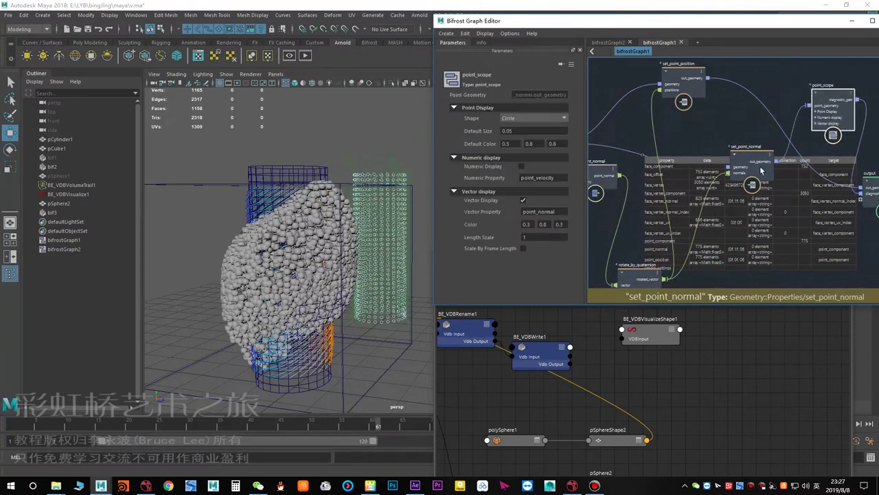
drag(762, 170, 790, 152)
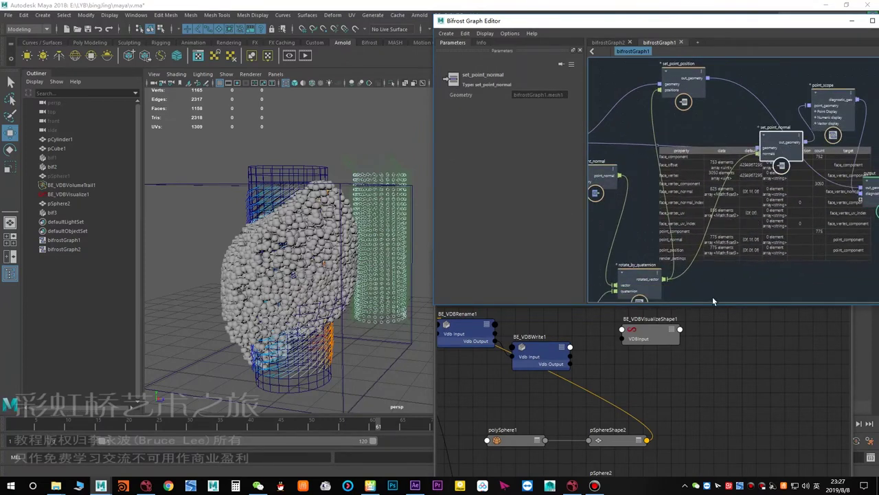
alt+middle_drag(711, 299, 742, 227)
- Examine the VDB node network in the Node Editor, from the point data nodes through BE_VDBSetData1 to BE_VDBWrite1
click(650, 397)
alt+drag(320, 274, 350, 252)
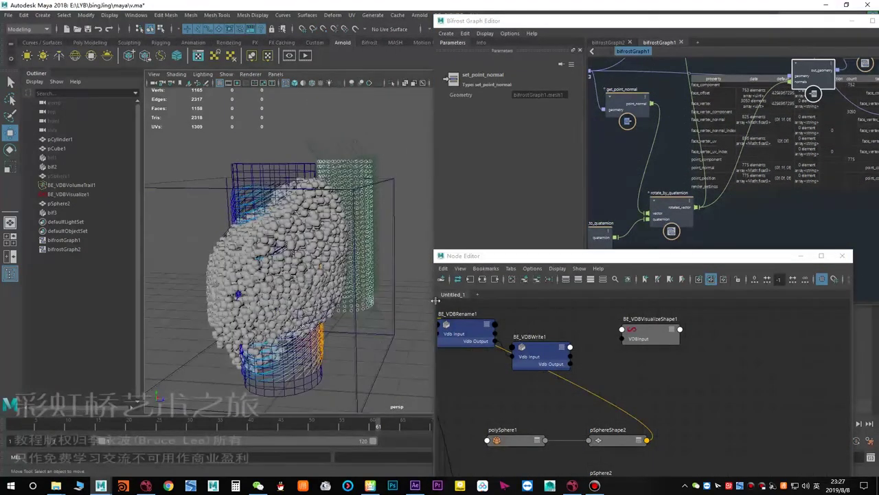
alt+middle_drag(540, 392, 585, 400)
scroll(580, 382, down, 3)
scroll(626, 362, up, 3)
alt+middle_drag(630, 360, 679, 353)
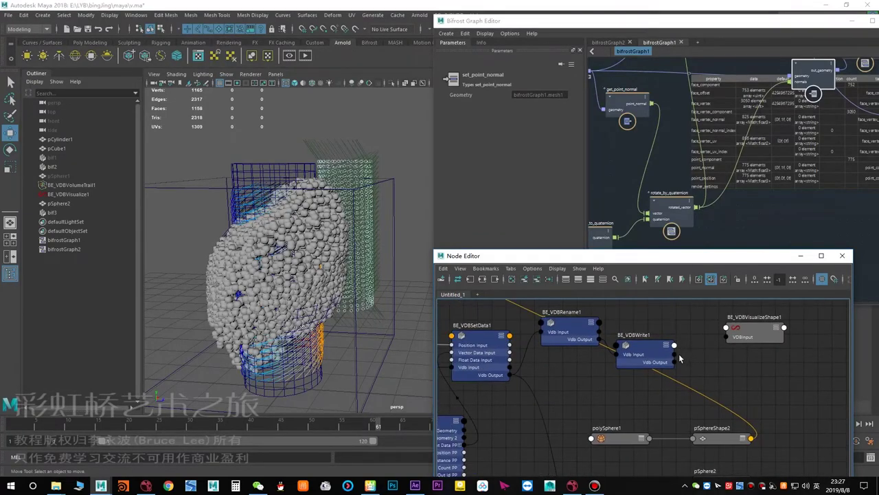
scroll(679, 353, down, 3)
alt+middle_drag(585, 398, 726, 347)
scroll(728, 347, down, 3)
alt+middle_drag(661, 329, 493, 325)
scroll(618, 375, up, 3)
- Add a turbulence_influence node to bifrostGraph2 below the vdb_influence node
click(754, 220)
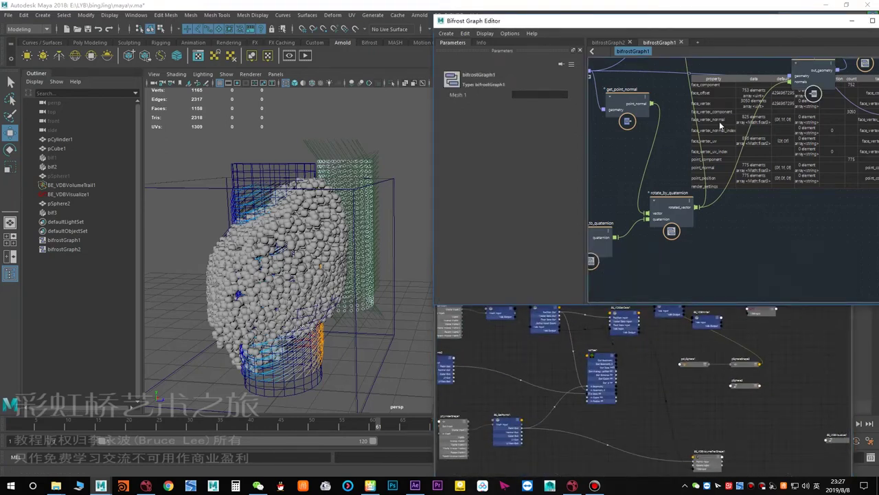
click(609, 42)
scroll(666, 255, up, 5)
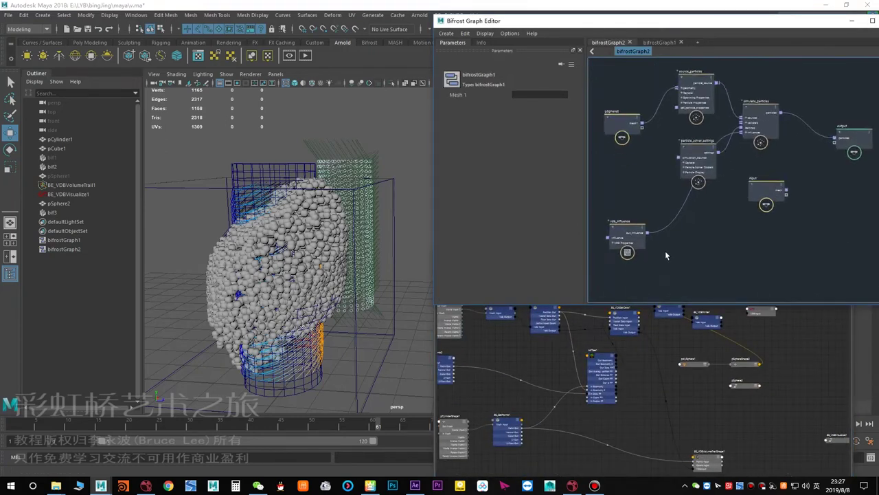
alt+middle_drag(667, 255, 692, 226)
scroll(681, 235, up, 2)
key(Tab)
mouse_move(731, 272)
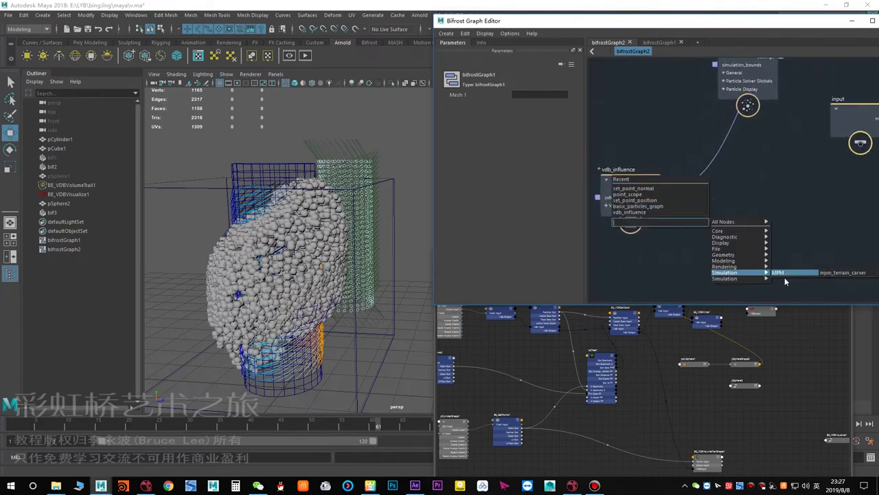
mouse_move(795, 285)
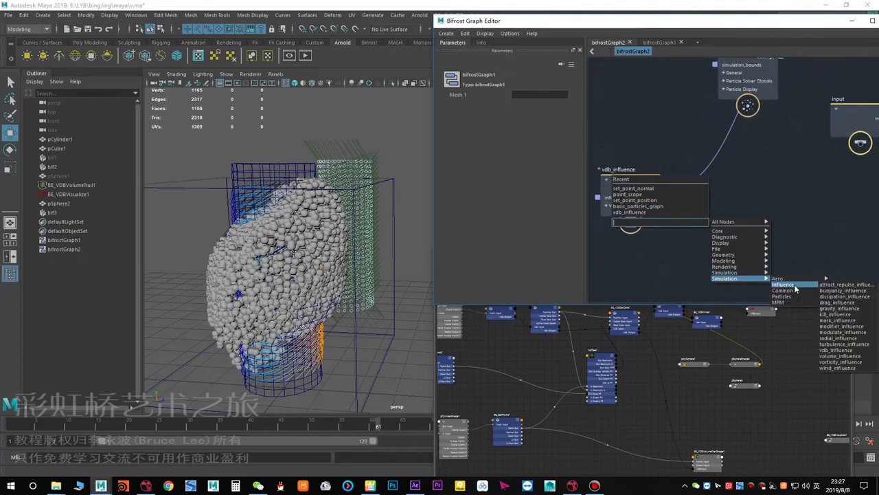
click(836, 346)
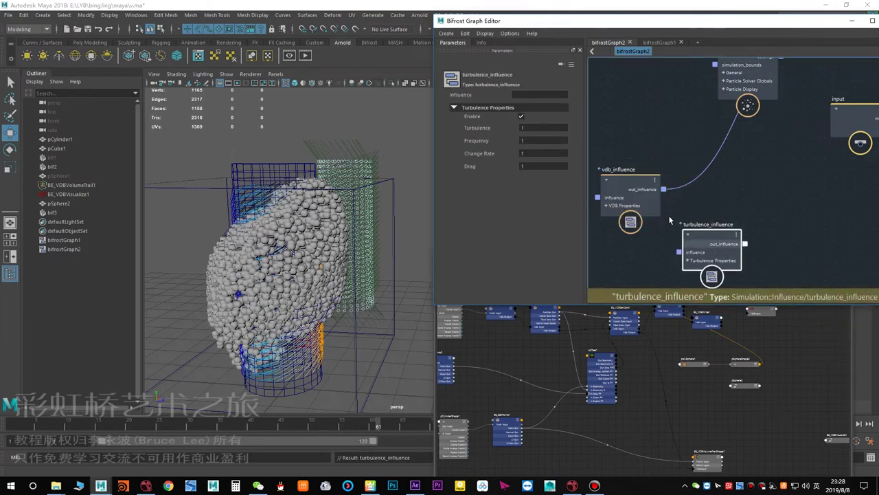
- Connect vdb_influence's out_influence to turbulence_influence's influence, and turbulence_influence's output to the influences of simulate_particles
drag(663, 191, 680, 253)
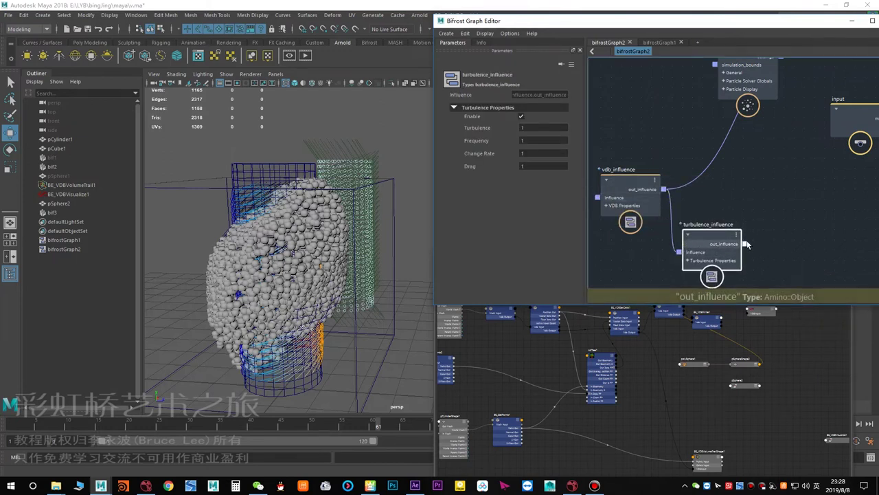
drag(746, 245, 754, 146)
alt+middle_drag(753, 146, 718, 227)
alt+middle_drag(748, 219, 708, 234)
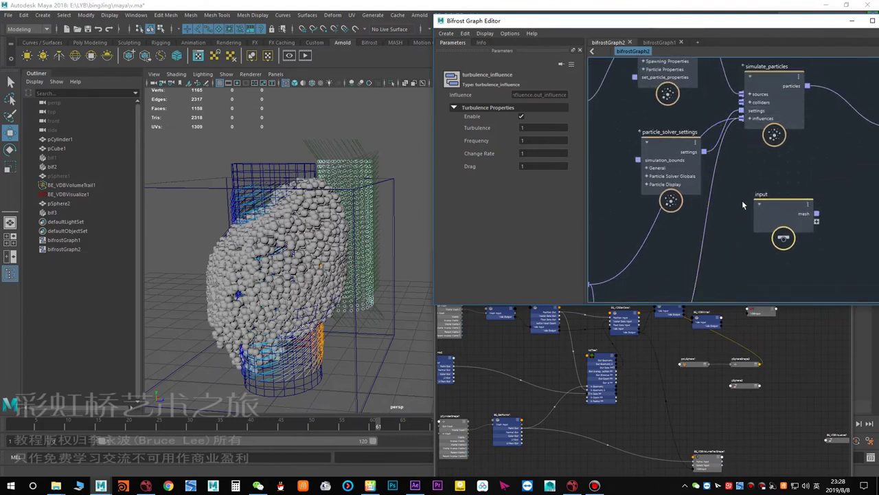
alt+middle_drag(678, 221, 730, 174)
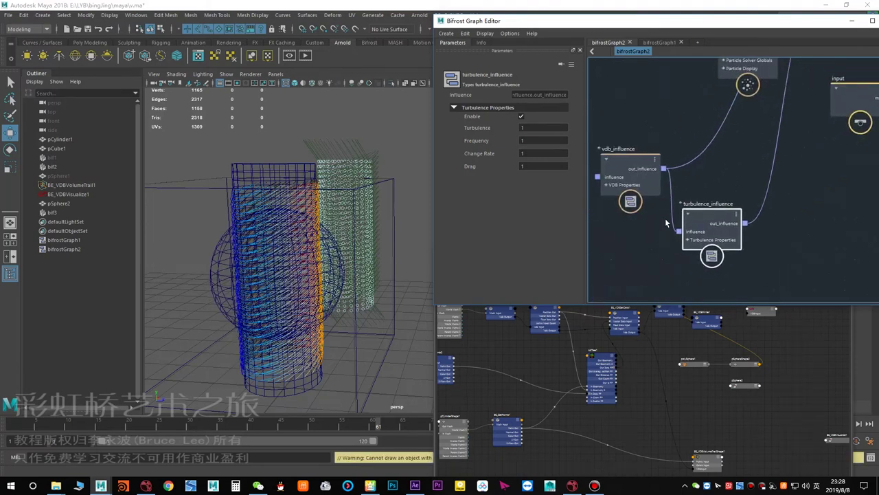
- Disconnect turbulence_influence from vdb_influence and set its Turbulence to 10
drag(708, 221, 736, 228)
drag(678, 222, 702, 190)
key(Delete)
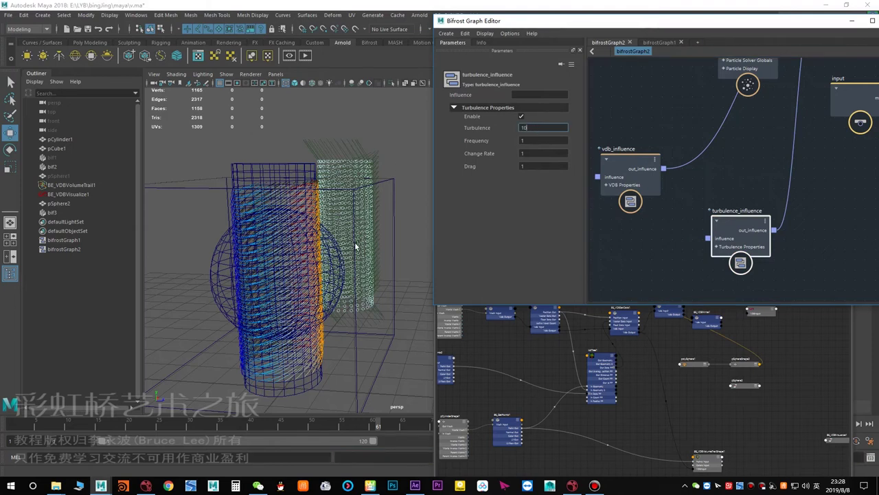
- Replay the simulation from the start and examine how turbulence affects the particles
alt+drag(355, 245, 325, 238)
key(alt+shift+v)
key(alt+v)
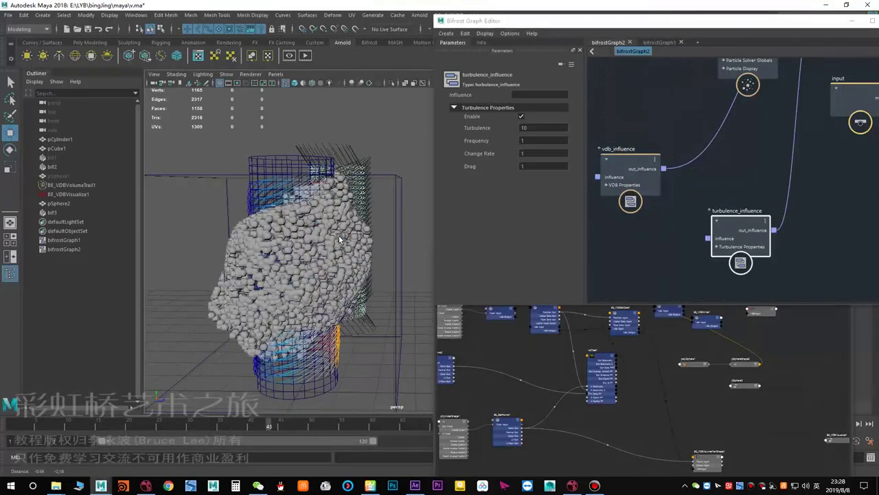
- Set turbulence_influence's Drag to 10 and replay the simulation
click(540, 129)
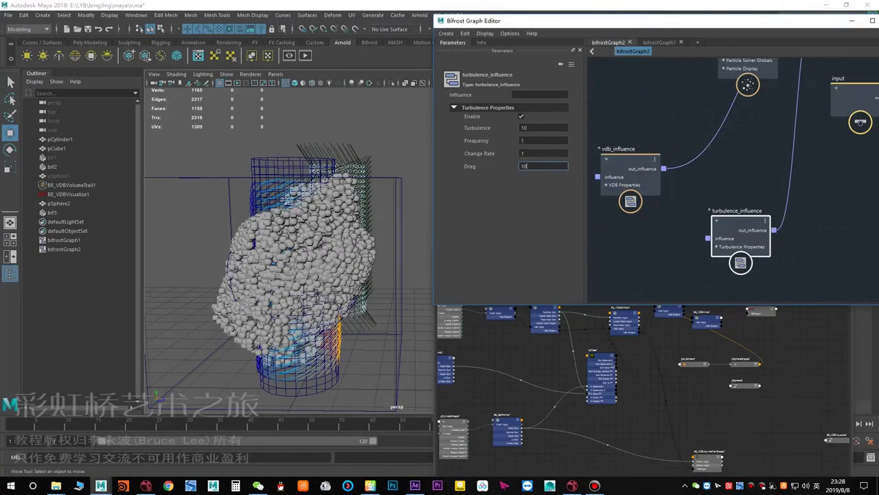
key(Return)
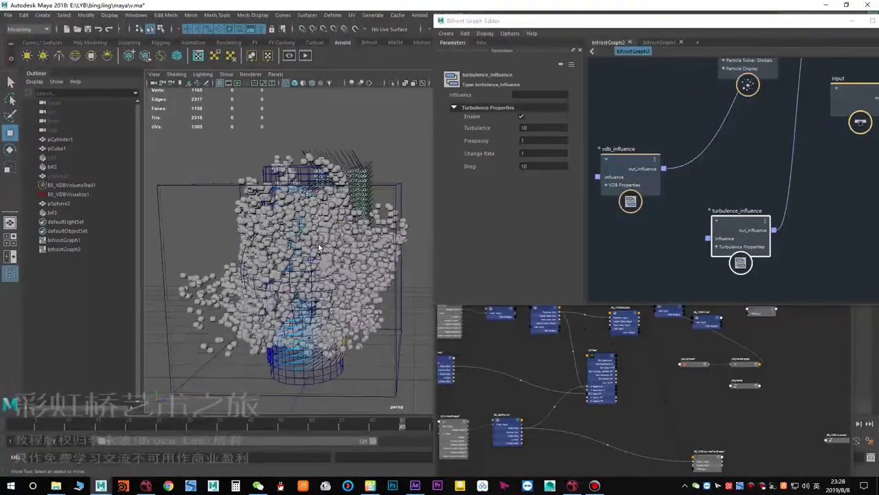
mouse_move(318, 245)
alt+mouse_down()
mouse_move(293, 246)
mouse_move(321, 239)
alt+mouse_up()
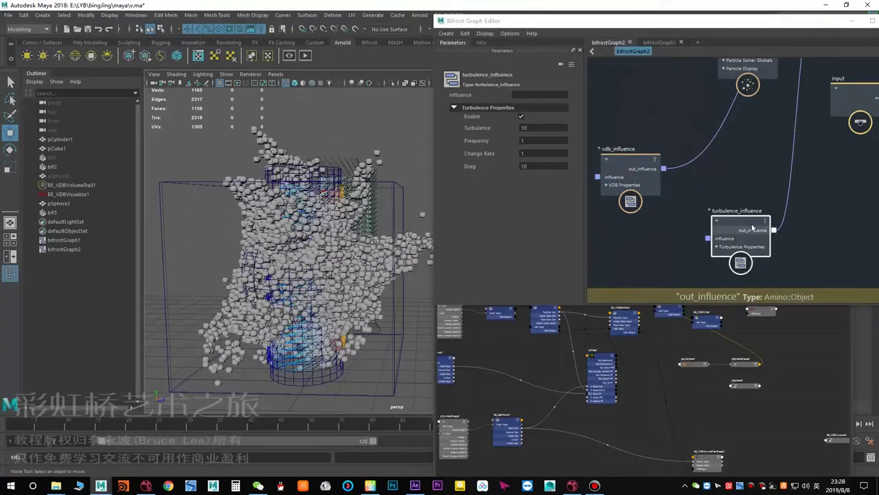
- Delete the connection from turbulence_influence's out_influence to the influences of simulate_particles
click(807, 196)
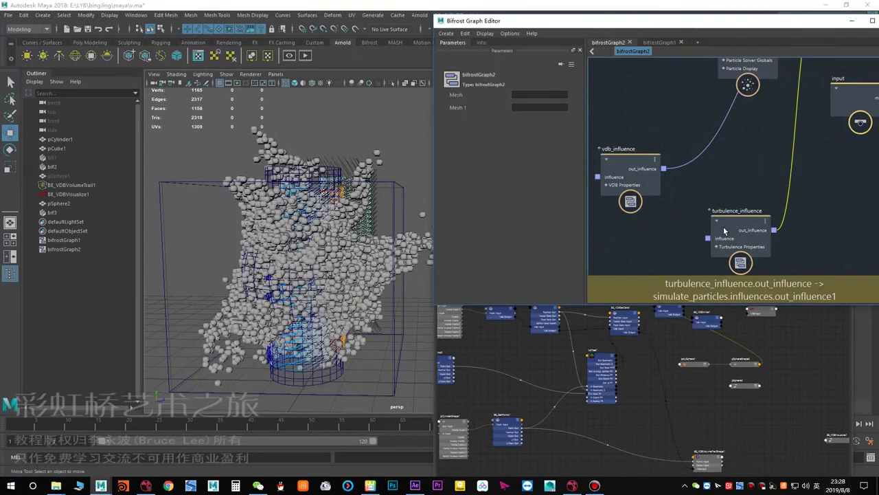
key(Delete)
alt+middle_drag(683, 243, 670, 246)
- Create an OVDB BE_AntiAliasedFlowNoise node in the Node Editor near kdTree1
click(632, 384)
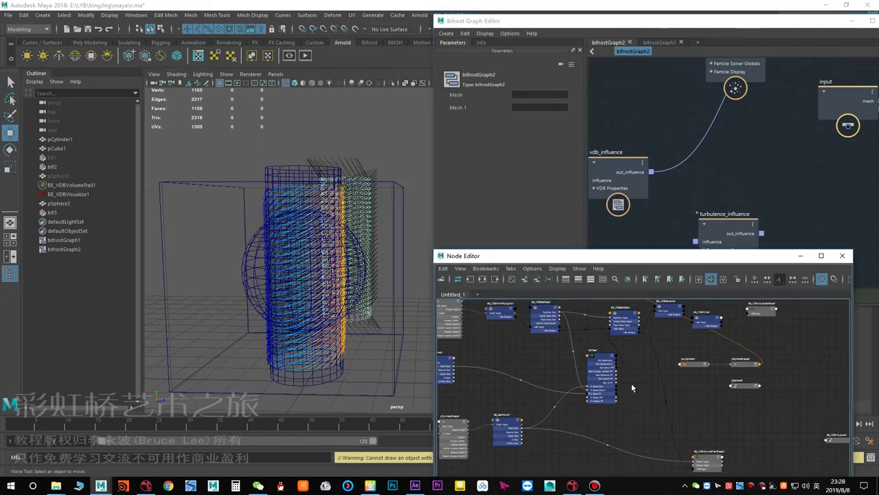
scroll(631, 383, up, 2)
alt+middle_drag(629, 384, 682, 309)
alt+middle_drag(591, 360, 549, 431)
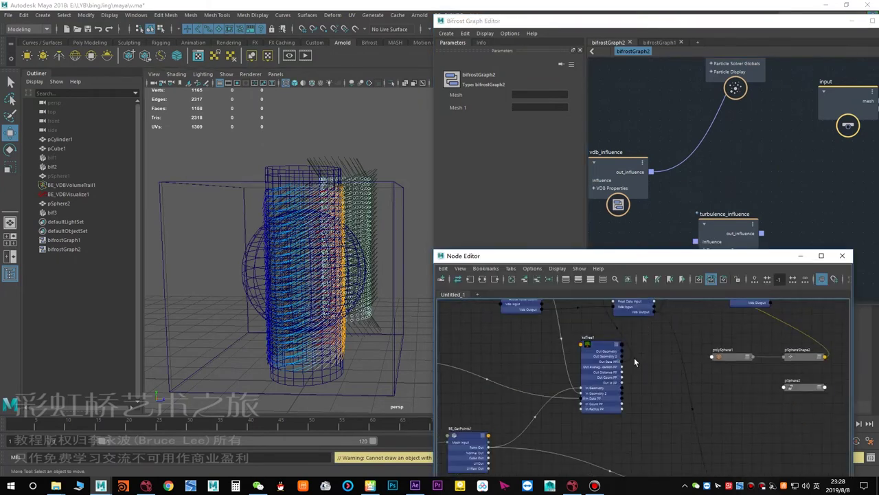
alt+middle_drag(637, 325, 656, 356)
scroll(596, 373, up, 2)
drag(580, 397, 517, 418)
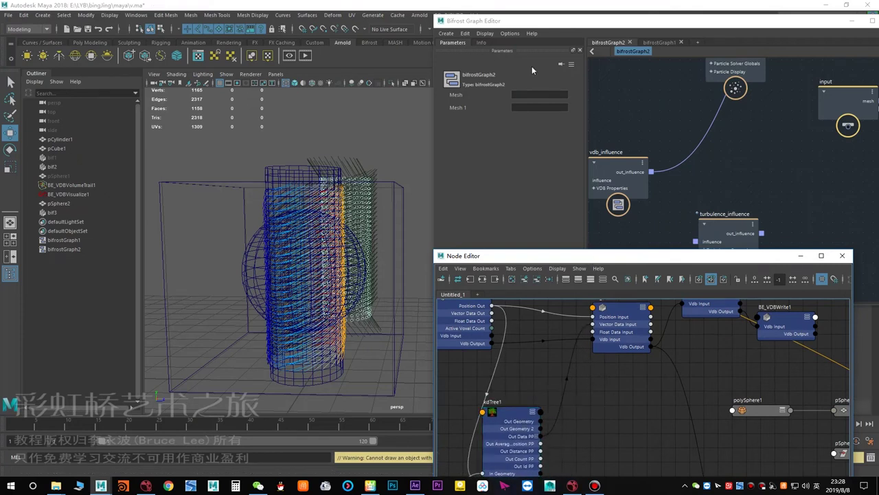
click(465, 23)
drag(497, 16, 498, 28)
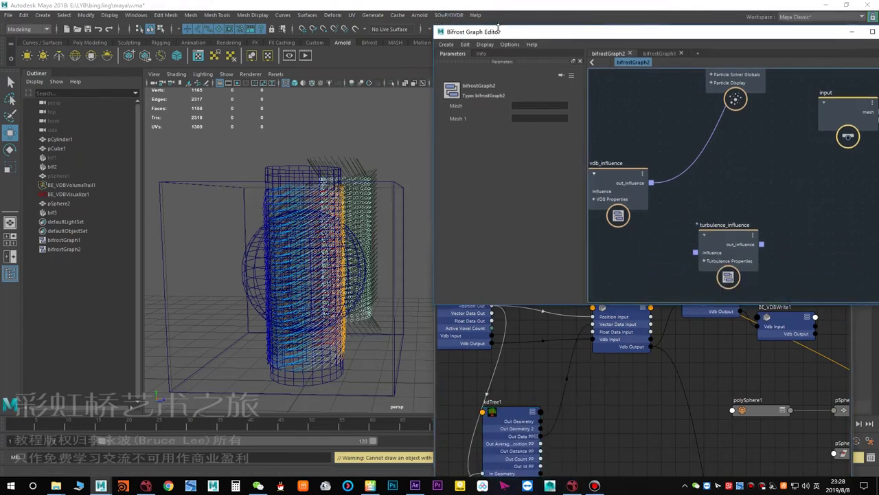
click(449, 14)
mouse_move(481, 49)
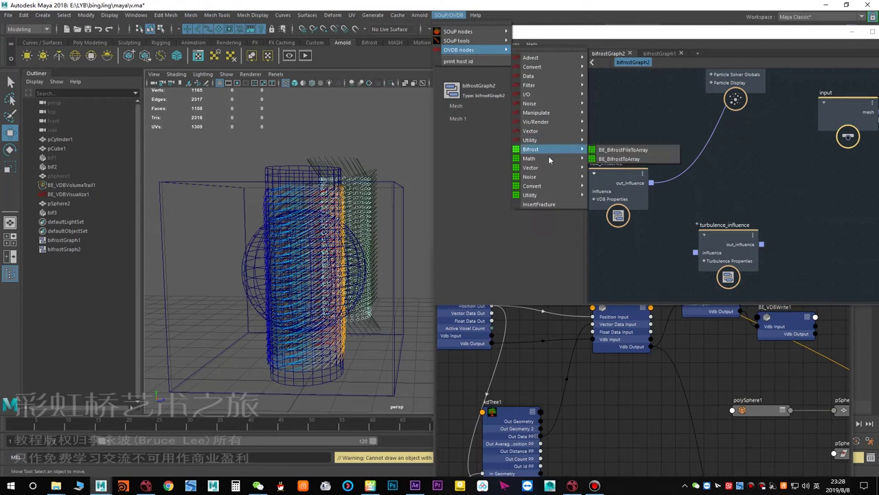
mouse_move(550, 176)
click(631, 177)
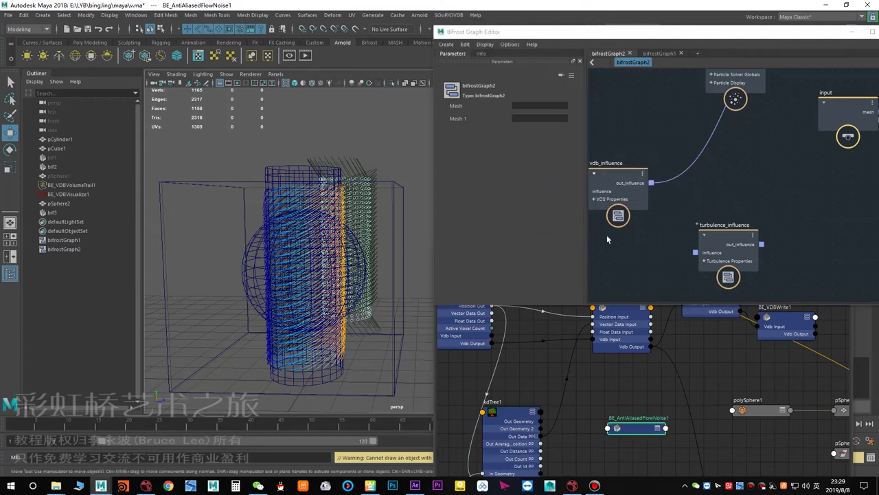
- Connect kdTree1's Out Data PP[0] to the In Position of BE_AntiAliasedFlowNoise1
alt+middle_drag(609, 399, 626, 342)
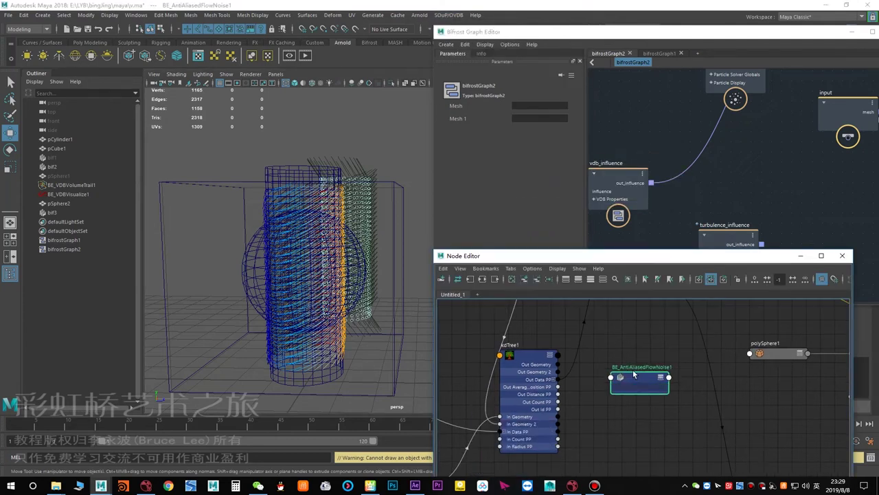
scroll(608, 384, up, 2)
click(531, 378)
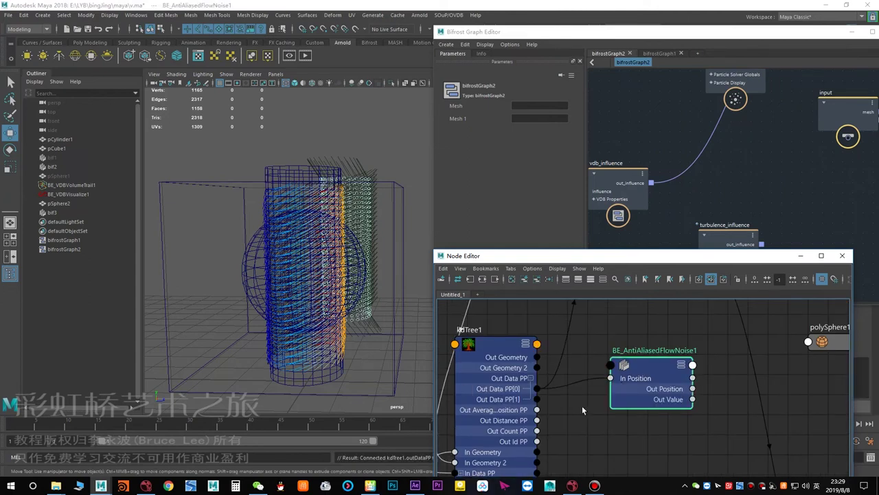
- Replace the flow noise node's In Position source with BE_VDBGetData1's Position Out
scroll(584, 410, down, 1)
alt+middle_drag(582, 409, 595, 390)
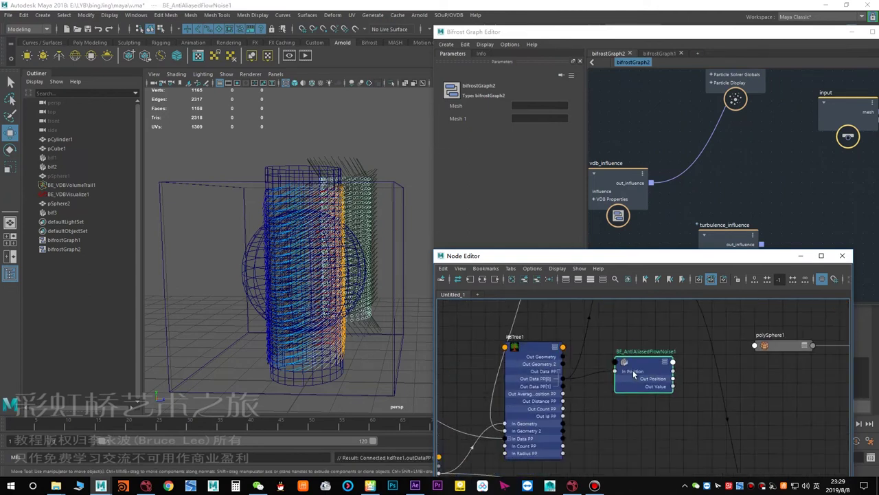
drag(633, 375, 633, 377)
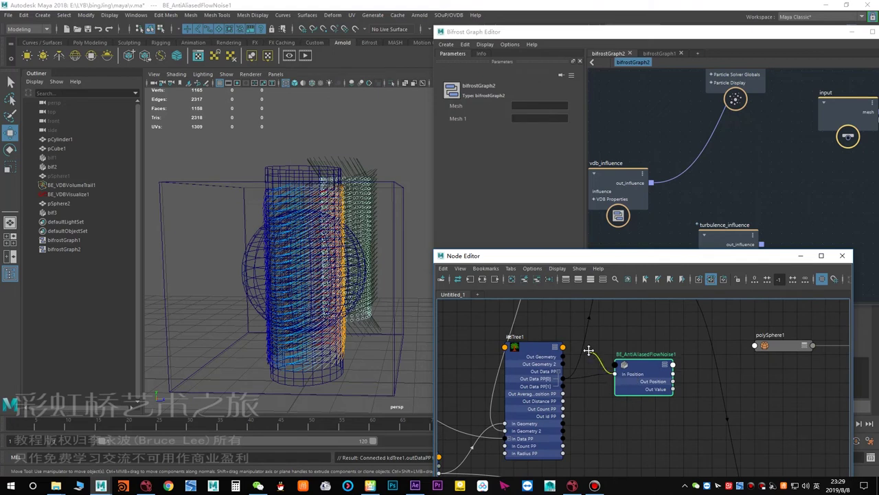
alt+middle_drag(589, 351, 569, 321)
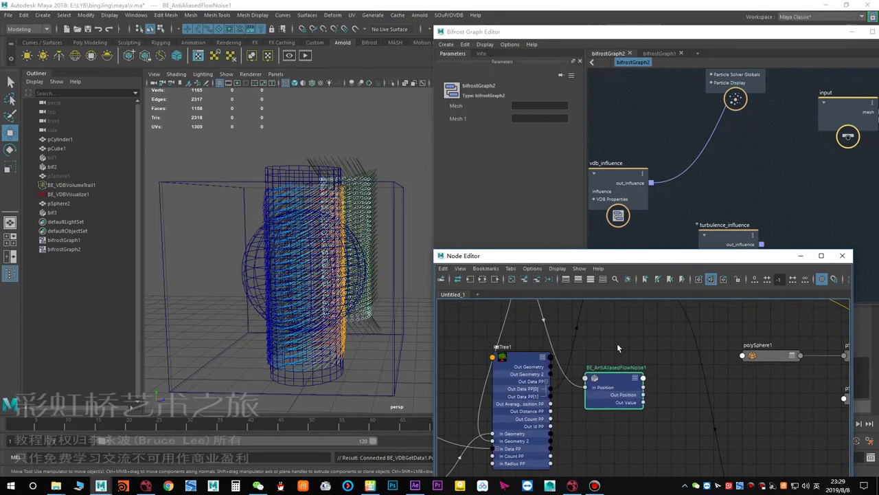
- Create an OVDB BE_MathVec node for combining the noise with the existing vectors
click(547, 33)
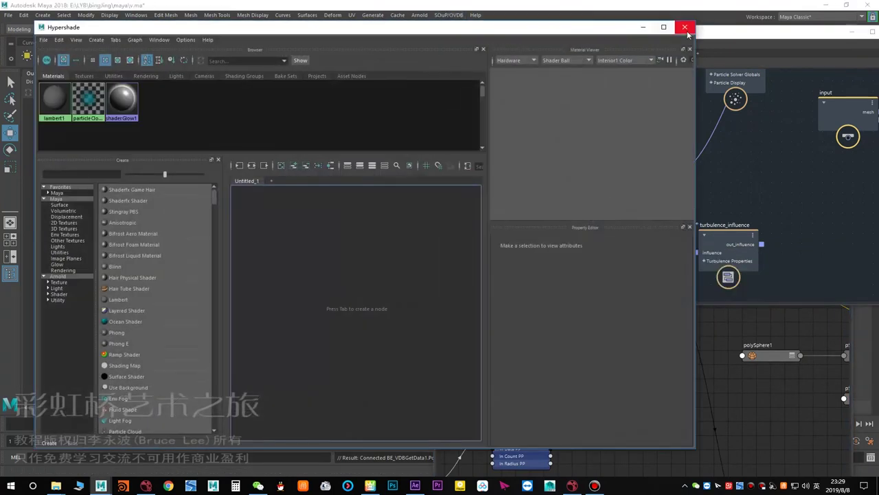
click(687, 30)
click(449, 14)
mouse_move(481, 50)
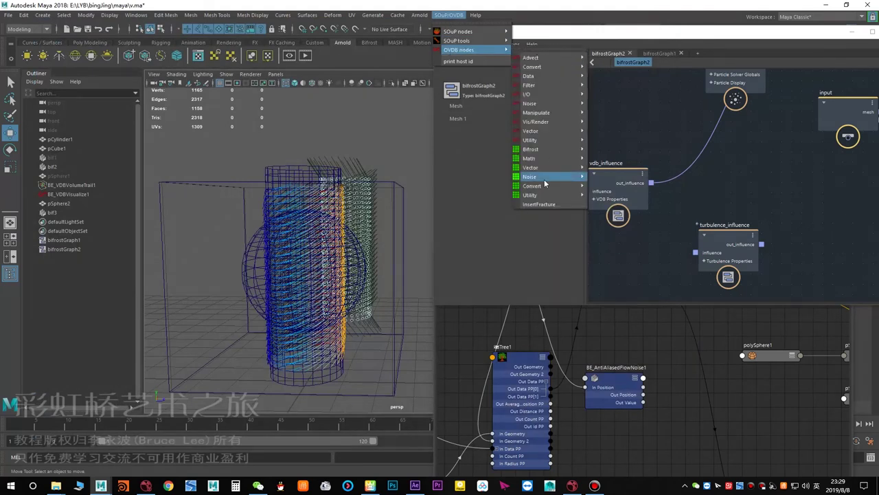
mouse_move(550, 161)
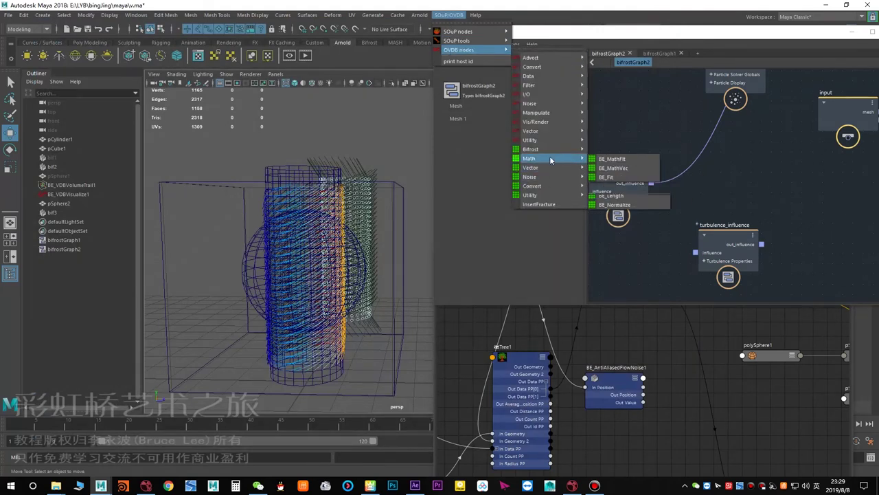
click(614, 168)
- Show BE_MathVec1's attributes and minimize the Bifrost Graph Editor covering them
alt+middle_drag(646, 363, 606, 322)
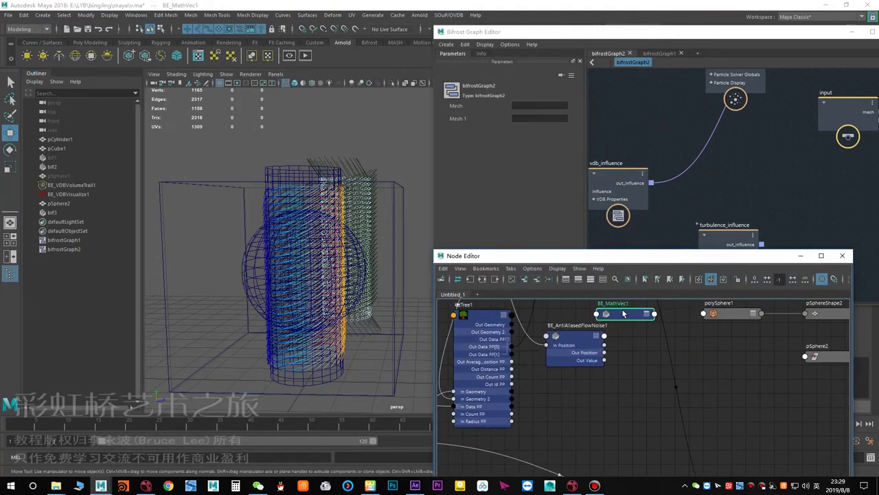
alt+middle_drag(636, 373, 646, 417)
double_click(636, 360)
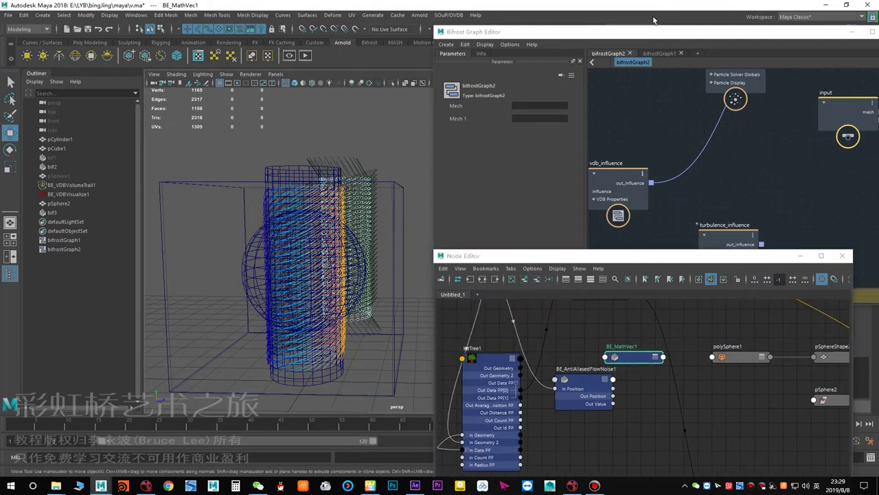
drag(652, 33, 106, 75)
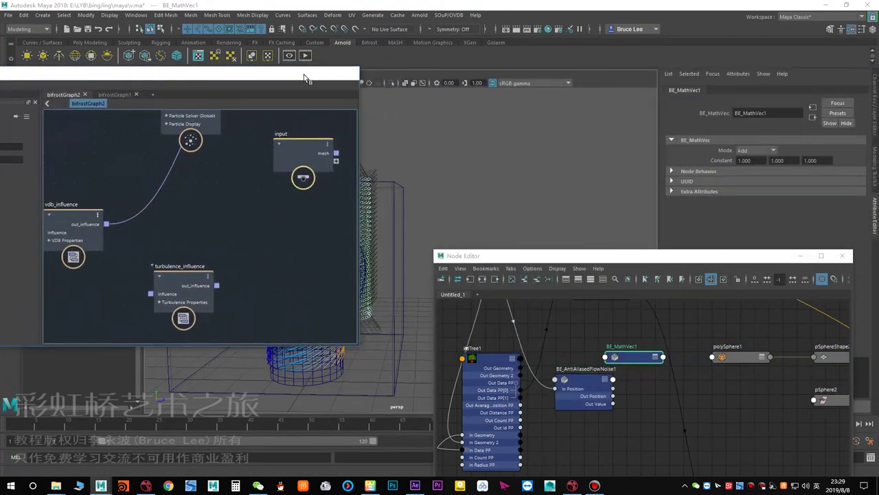
click(307, 76)
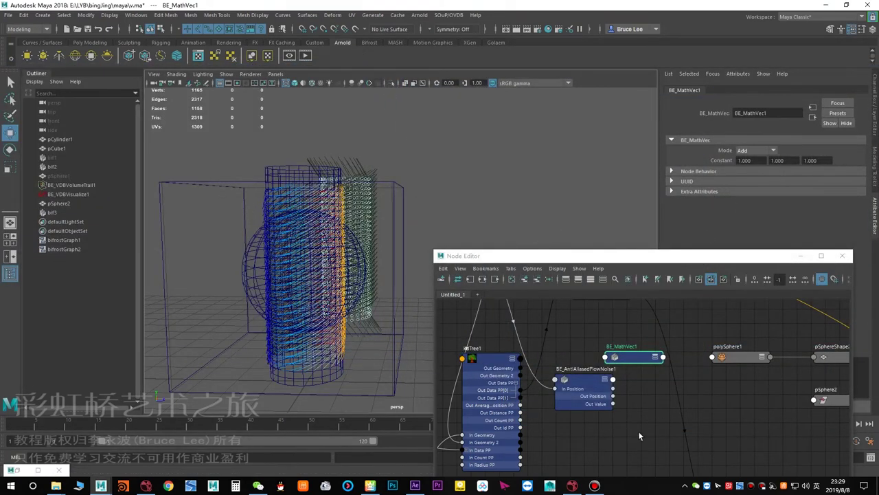
- Connect the flow noise's Out Position to BE_MathVec1's In A and kdTree1's Out Data PP[0] to its In B
alt+middle_drag(652, 398, 666, 371)
drag(583, 372, 611, 373)
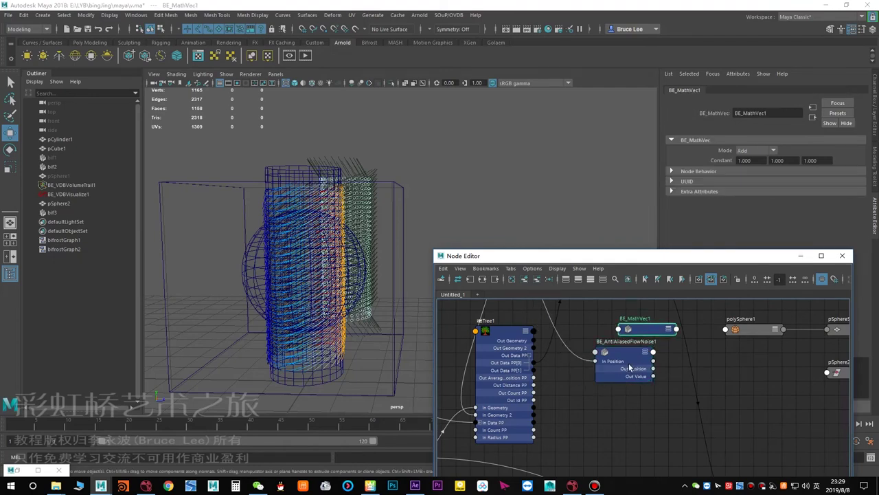
drag(627, 374, 610, 359)
alt+middle_drag(571, 399, 532, 412)
drag(618, 347, 649, 355)
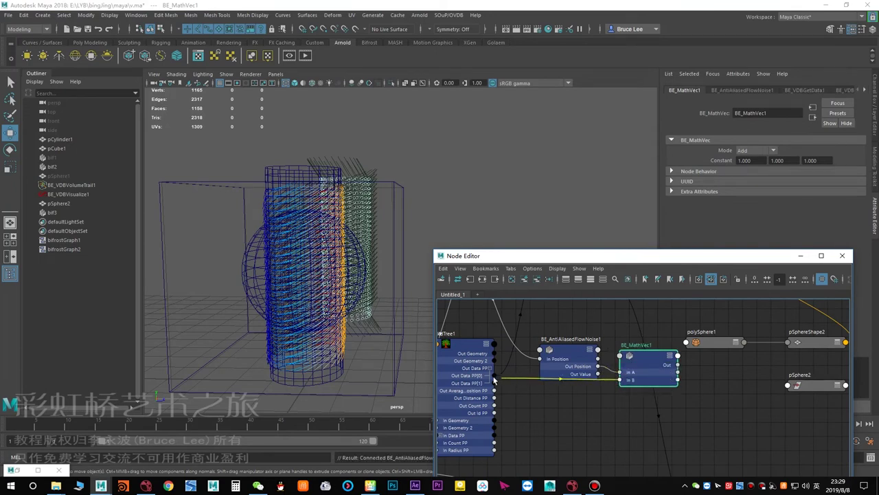
- Connect BE_MathVec1's Out to the Vector Data Input of BE_VDBSetData1
alt+middle_drag(639, 423, 623, 444)
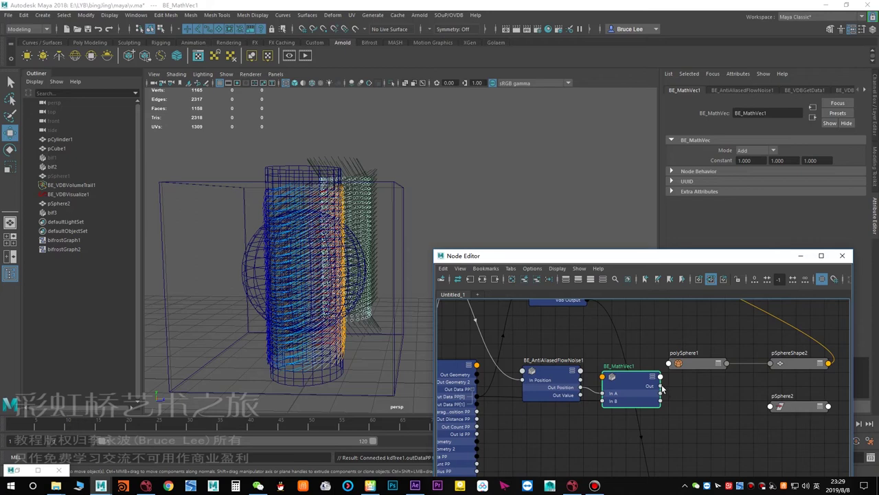
alt+middle_drag(641, 323, 640, 399)
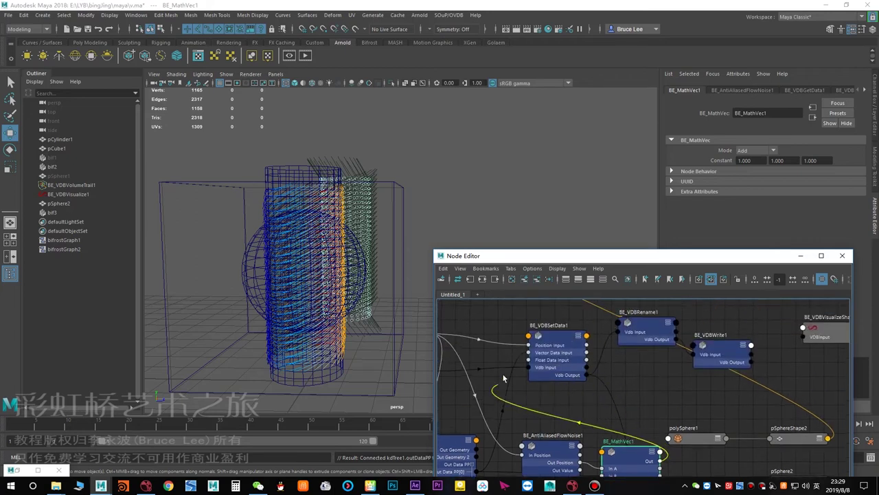
drag(531, 353, 530, 354)
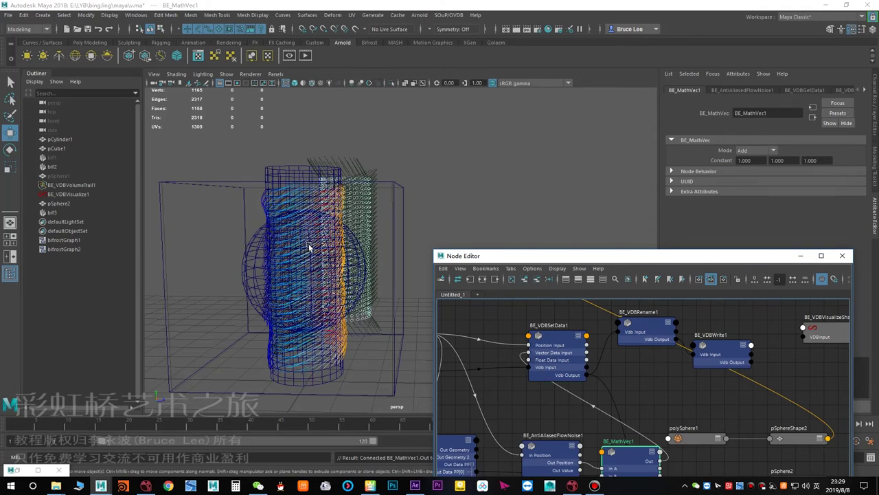
- Set BE_AntiAliasedFlowNoise1's Mode to Vector and raise its Amplitude to about 2.09
click(551, 435)
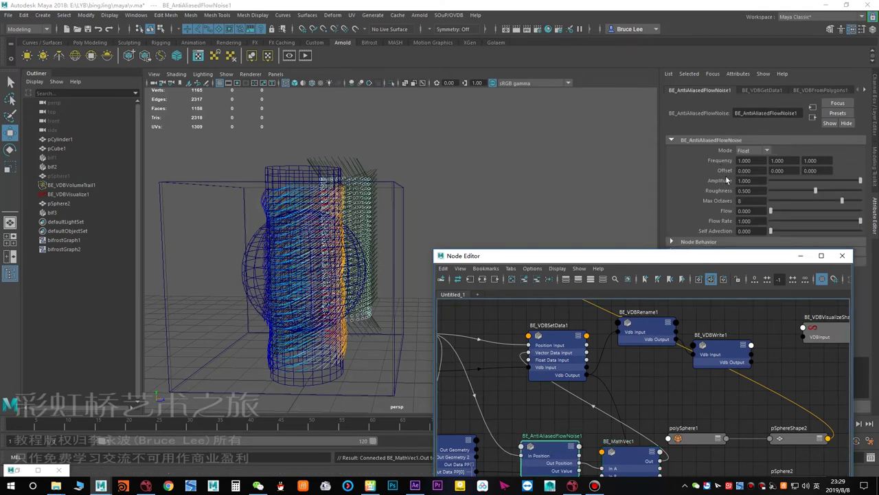
alt+drag(414, 206, 359, 235)
alt+right_drag(359, 235, 400, 228)
alt+drag(400, 227, 394, 239)
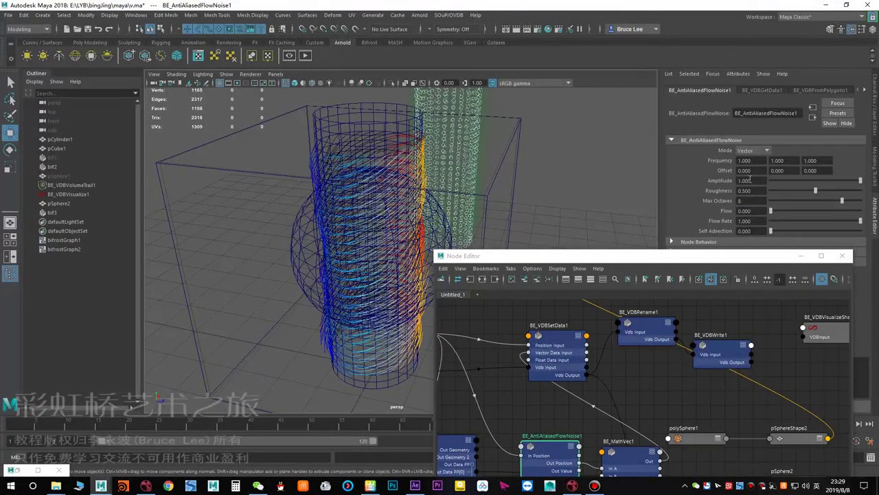
ctrl+drag(760, 180, 820, 179)
mouse_move(508, 203)
alt+mouse_down()
mouse_move(508, 192)
mouse_move(517, 200)
alt+mouse_up()
- Write the new VDB by connecting BE_VDBWrite1's Vdb Output to BE_VDBVisualizeShape1's VDBInput, and delete that connection again
drag(571, 256, 568, 239)
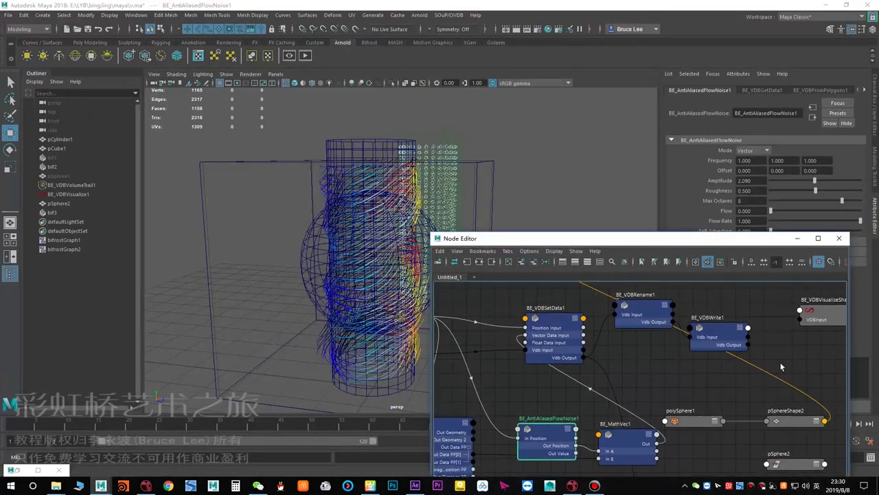
alt+middle_drag(780, 362, 699, 360)
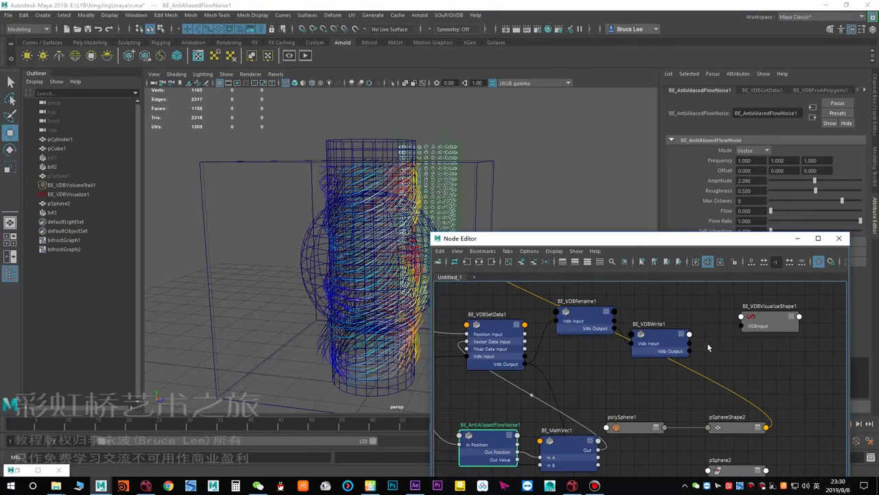
drag(690, 350, 740, 325)
click(721, 328)
key(Delete)
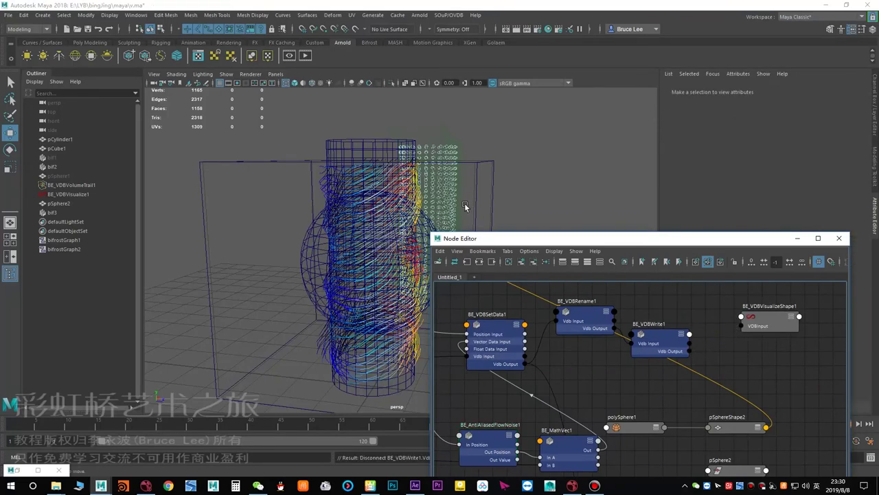
- Play the simulation and examine how the noise-modified velocity field moves the particles
mouse_move(464, 204)
alt+mouse_down()
mouse_move(421, 187)
mouse_move(350, 187)
mouse_move(502, 186)
mouse_move(387, 188)
alt+mouse_up()
key(alt+v)
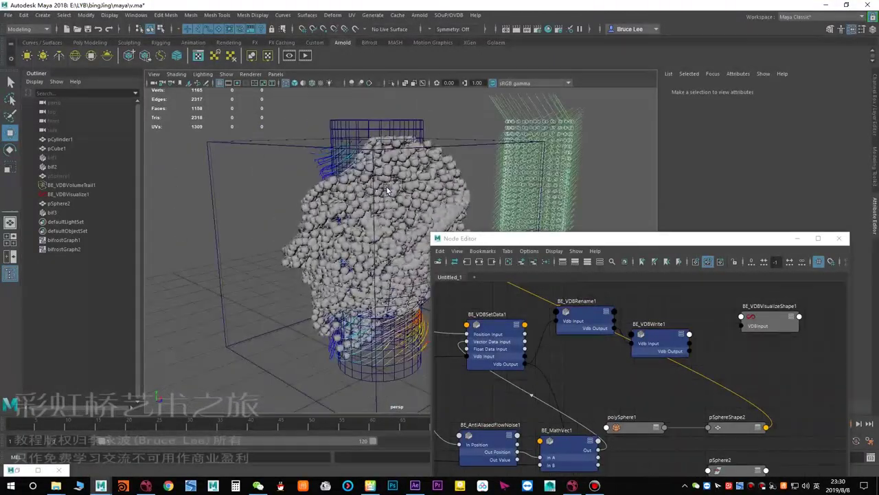
- Set BE_AntiAliasedFlowNoise1's Amplitude to 10 and inspect the vectors around the cylinder
alt+middle_drag(630, 388, 616, 362)
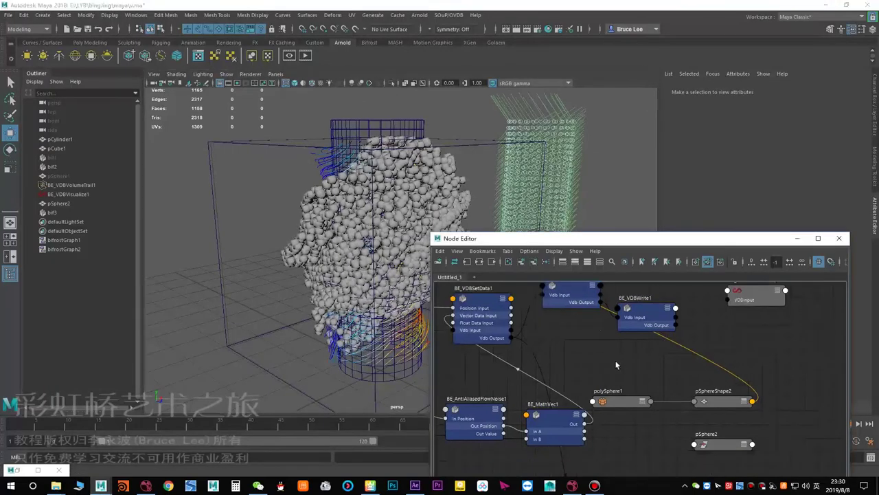
click(561, 426)
alt+middle_drag(616, 445, 684, 378)
click(533, 353)
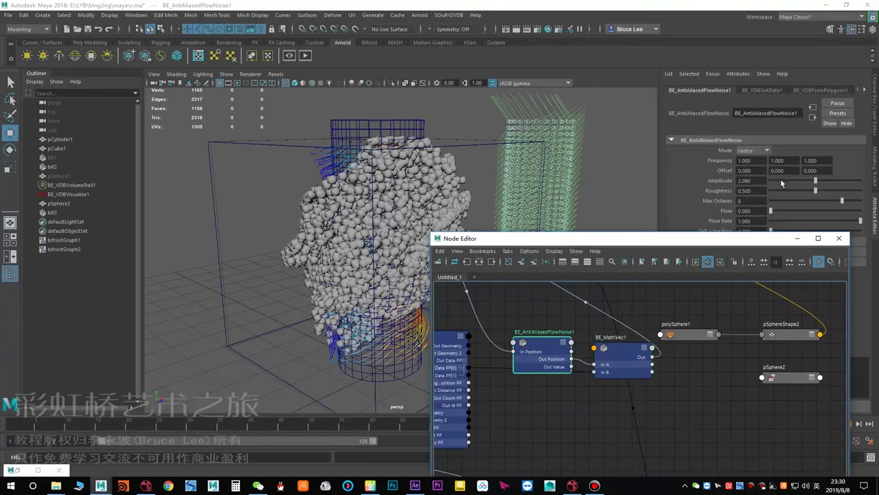
drag(743, 243, 745, 296)
click(751, 180)
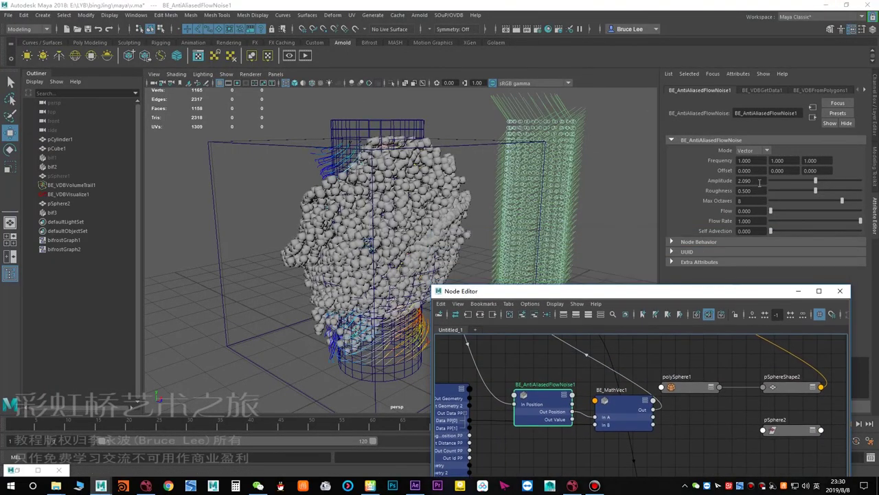
alt+drag(405, 225, 431, 221)
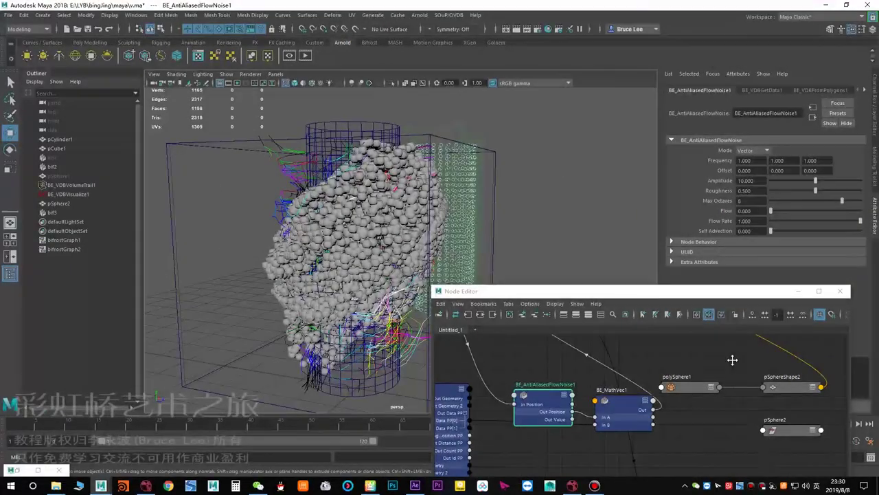
- Rewrite the VDB with the stronger noise by briefly linking BE_VDBWrite1's output to BE_VDBVisualizeShape1, and remove the link
alt+middle_drag(733, 360, 655, 397)
scroll(682, 383, down, 2)
scroll(654, 396, up, 4)
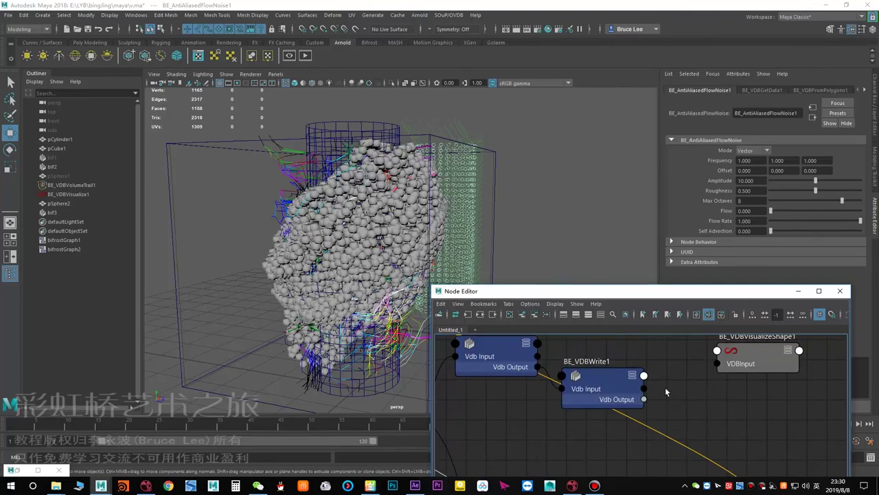
click(712, 365)
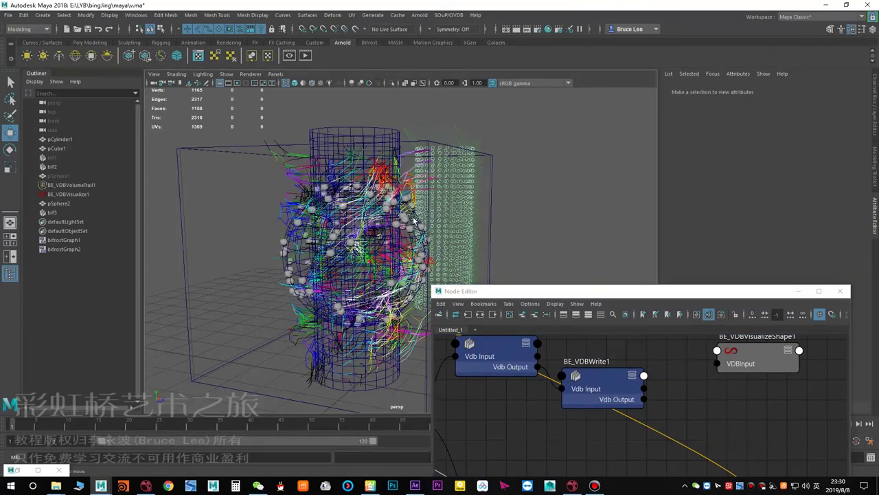
- Play the simulation and examine from several angles how the stronger noise moves the particles around the cylinder
alt+drag(392, 224, 446, 220)
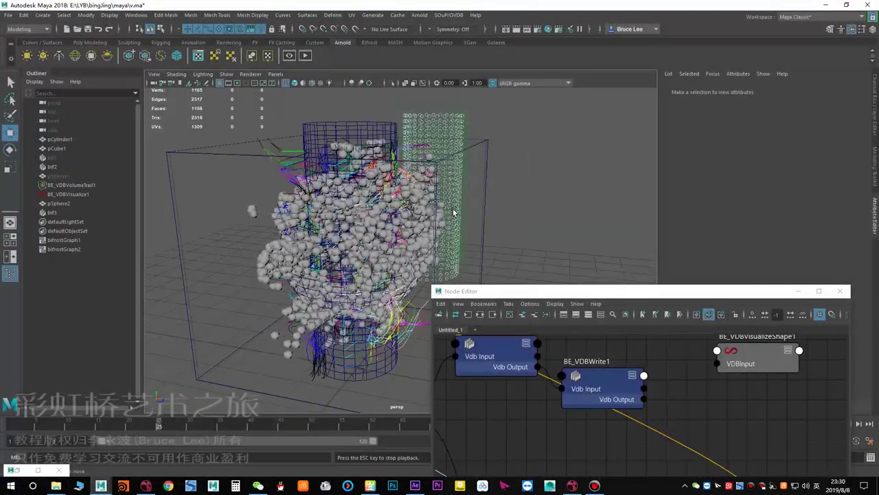
alt+drag(455, 211, 418, 209)
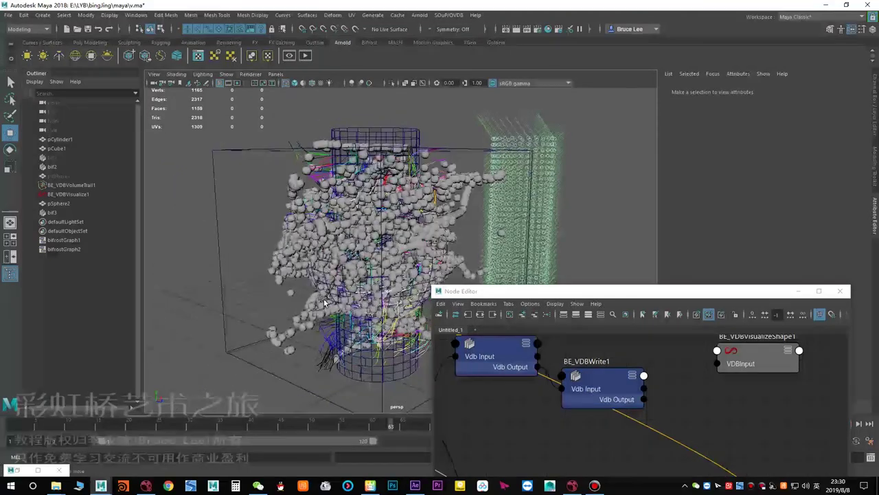
- Bring up the Bifrost Graph Editor and review bifrostGraph2's particle simulation network, including its vdb_influence and turbulence_influence nodes
click(35, 472)
scroll(492, 283, down, 3)
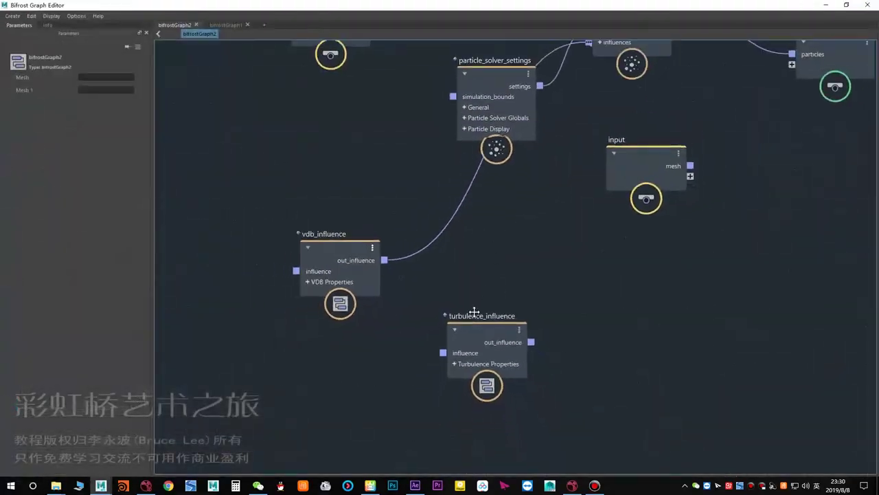
alt+middle_drag(474, 312, 450, 392)
scroll(489, 290, down, 3)
alt+middle_drag(460, 211, 398, 300)
scroll(363, 269, up, 3)
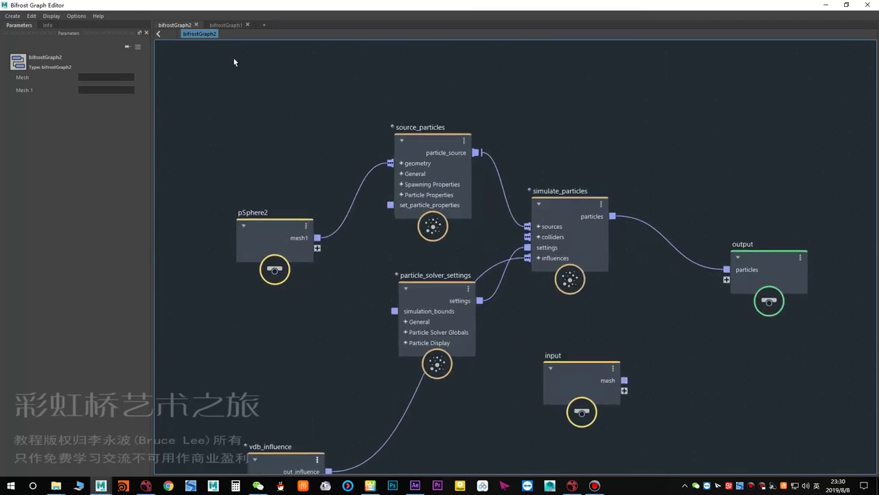
- Show bifrostGraph1, space its point_scope and output nodes farther from set_point_normal, and minimize the Bifrost Graph Editor
click(224, 25)
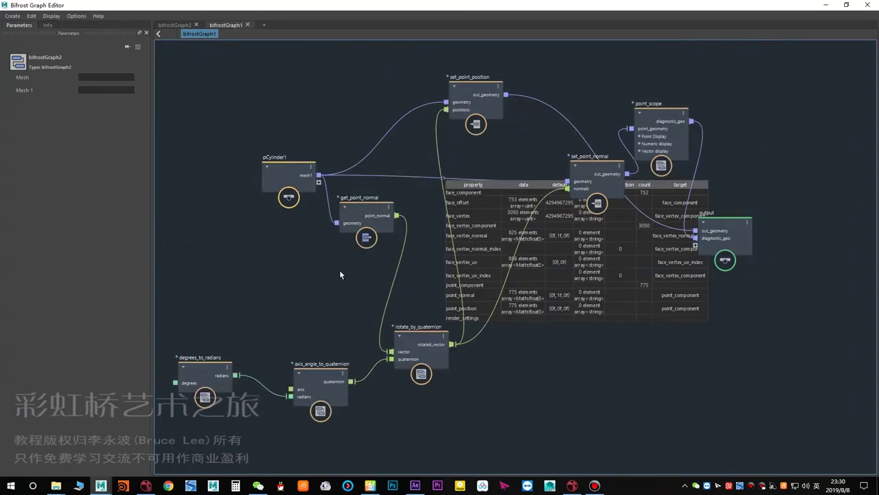
alt+middle_drag(336, 272, 343, 264)
scroll(343, 265, up, 2)
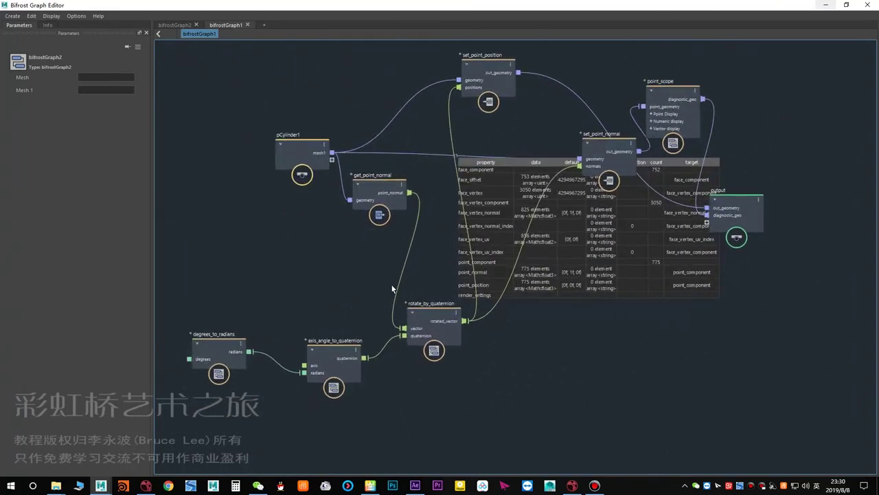
alt+middle_drag(505, 334, 435, 367)
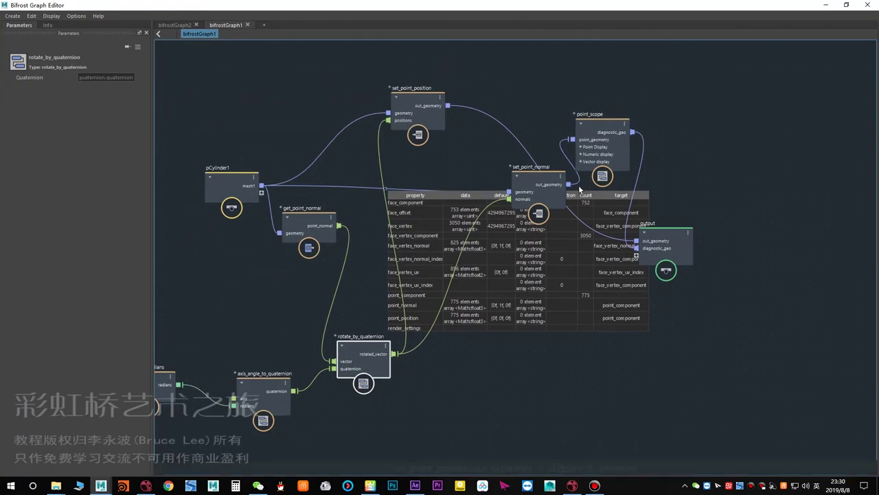
drag(604, 148, 640, 147)
drag(665, 256, 738, 255)
click(642, 137)
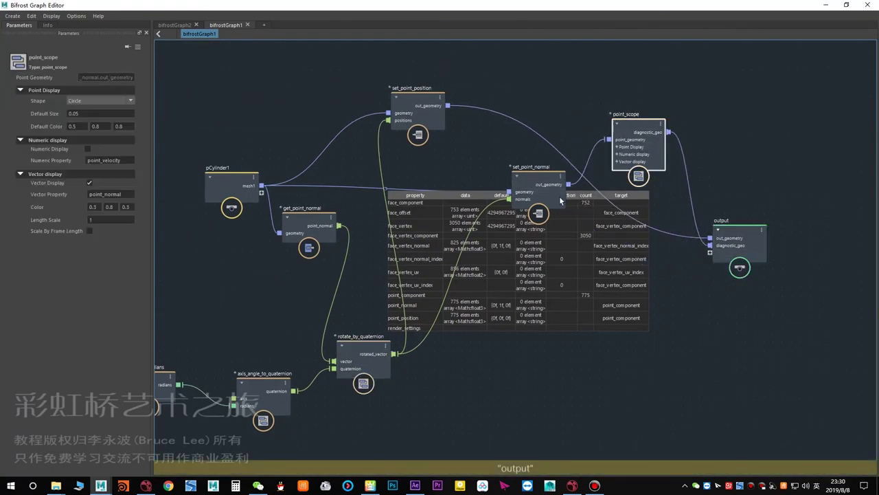
click(558, 195)
alt+middle_drag(511, 374, 546, 358)
click(545, 357)
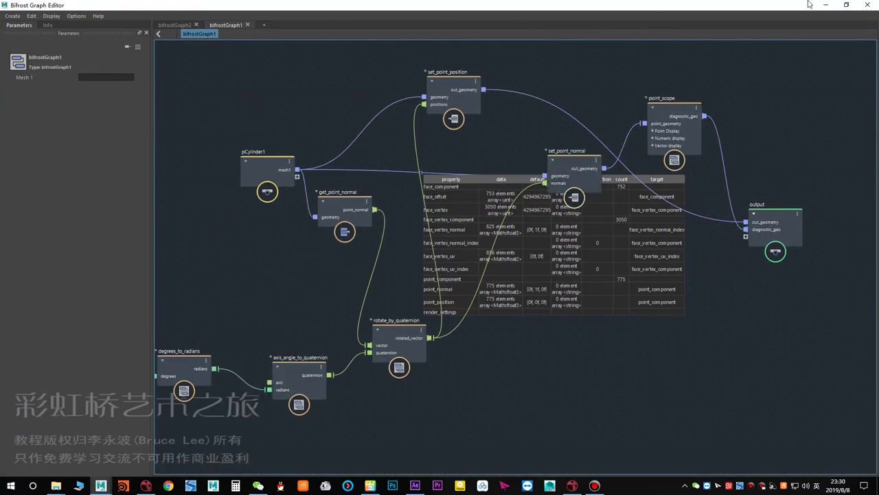
click(831, 7)
- Examine the VDB node network in the maximized Node Editor, from the mesh inputs through noise to BE_VDBWrite1, and minimize the editor
drag(600, 293, 573, 227)
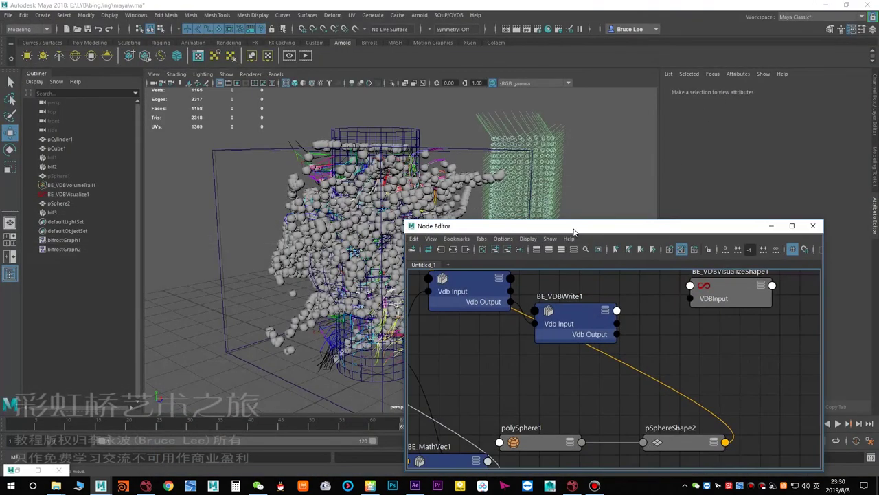
double_click(574, 226)
scroll(453, 240, down, 2)
alt+middle_drag(331, 234, 577, 296)
scroll(531, 250, up, 1)
alt+middle_drag(532, 251, 551, 251)
scroll(668, 253, down, 2)
scroll(550, 249, up, 2)
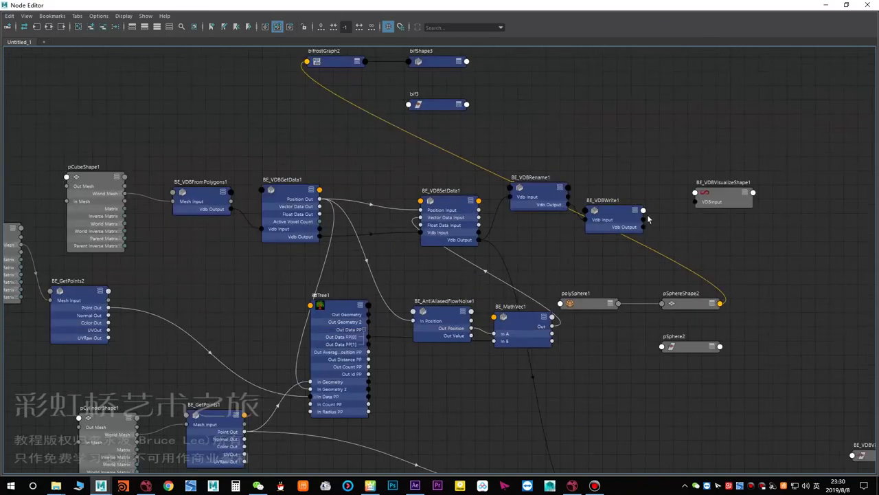
click(824, 5)
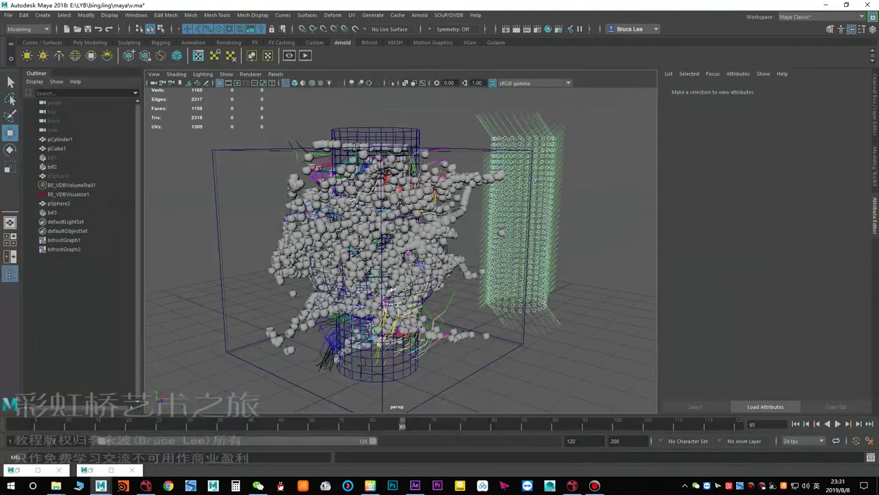